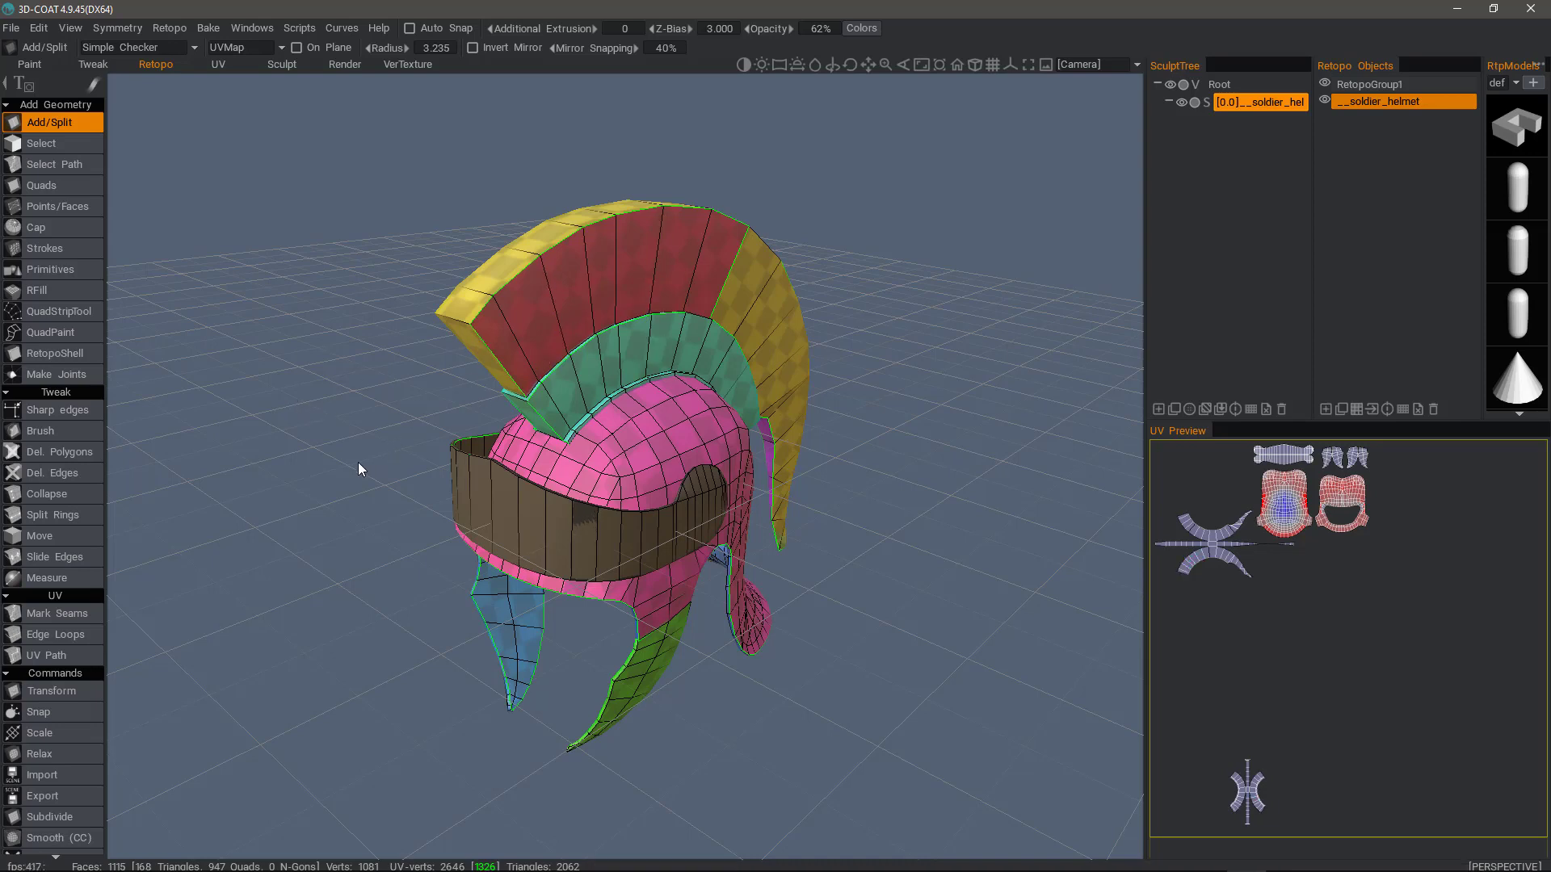
- Dock the Retopo Objects panel ahead of the SculptTree panel and widen it
{"action": "left_click_drag", "start_coordinate": [357, 462], "coordinate": [324, 459]}
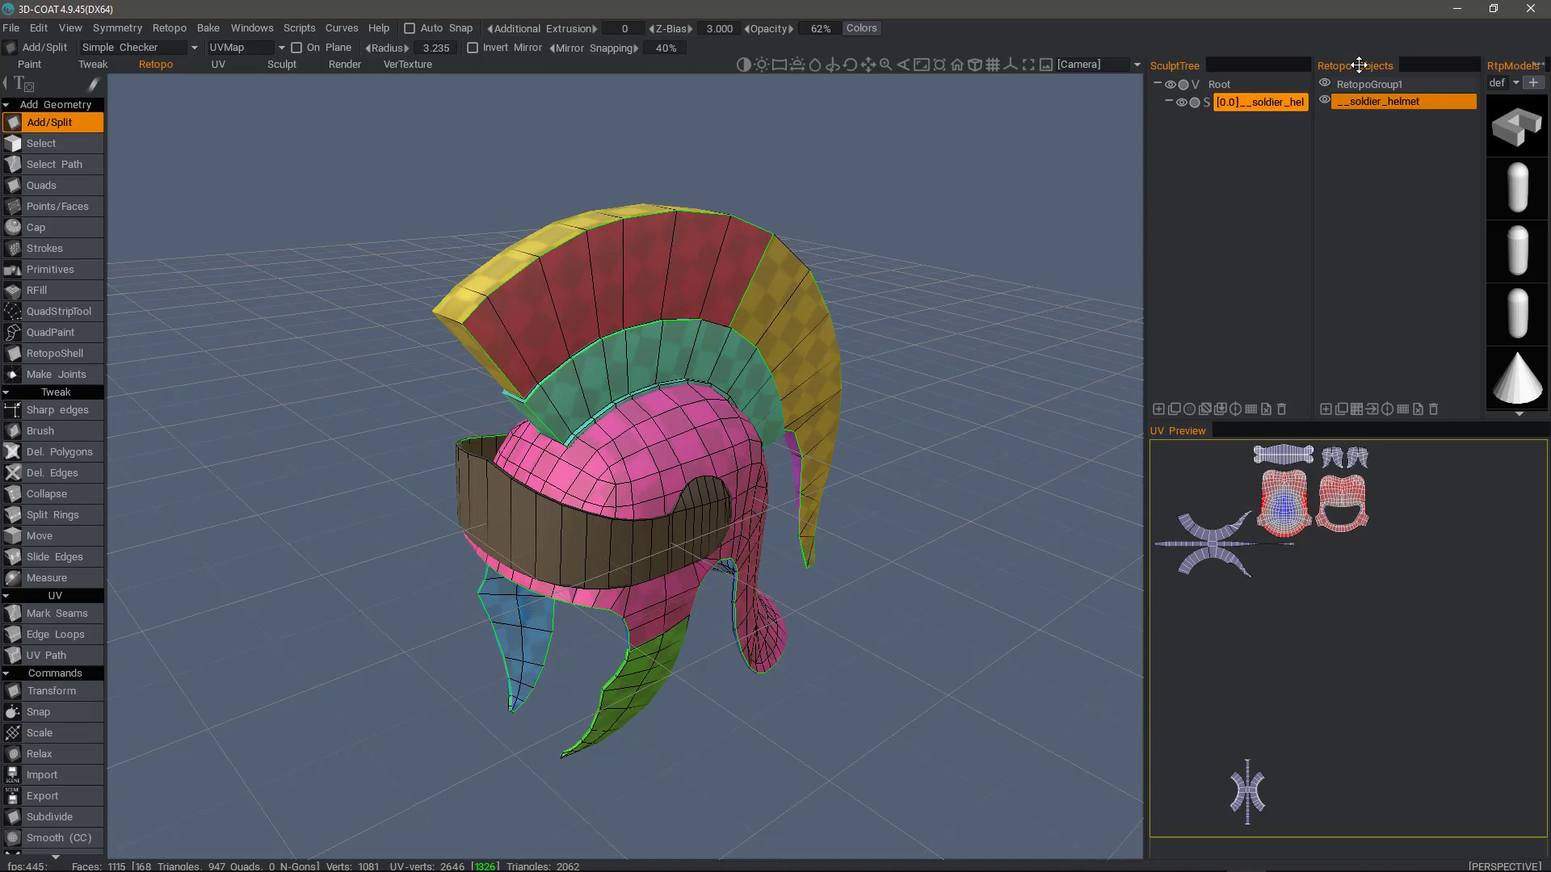
{"action": "mouse_move", "coordinate": [1364, 65]}
{"action": "left_mouse_down"}
{"action": "mouse_move", "coordinate": [1240, 136]}
{"action": "mouse_move", "coordinate": [1157, 151]}
{"action": "left_mouse_up"}
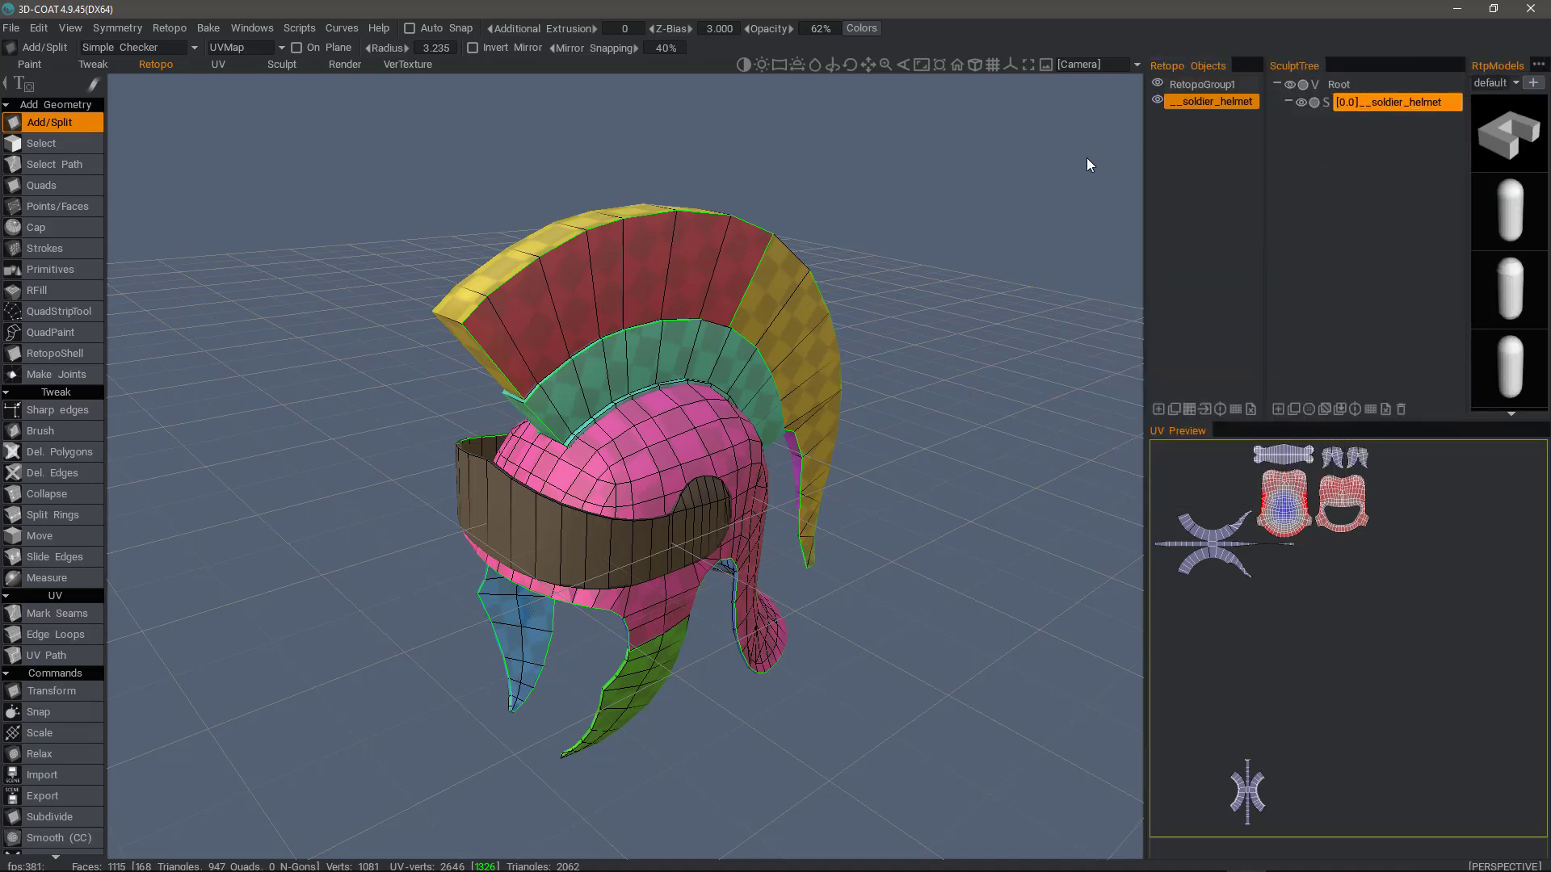
{"action": "left_click_drag", "start_coordinate": [1265, 193], "coordinate": [1313, 192]}
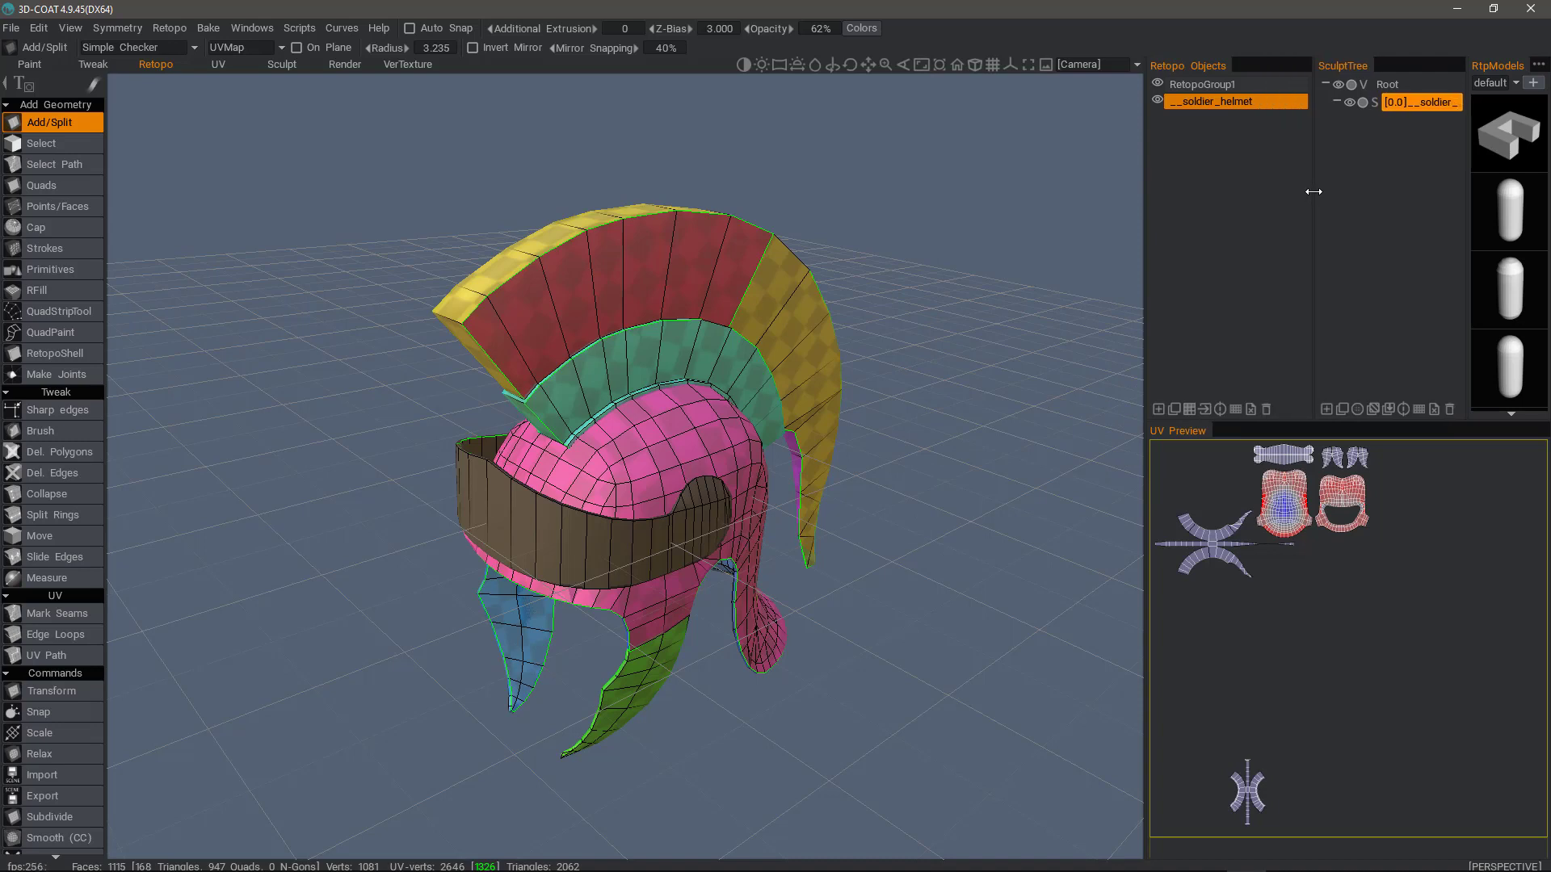
- Hide the sculpted helmet volume and select all connected faces of the helmet's outer crest in Faces mode
{"action": "left_click", "coordinate": [1349, 103]}
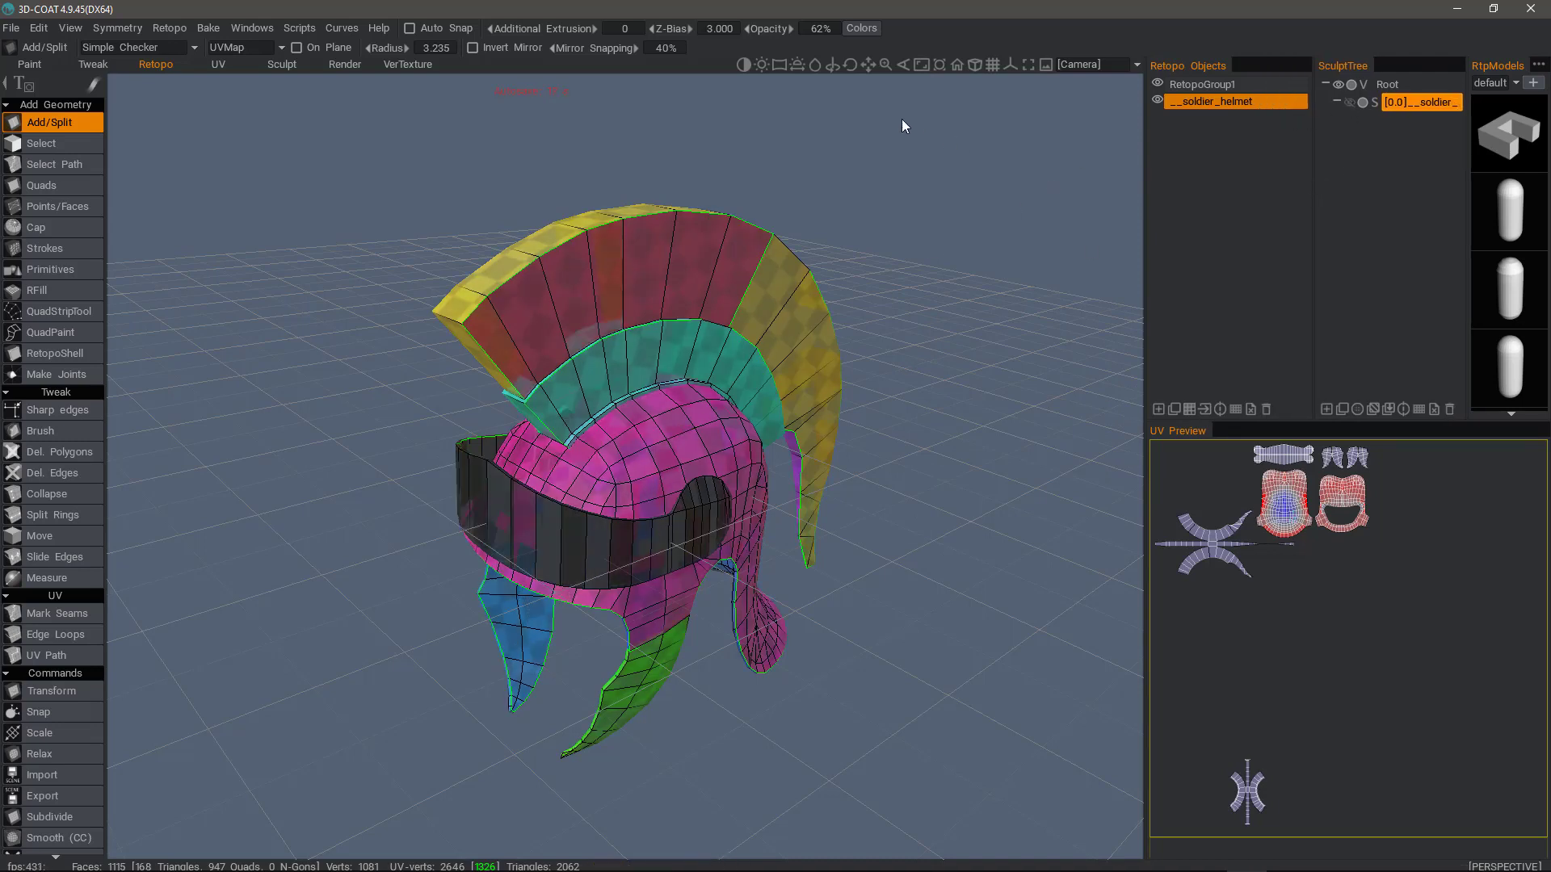
{"action": "left_click", "coordinate": [56, 143]}
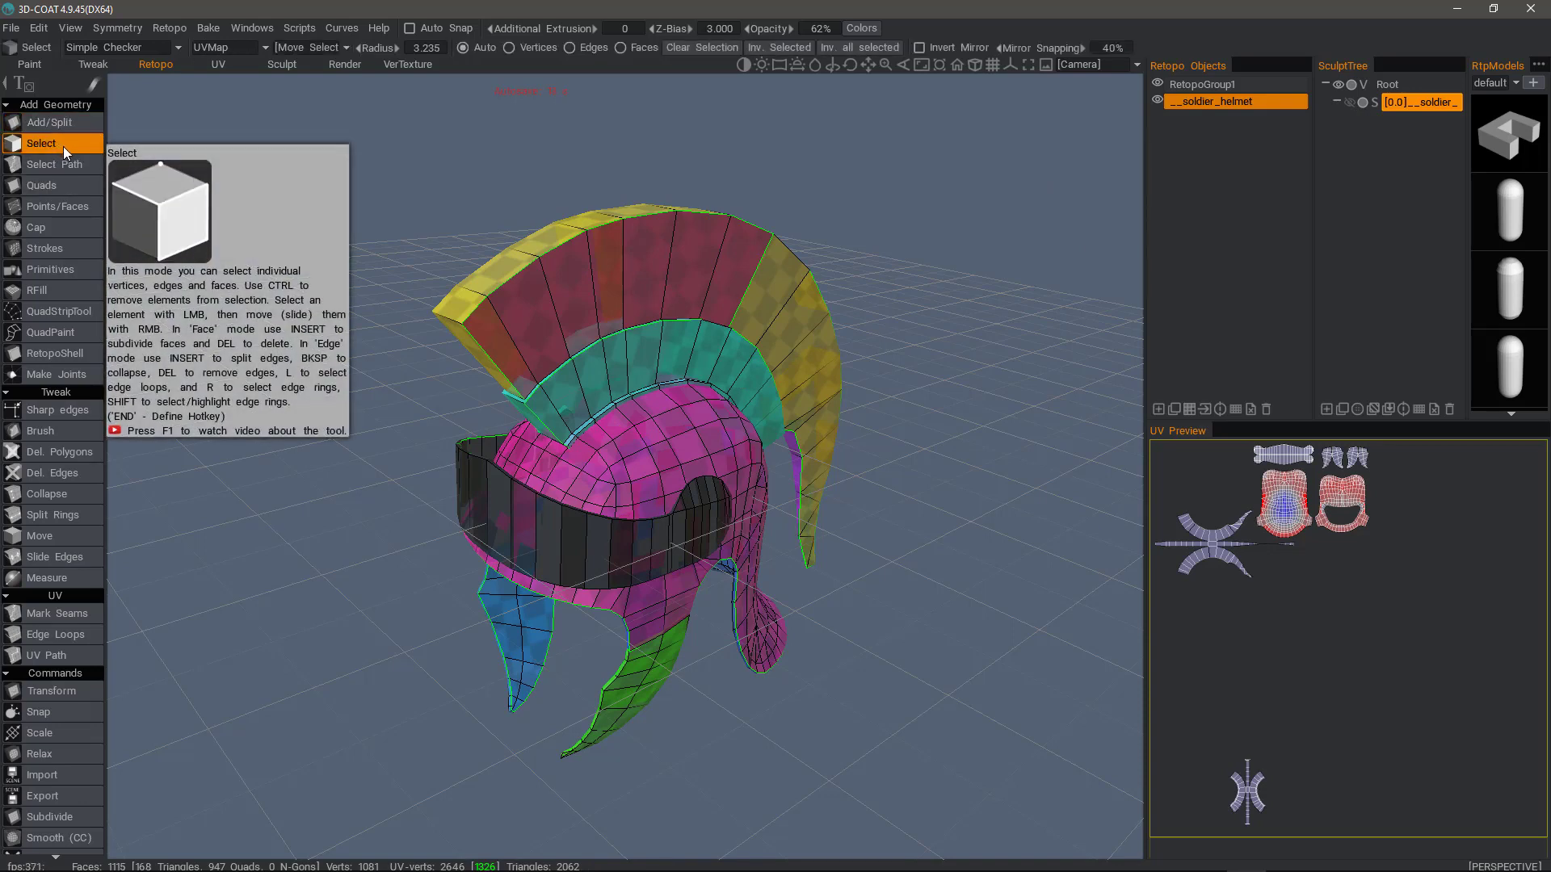
{"action": "left_click", "coordinate": [620, 49]}
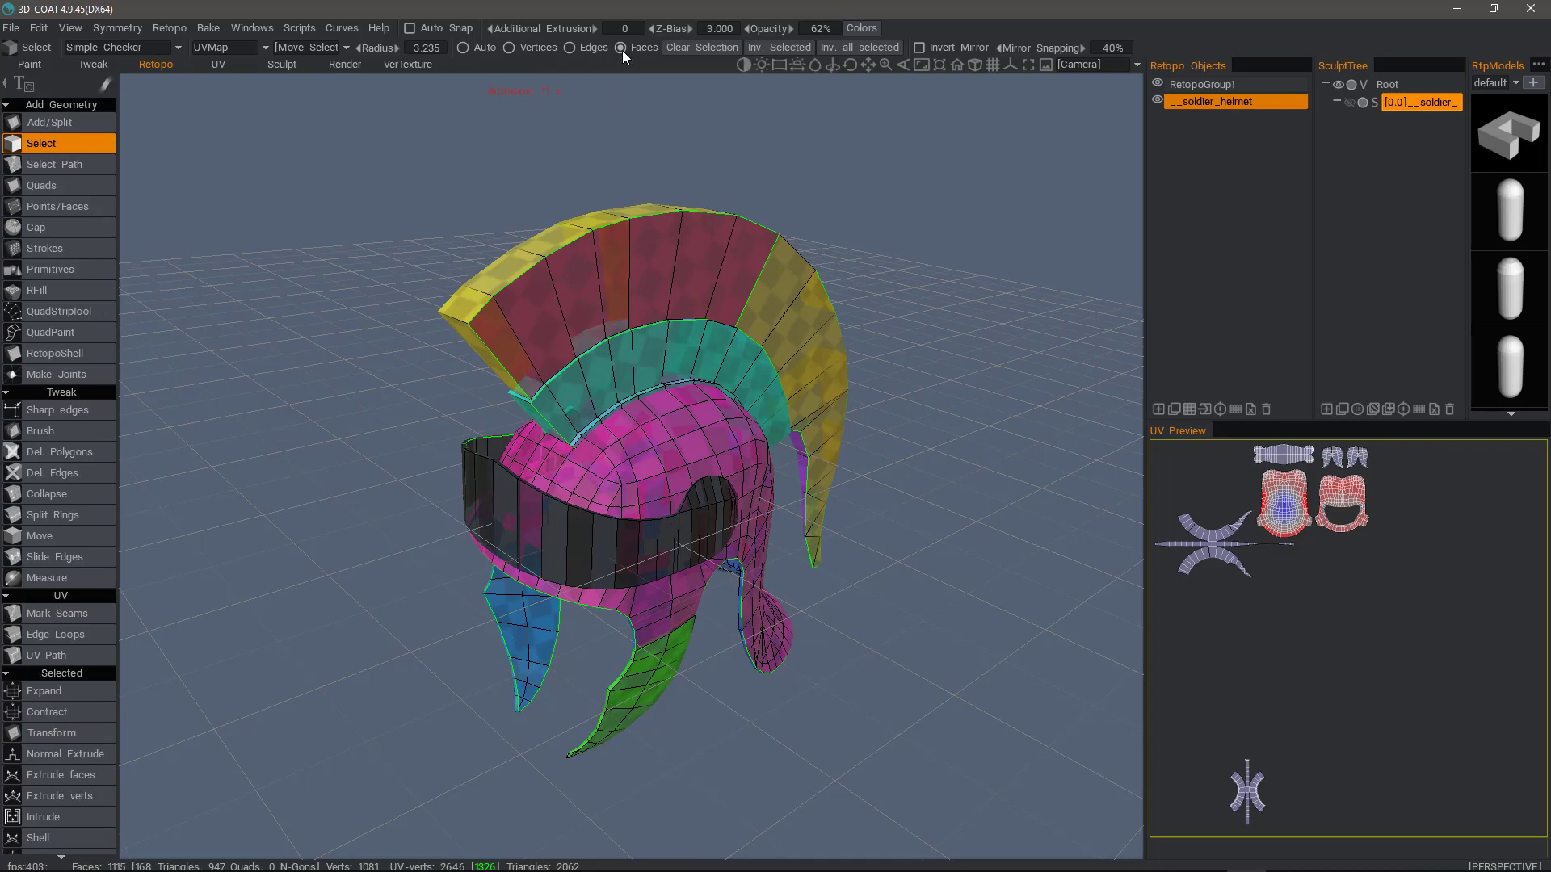
{"action": "double_click", "coordinate": [533, 294]}
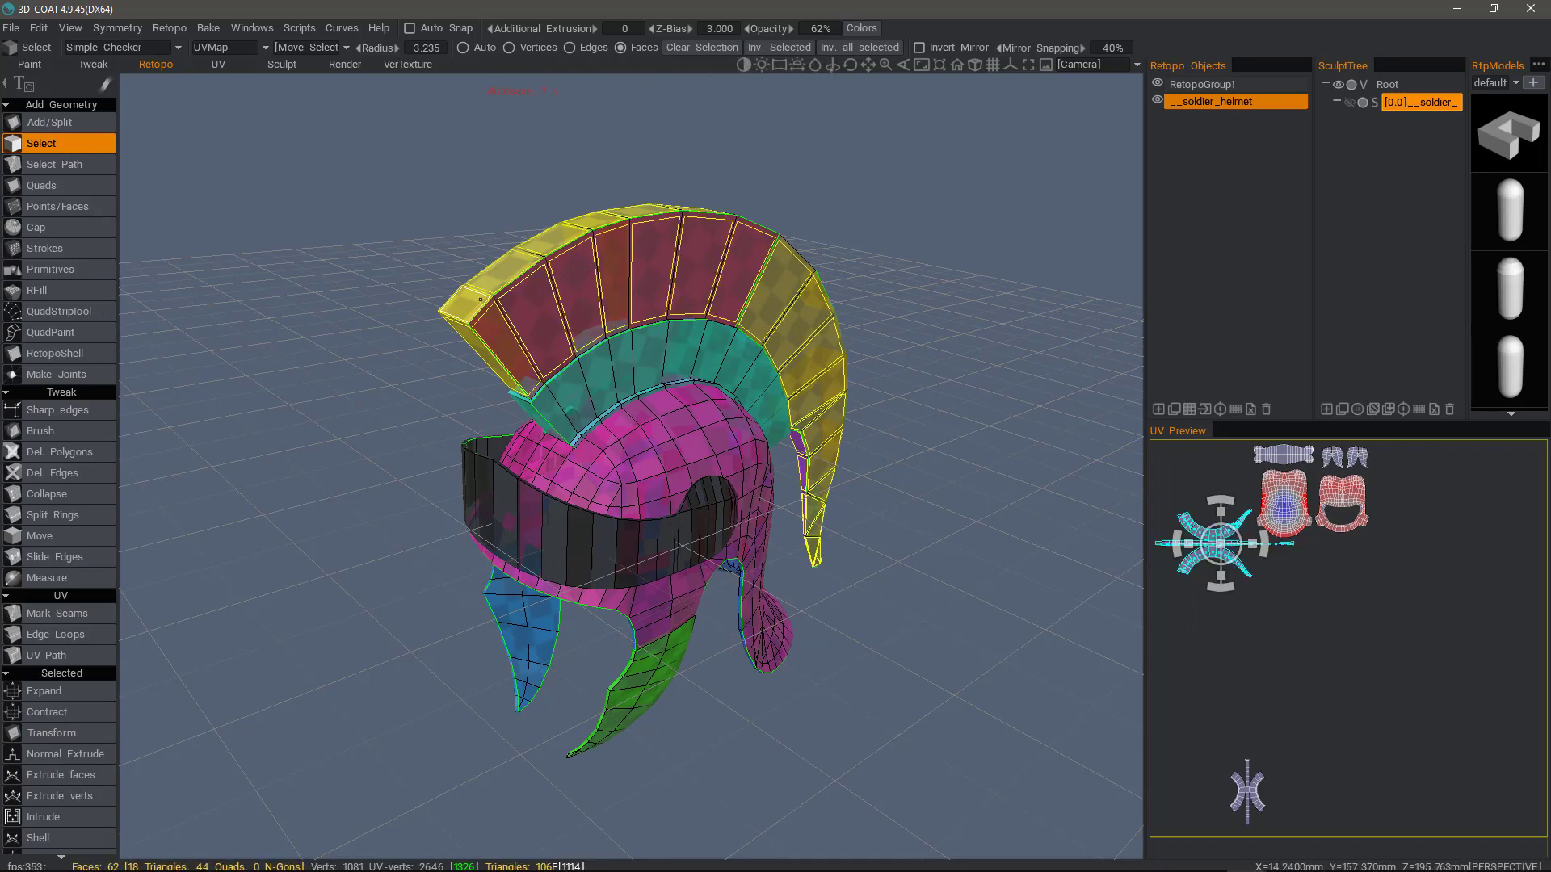
{"action": "left_click_drag", "start_coordinate": [250, 250], "coordinate": [801, 356]}
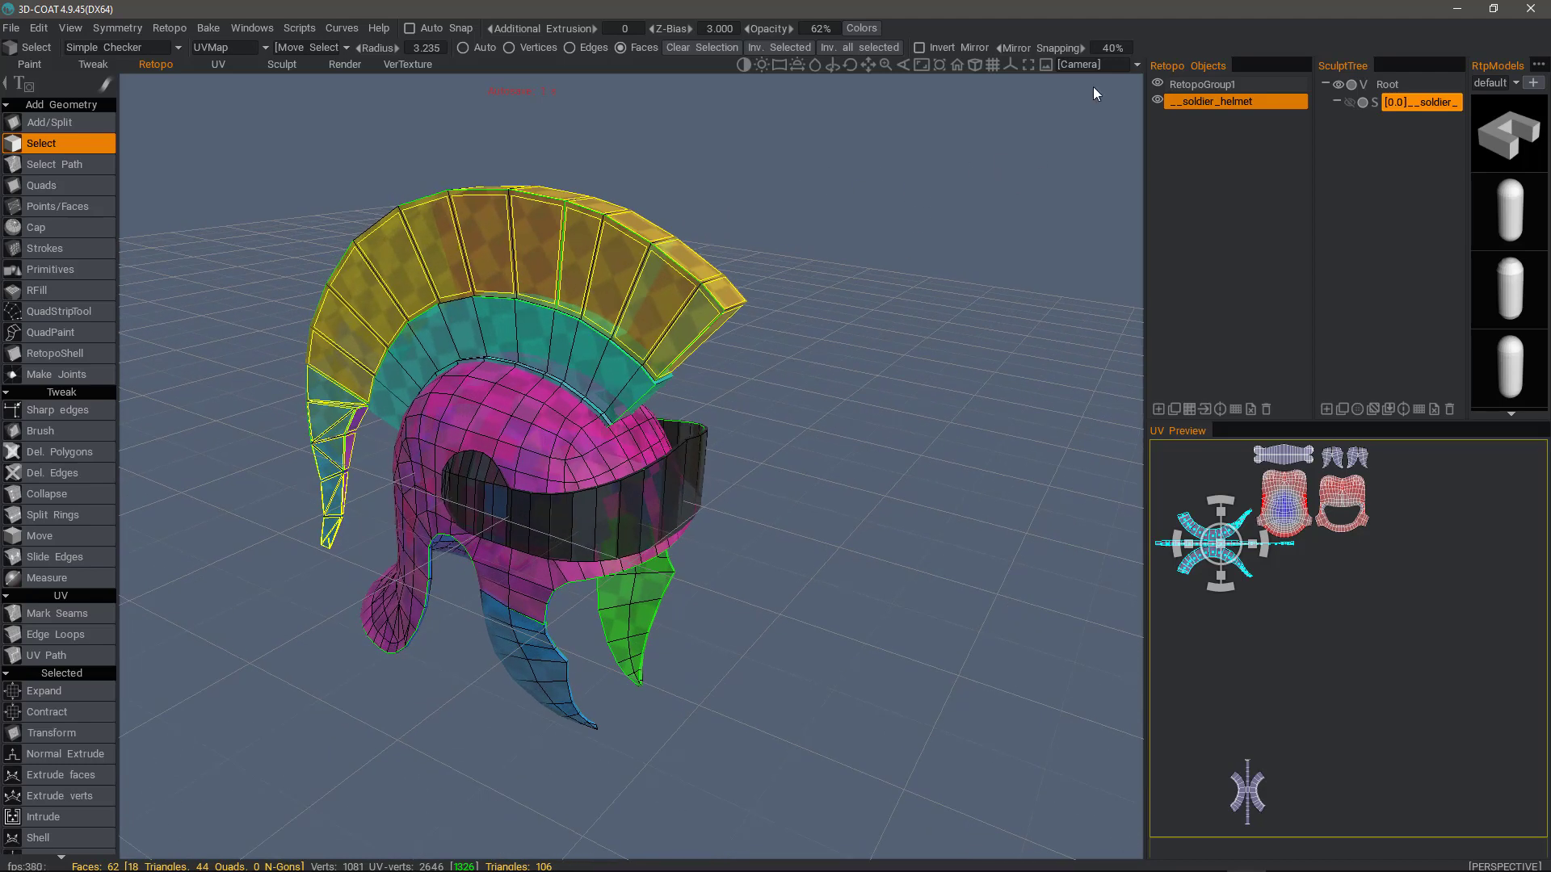
- Rename the retopo layer RetopoGroup1 as Fibers
{"action": "left_click", "coordinate": [1188, 84]}
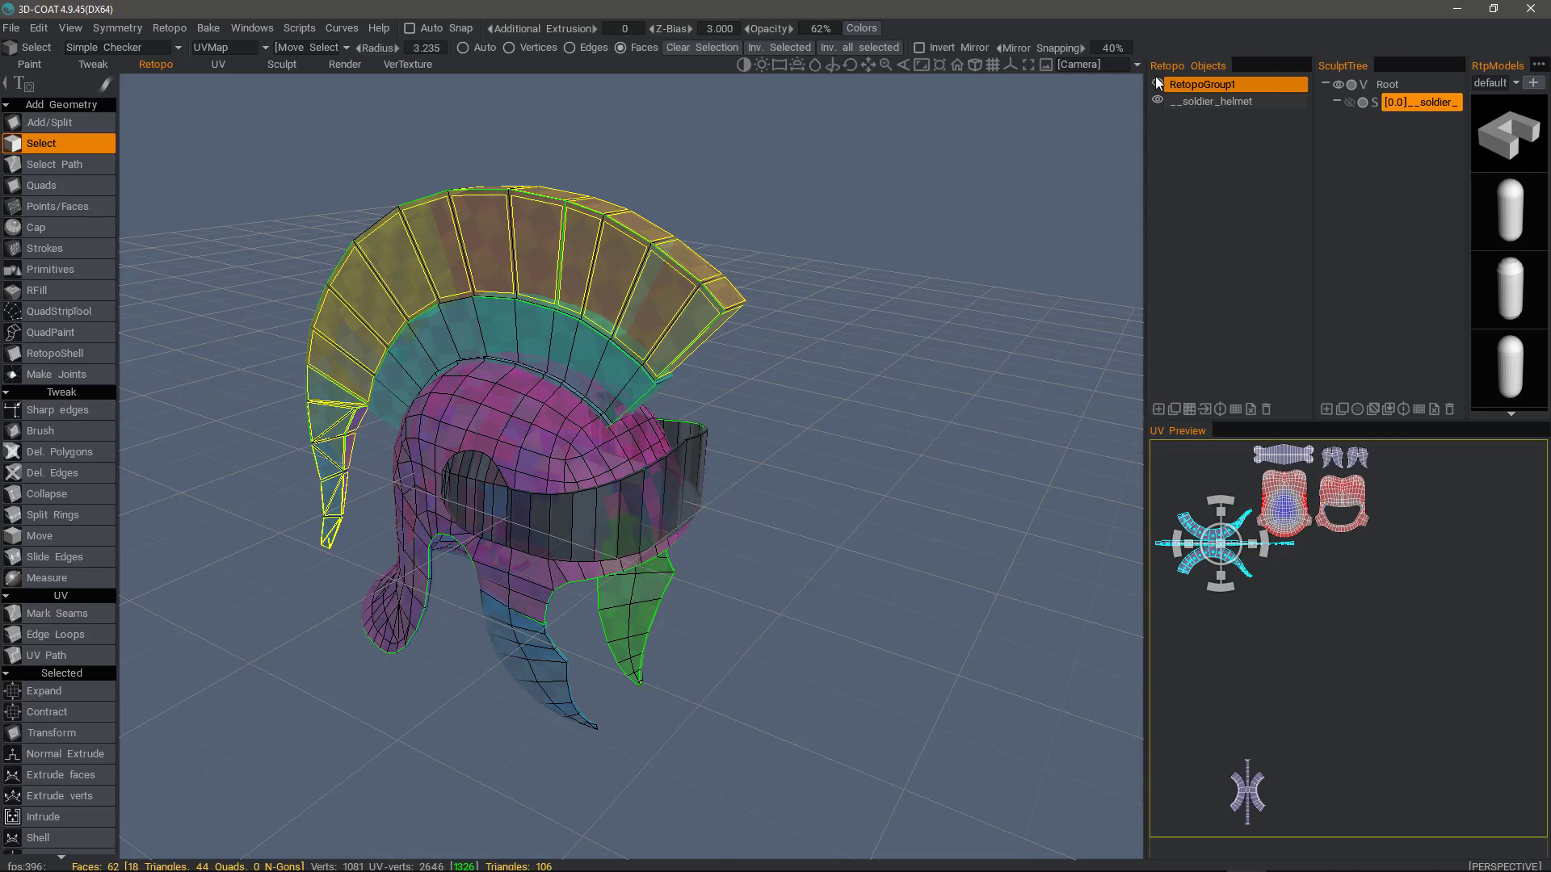
{"action": "double_click", "coordinate": [1193, 83]}
{"action": "key", "text": "BackSpace"}
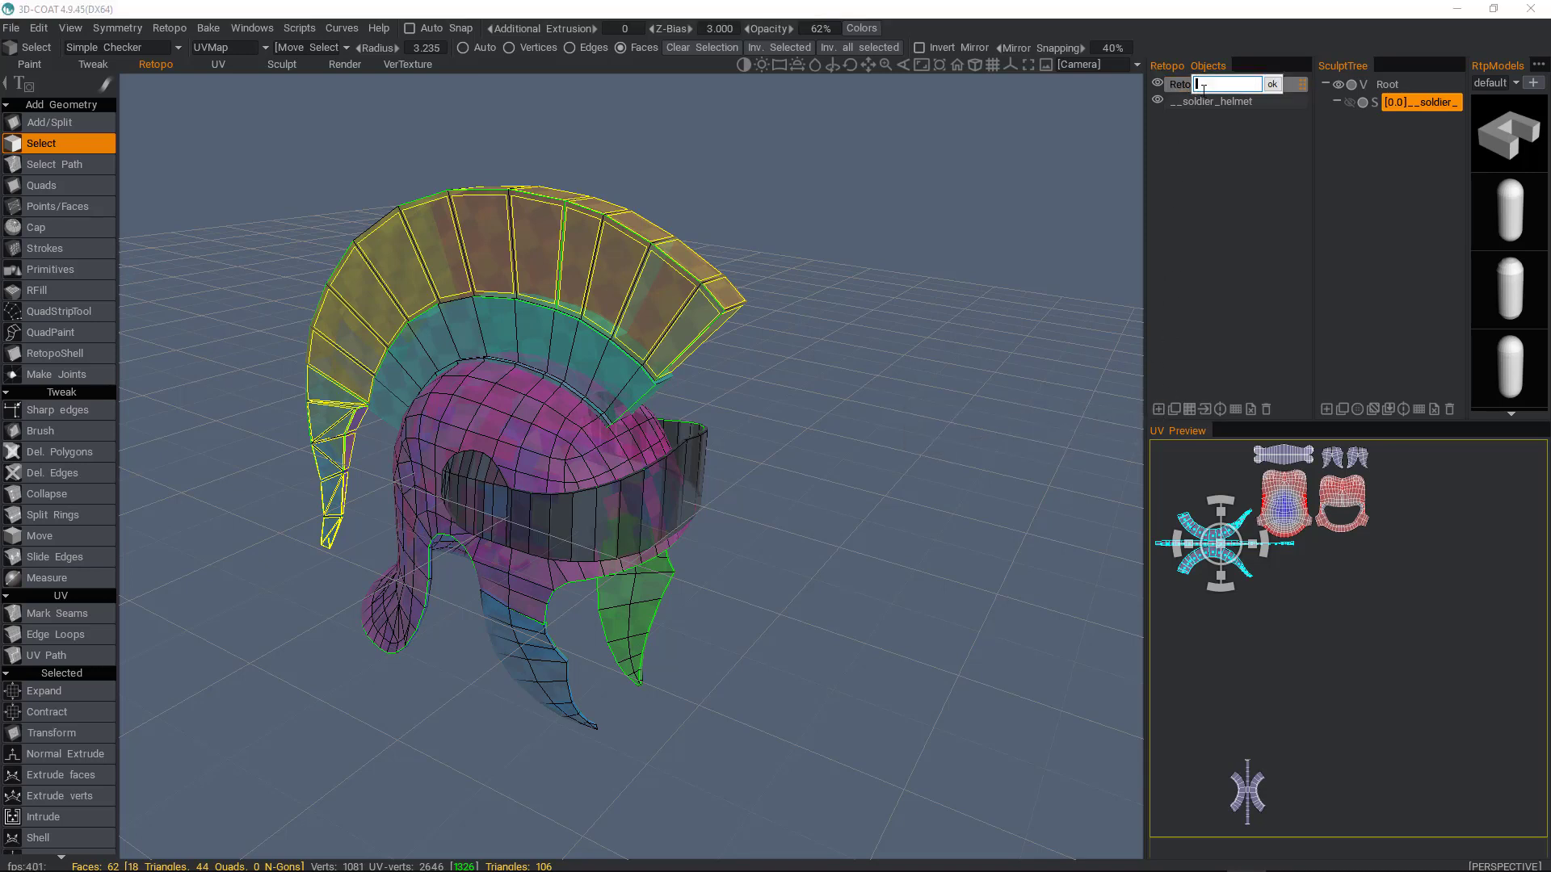
{"action": "type", "text": "Fibers"}
{"action": "key", "text": "Return"}
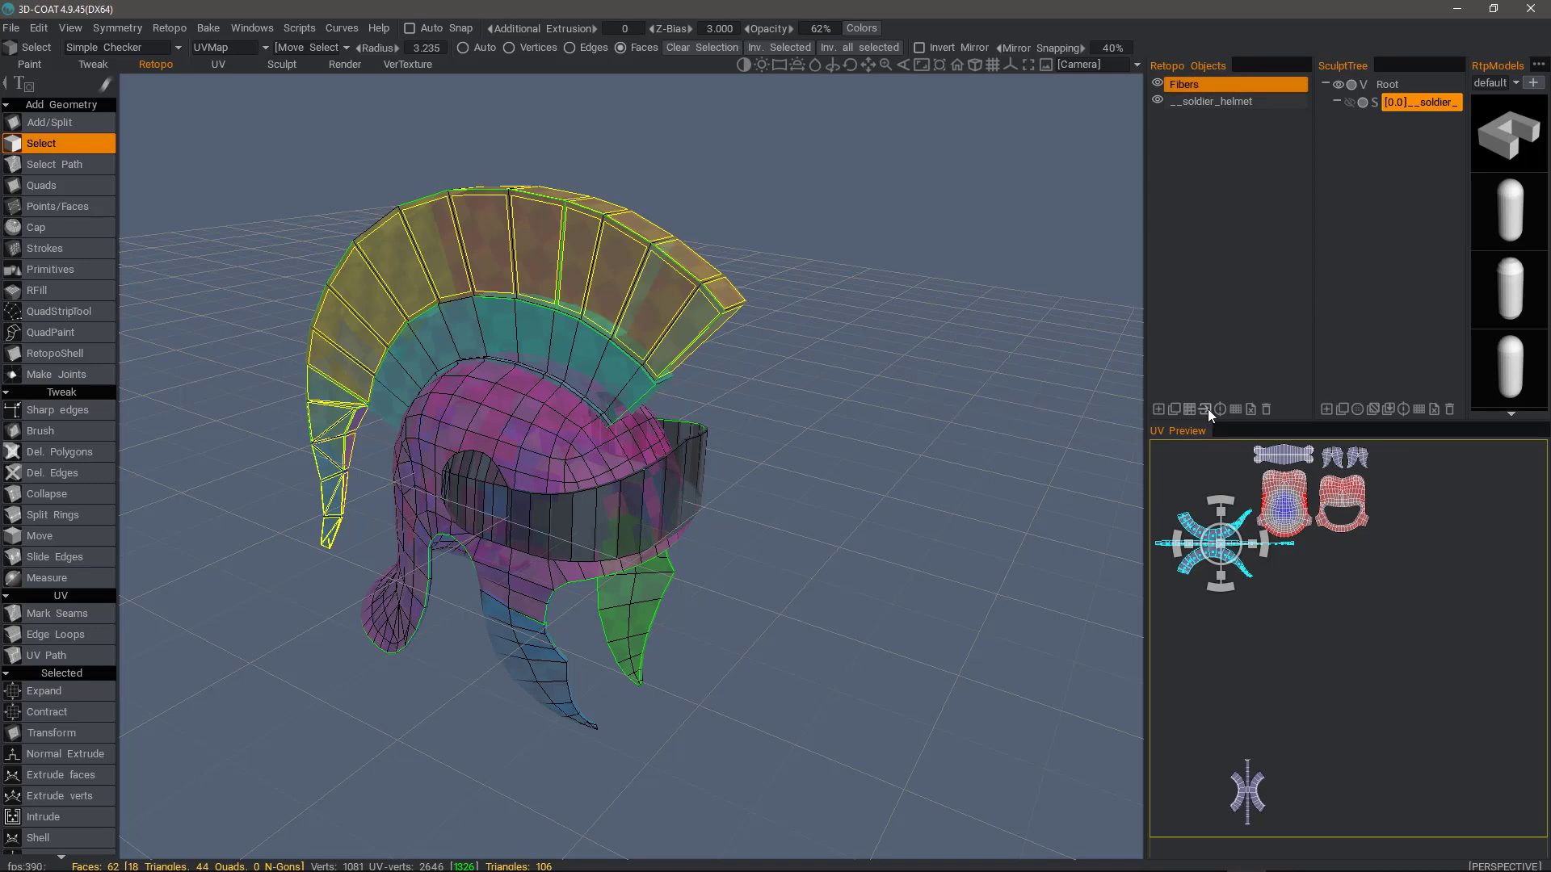
- Move the selected crest faces to the Fibers layer and hide that layer
{"action": "left_click", "coordinate": [1204, 408]}
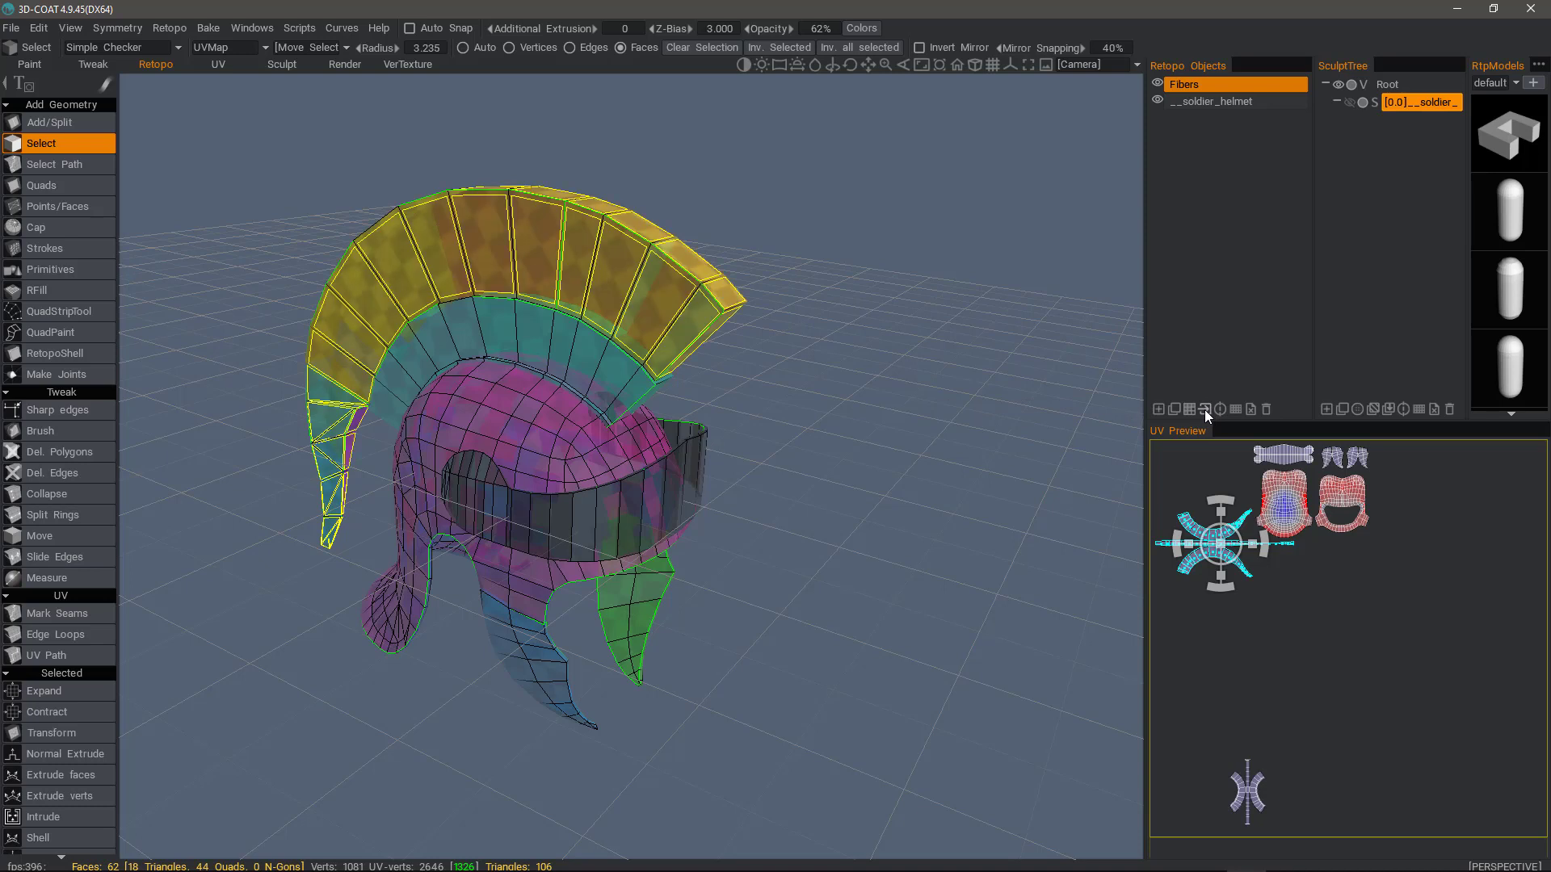
{"action": "left_click", "coordinate": [1156, 83]}
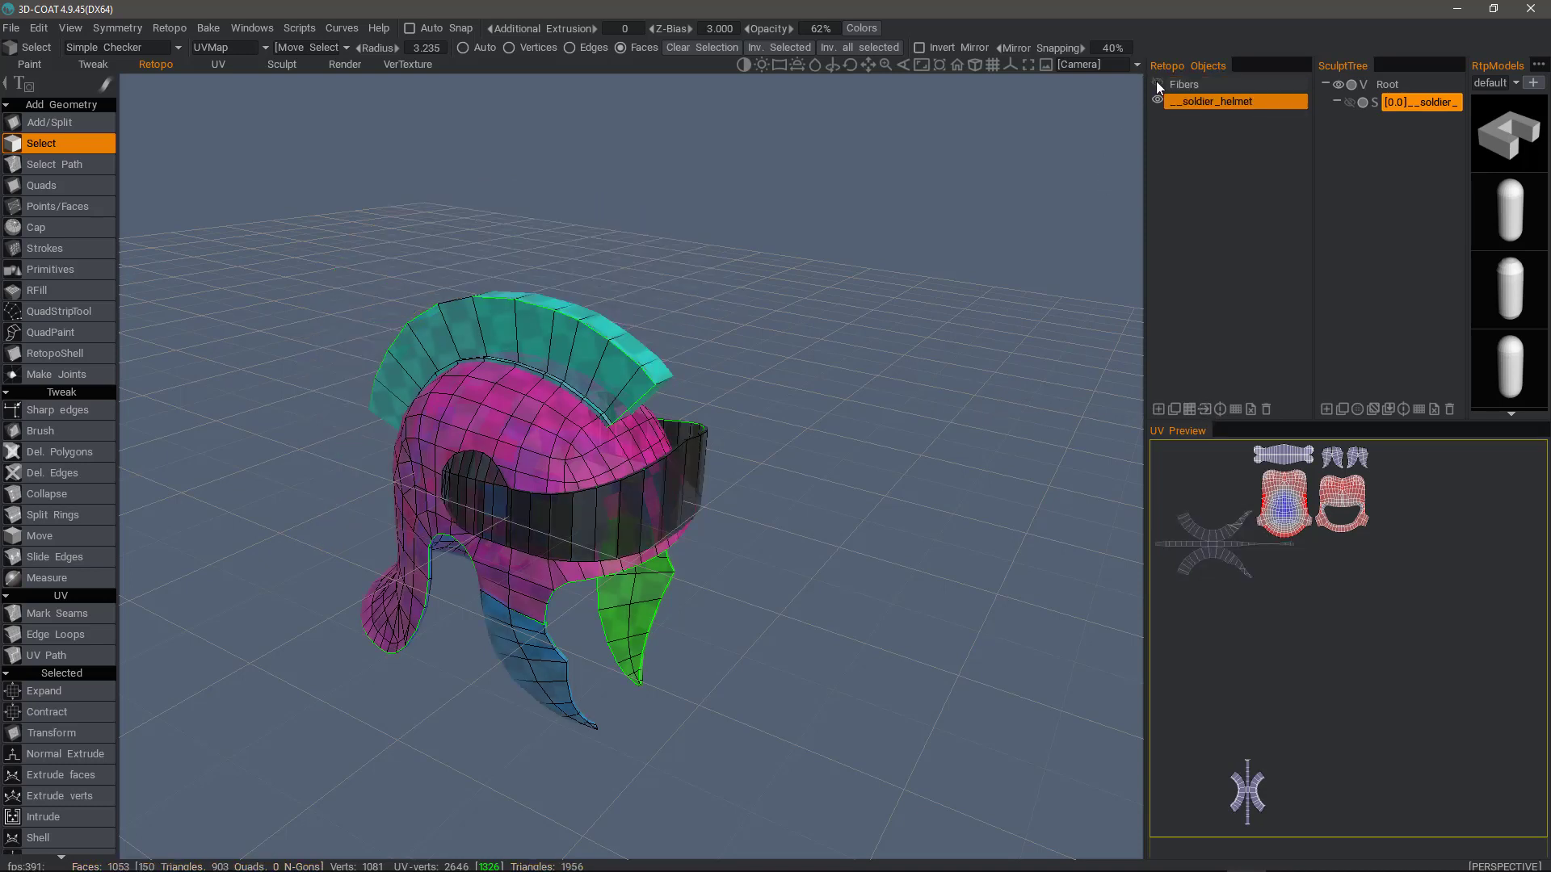
{"action": "left_click", "coordinate": [1156, 84]}
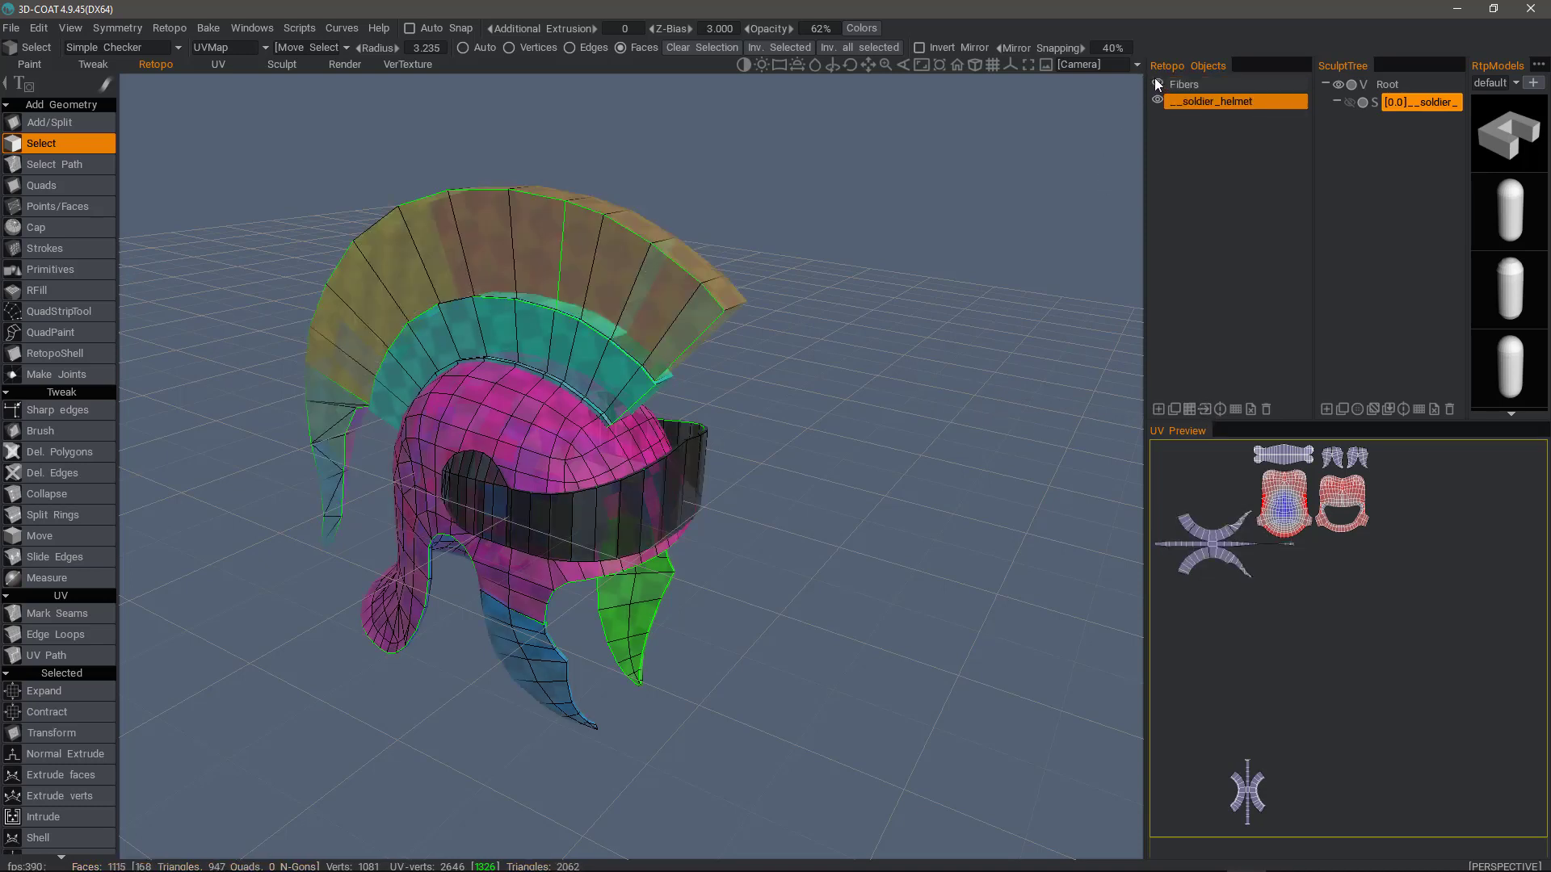
{"action": "left_click", "coordinate": [1157, 85]}
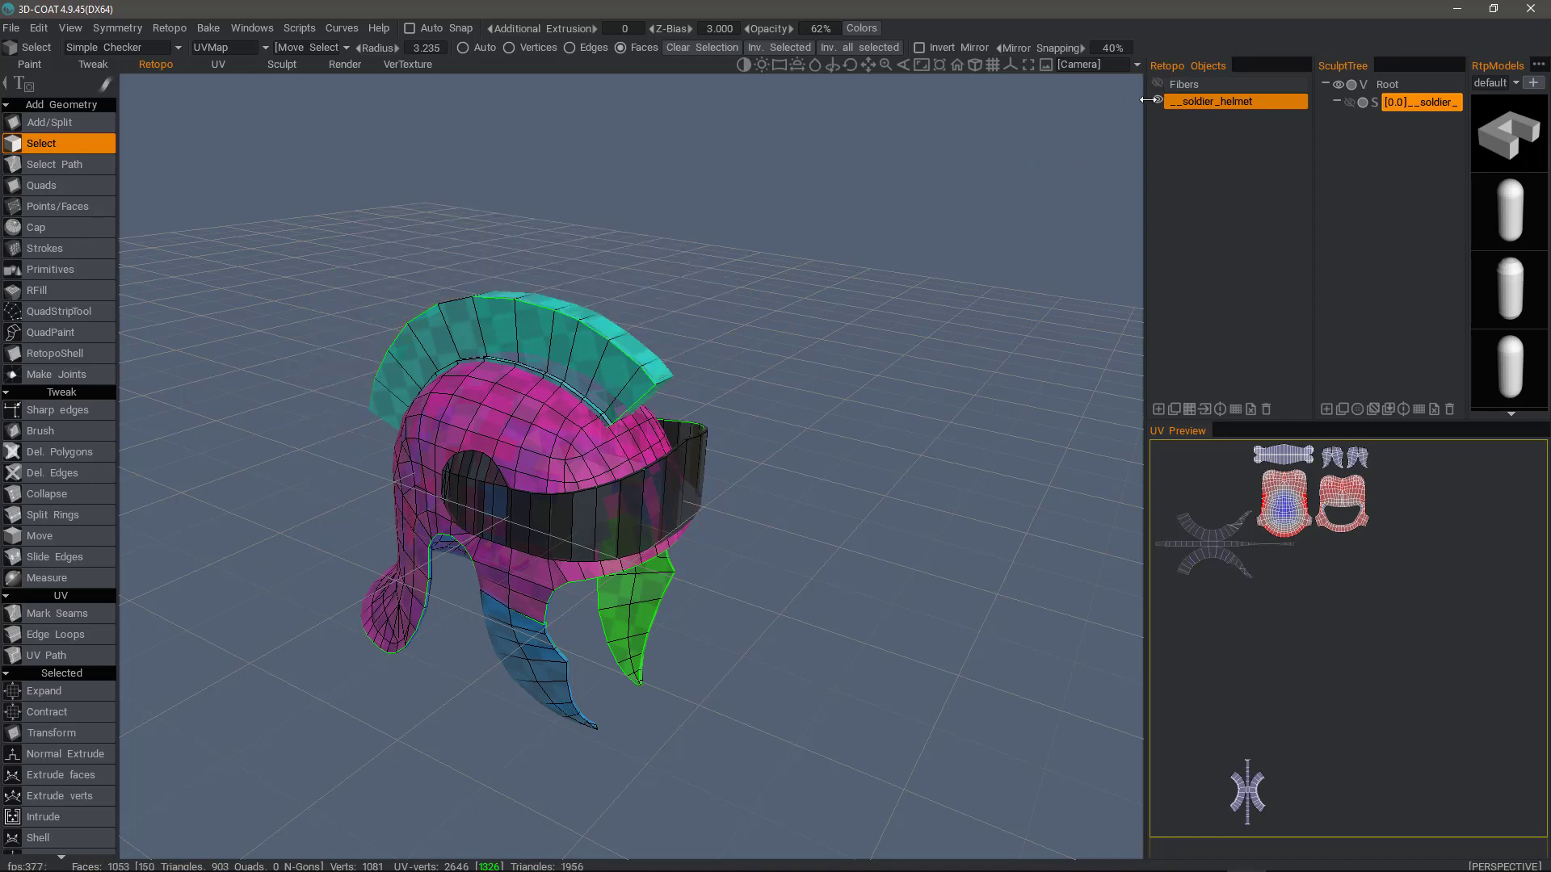
- Select the teal crest base and move its faces into a new hidden retopo layer named Riser
{"action": "double_click", "coordinate": [499, 322]}
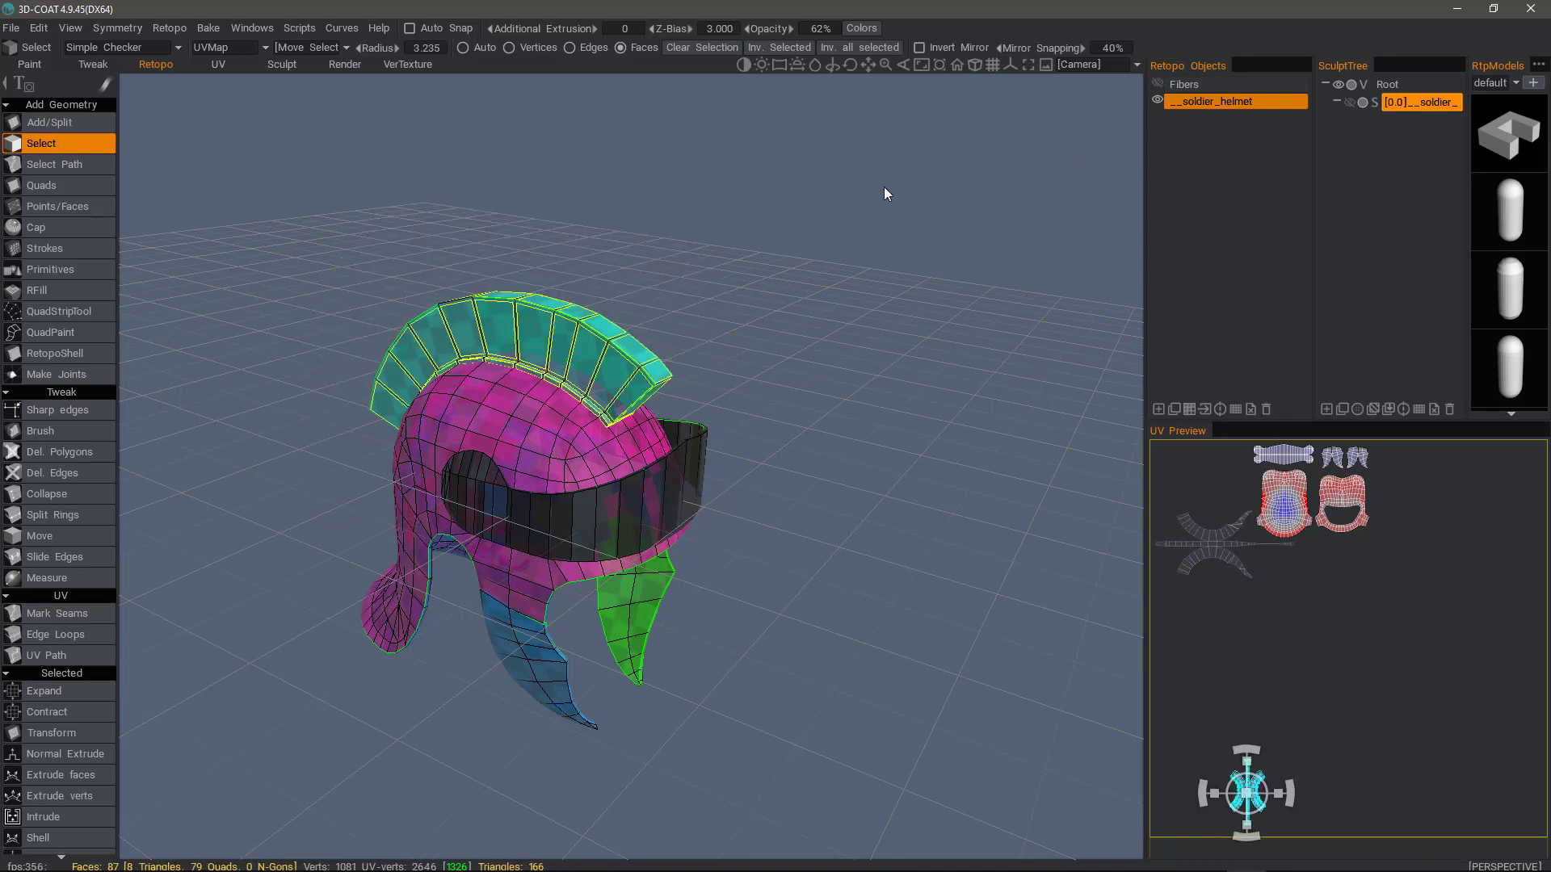
{"action": "left_click", "coordinate": [1158, 410]}
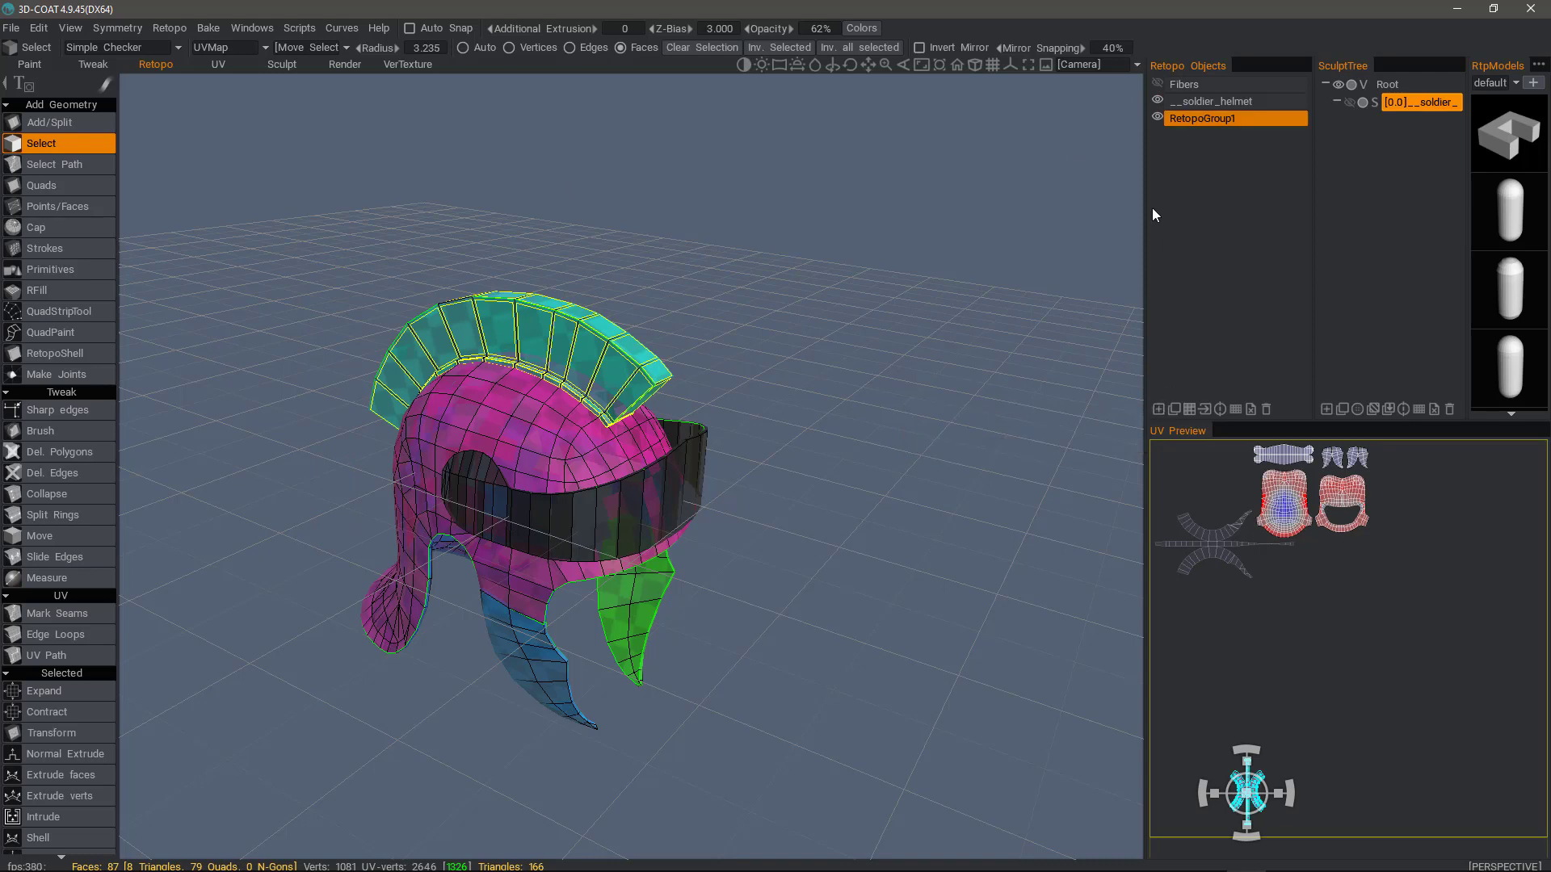
{"action": "double_click", "coordinate": [1193, 119]}
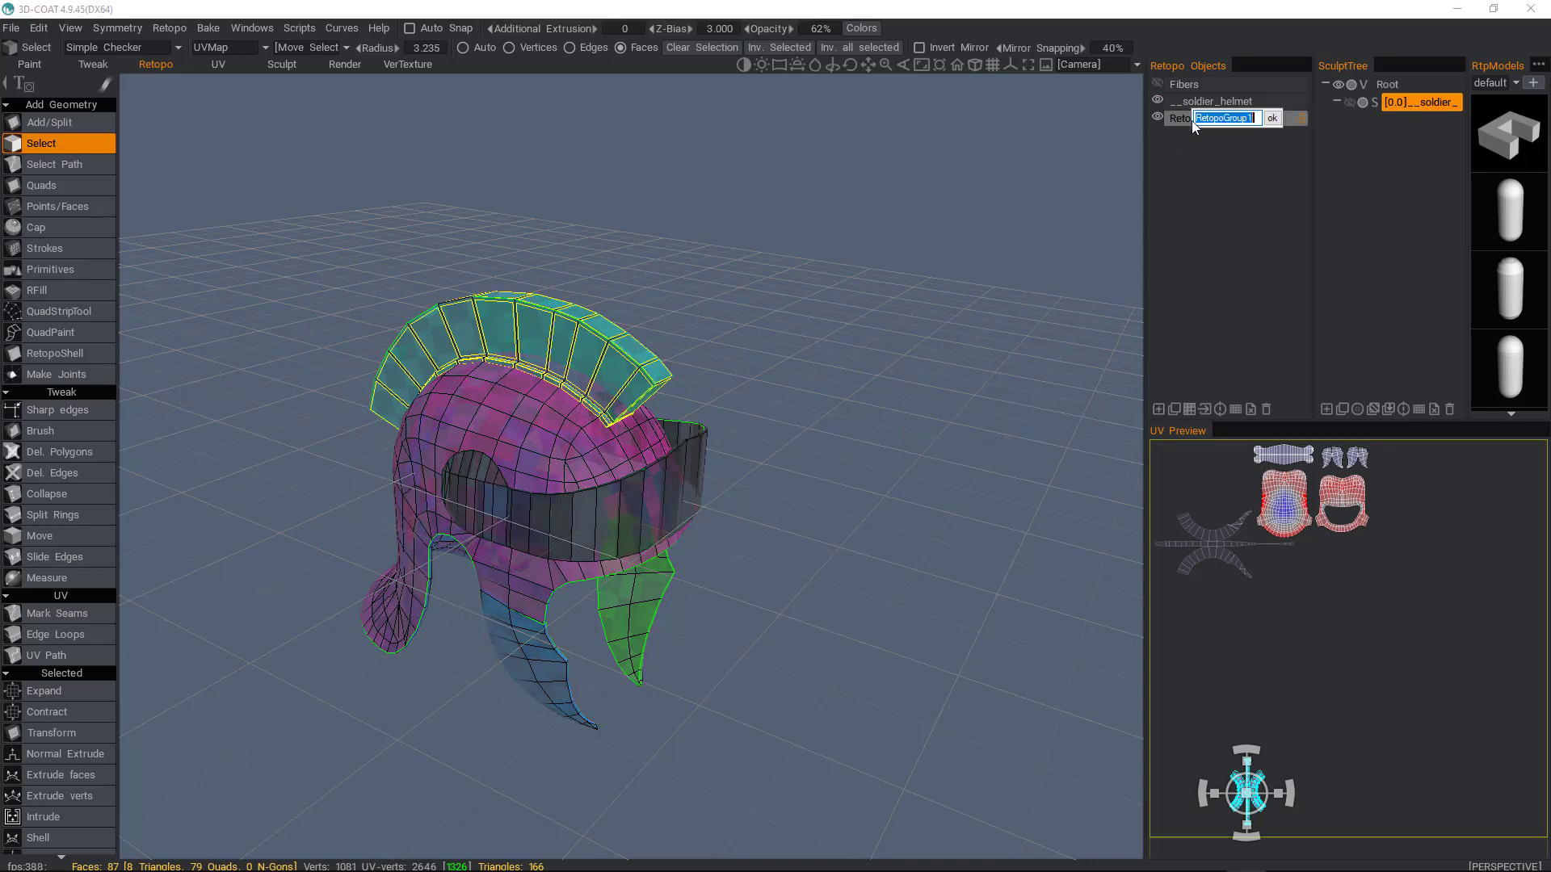
{"action": "type", "text": "Riser"}
{"action": "key", "text": "Return"}
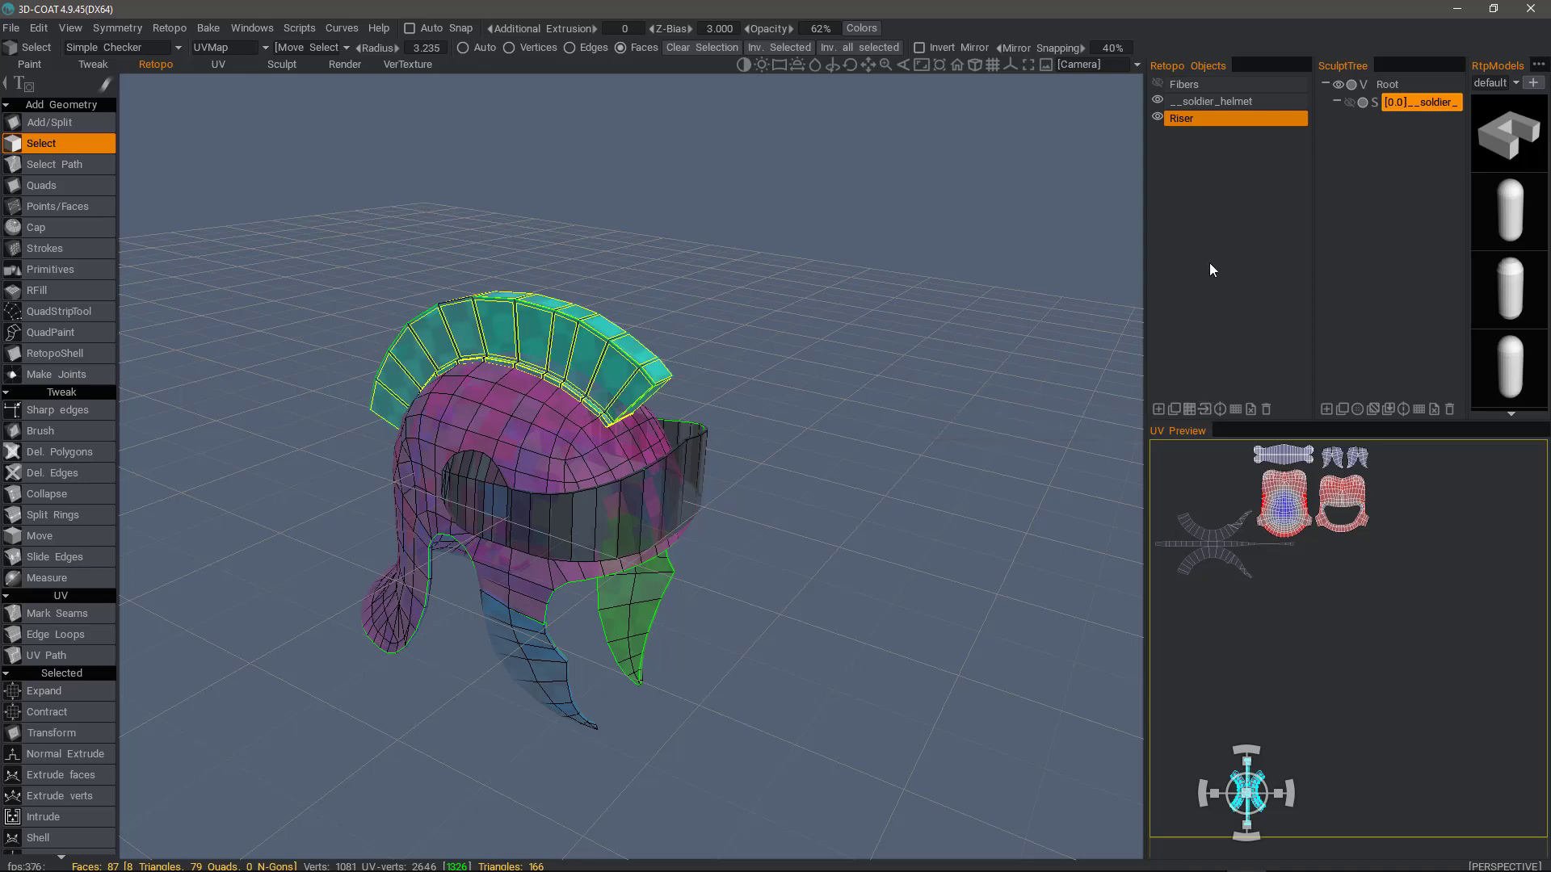
{"action": "left_click", "coordinate": [1156, 117]}
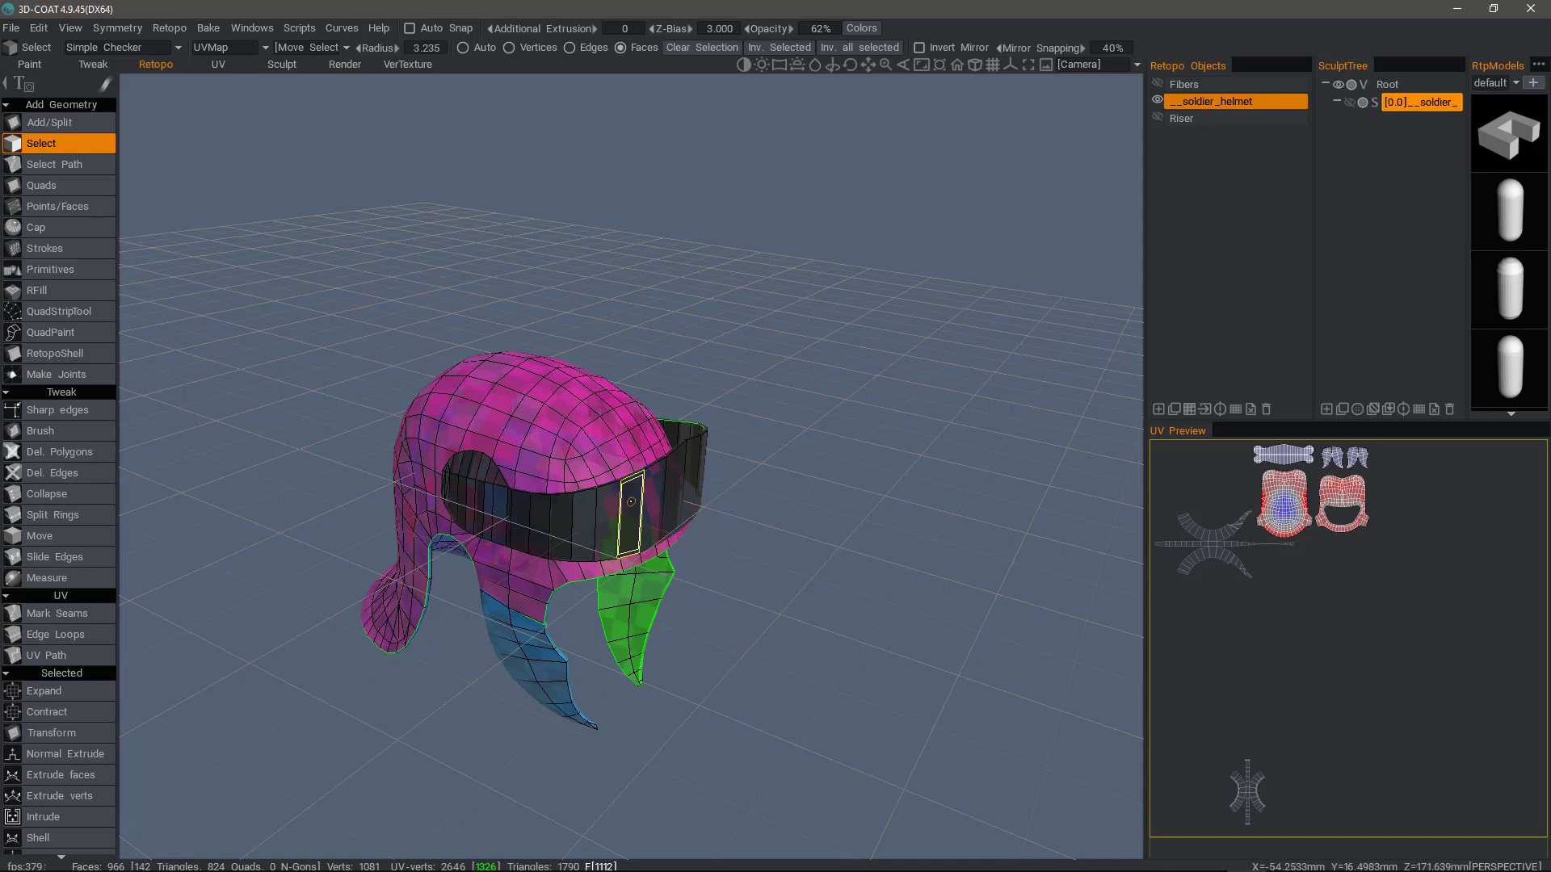
- Select the dark visor band and move its faces into a new hidden retopo layer named Visor
{"action": "double_click", "coordinate": [631, 501]}
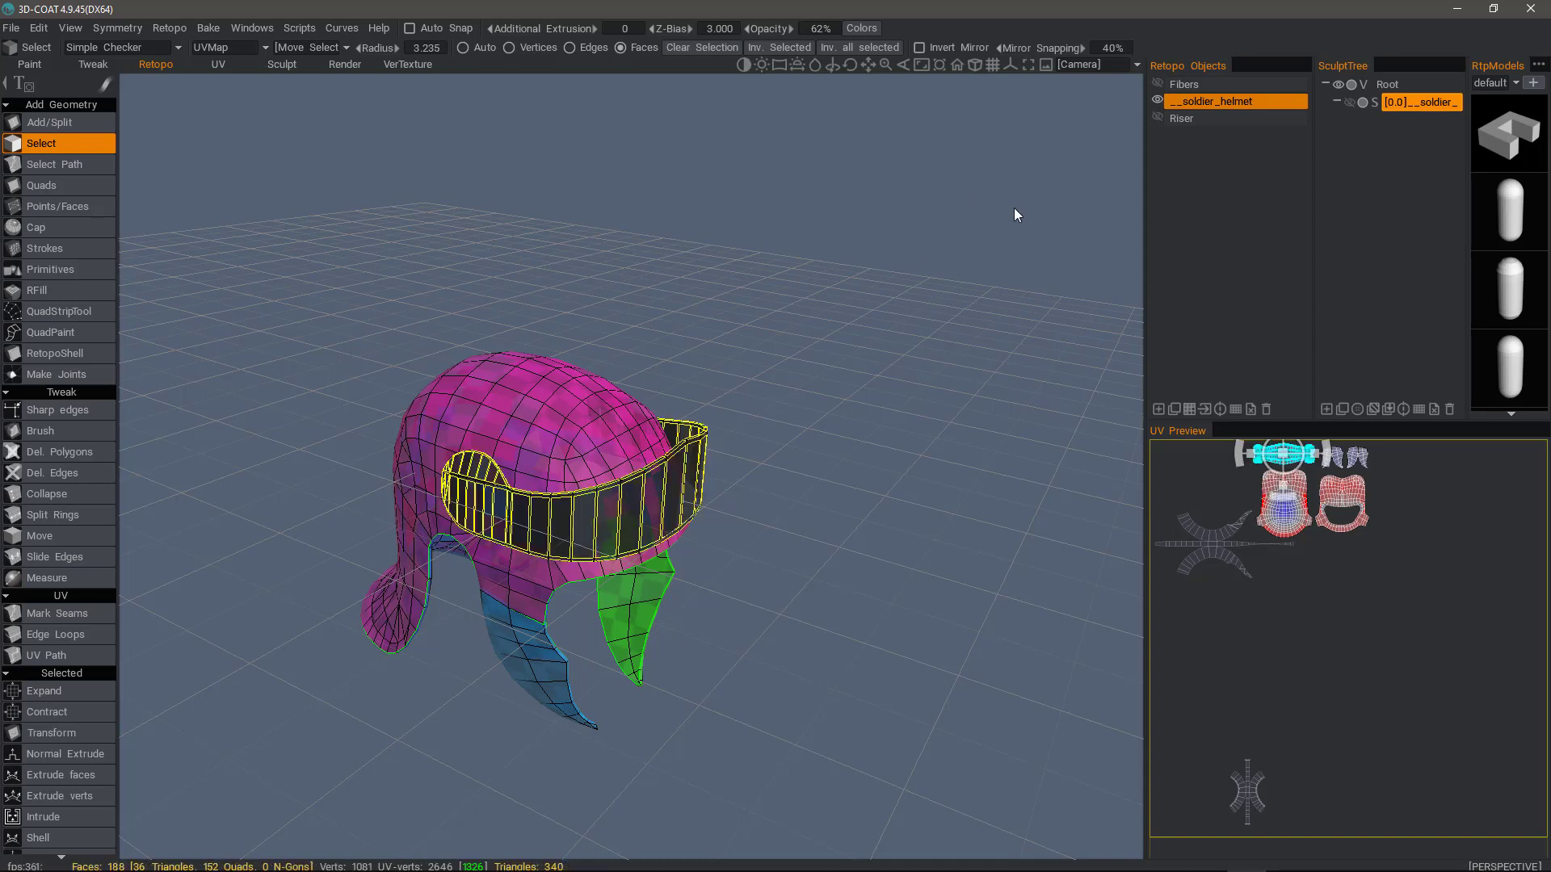
{"action": "left_click", "coordinate": [1157, 409]}
{"action": "double_click", "coordinate": [1199, 136]}
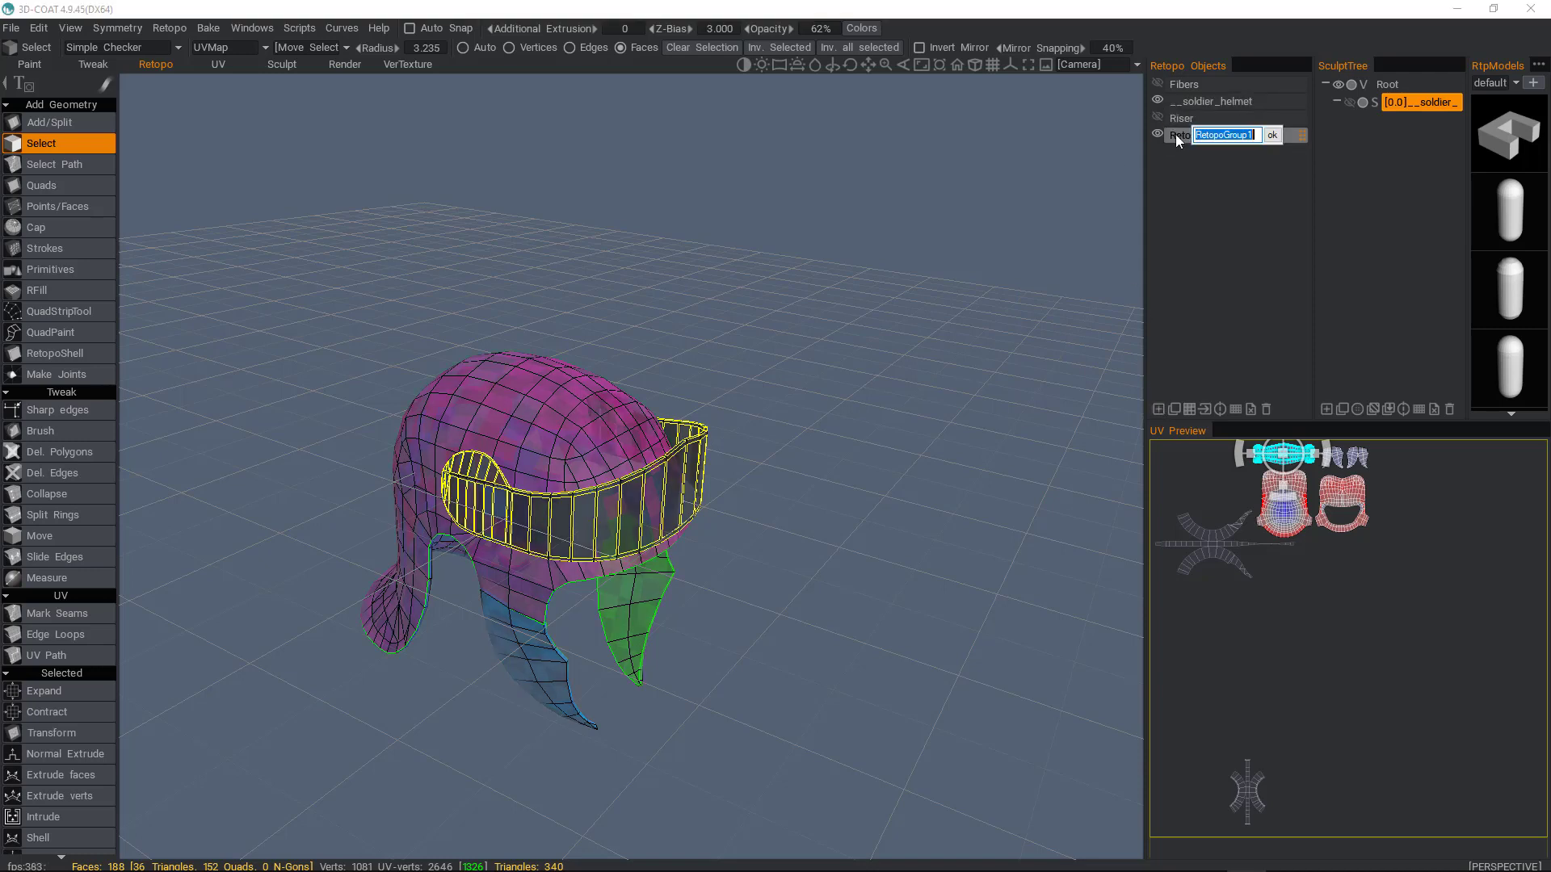
{"action": "type", "text": "Visor"}
{"action": "key", "text": "Return"}
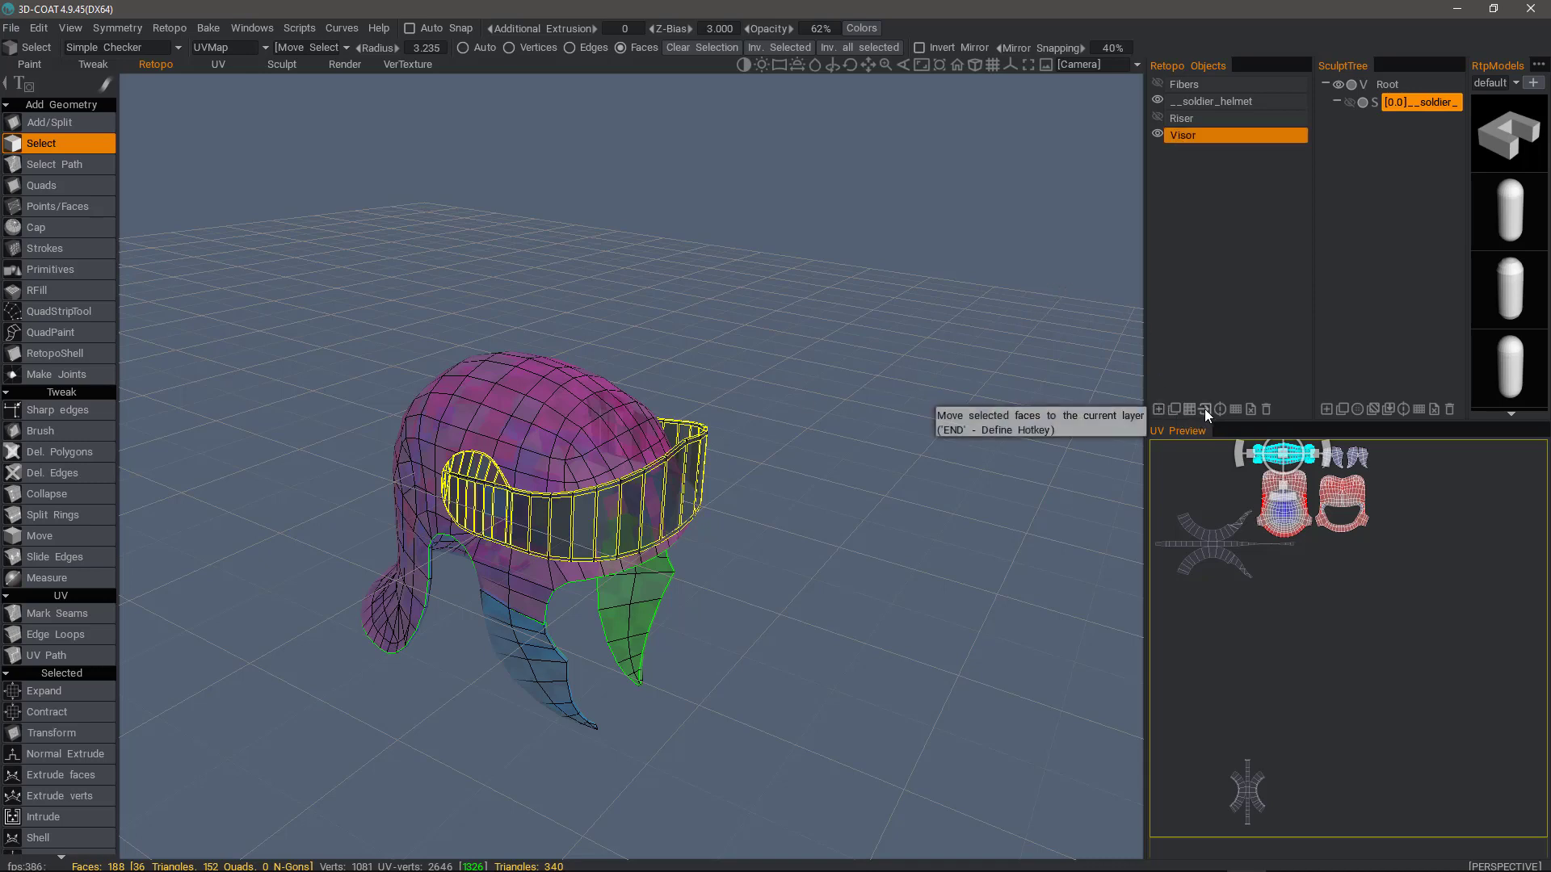
{"action": "left_click", "coordinate": [1158, 134]}
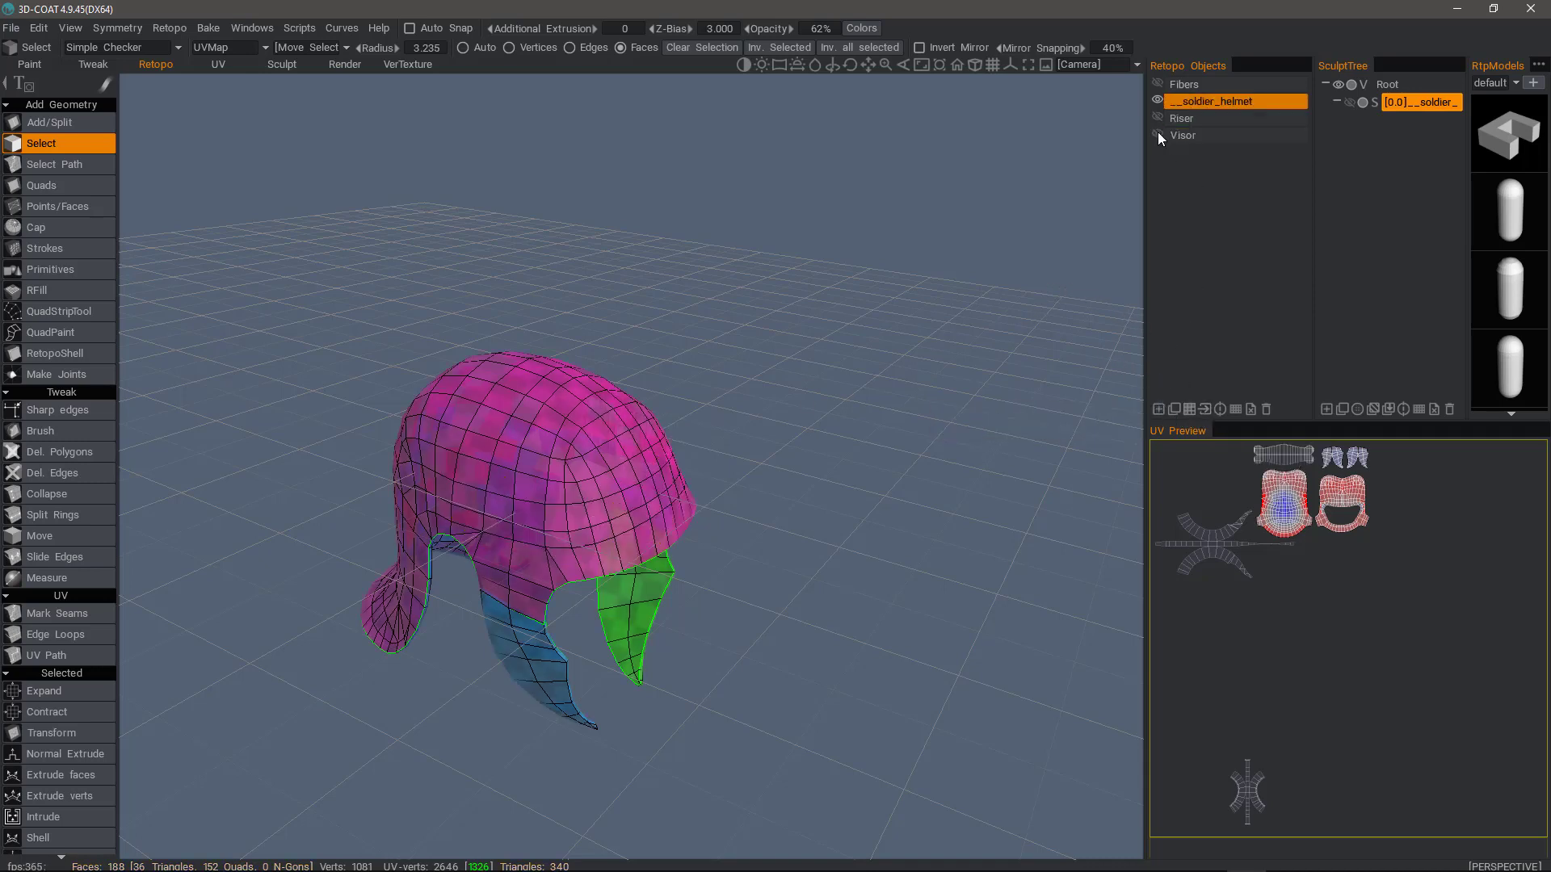
{"action": "left_click_drag", "start_coordinate": [539, 381], "coordinate": [449, 505], "text": "alt"}
{"action": "left_click_drag", "start_coordinate": [394, 556], "coordinate": [519, 484], "text": "alt"}
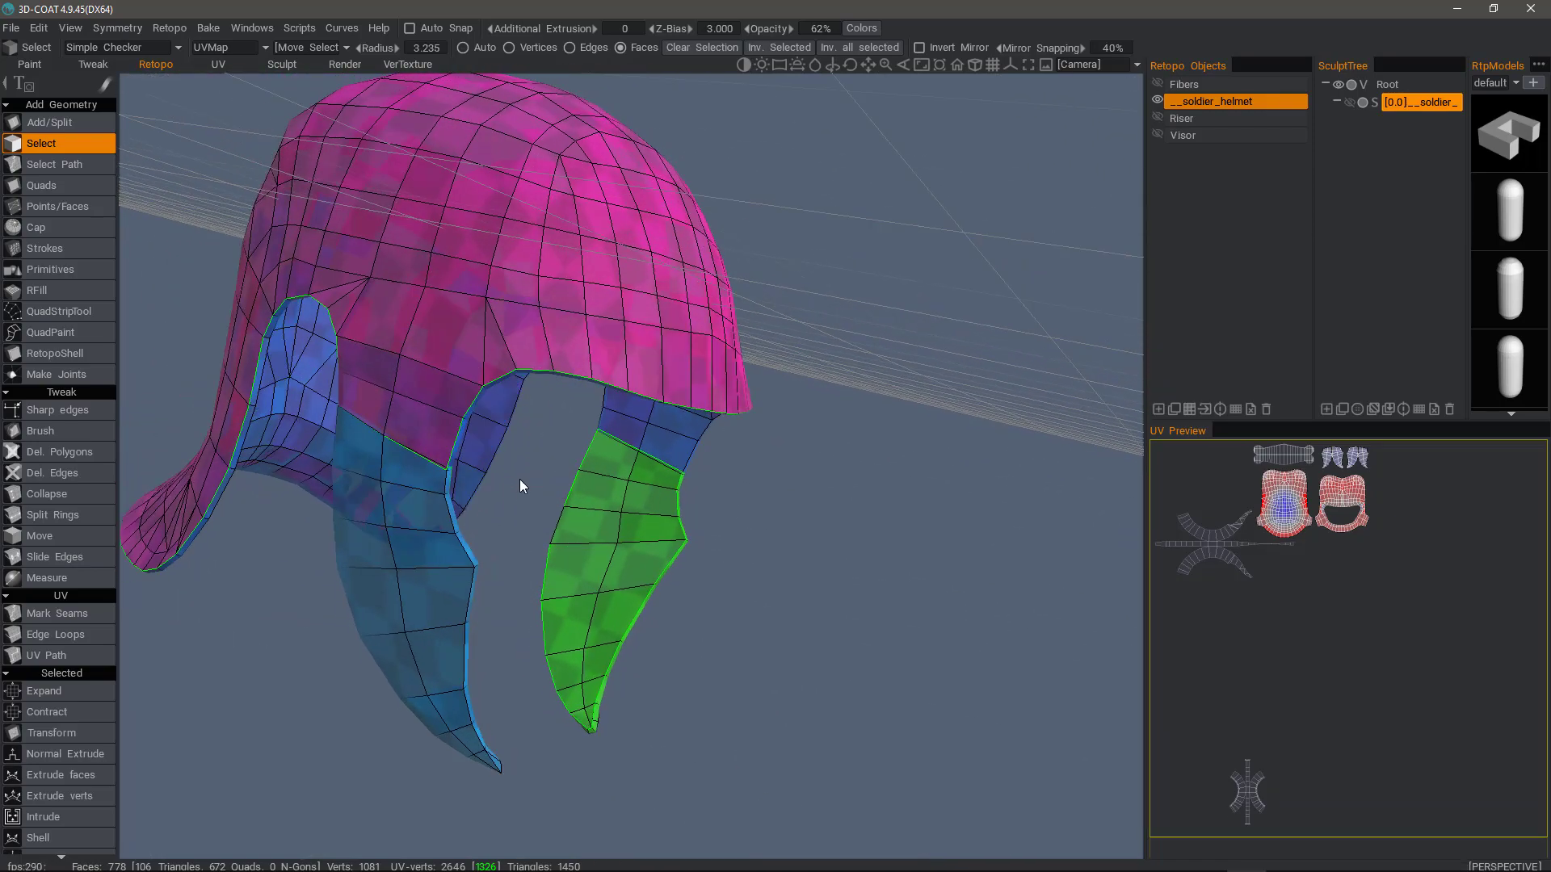
{"action": "double_click", "coordinate": [435, 595]}
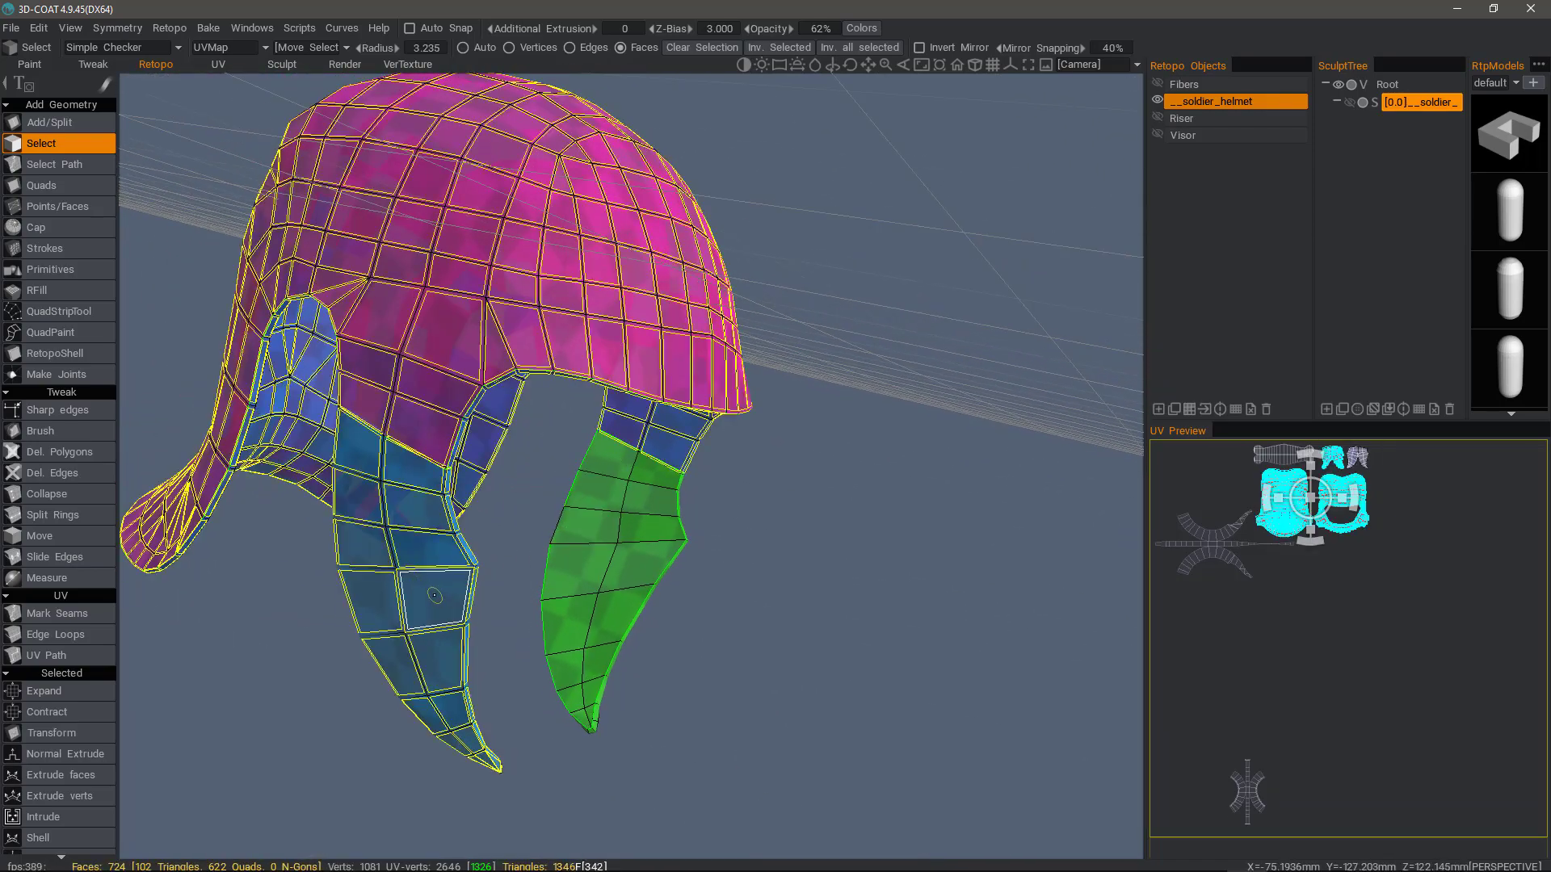
{"action": "left_click_drag", "start_coordinate": [435, 595], "coordinate": [638, 566], "text": "alt"}
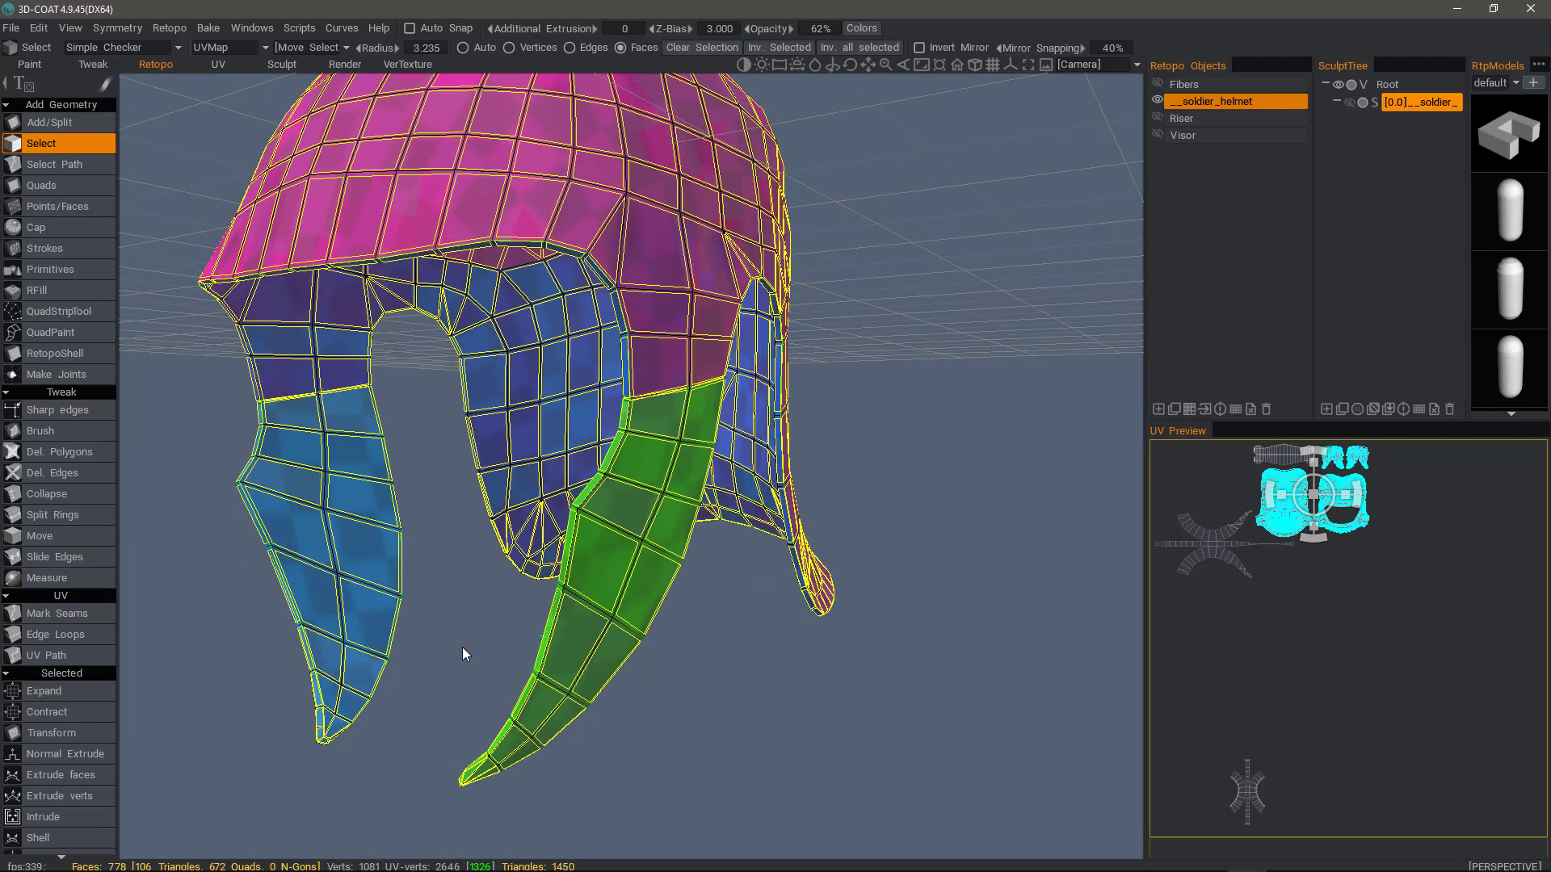
{"action": "key", "text": "Escape"}
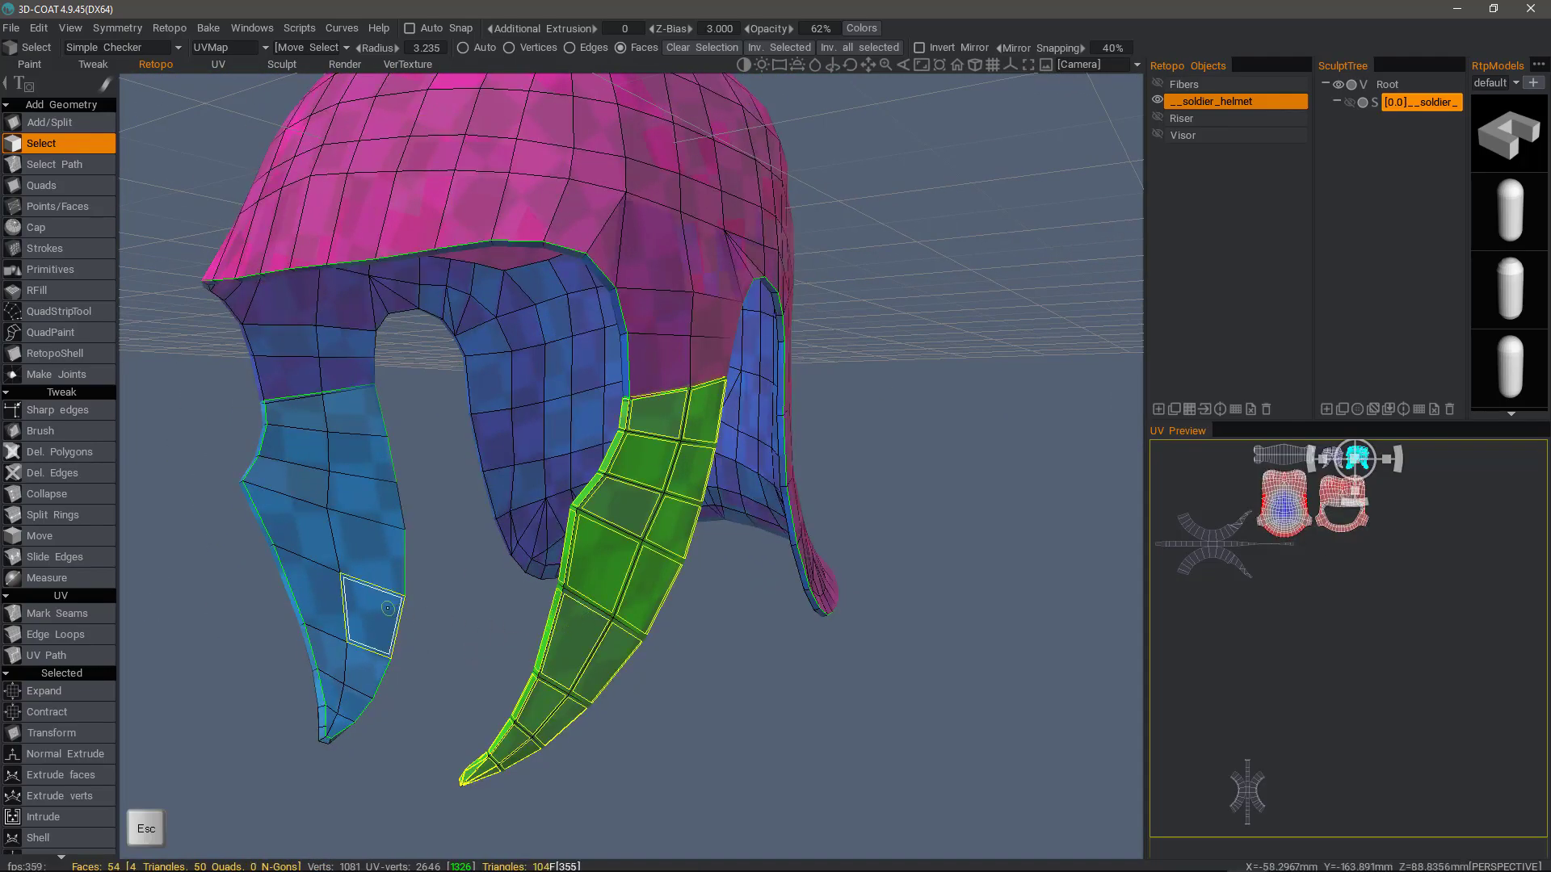
- Select all faces of the remaining helmet mesh and enable mirror symmetry on the X axis
{"action": "left_click_drag", "start_coordinate": [327, 611], "coordinate": [595, 545]}
{"action": "left_click_drag", "start_coordinate": [563, 629], "coordinate": [495, 517]}
{"action": "key", "text": "ctrl+a"}
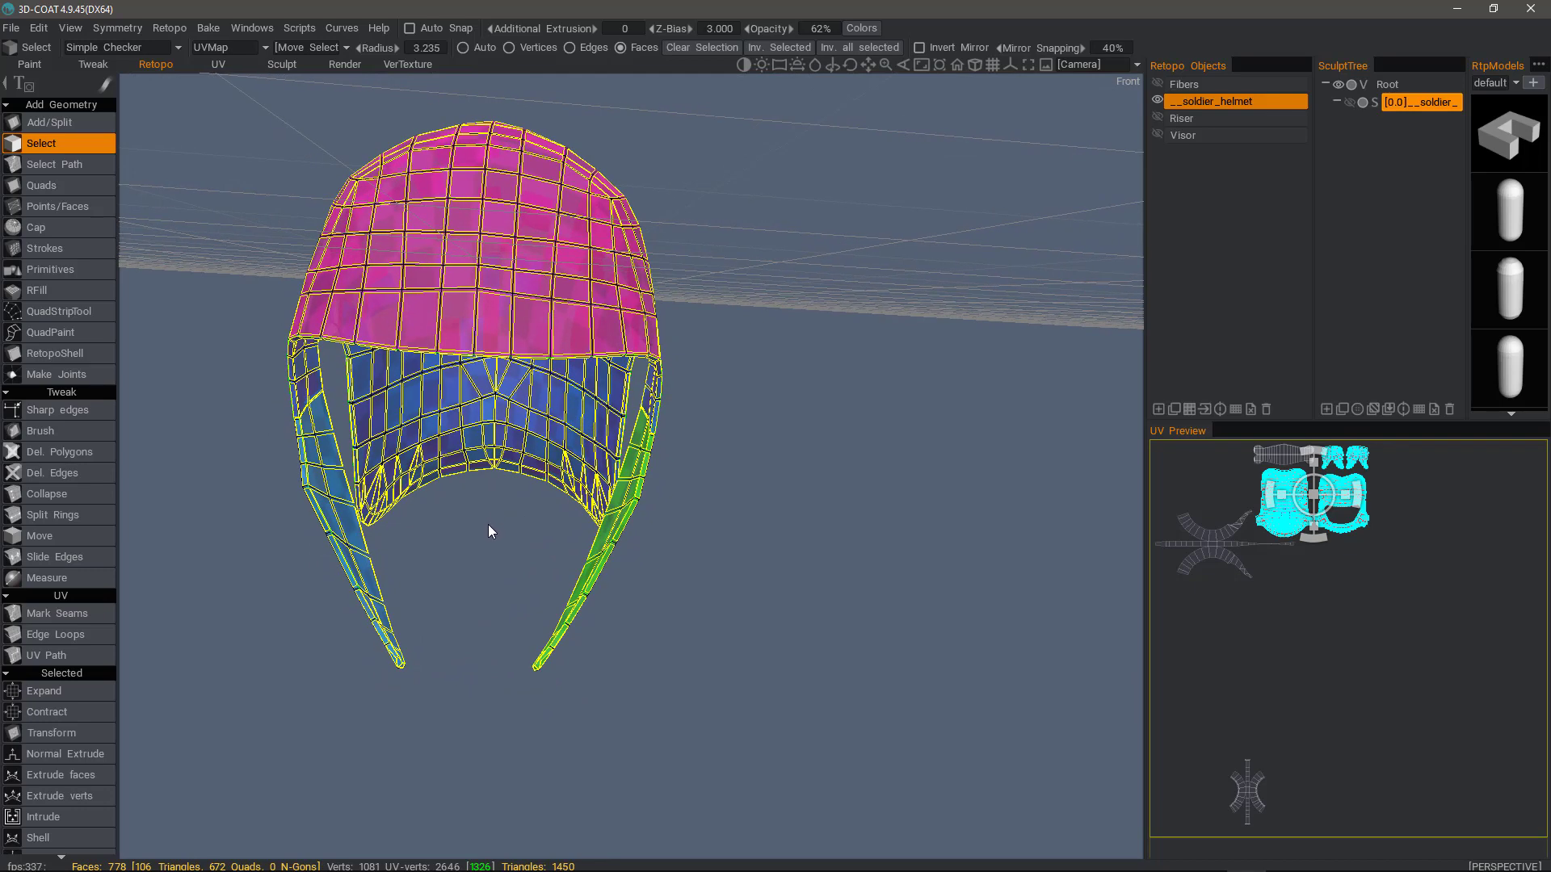
{"action": "key", "text": "s"}
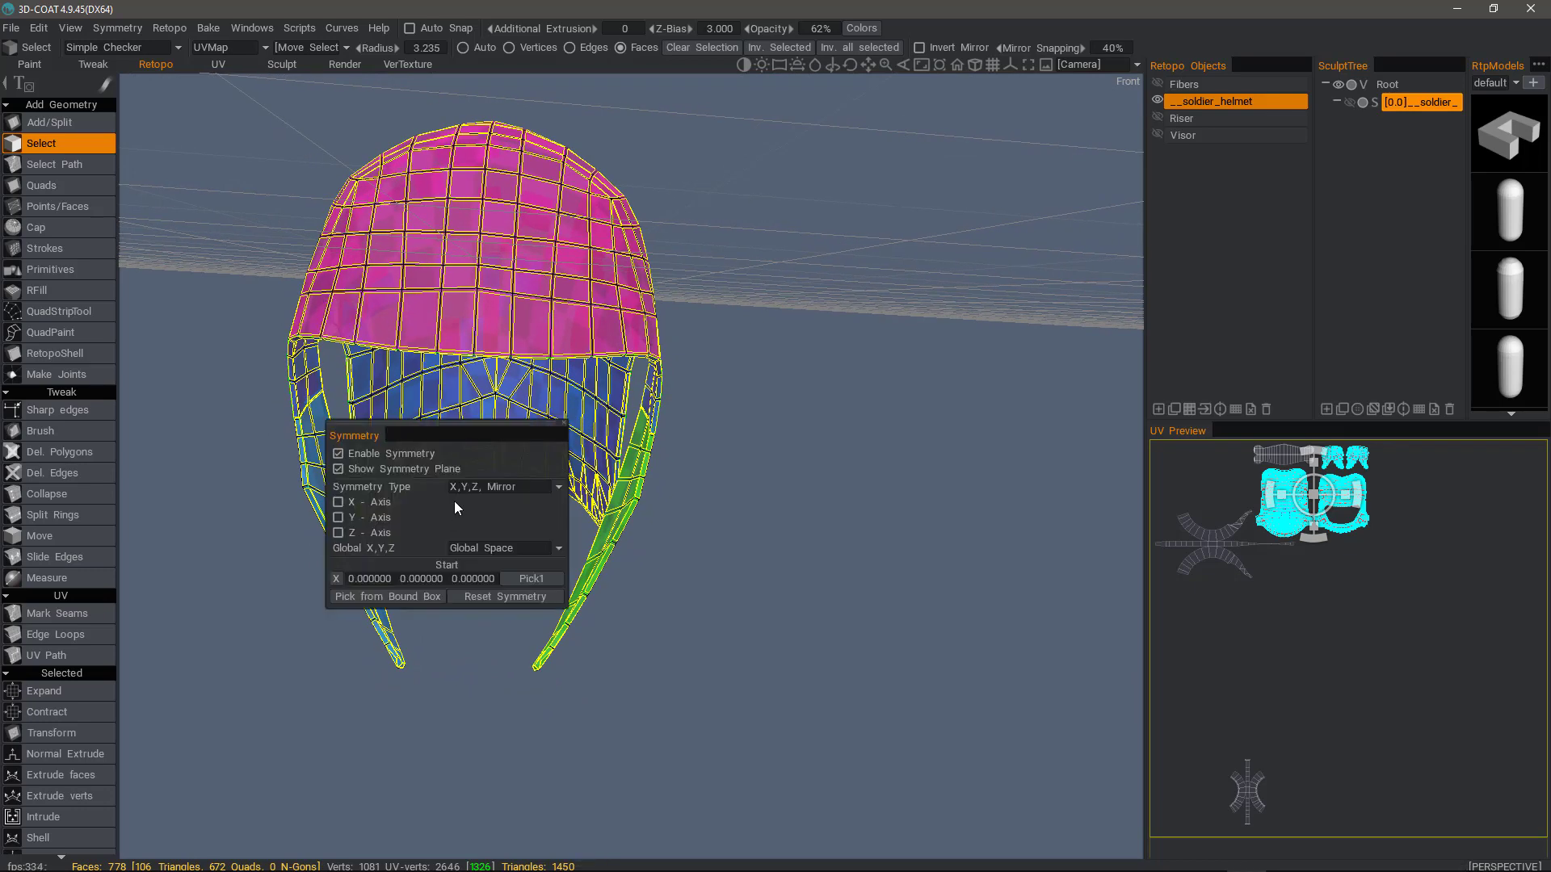
{"action": "left_click", "coordinate": [338, 502]}
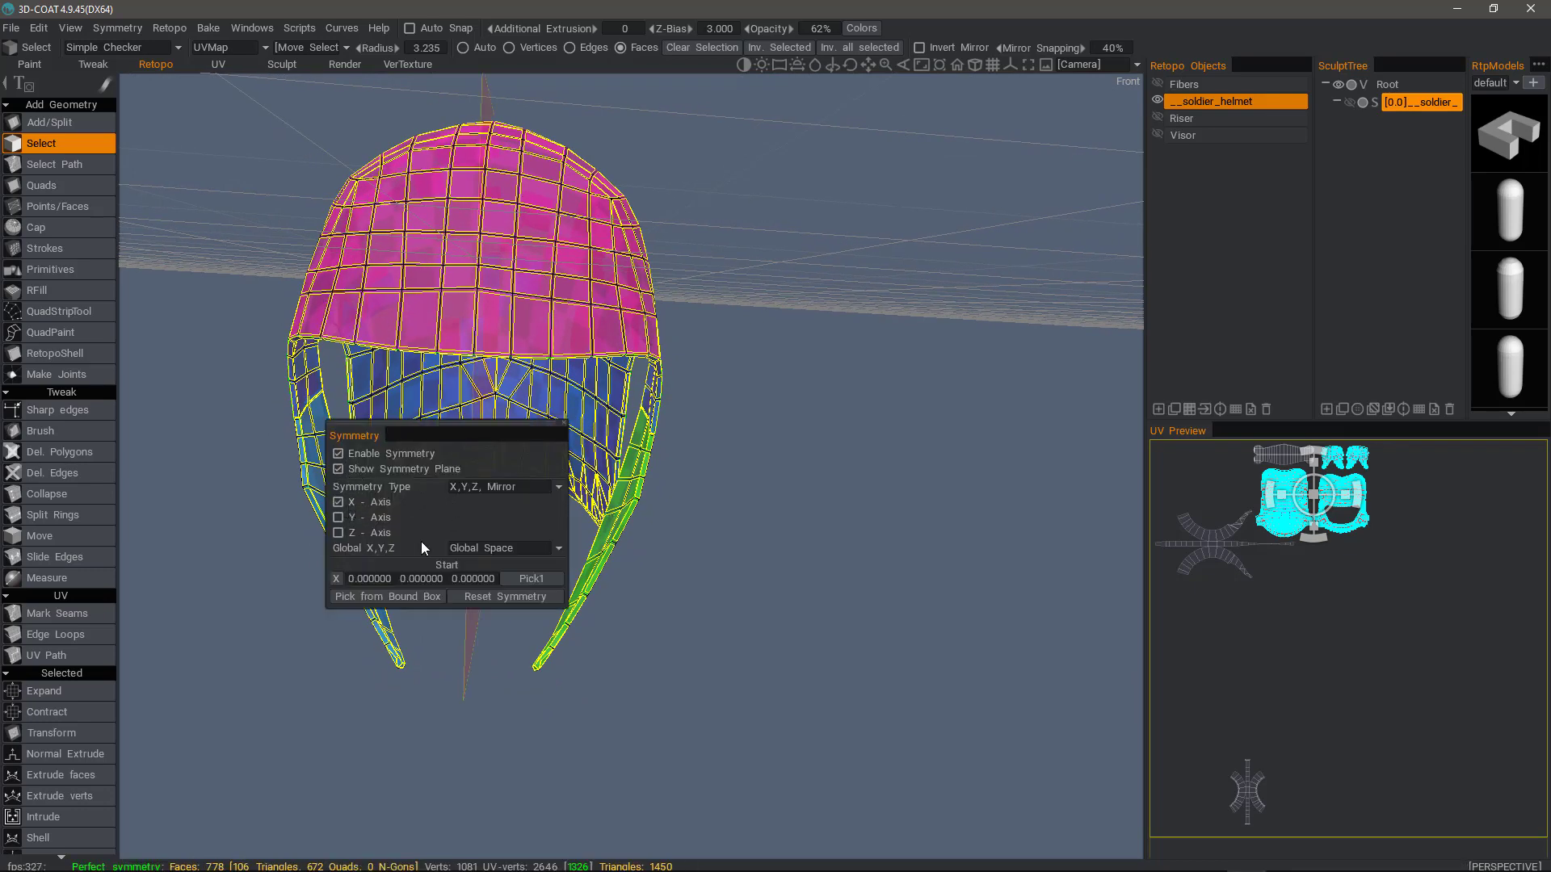
{"action": "left_click_drag", "start_coordinate": [737, 714], "coordinate": [1131, 413]}
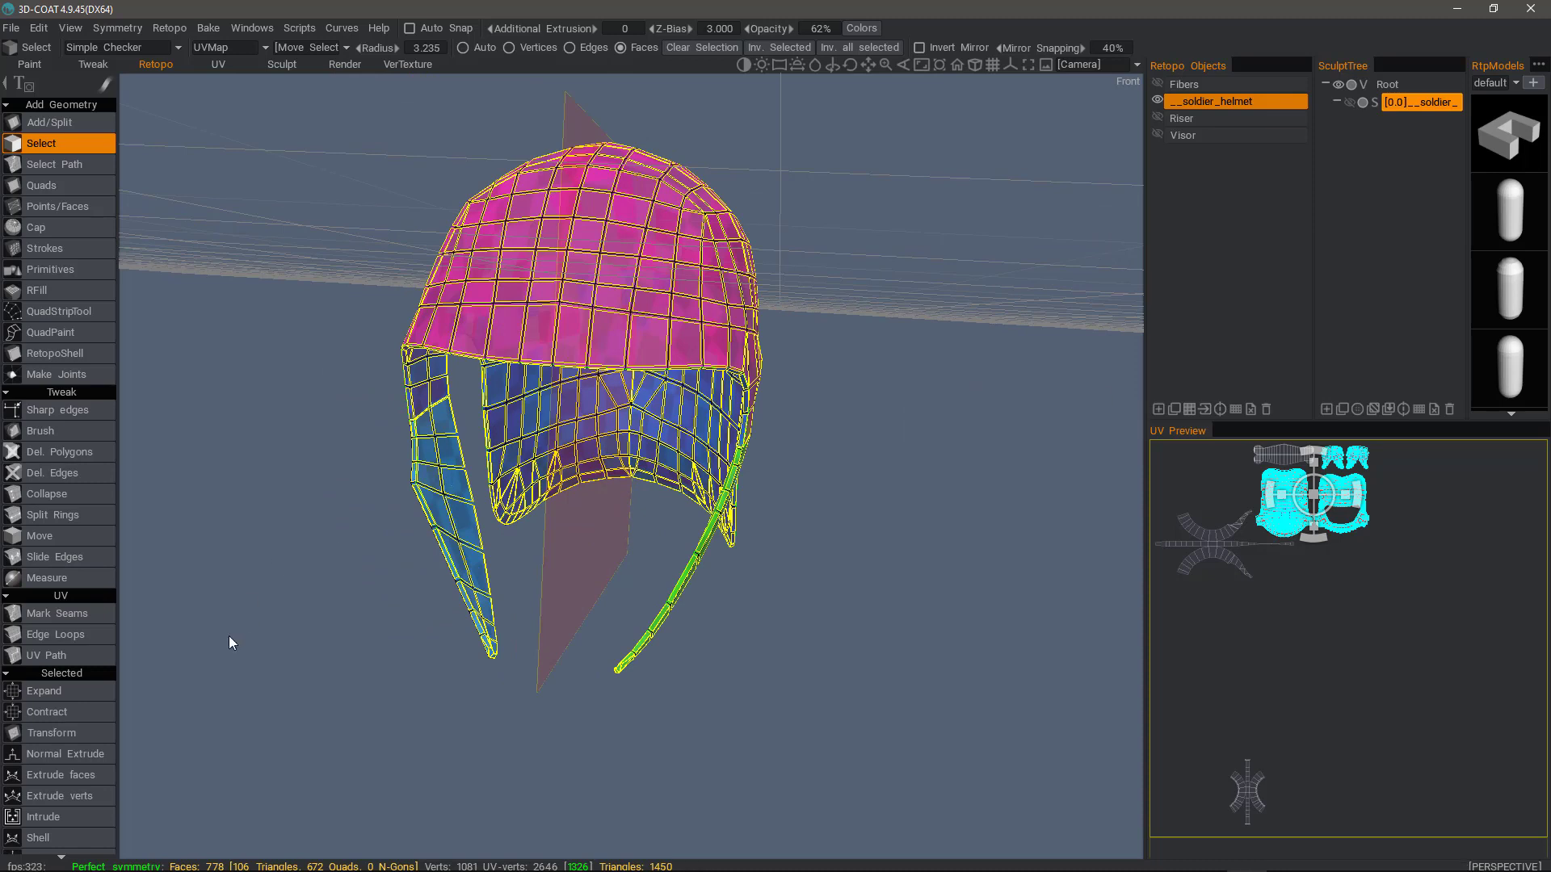
- Apply the Symmetry command to the entire helmet mesh and switch off the X-axis symmetry plane
{"action": "scroll", "coordinate": [95, 758], "scroll_direction": "down", "scroll_amount": 5}
{"action": "scroll", "coordinate": [95, 648], "scroll_direction": "down", "scroll_amount": 3}
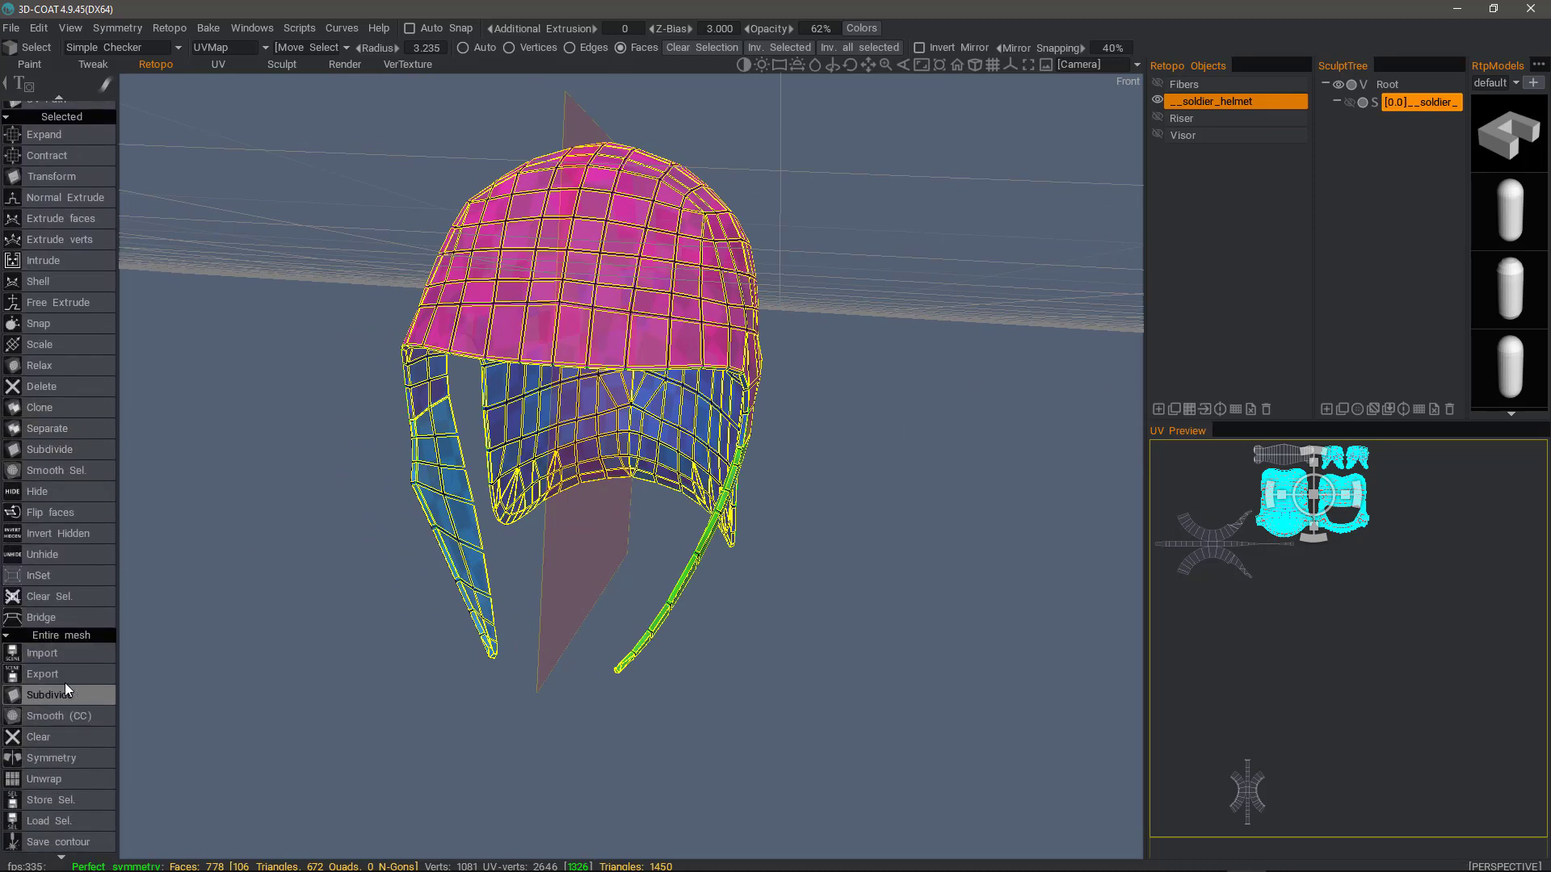
{"action": "left_click", "coordinate": [66, 759]}
{"action": "right_click", "coordinate": [289, 458]}
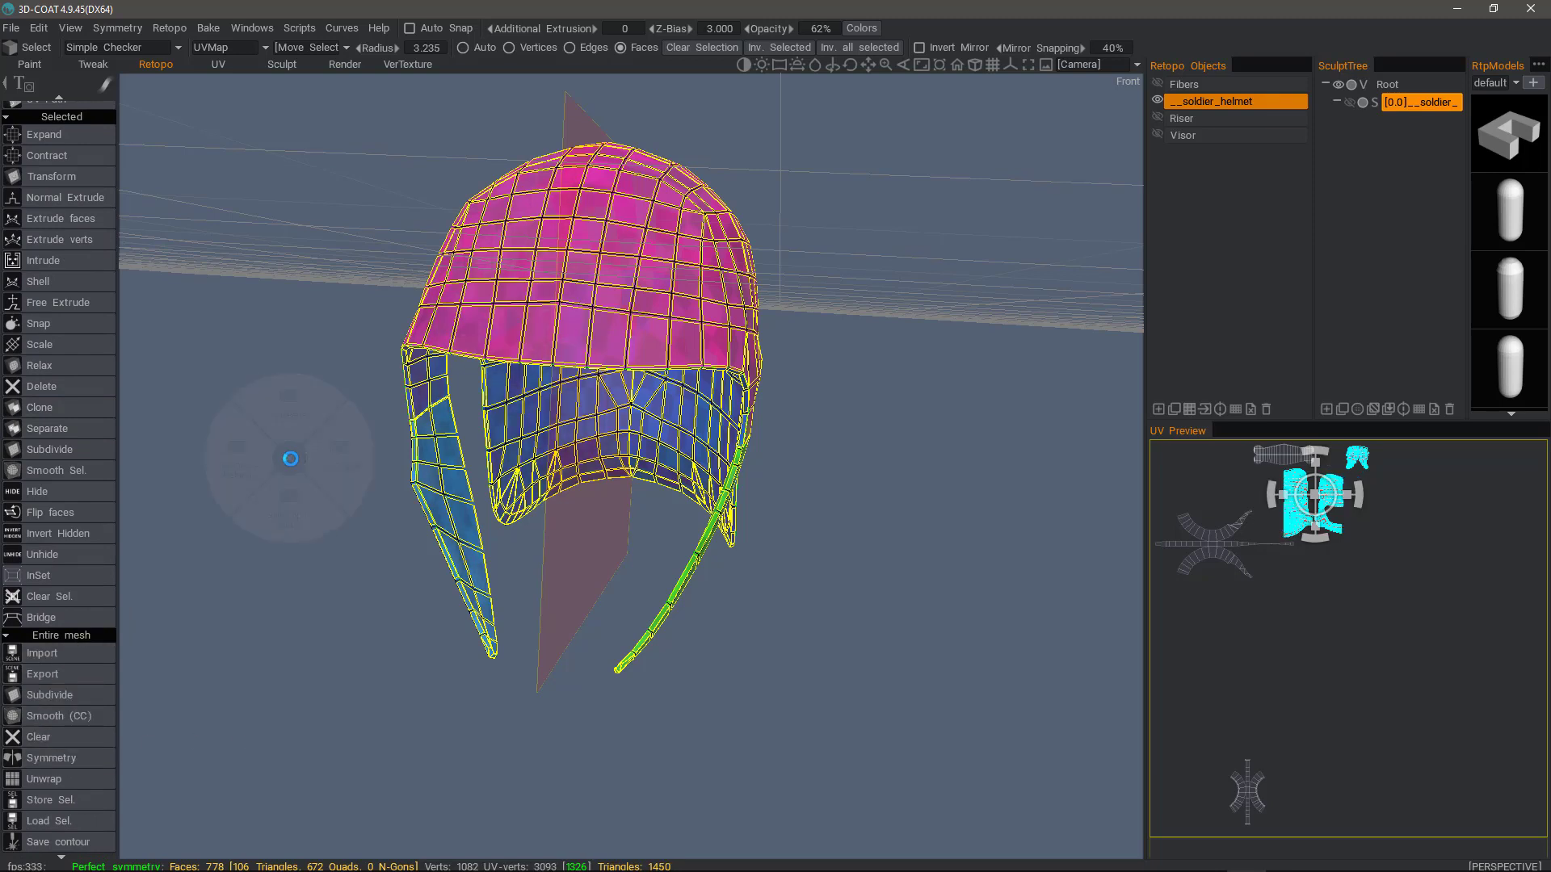
{"action": "left_click", "coordinate": [325, 461]}
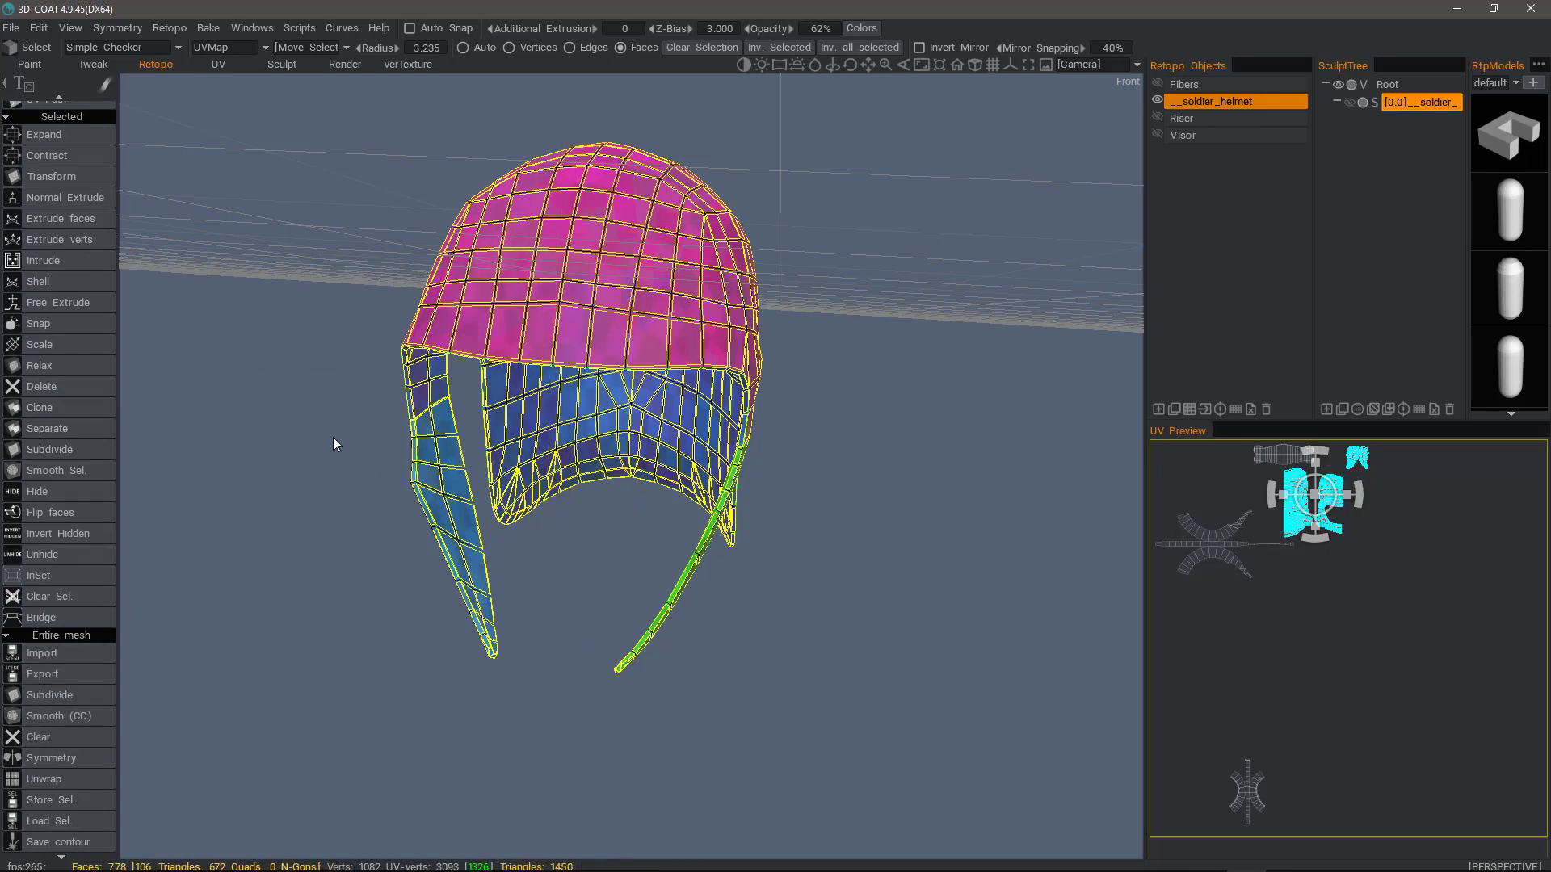
- Clear the current selection and select all faces of both cheek guards on the helmet
{"action": "key", "text": "Escape"}
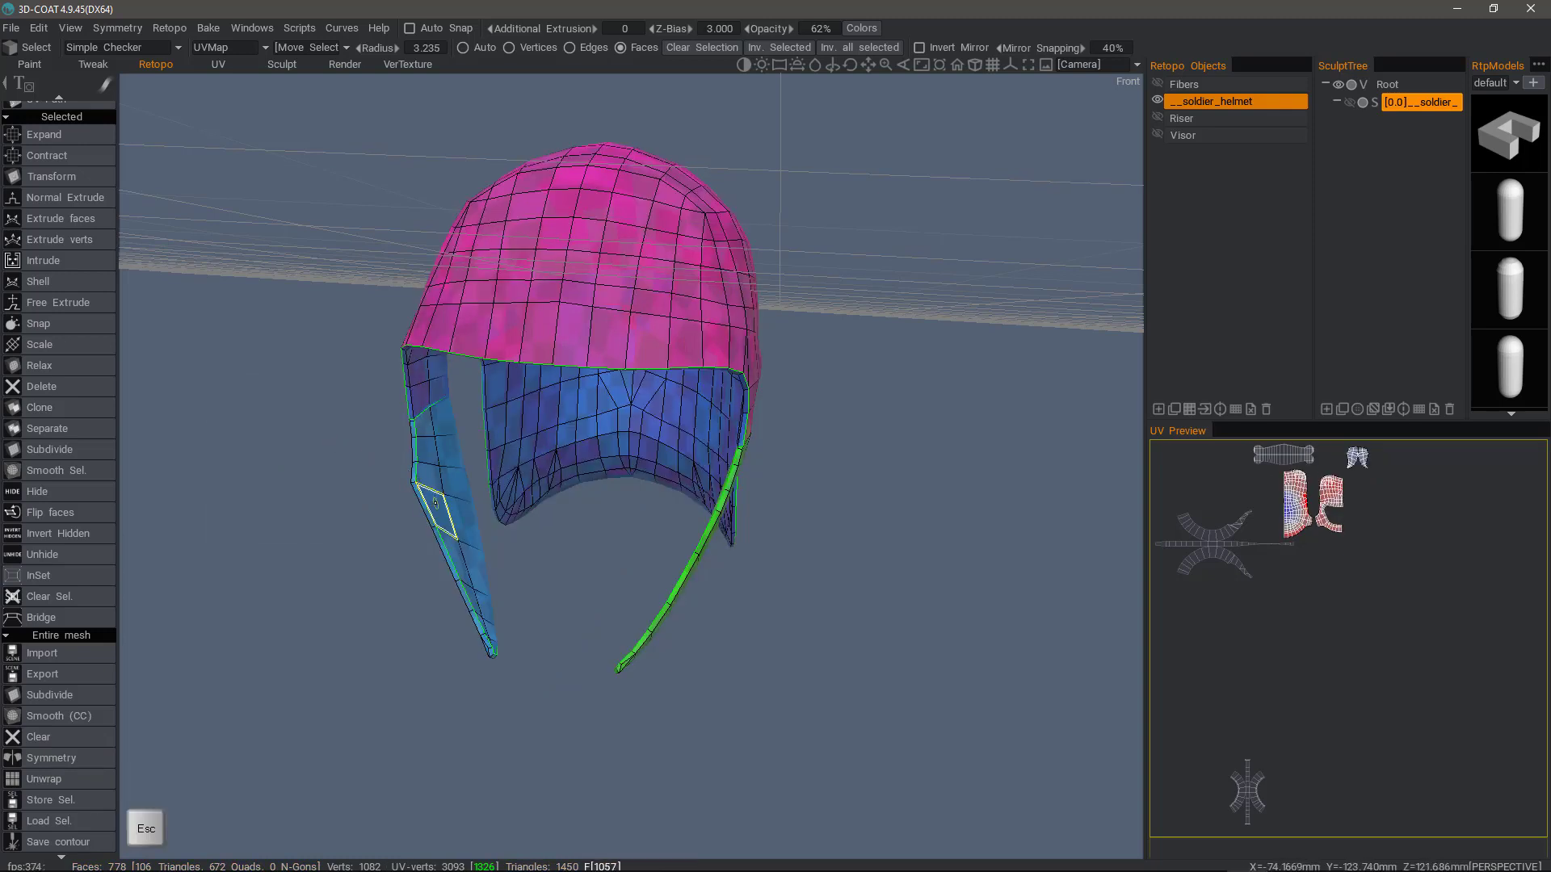
{"action": "double_click", "coordinate": [436, 503]}
{"action": "left_click_drag", "start_coordinate": [634, 400], "coordinate": [848, 461], "text": "alt"}
{"action": "left_click_drag", "start_coordinate": [435, 526], "coordinate": [435, 526], "text": "alt"}
{"action": "left_click_drag", "start_coordinate": [563, 624], "coordinate": [661, 451], "text": "alt"}
{"action": "left_click_drag", "start_coordinate": [945, 575], "coordinate": [767, 577], "text": "alt"}
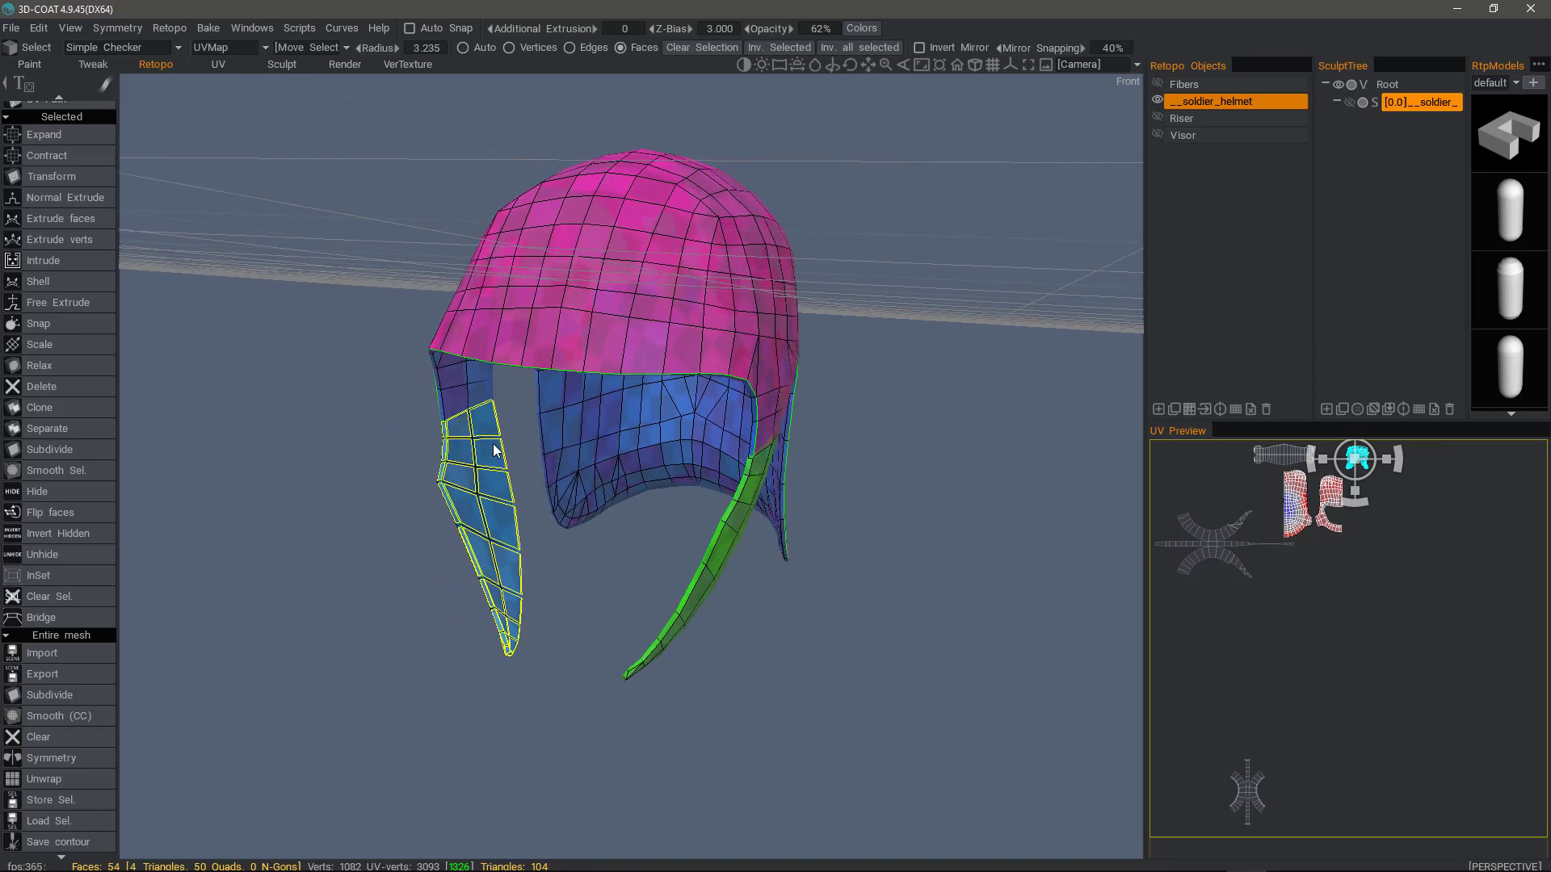
{"action": "left_click_drag", "start_coordinate": [501, 557], "coordinate": [651, 520], "text": "alt"}
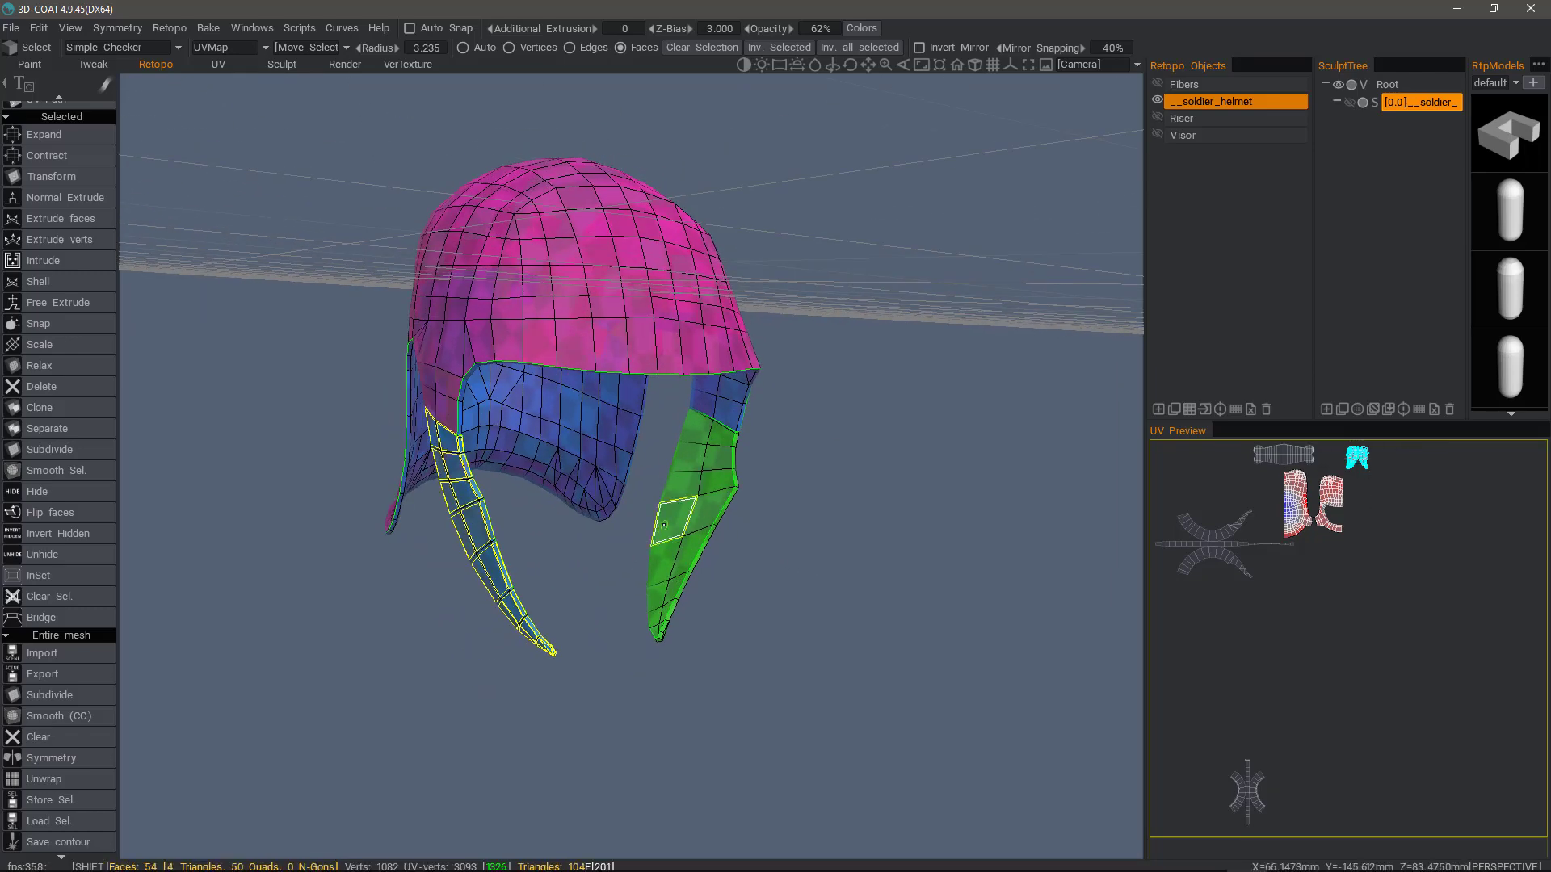
{"action": "double_click", "coordinate": [675, 531], "text": "shift"}
{"action": "left_click_drag", "start_coordinate": [598, 588], "coordinate": [591, 582], "text": "alt"}
- Create a retopo layer named CheekGuards, move the selected cheek guard faces into it, and hide that layer
{"action": "left_click", "coordinate": [1160, 411]}
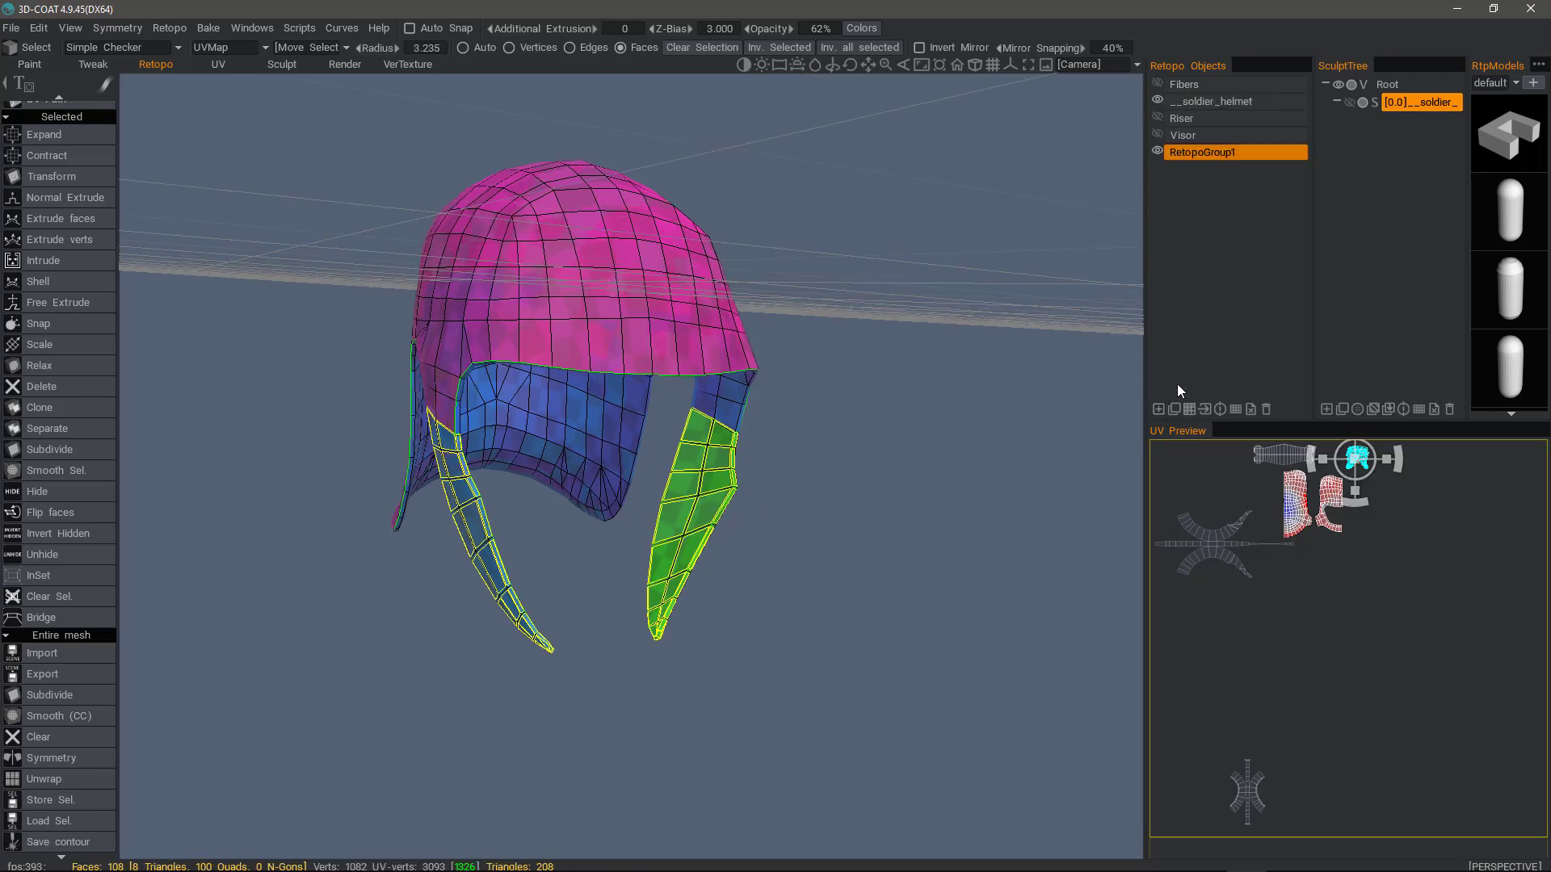
{"action": "double_click", "coordinate": [1201, 153]}
{"action": "type", "text": "CheekG"}
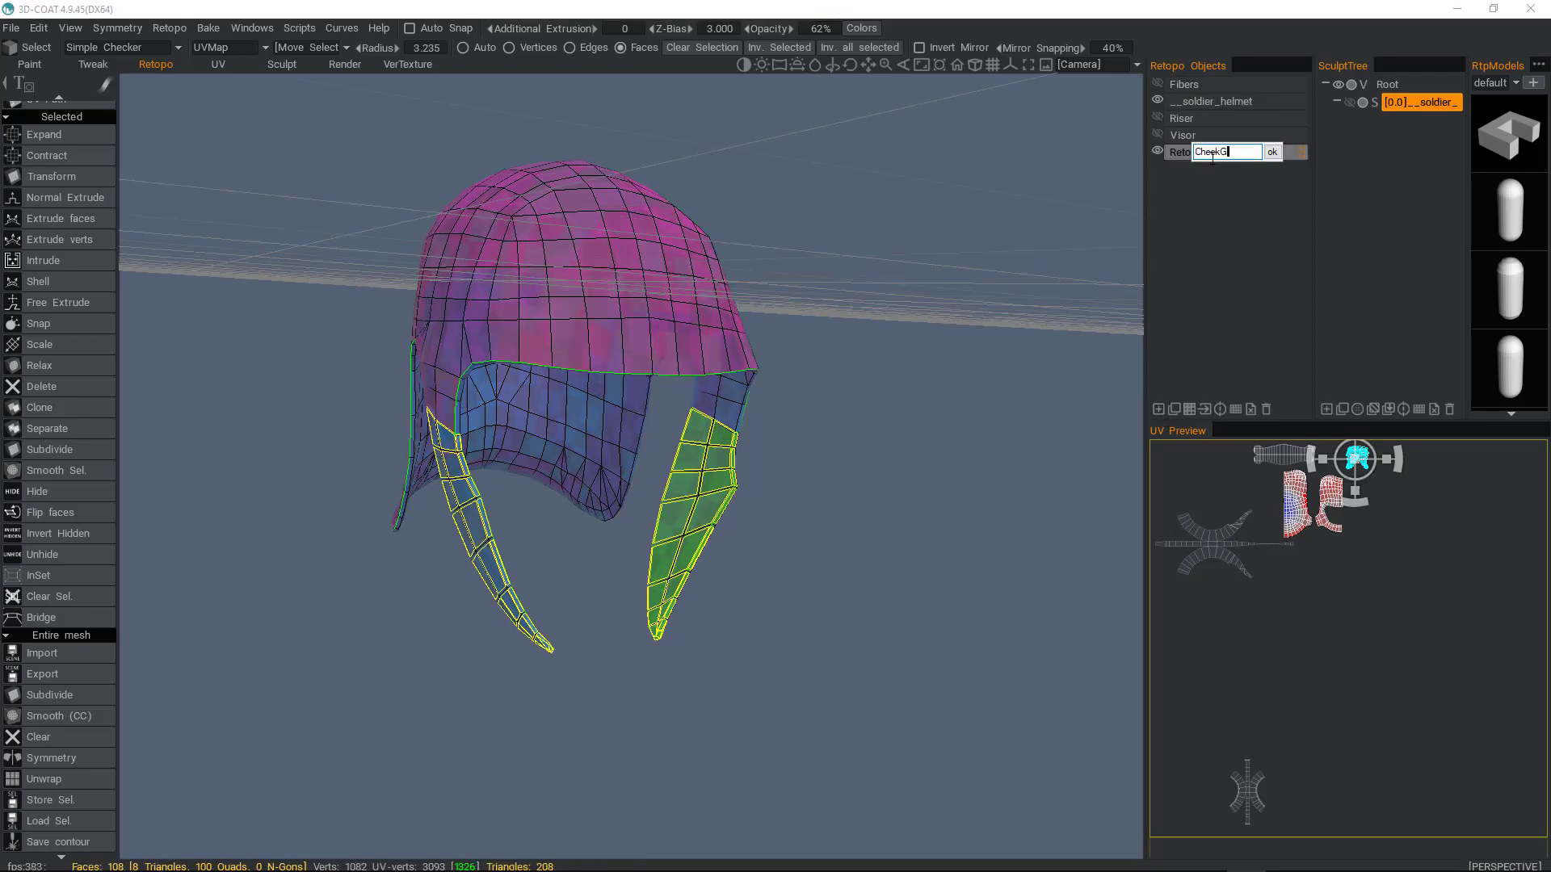
{"action": "type", "text": "uards"}
{"action": "left_click", "coordinate": [1271, 153]}
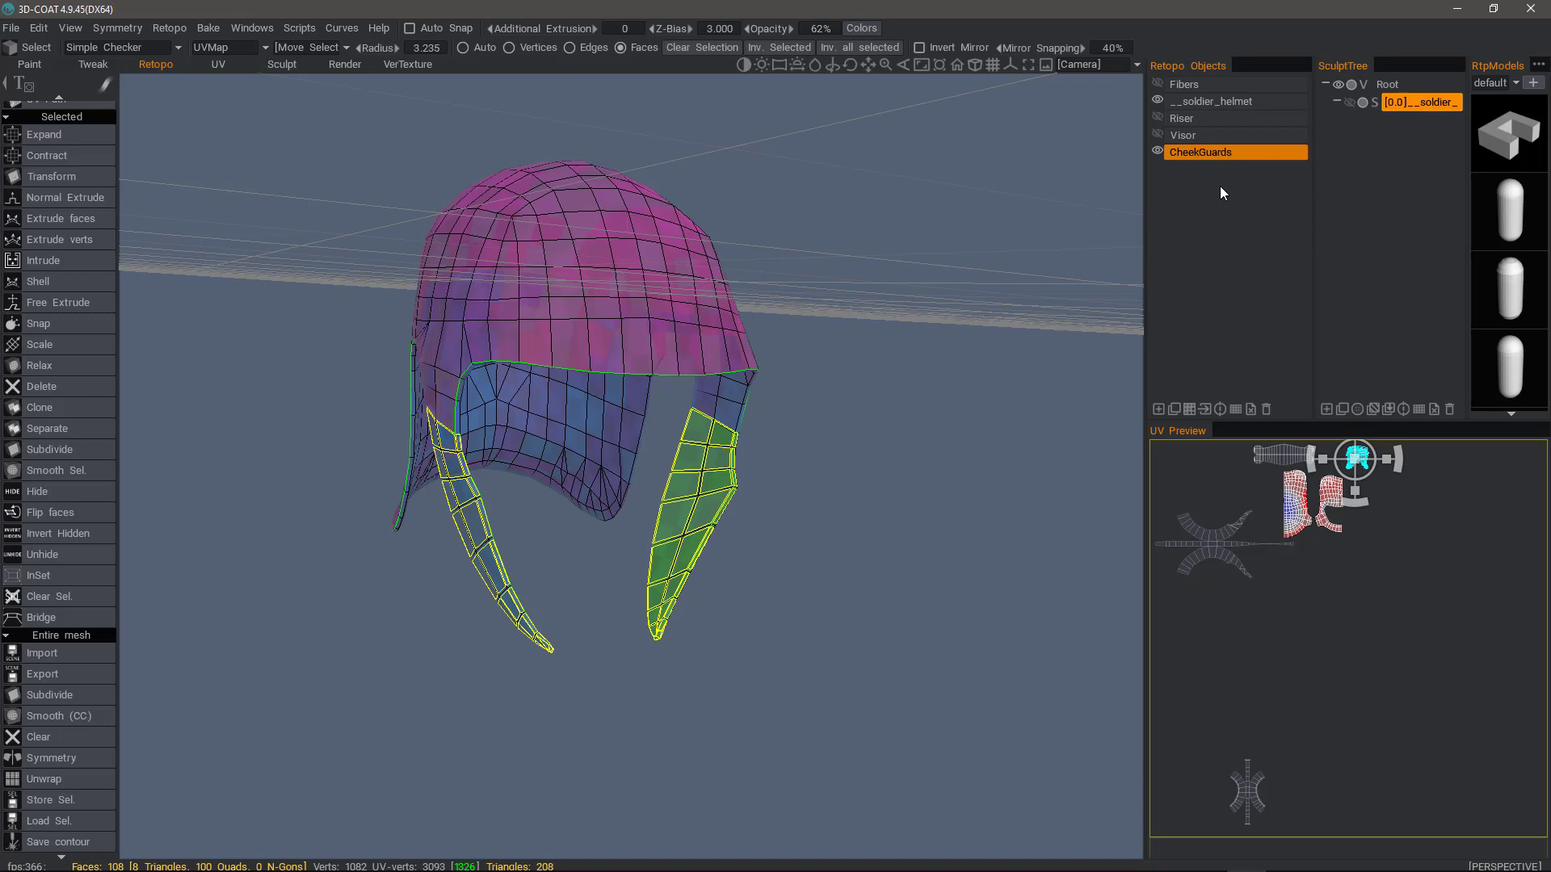
{"action": "left_click", "coordinate": [1205, 409]}
{"action": "left_click", "coordinate": [1158, 151]}
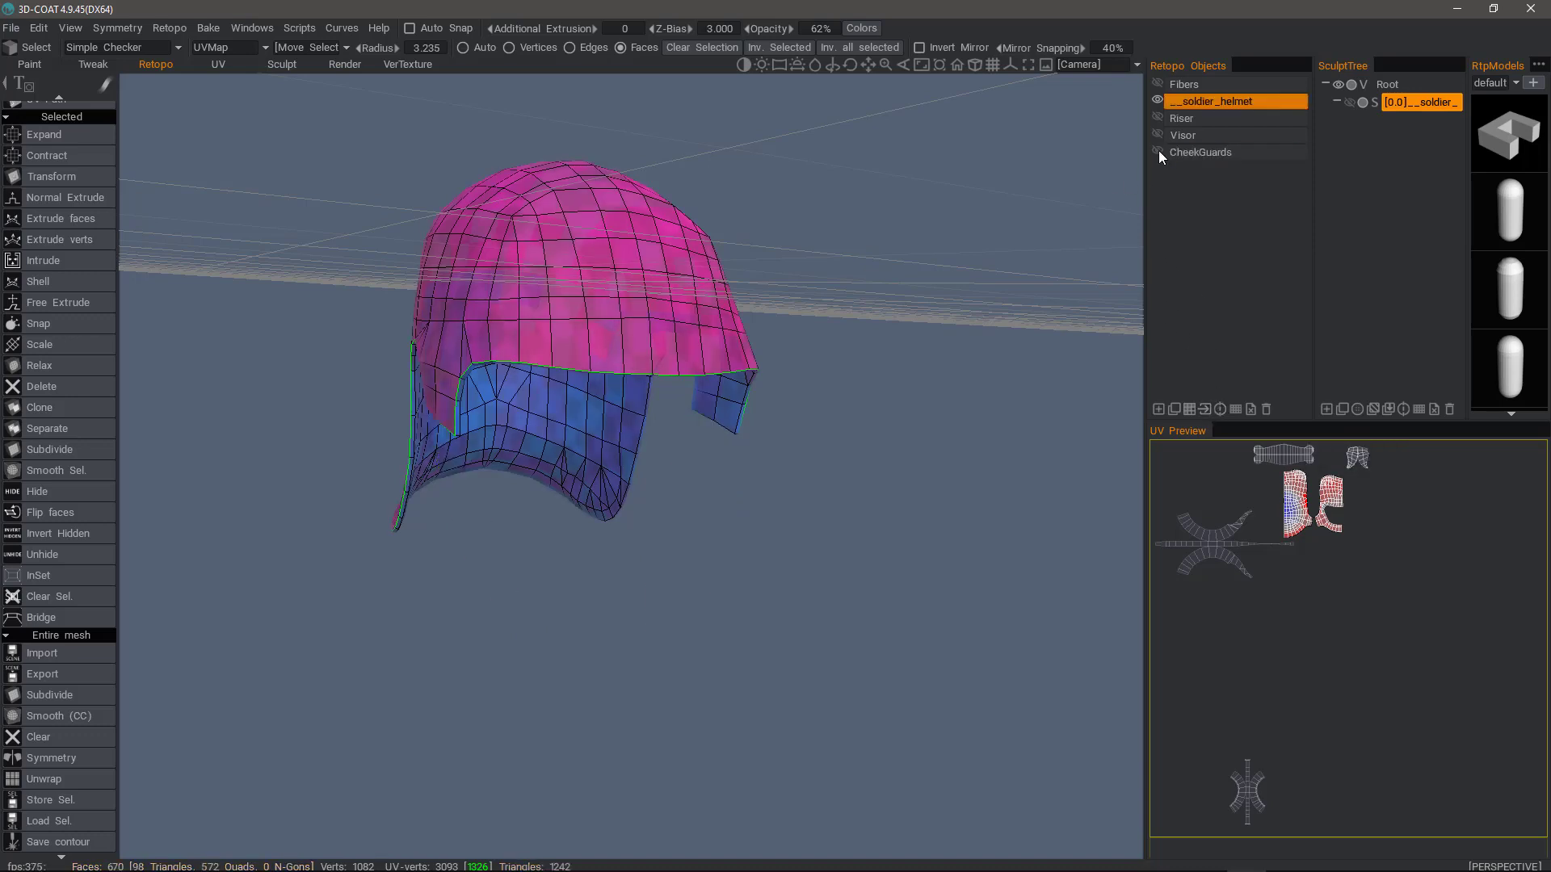
- Rename the __soldier_helmet retopo layer as Base
{"action": "double_click", "coordinate": [1200, 100]}
{"action": "type", "text": "Ba"}
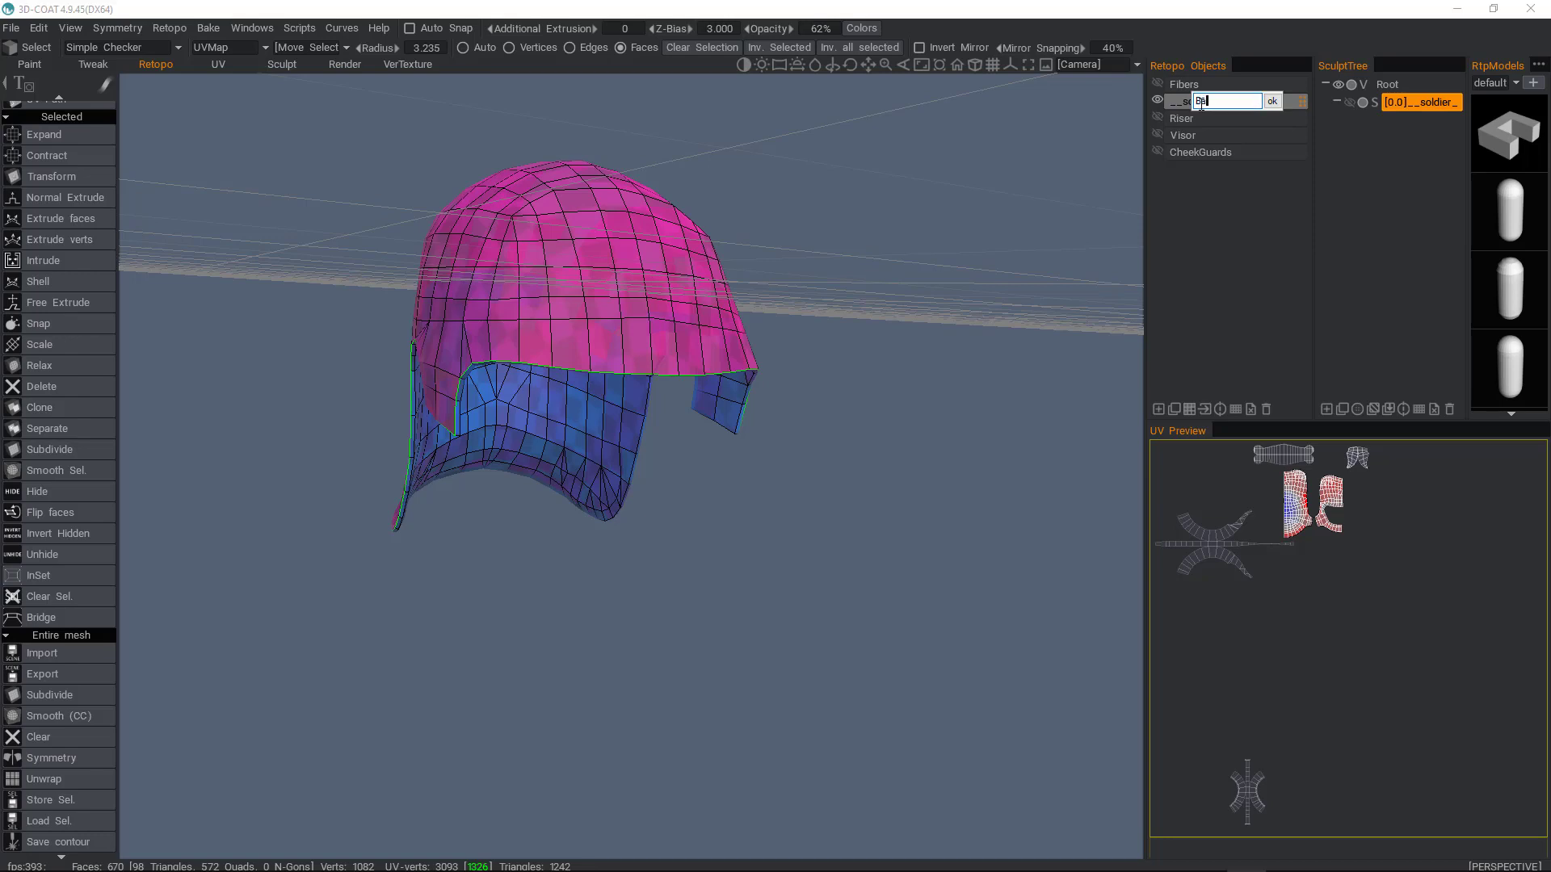
{"action": "type", "text": "se"}
{"action": "key", "text": "Return"}
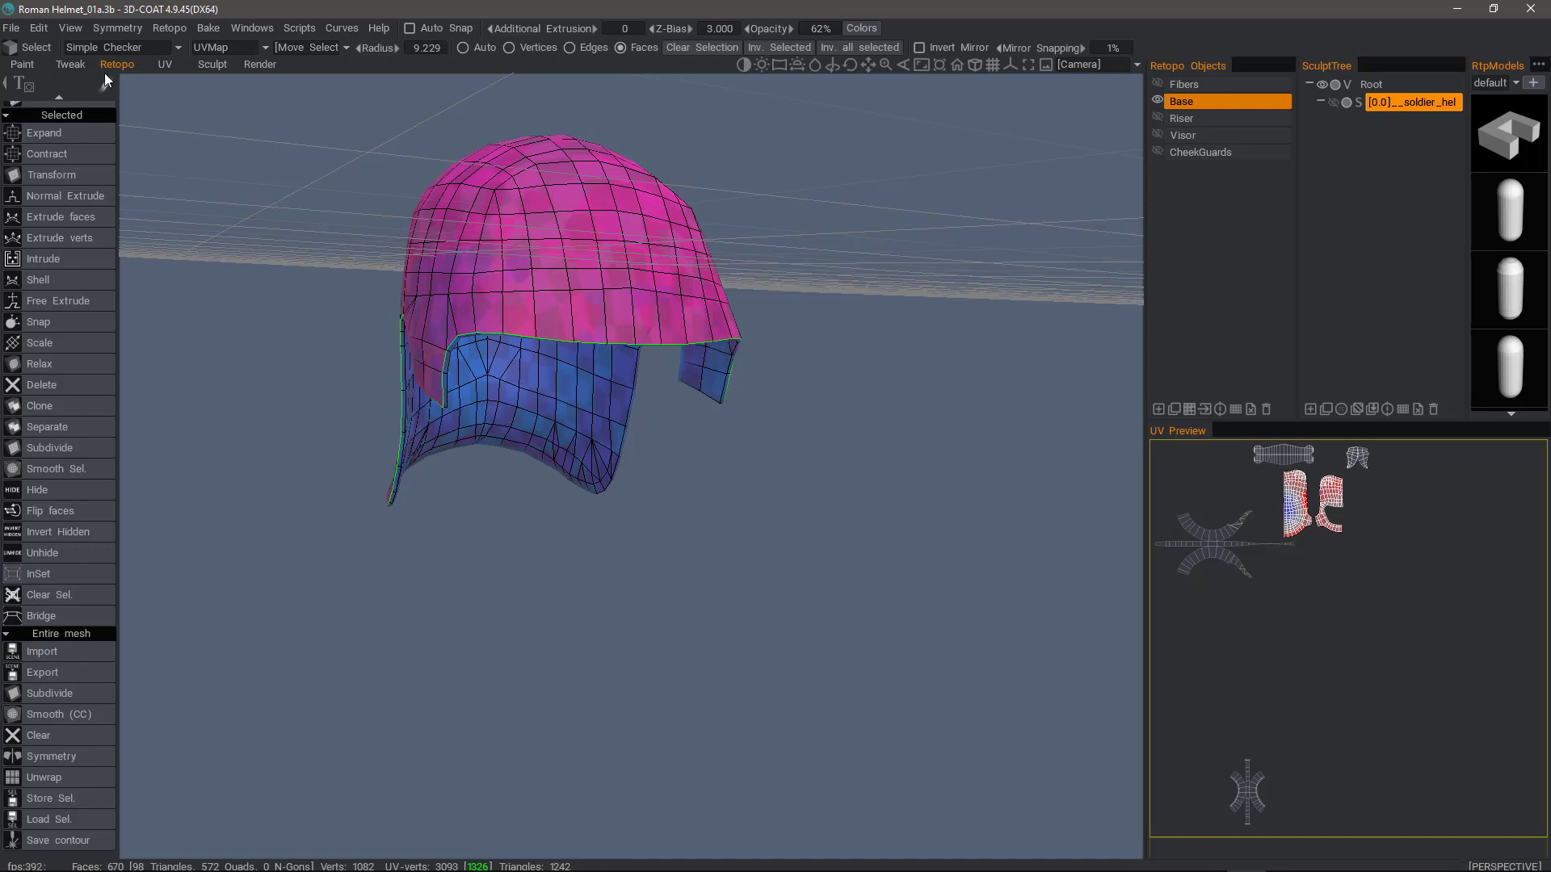
- Hide the UV seams on the retopo mesh and set the selection mode to edges
{"action": "left_click", "coordinate": [138, 48]}
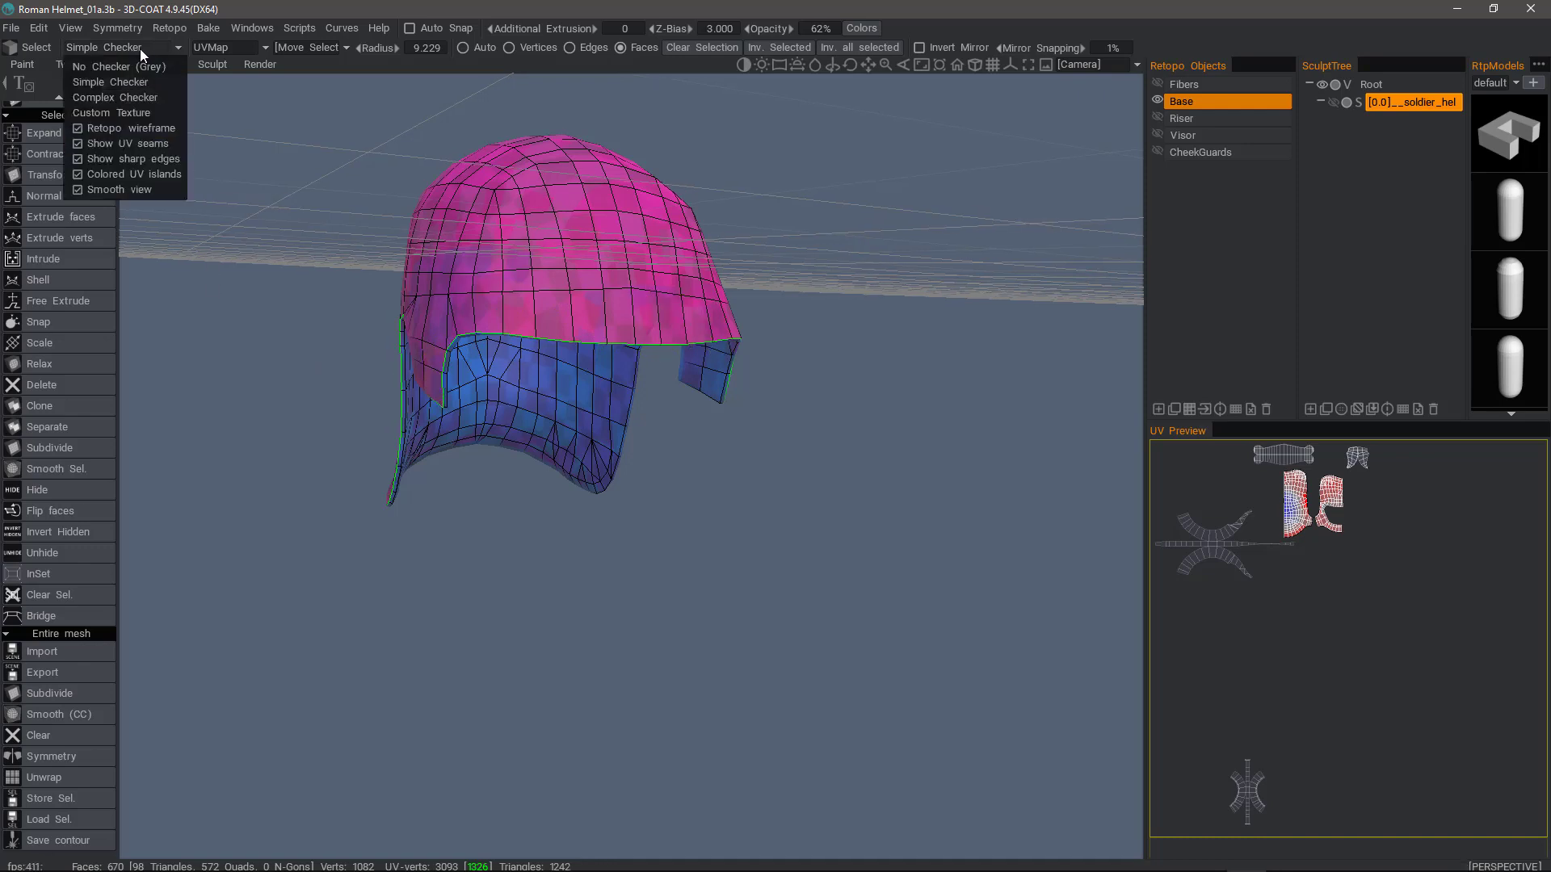
{"action": "left_click", "coordinate": [143, 144]}
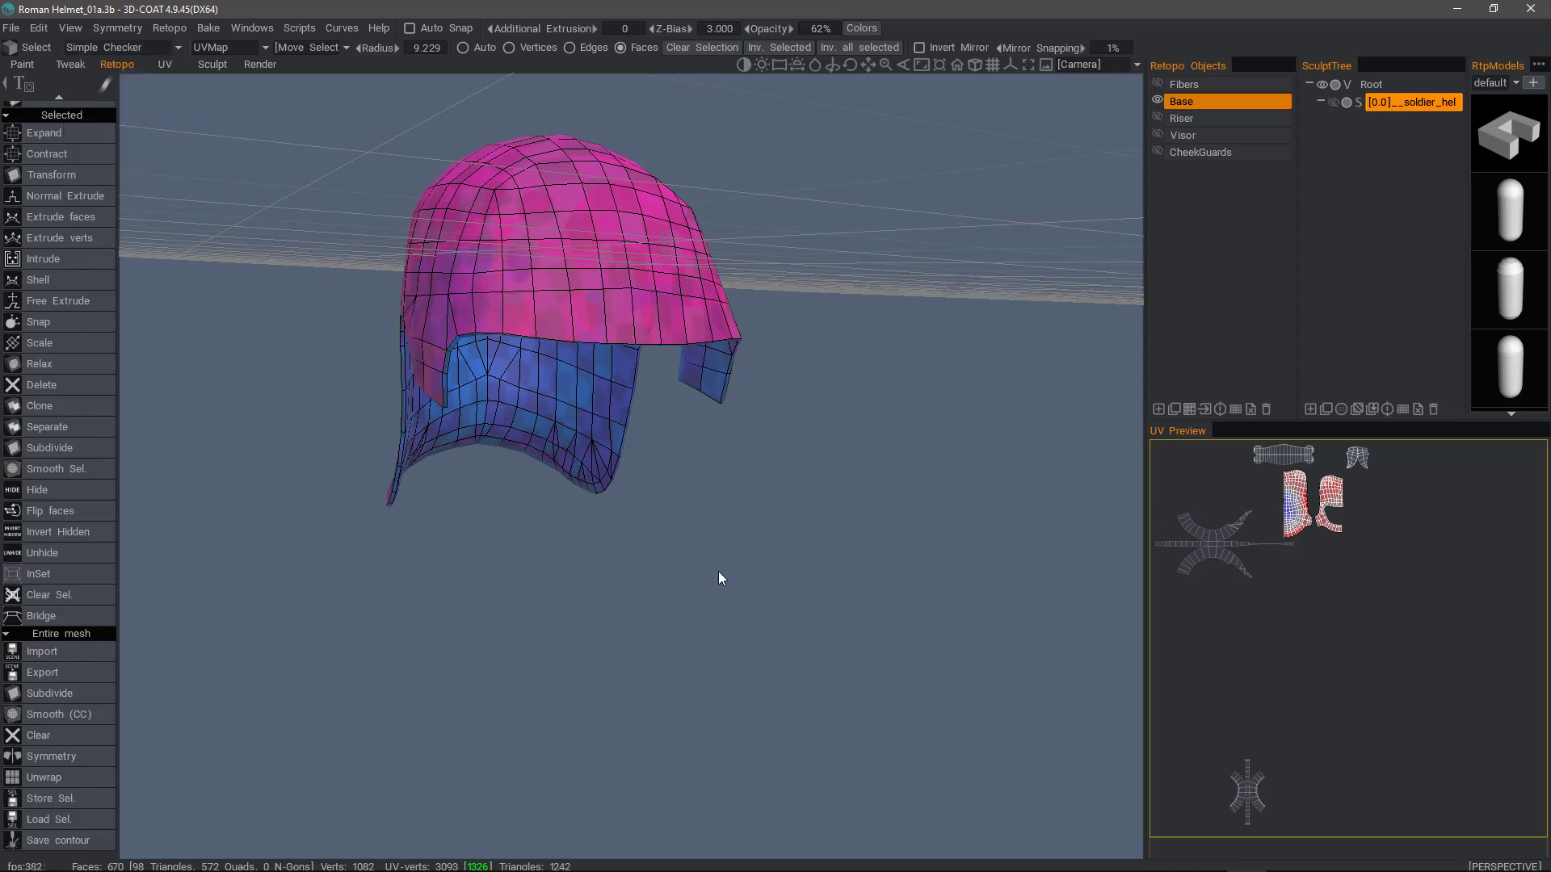
{"action": "scroll", "coordinate": [67, 183], "scroll_direction": "up", "scroll_amount": 5}
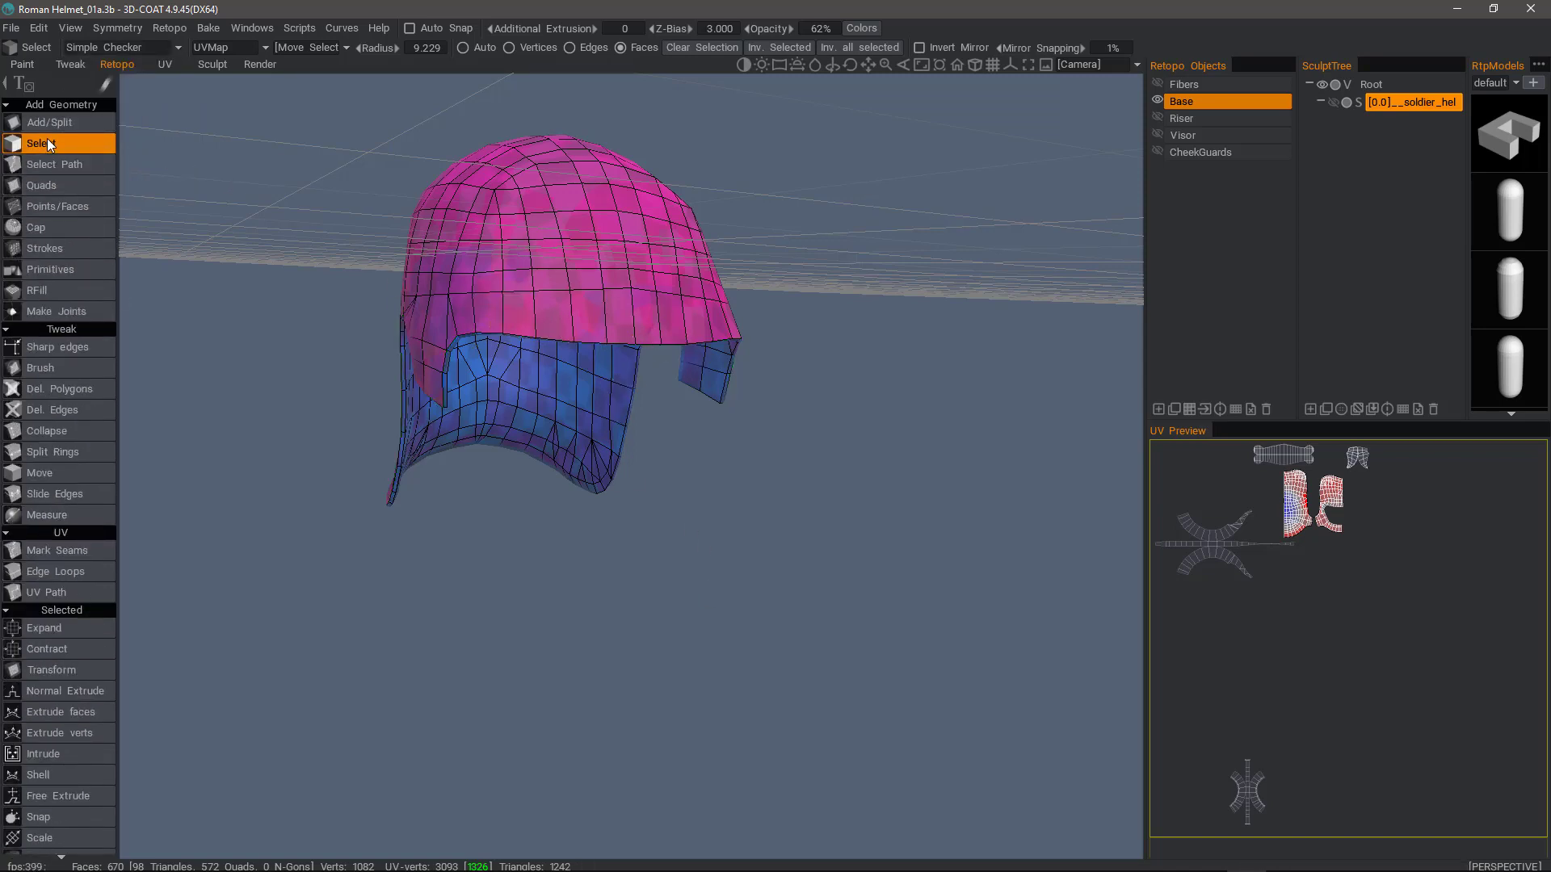
{"action": "left_click", "coordinate": [569, 49]}
{"action": "left_click_drag", "start_coordinate": [259, 572], "coordinate": [641, 287]}
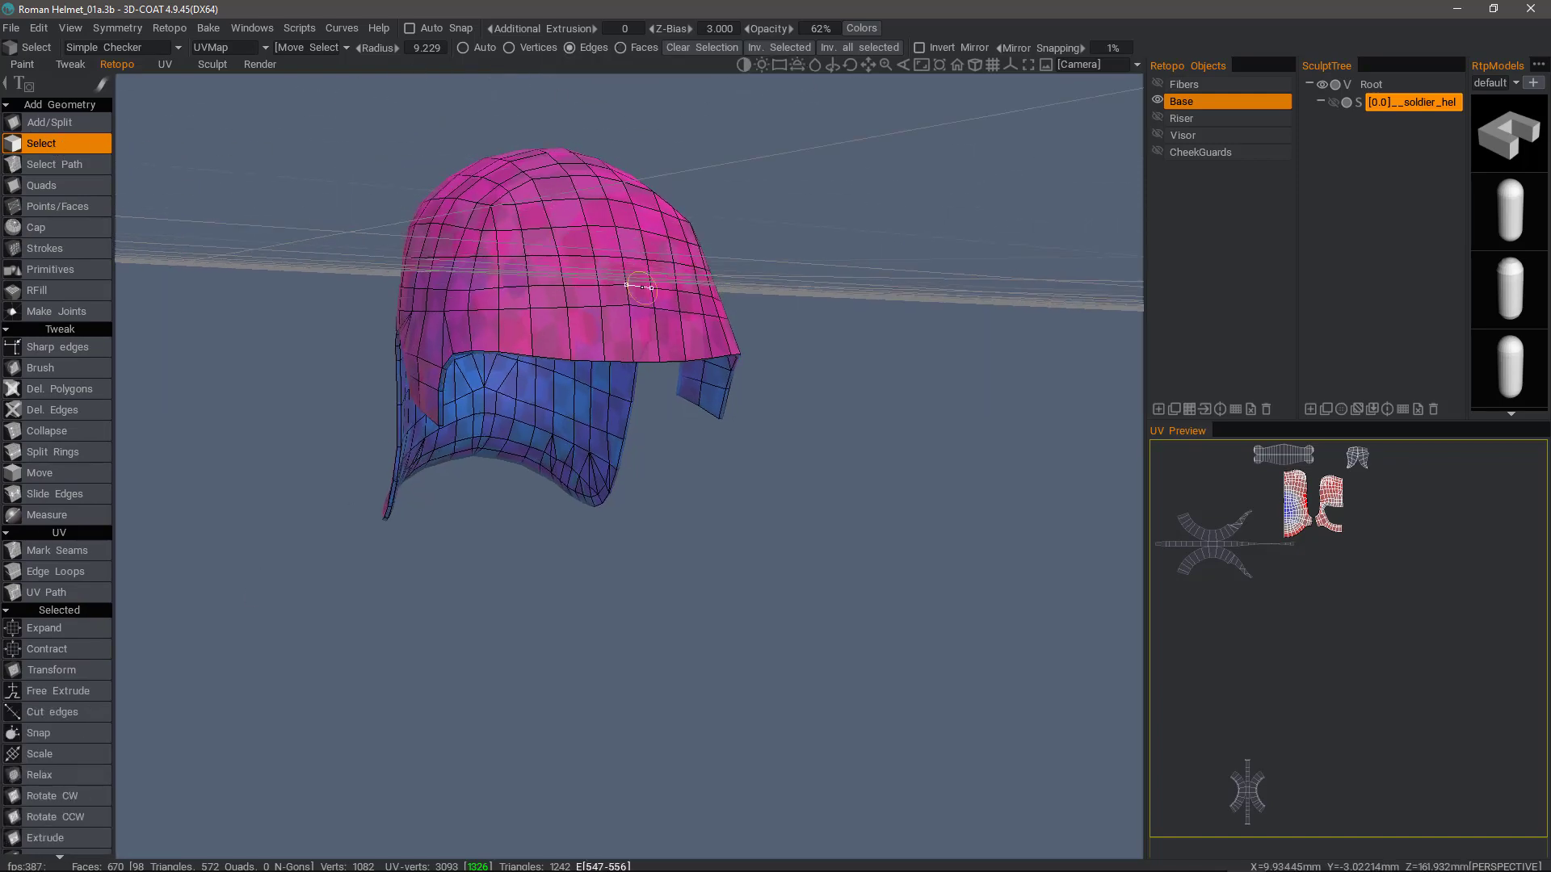
{"action": "scroll", "coordinate": [642, 290], "scroll_direction": "up", "scroll_amount": 4}
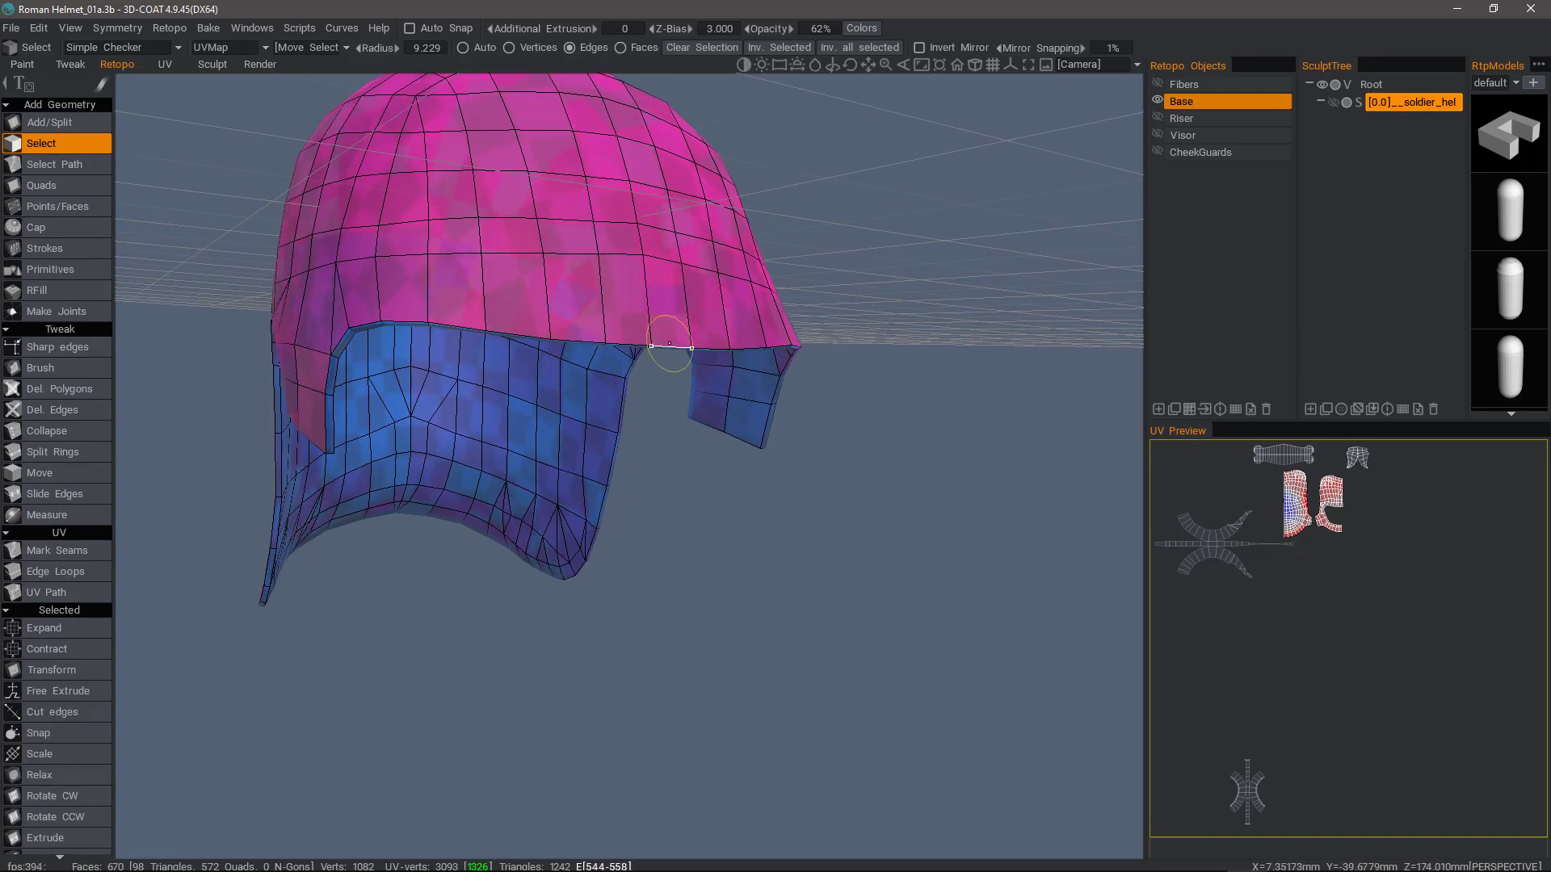
{"action": "key", "text": "shift"}
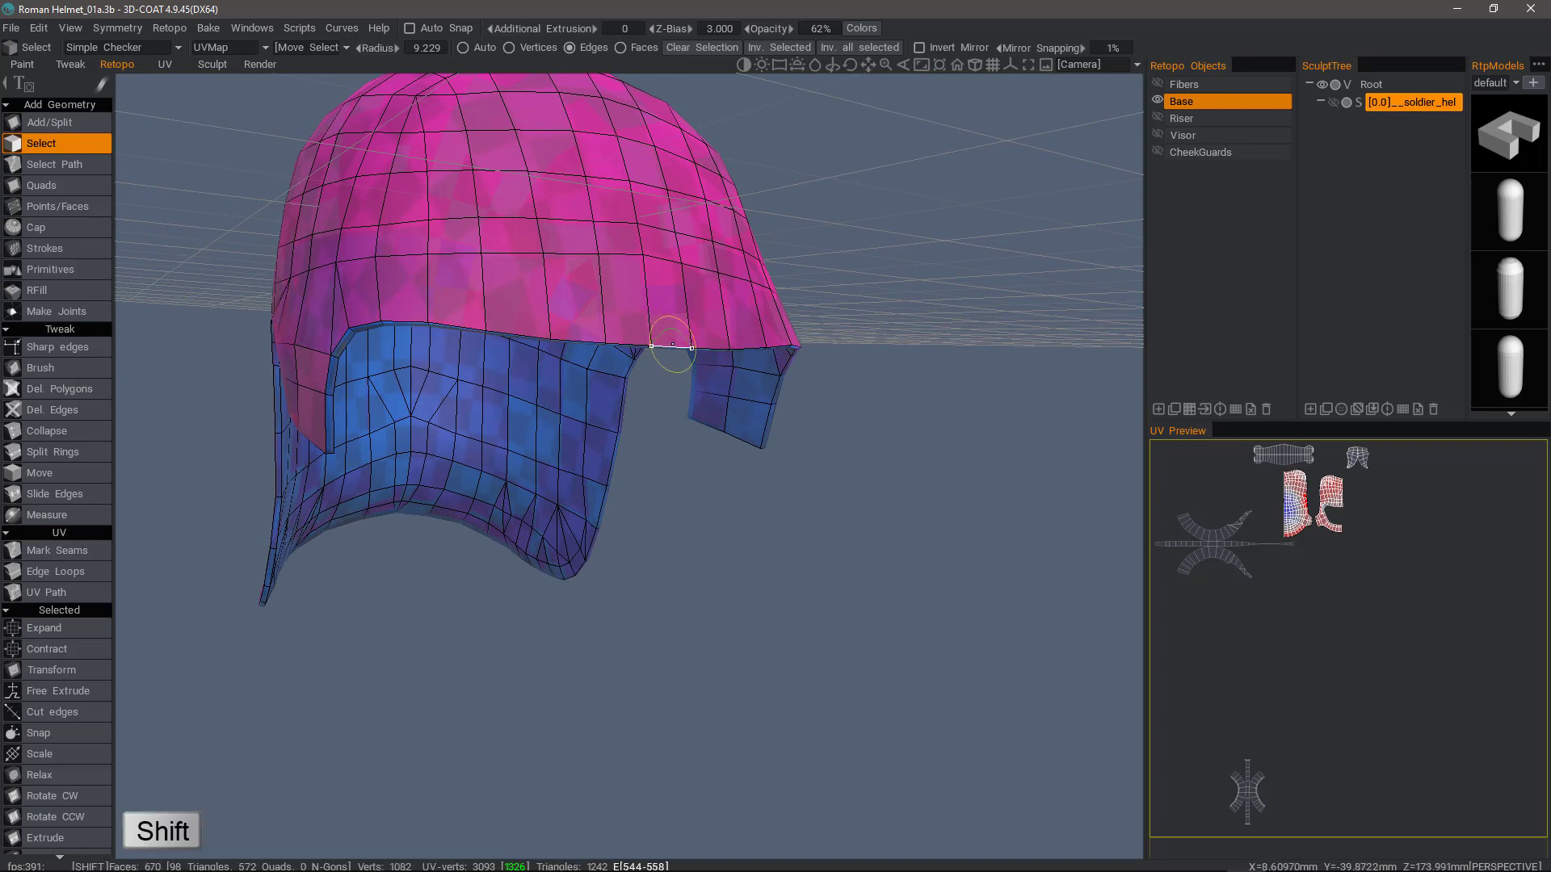
{"action": "left_click", "coordinate": [672, 344], "text": "shift"}
{"action": "left_click_drag", "start_coordinate": [679, 584], "coordinate": [661, 550]}
{"action": "key", "text": "Escape"}
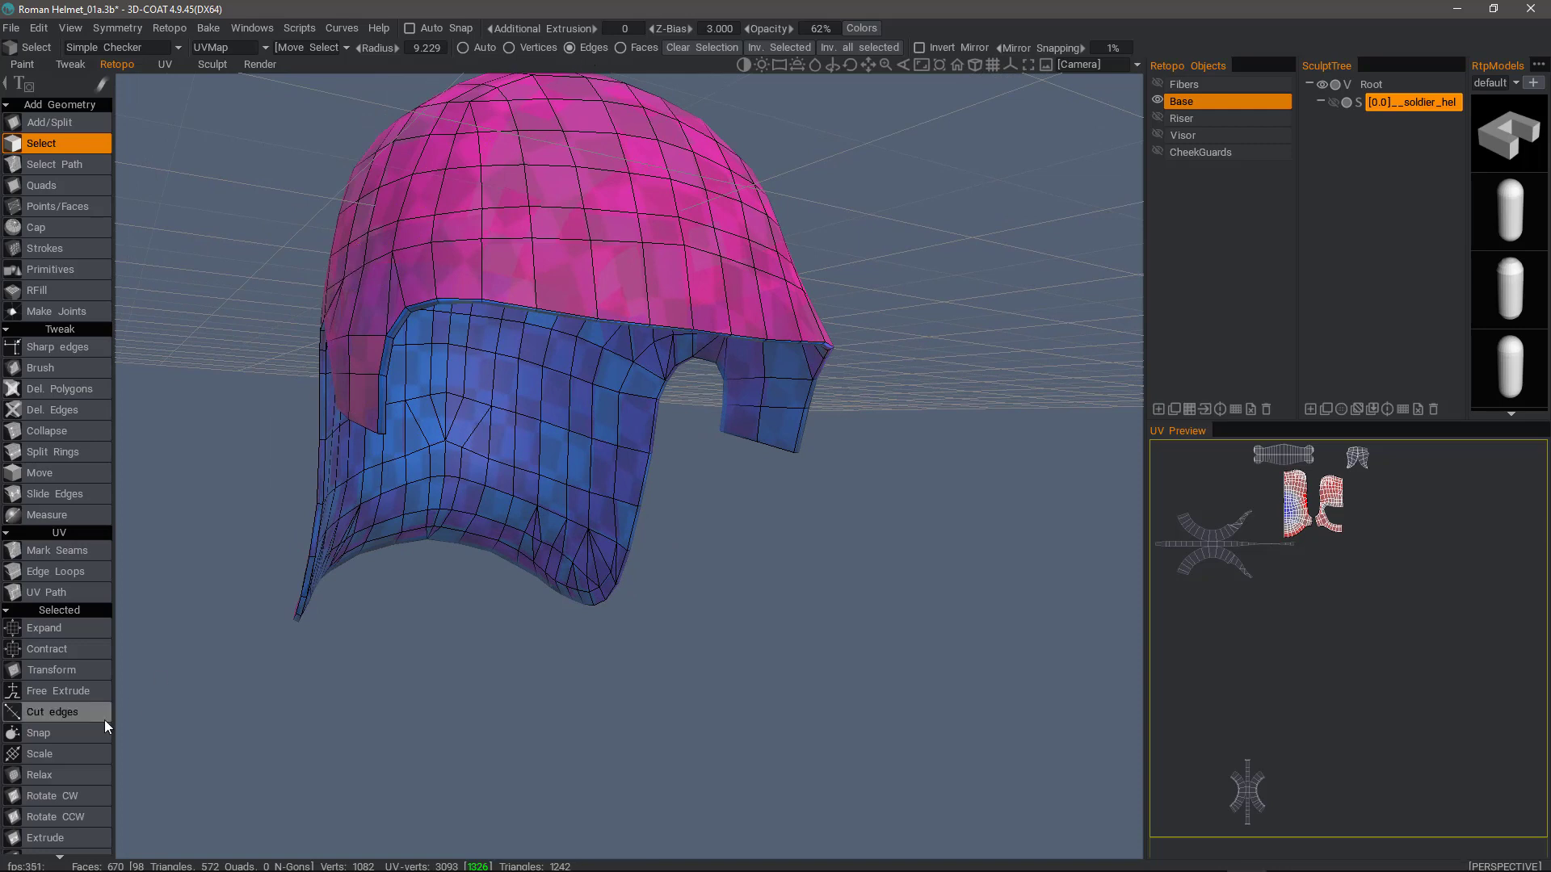
- Start a sharp-edge selection on the Base helmet mesh and try crease angles of 51.9 and 78.9
{"action": "scroll", "coordinate": [89, 662], "scroll_direction": "down", "scroll_amount": 5}
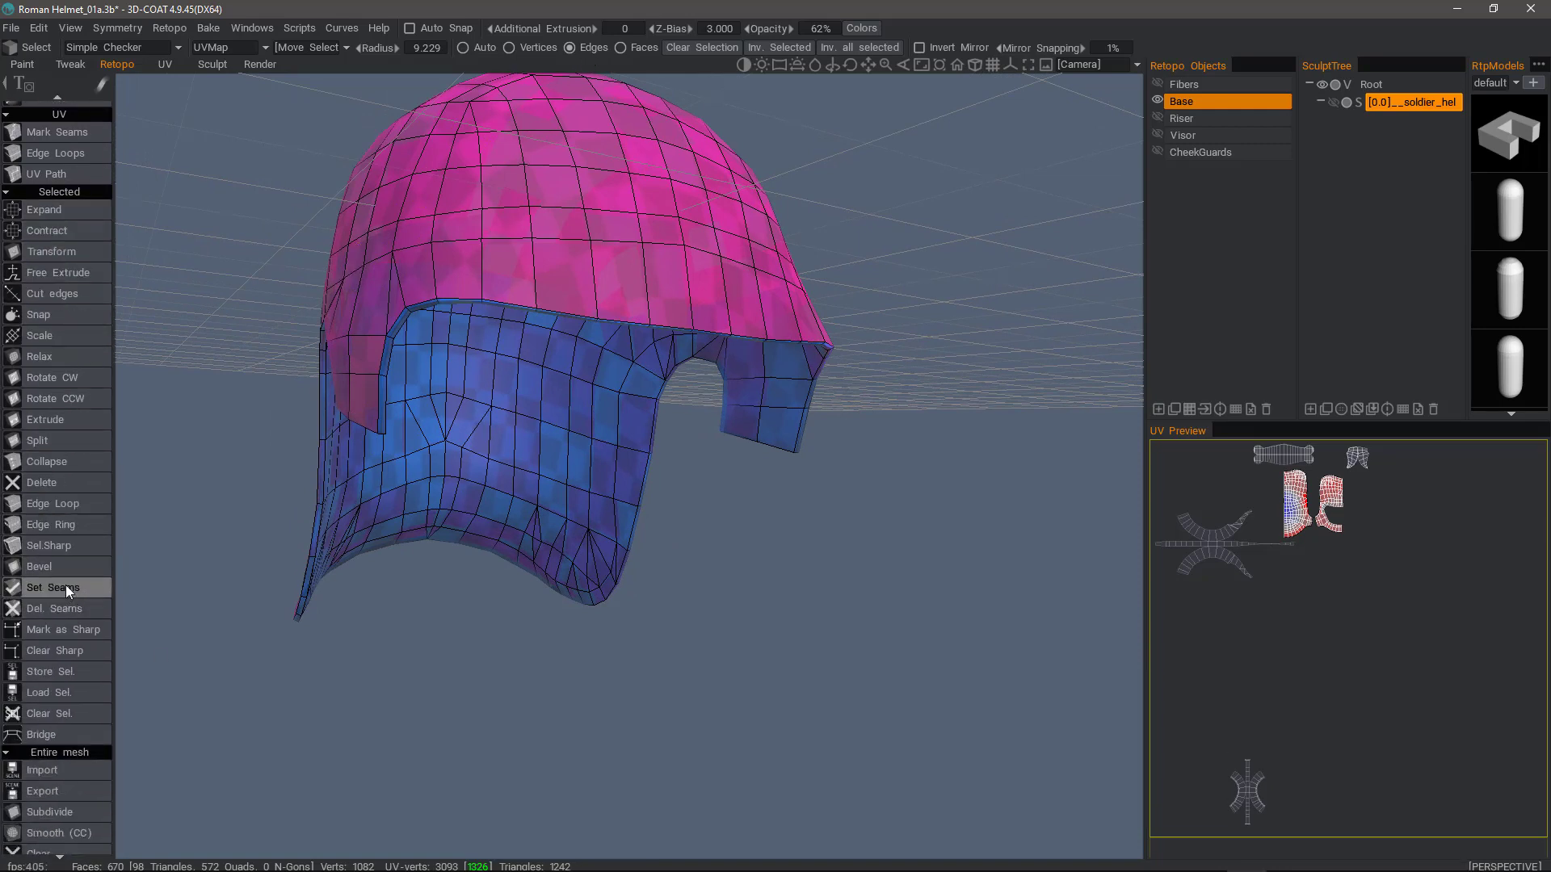
{"action": "left_click", "coordinate": [61, 546]}
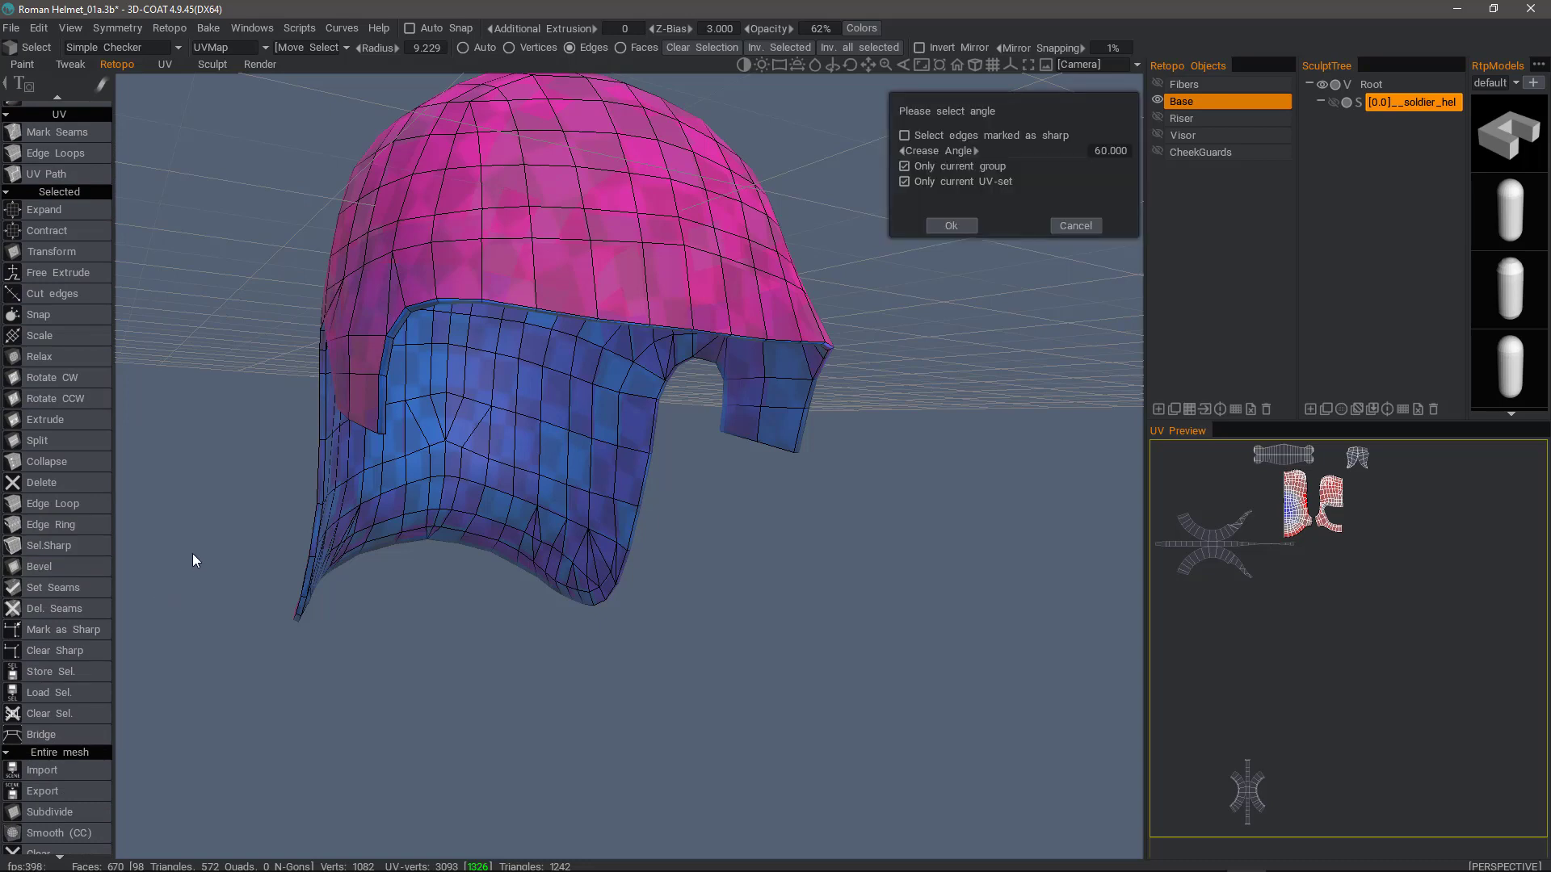
{"action": "left_click_drag", "start_coordinate": [1014, 150], "coordinate": [1004, 151]}
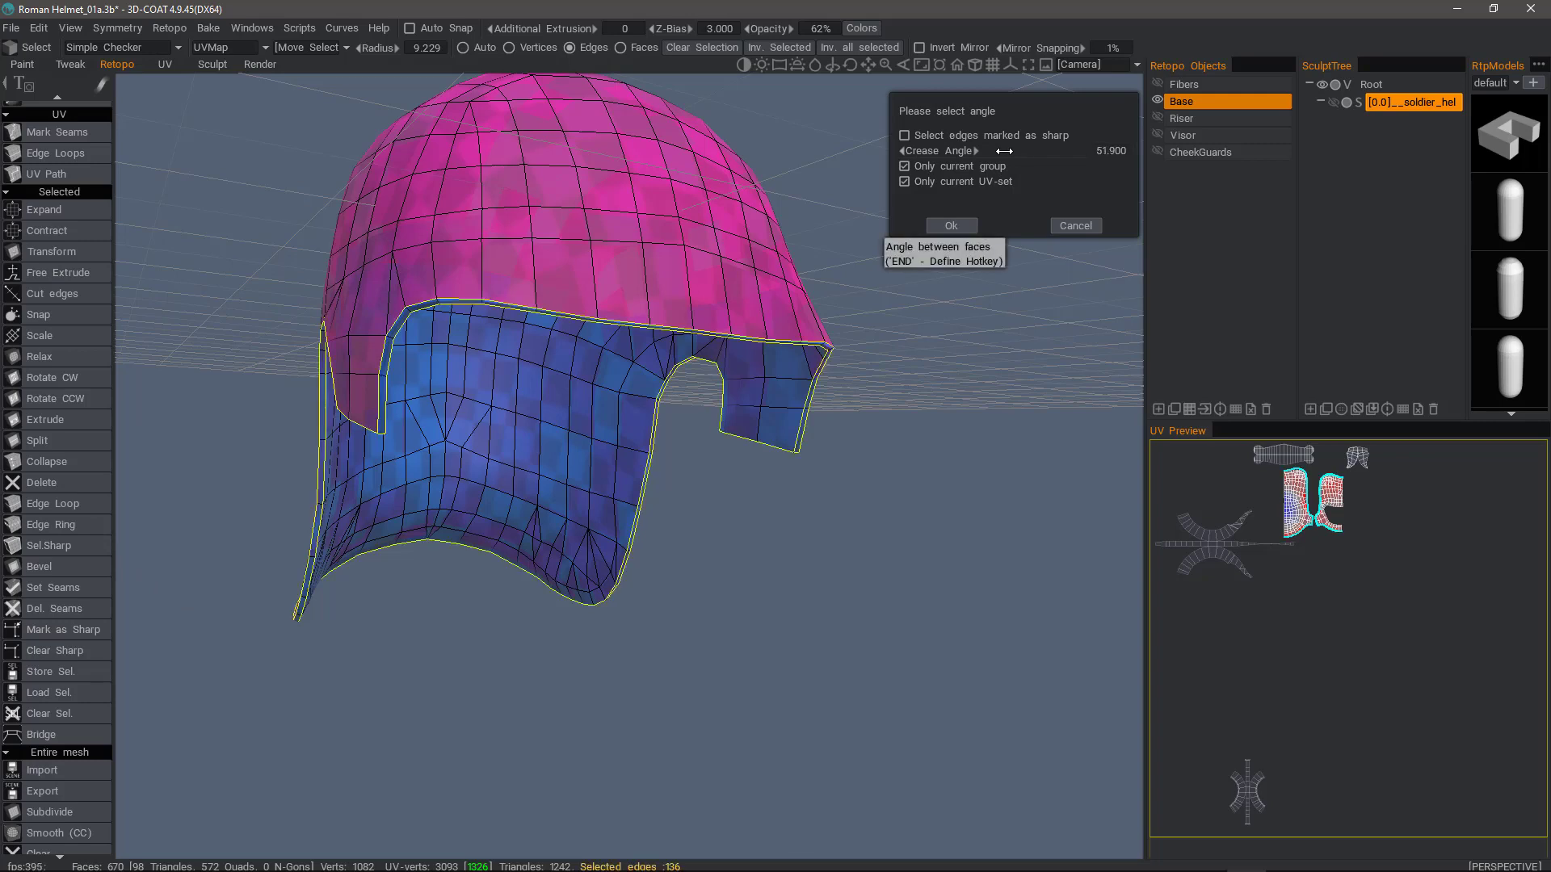
{"action": "mouse_move", "coordinate": [1005, 151]}
{"action": "left_mouse_down"}
{"action": "mouse_move", "coordinate": [1039, 150]}
{"action": "mouse_move", "coordinate": [1022, 154]}
{"action": "left_mouse_up"}
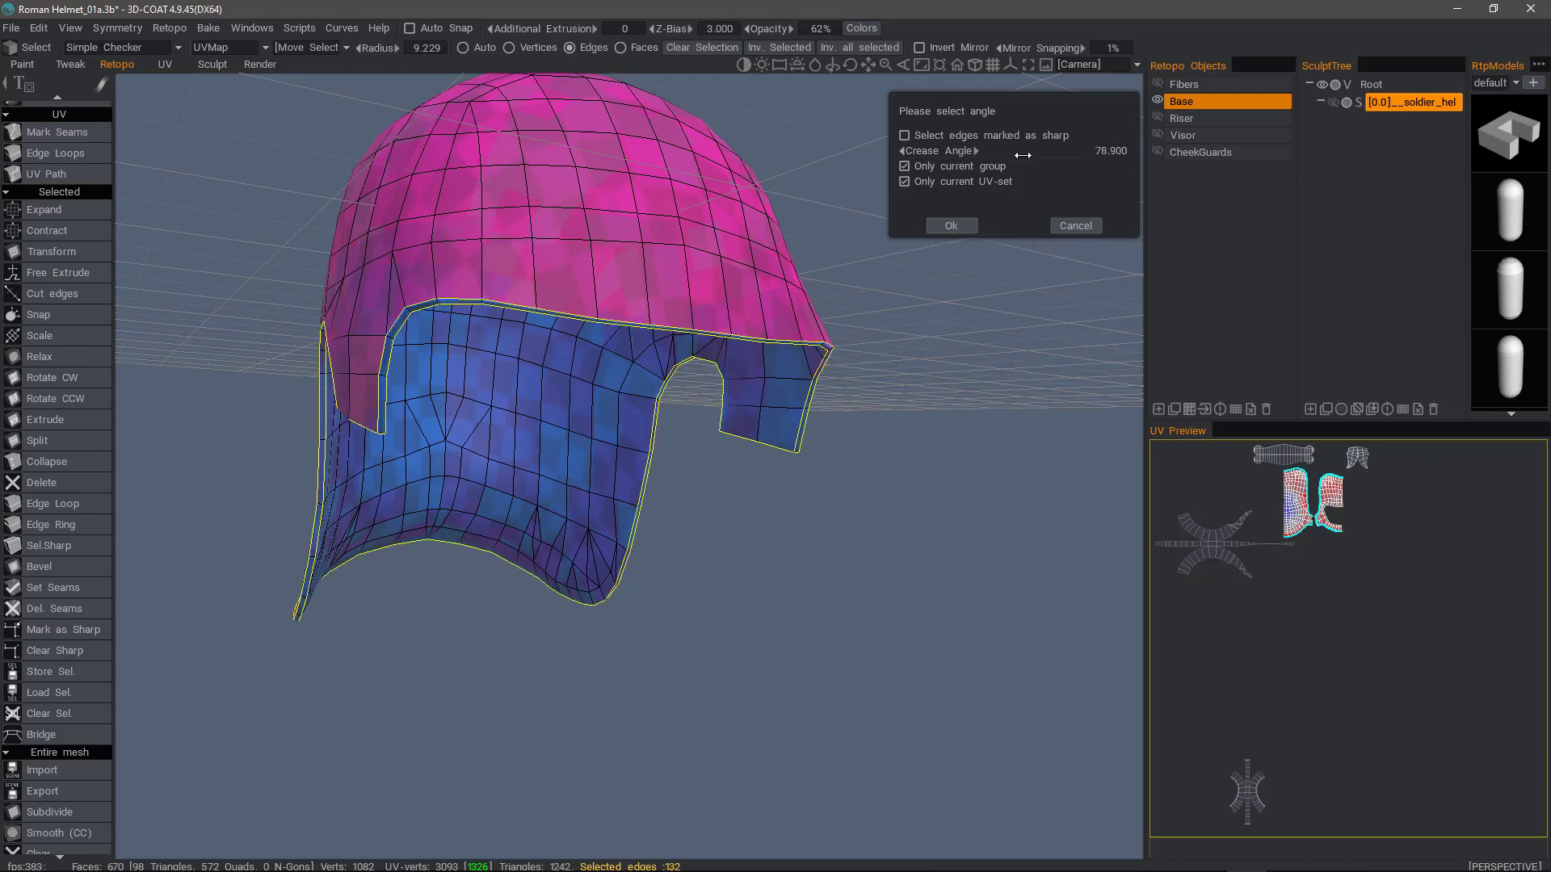
{"action": "left_click_drag", "start_coordinate": [803, 555], "coordinate": [1097, 162]}
- Set the crease angle to 60 and apply the sharp-edge selection to the helmet's rims
{"action": "left_click", "coordinate": [1117, 156]}
{"action": "type", "text": "6"}
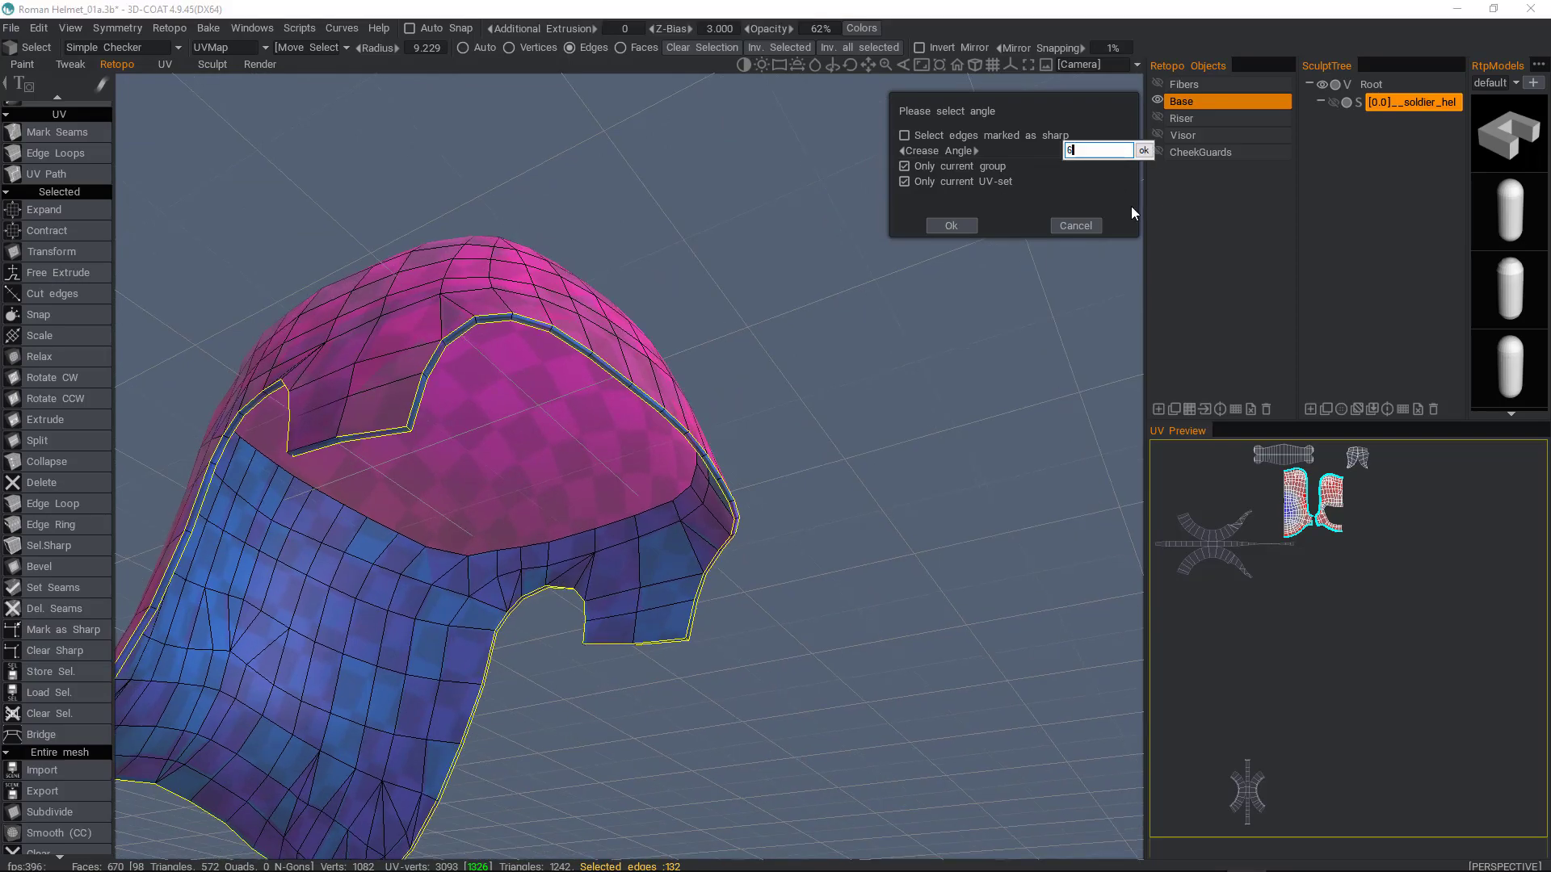
{"action": "type", "text": "0"}
{"action": "key", "text": "Return"}
{"action": "left_click_drag", "start_coordinate": [598, 556], "coordinate": [515, 553], "text": "alt"}
{"action": "scroll", "coordinate": [515, 552], "scroll_direction": "up", "scroll_amount": 5}
{"action": "left_click_drag", "start_coordinate": [328, 405], "coordinate": [201, 375], "text": "alt"}
{"action": "left_click_drag", "start_coordinate": [426, 477], "coordinate": [962, 276], "text": "alt"}
{"action": "scroll", "coordinate": [638, 644], "scroll_direction": "down", "scroll_amount": 4}
{"action": "left_click", "coordinate": [951, 226]}
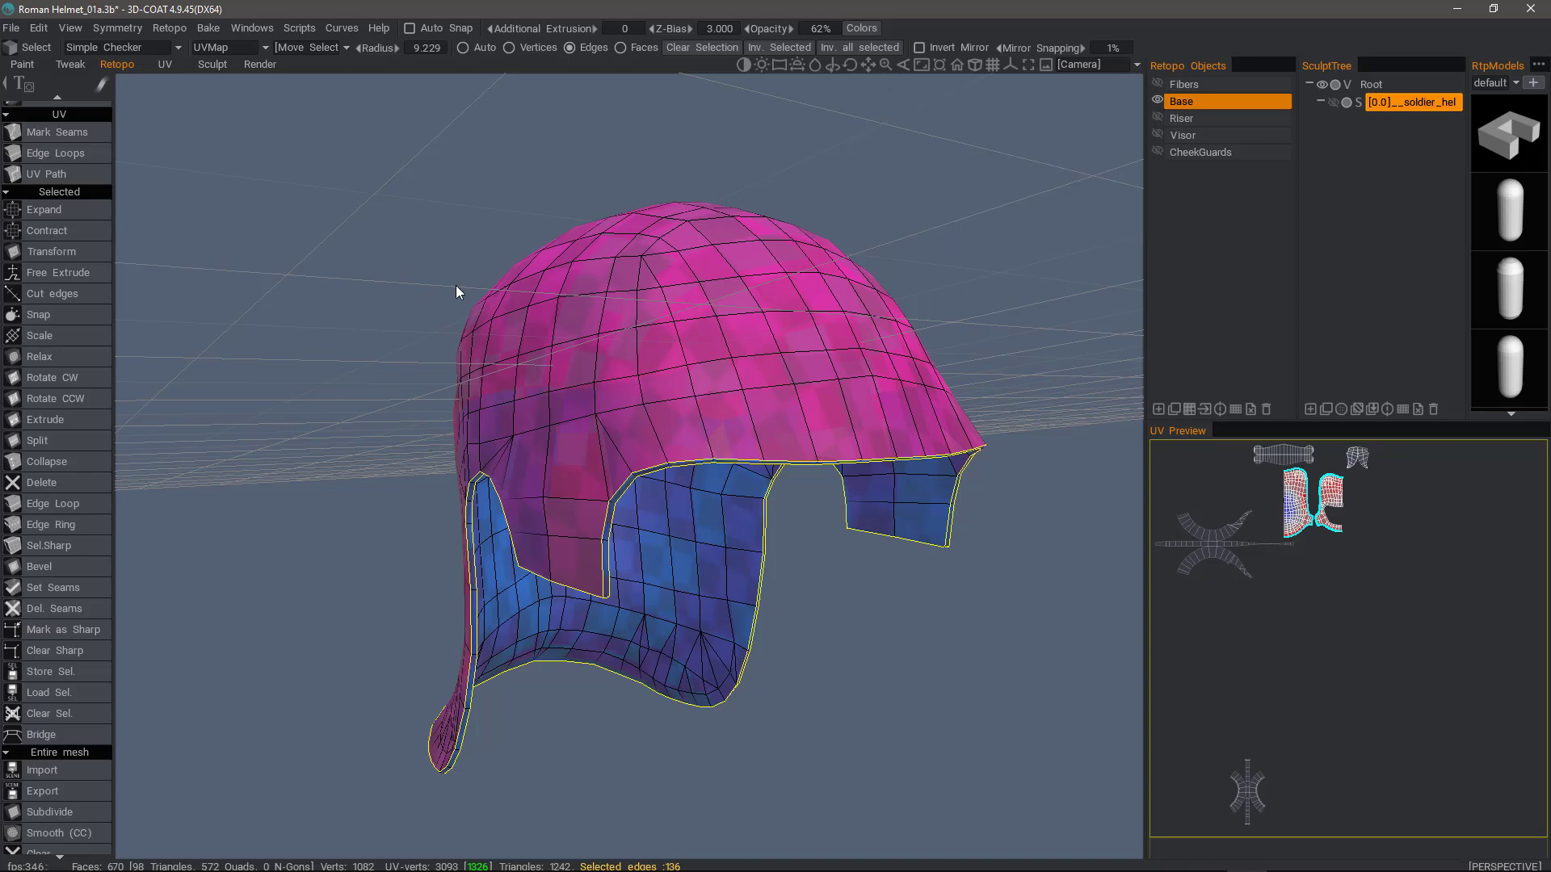
- Bevel the selected rim edges of the helmet with a bevel size of 0.8
{"action": "left_click_drag", "start_coordinate": [404, 356], "coordinate": [299, 441], "text": "alt"}
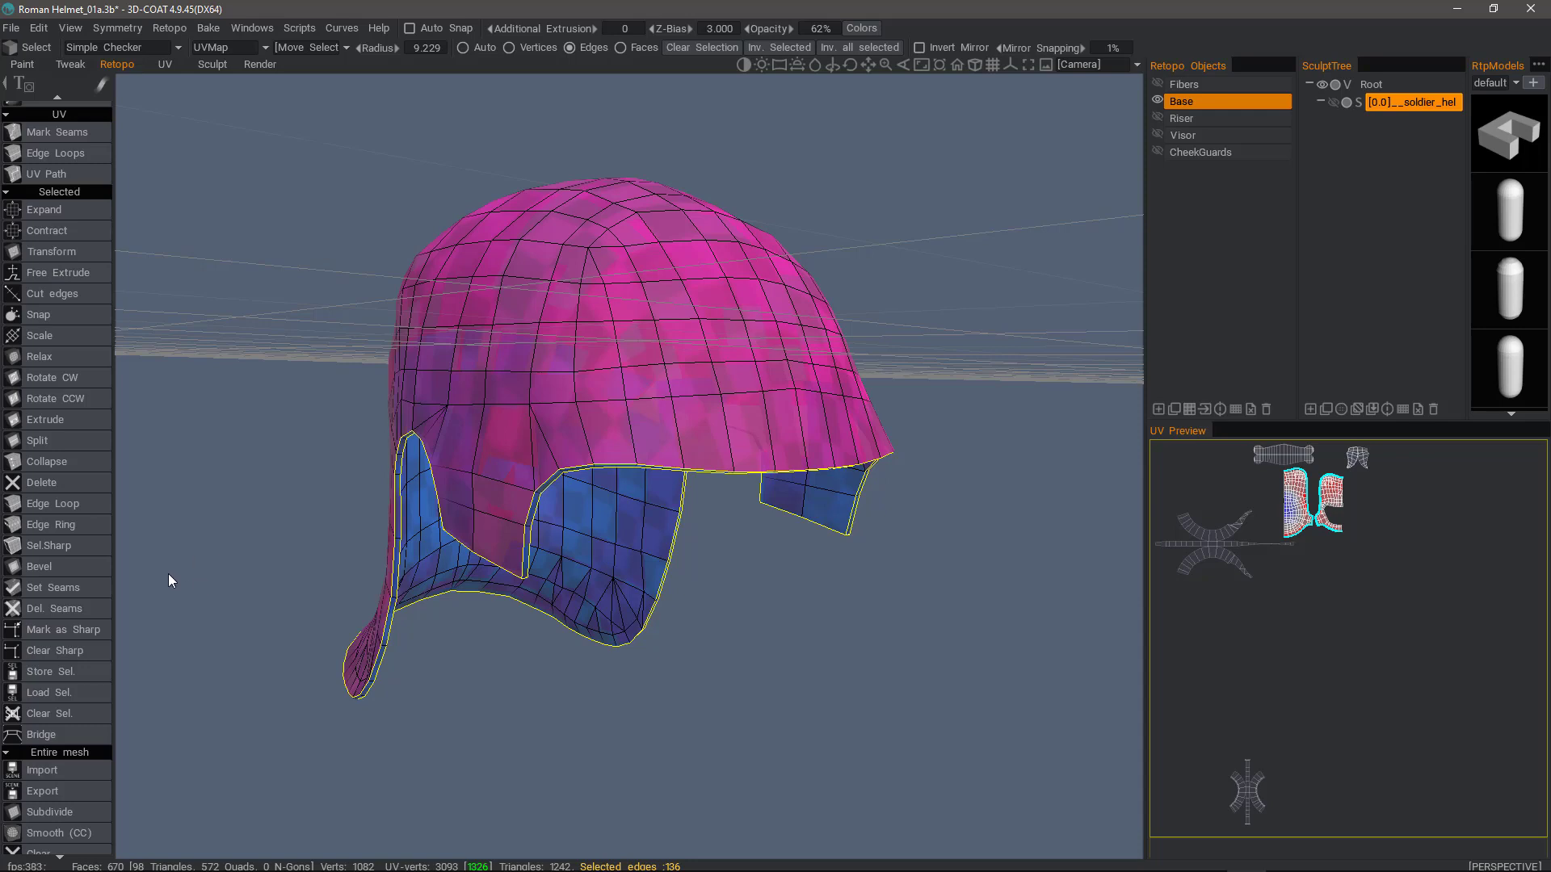
{"action": "left_click", "coordinate": [40, 568]}
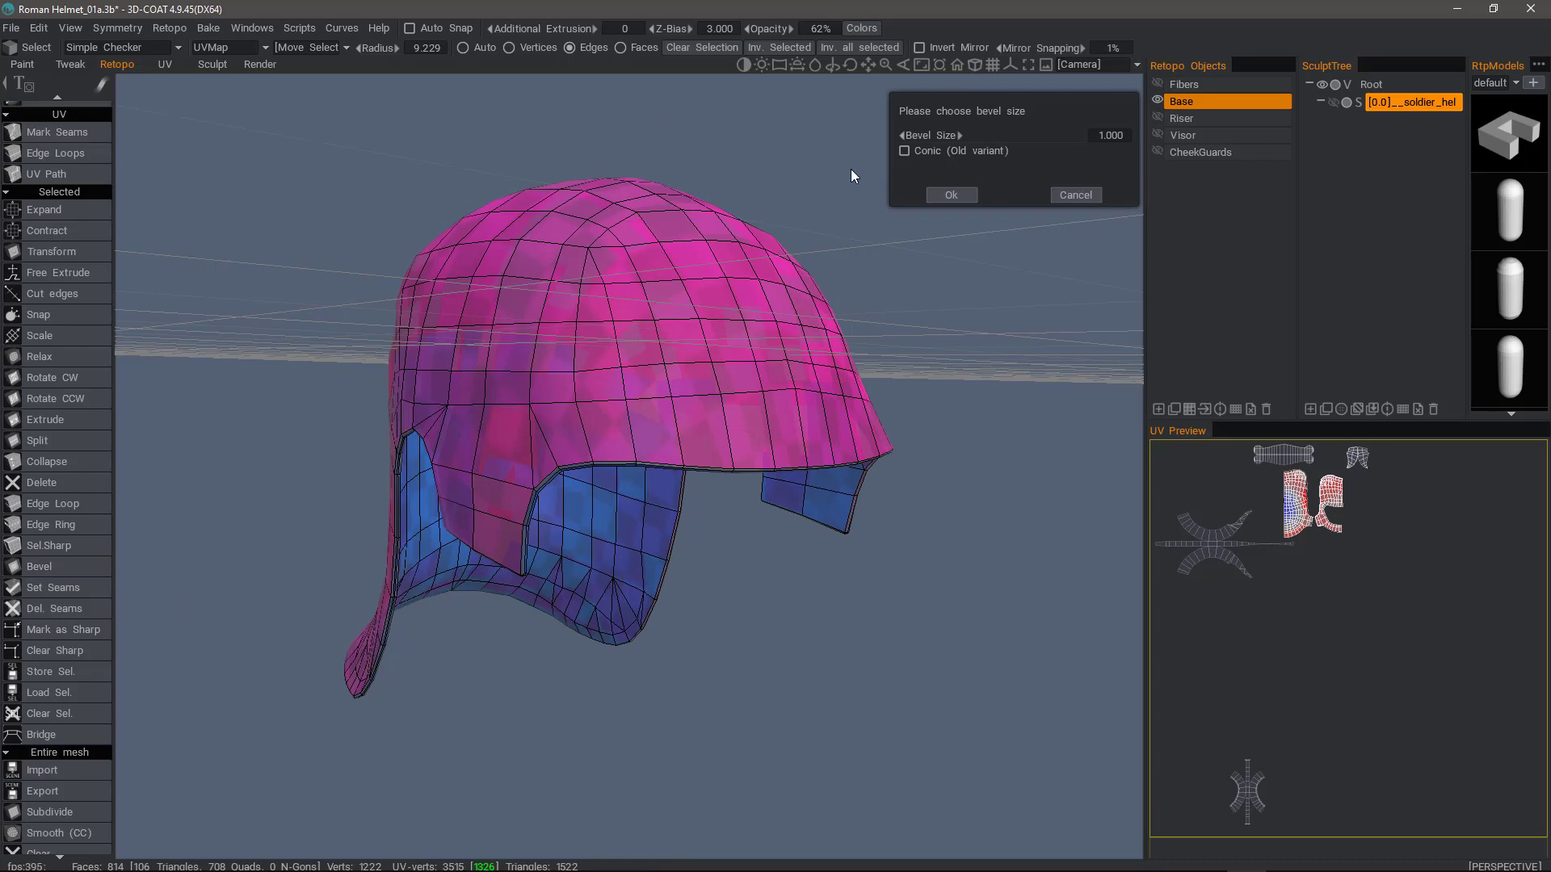
{"action": "left_click_drag", "start_coordinate": [851, 170], "coordinate": [984, 143]}
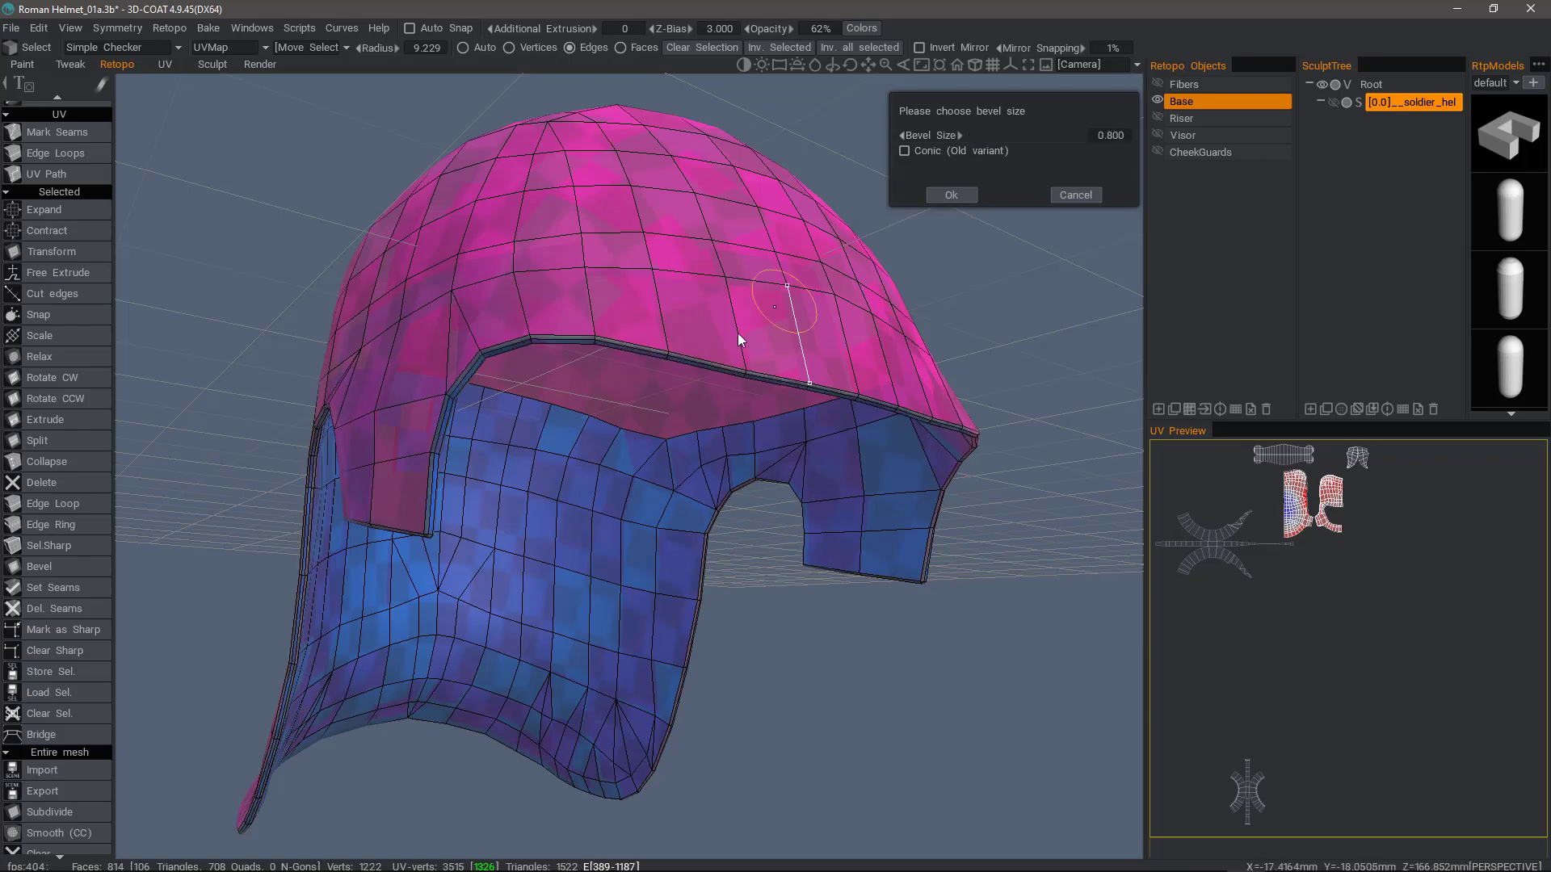
{"action": "left_click_drag", "start_coordinate": [955, 251], "coordinate": [544, 210]}
{"action": "key", "text": "Return"}
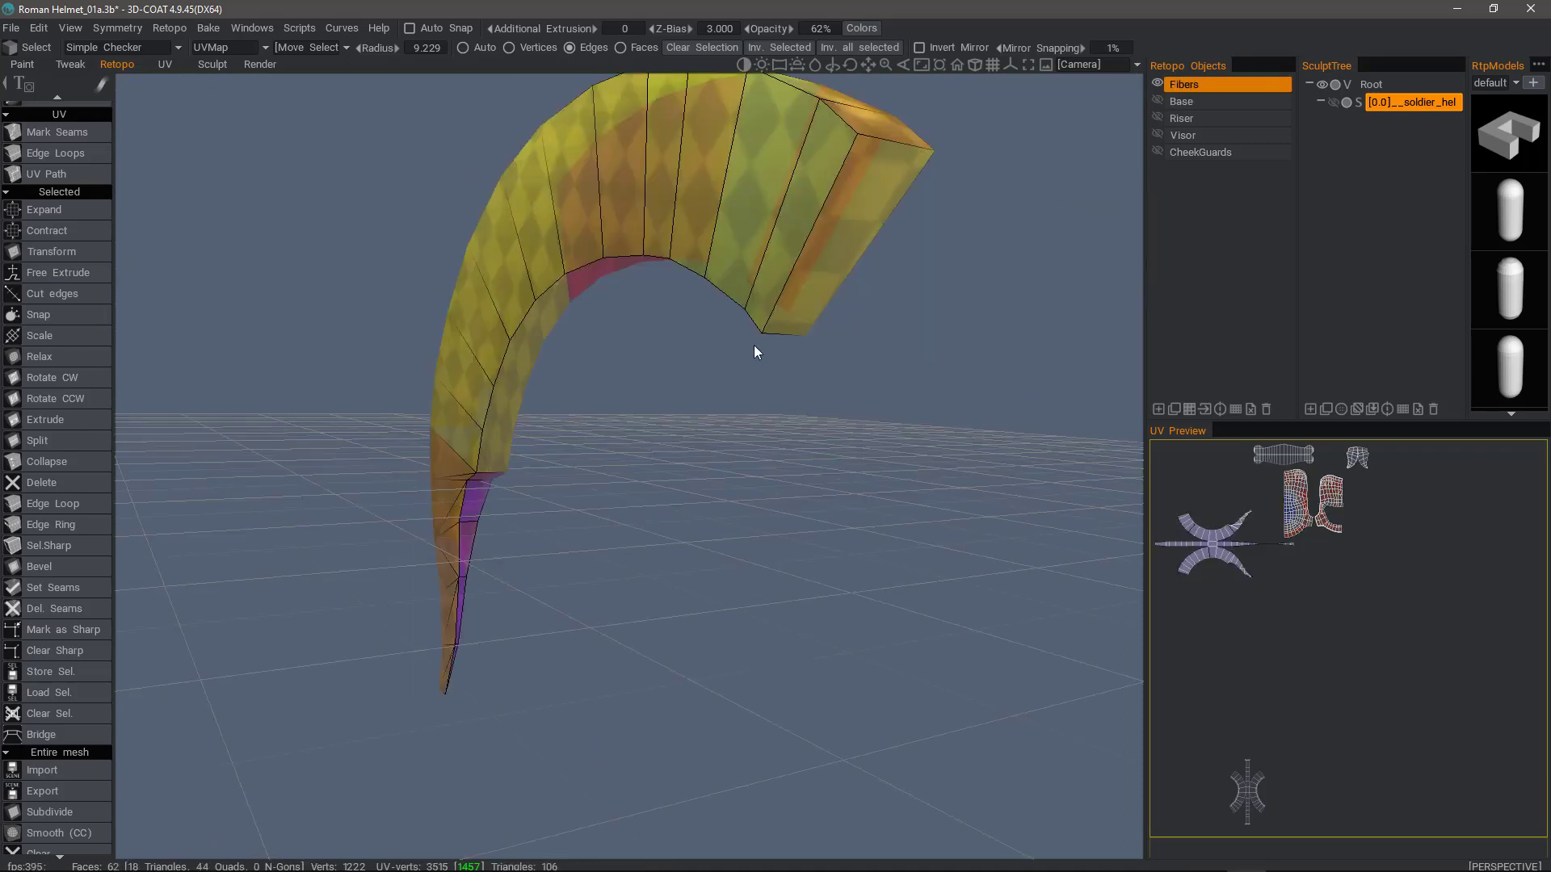
- Fill the open underside of the curved Fibers crest mesh with polygons using RFill
{"action": "mouse_move", "coordinate": [754, 350]}
{"action": "left_mouse_down"}
{"action": "mouse_move", "coordinate": [1039, 191]}
{"action": "mouse_move", "coordinate": [1167, 93]}
{"action": "mouse_move", "coordinate": [517, 496]}
{"action": "mouse_move", "coordinate": [568, 578]}
{"action": "mouse_move", "coordinate": [752, 335]}
{"action": "left_mouse_up"}
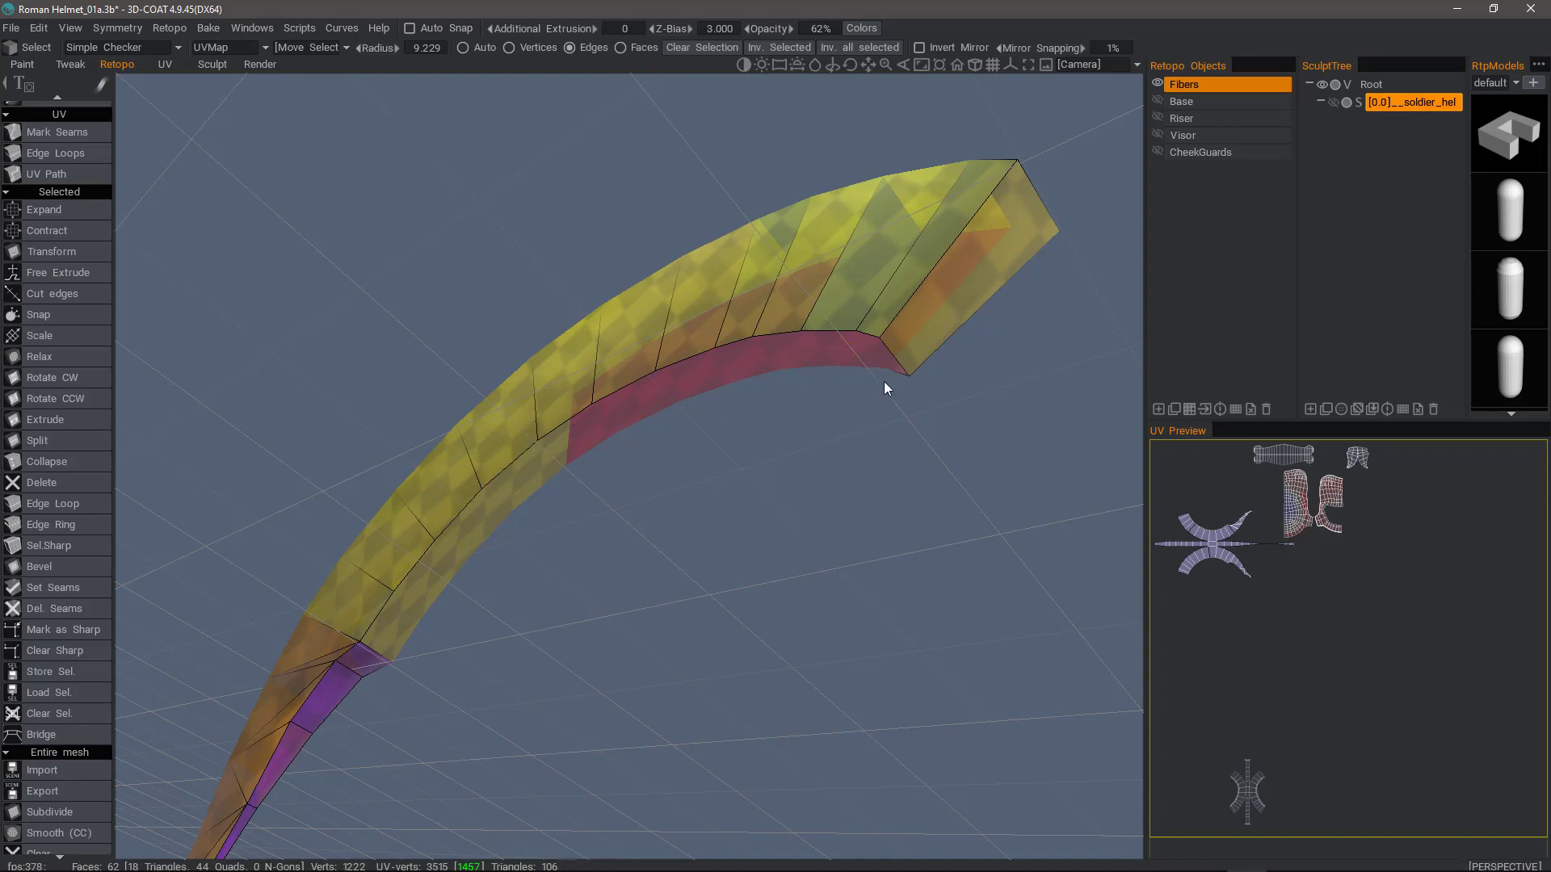
{"action": "left_click_drag", "start_coordinate": [886, 388], "coordinate": [162, 226]}
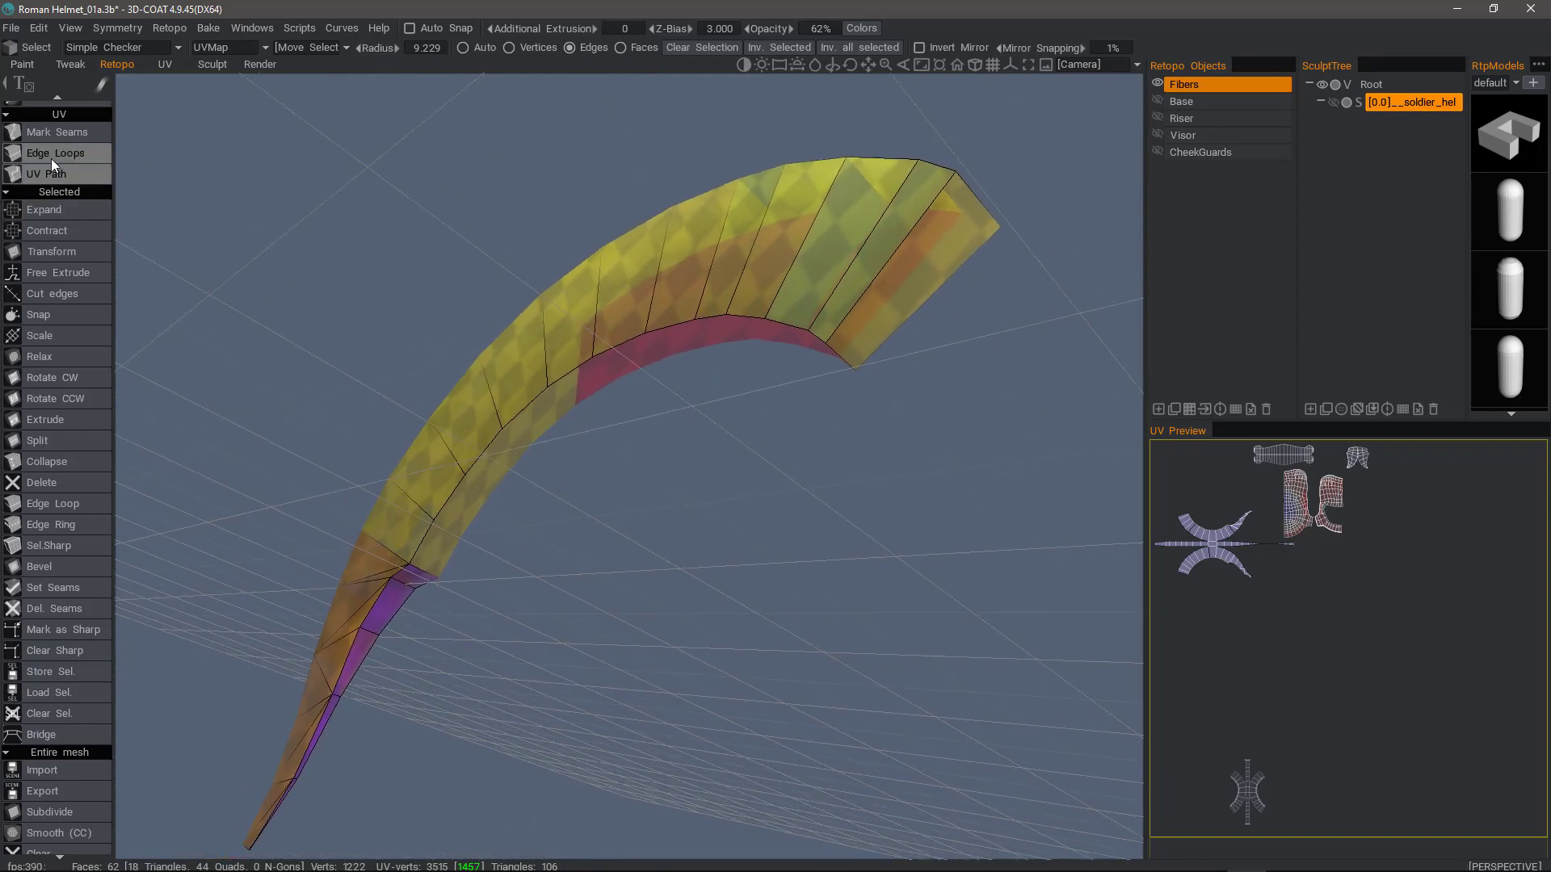
{"action": "scroll", "coordinate": [51, 158], "scroll_direction": "up", "scroll_amount": 5}
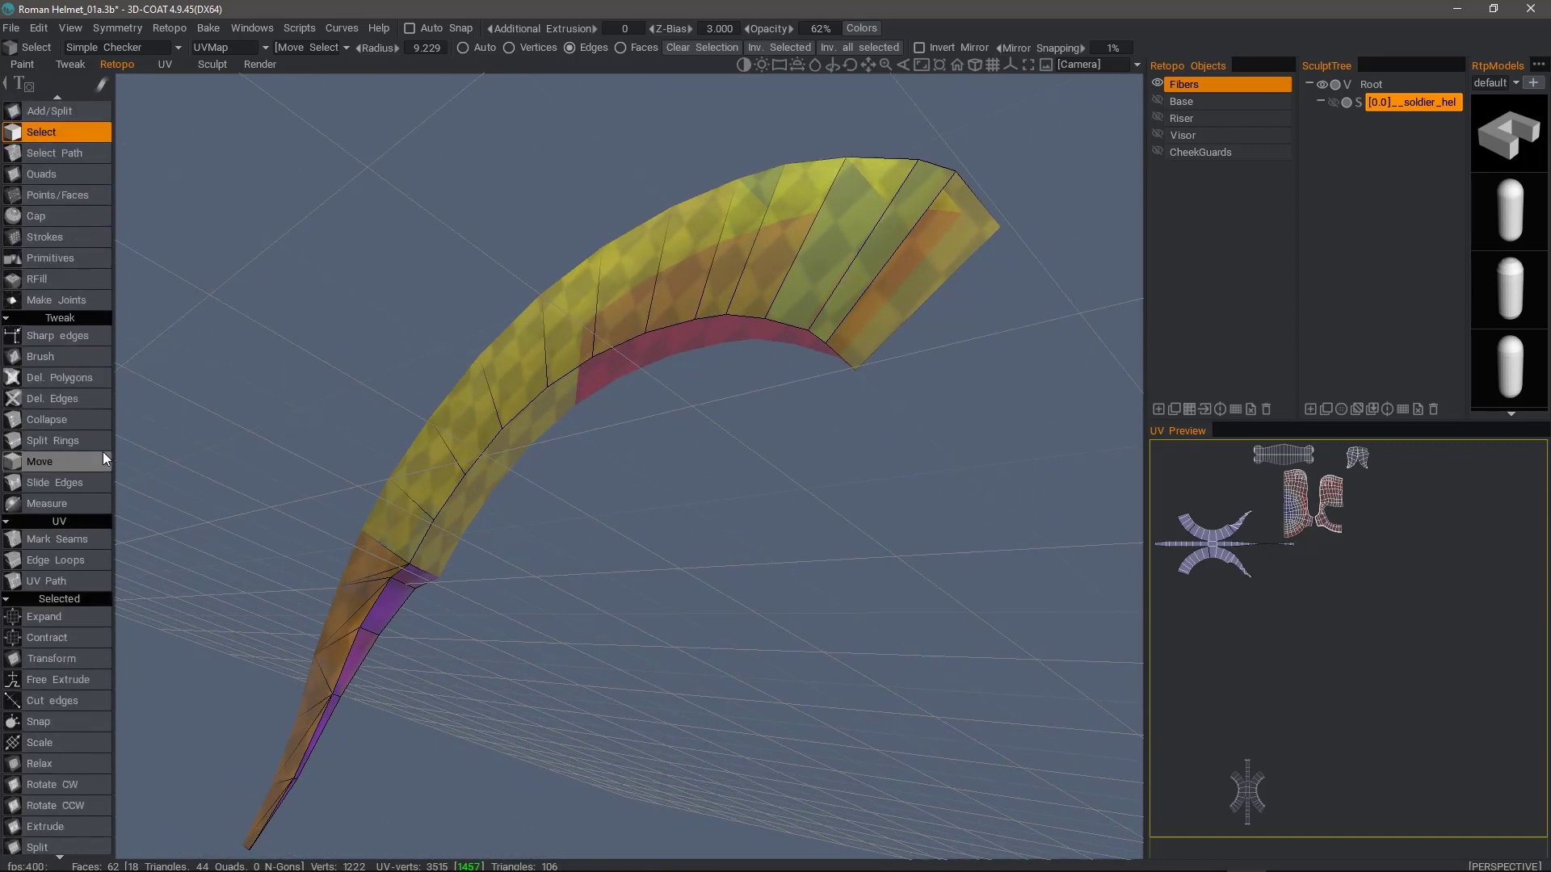
{"action": "left_click", "coordinate": [73, 289]}
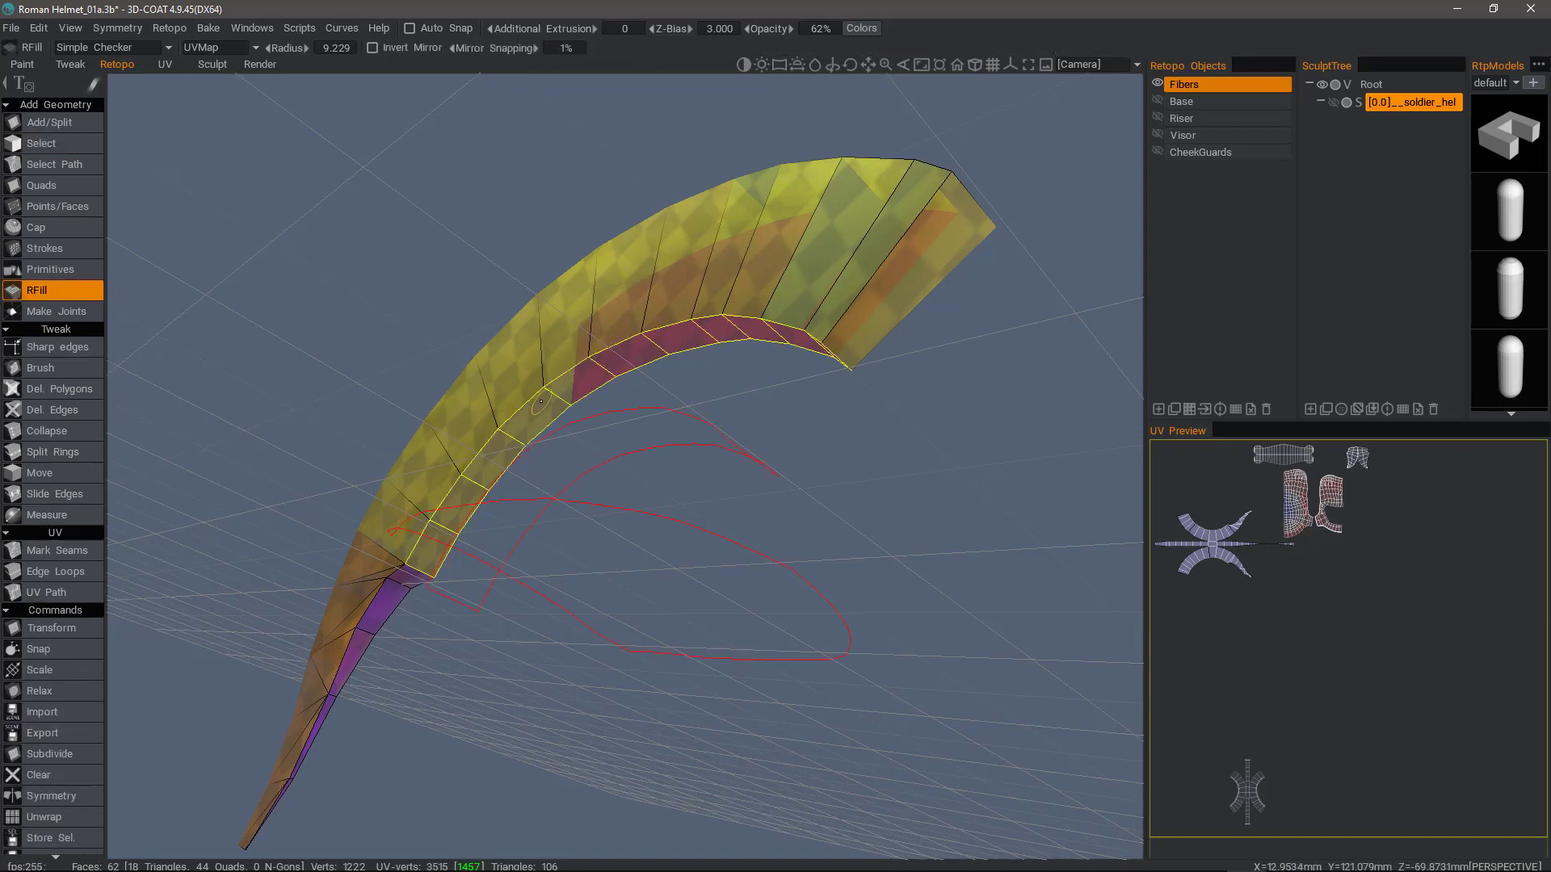
{"action": "left_click", "coordinate": [548, 392]}
{"action": "left_click_drag", "start_coordinate": [288, 362], "coordinate": [92, 352]}
- Select the sharp edges of the Fibers crest mesh using a crease angle of 50.1
{"action": "left_click", "coordinate": [45, 146]}
{"action": "left_click_drag", "start_coordinate": [202, 168], "coordinate": [433, 275]}
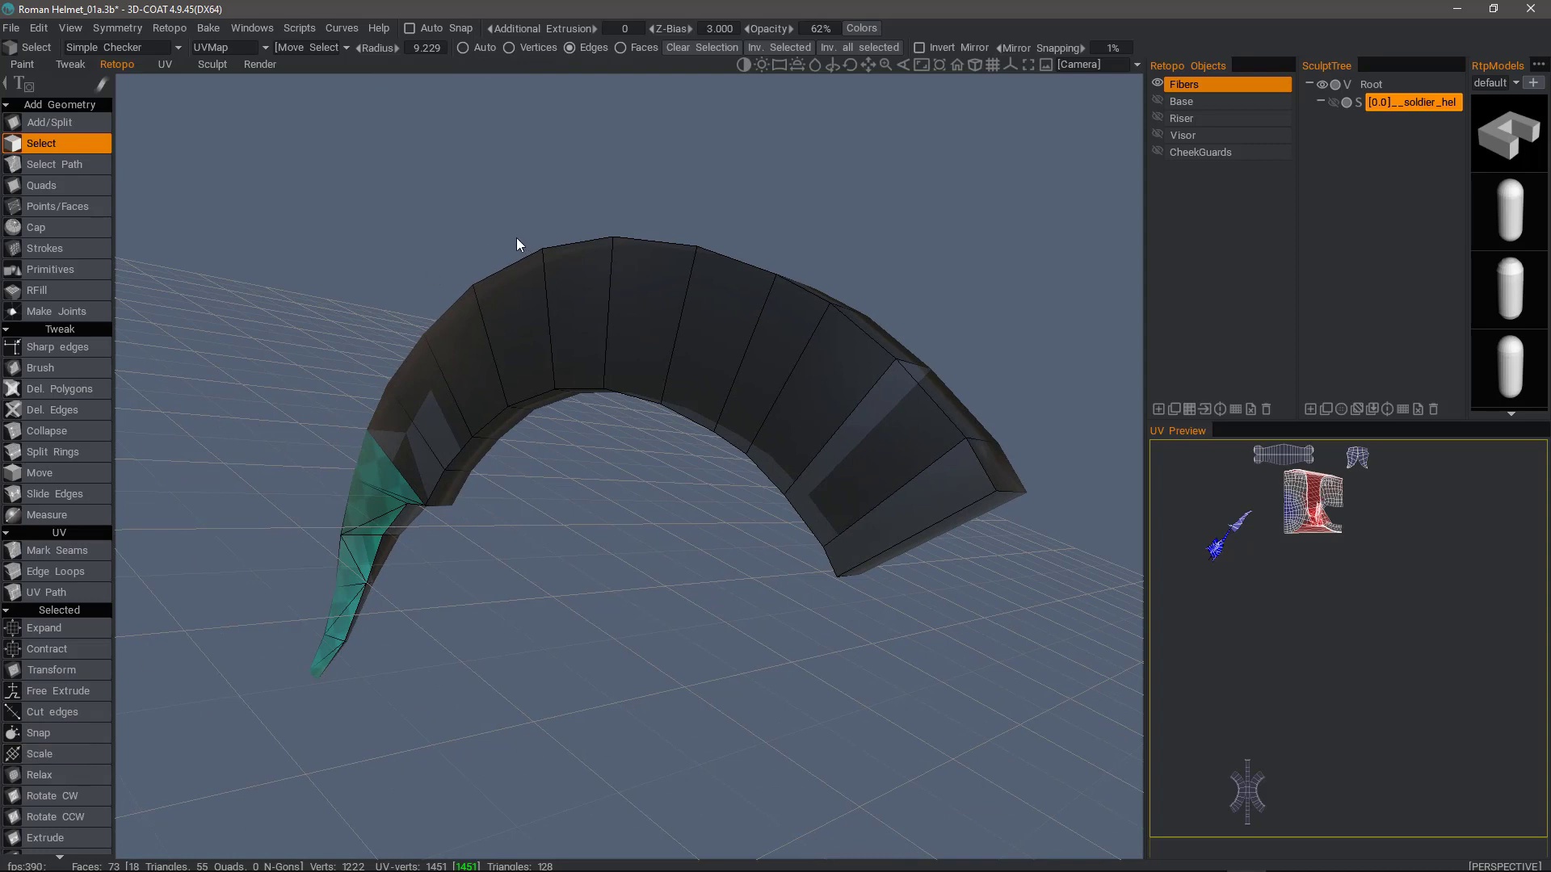
{"action": "key", "text": "s"}
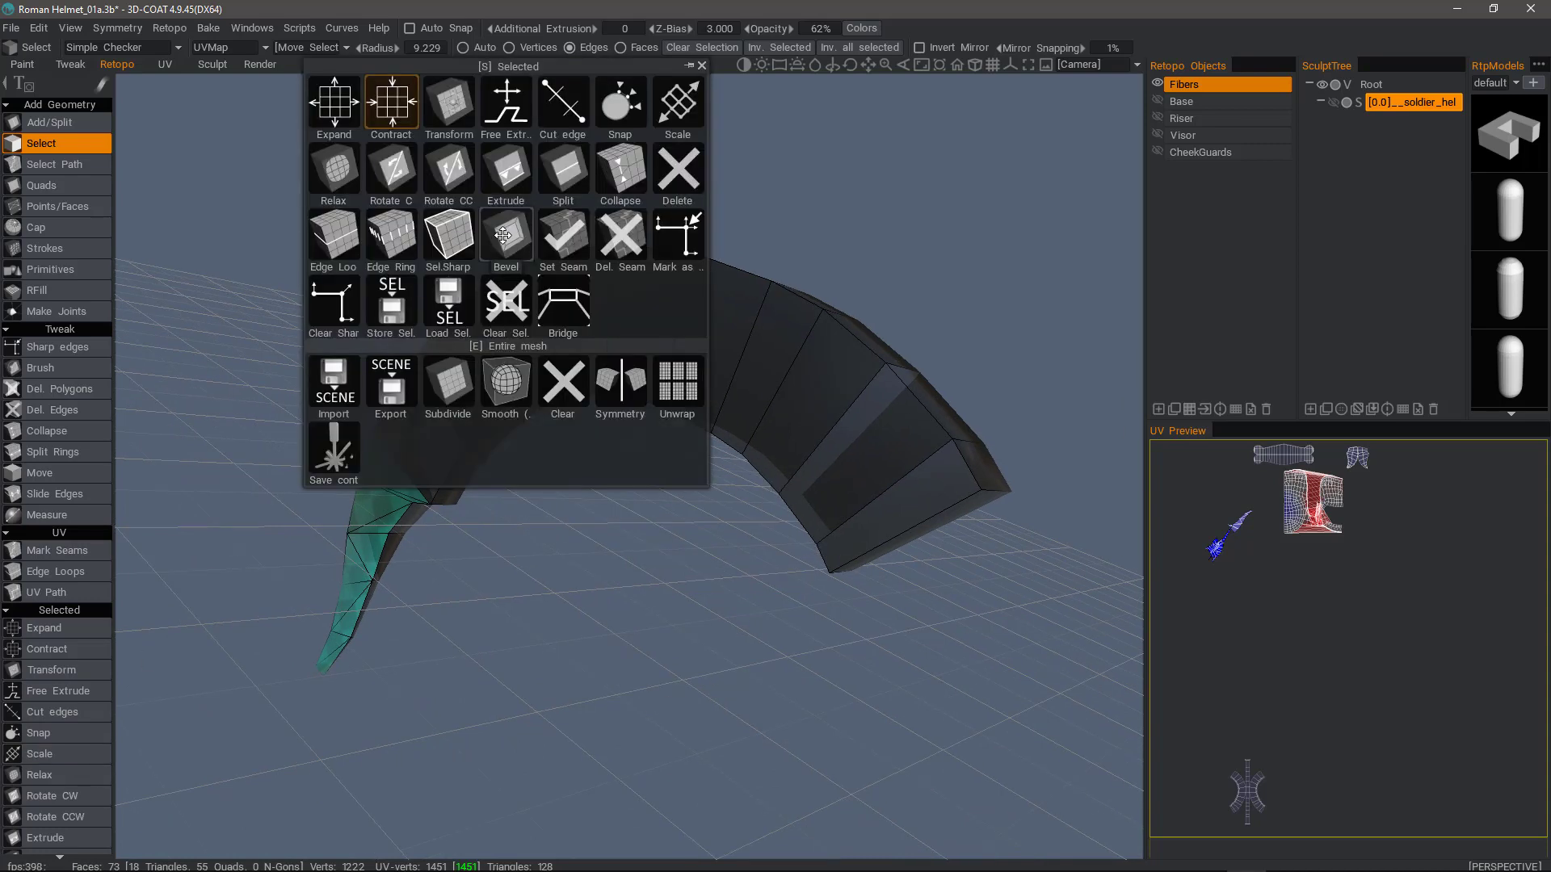
{"action": "left_click", "coordinate": [451, 239]}
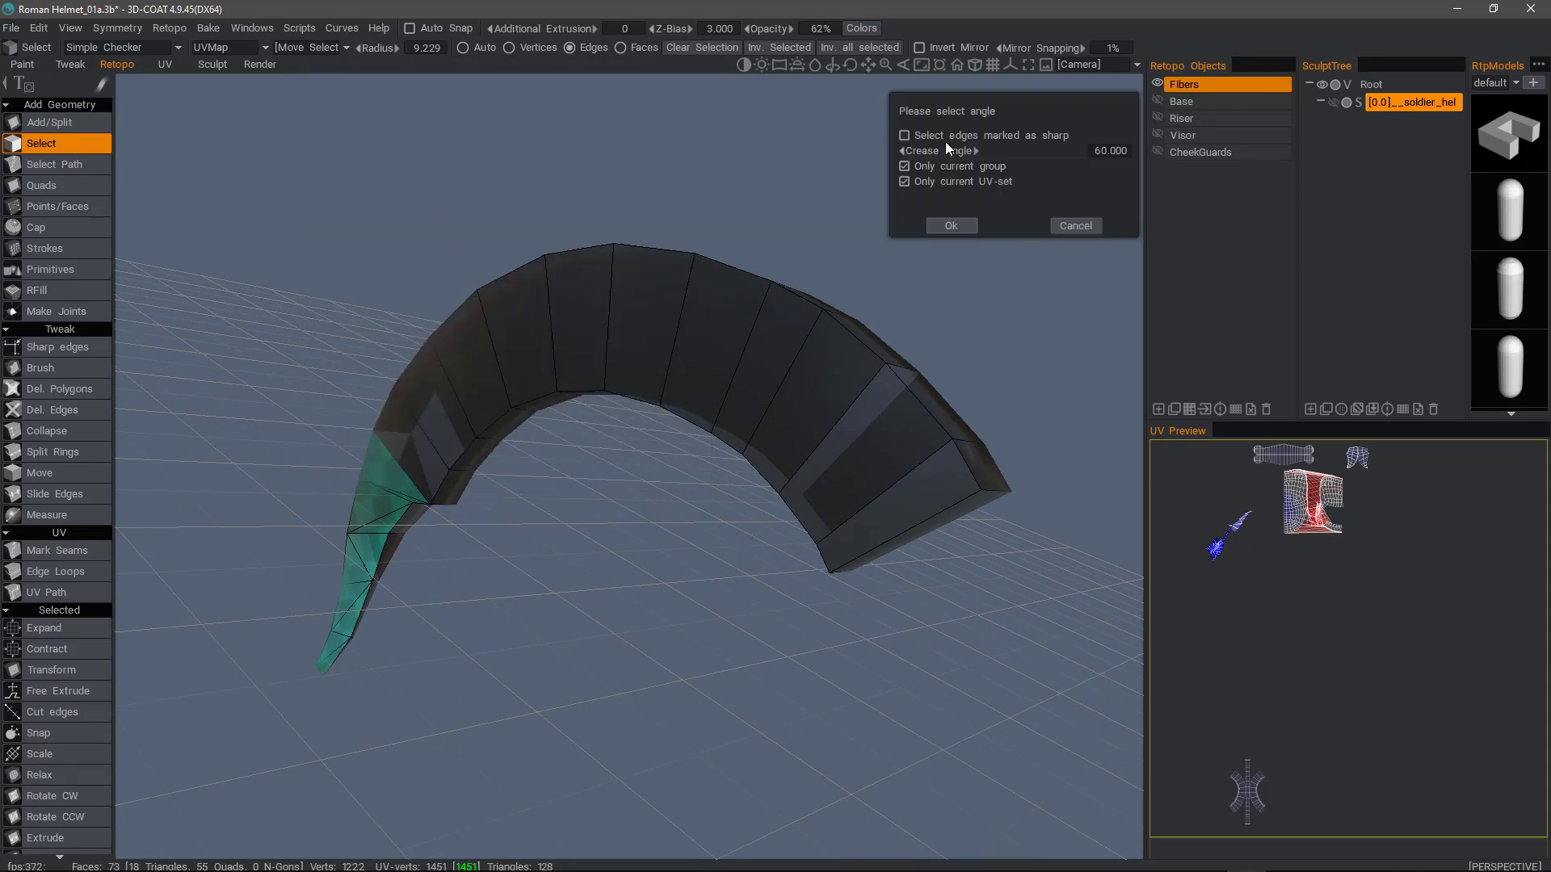
{"action": "left_click_drag", "start_coordinate": [991, 152], "coordinate": [986, 152]}
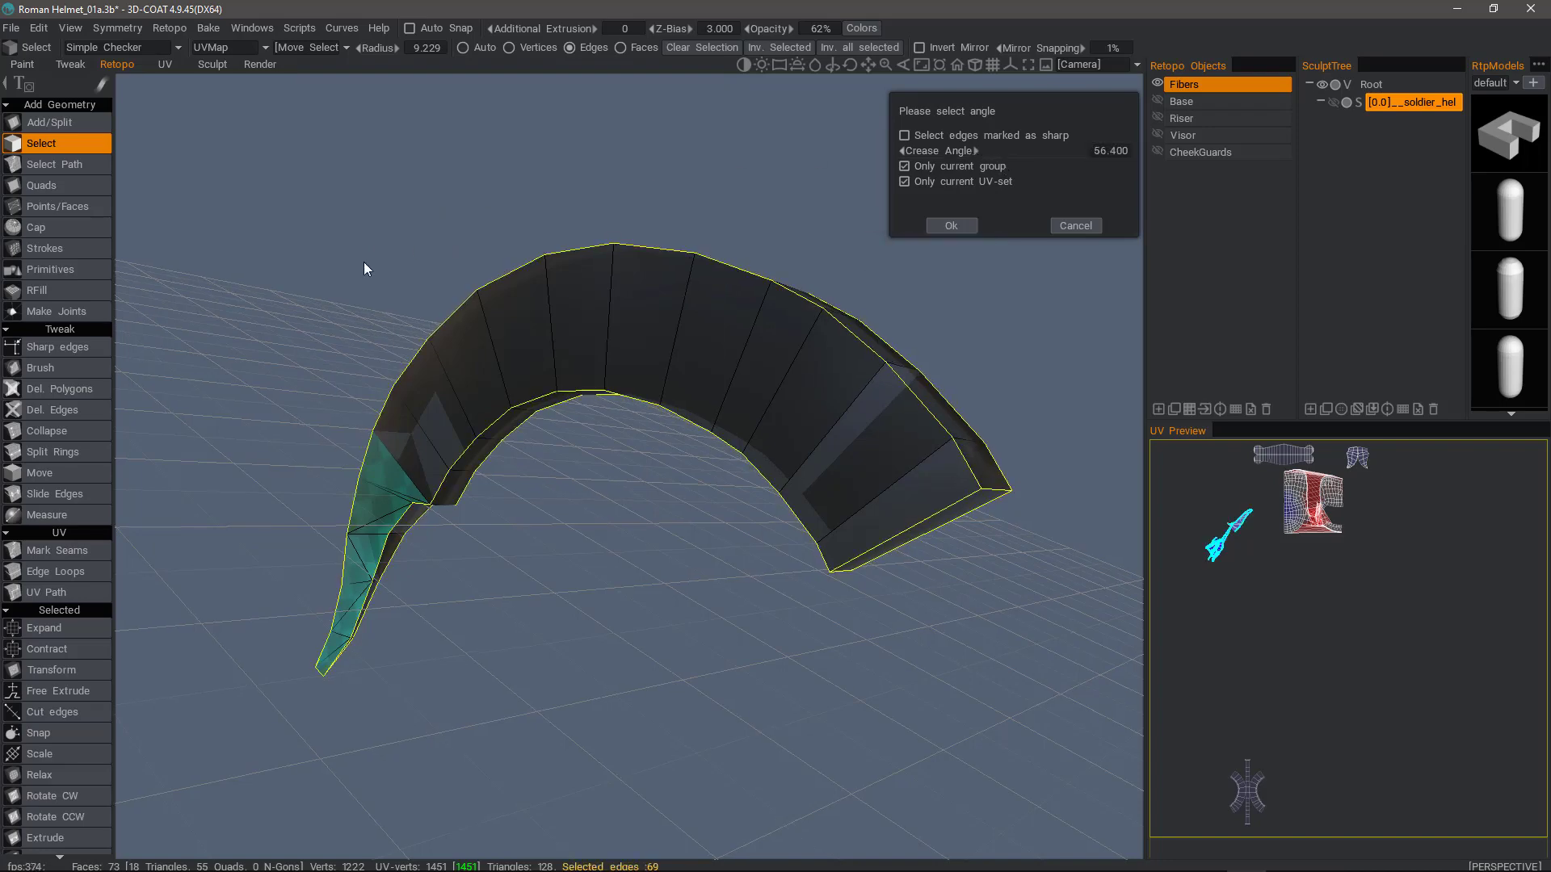
{"action": "left_click_drag", "start_coordinate": [363, 261], "coordinate": [639, 170]}
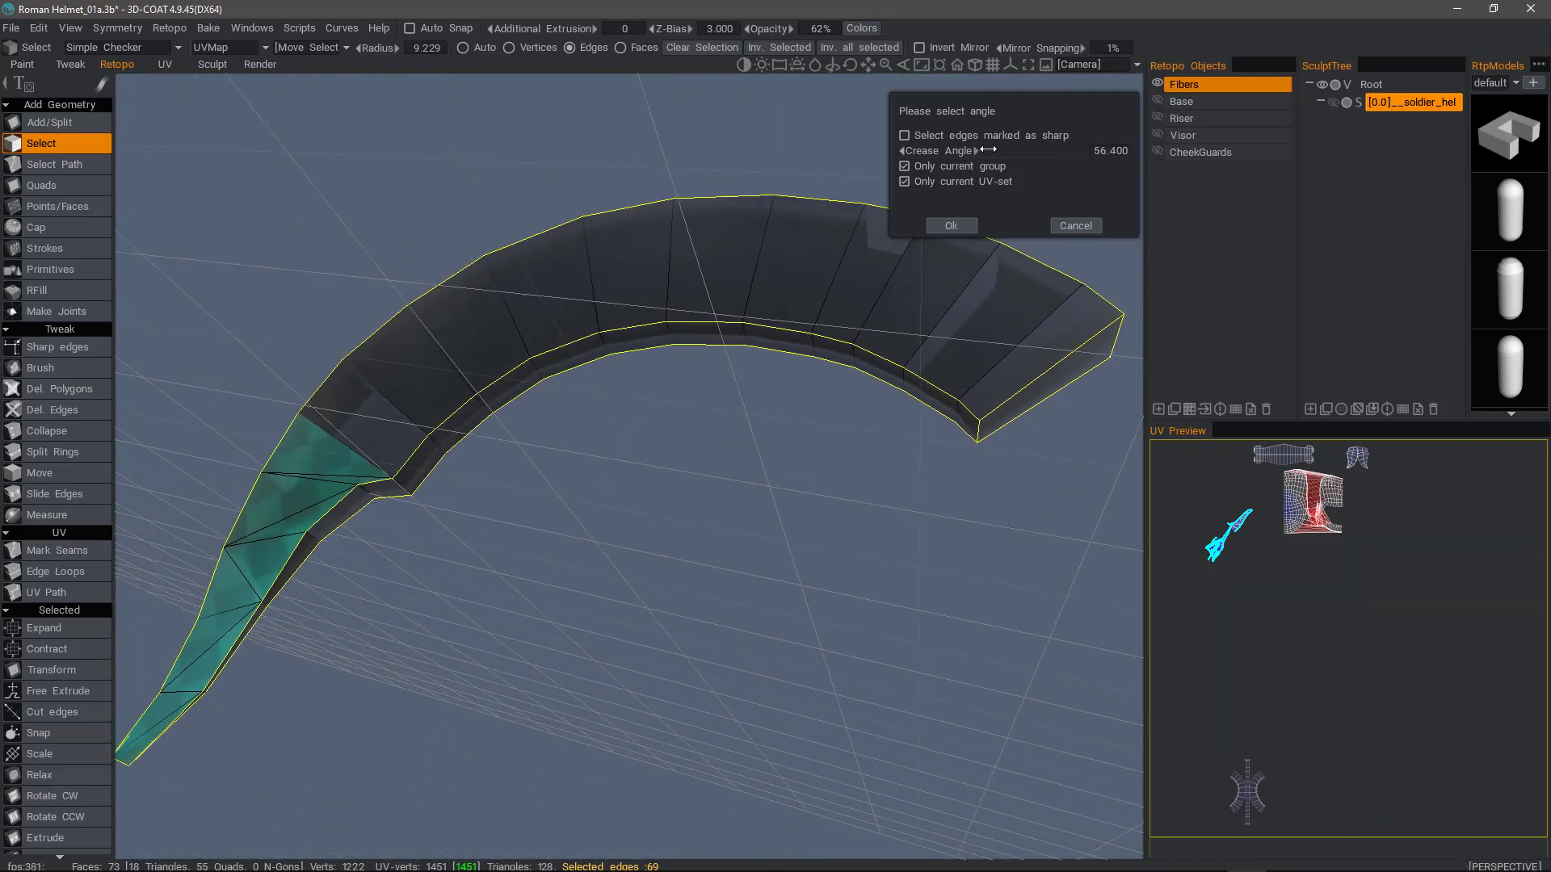
{"action": "left_click_drag", "start_coordinate": [981, 148], "coordinate": [982, 147]}
{"action": "left_click_drag", "start_coordinate": [356, 315], "coordinate": [966, 215]}
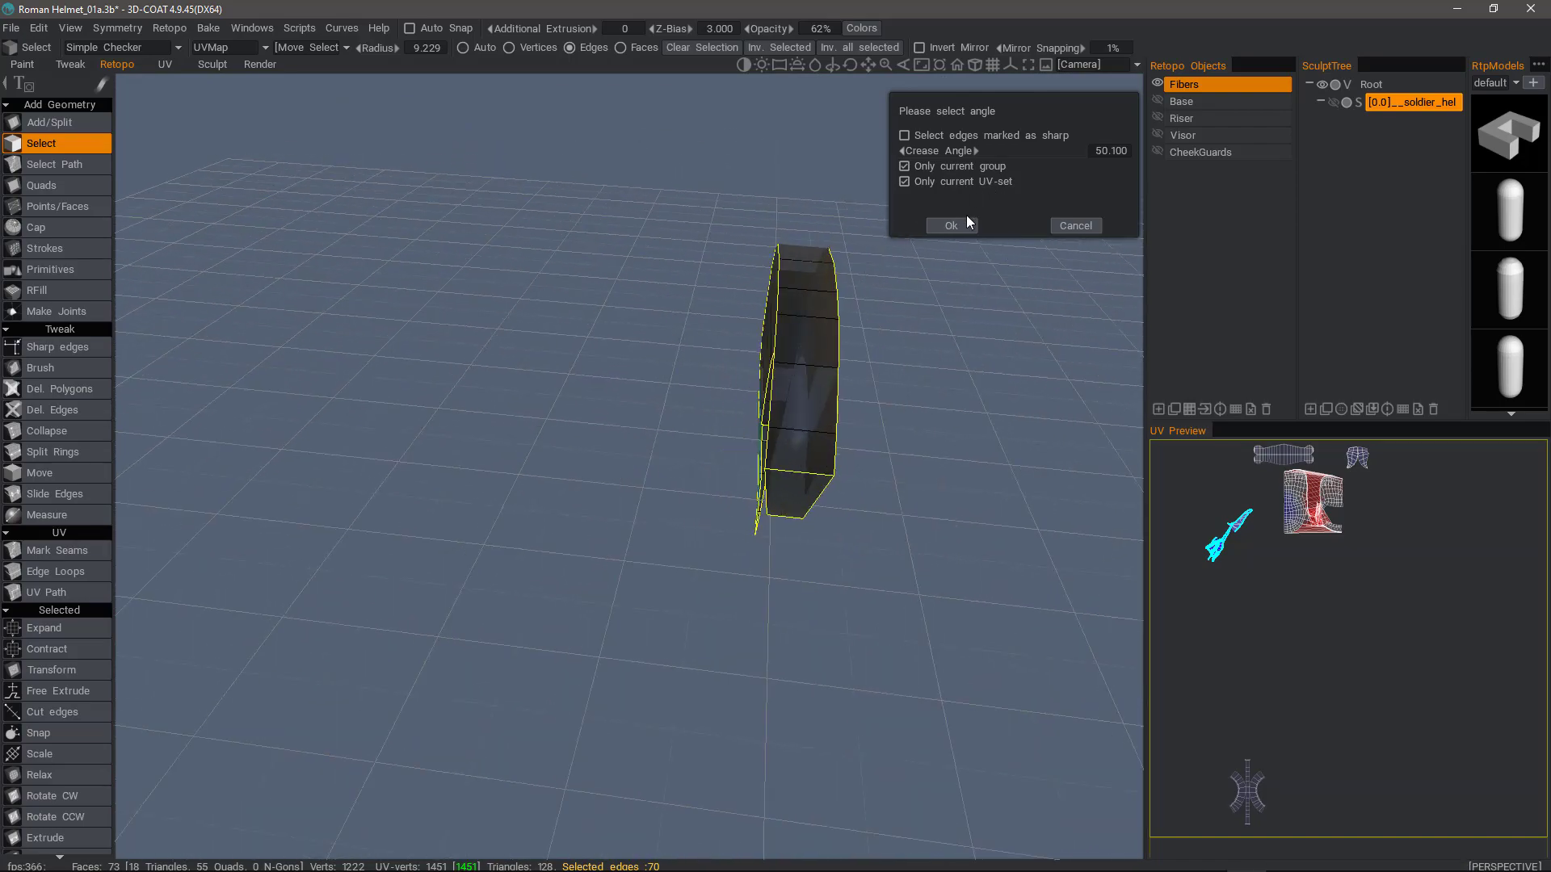
{"action": "left_click", "coordinate": [953, 225]}
- Bevel the selected edges of the Fibers crest with a bevel size of 0.6
{"action": "left_click_drag", "start_coordinate": [329, 507], "coordinate": [487, 240]}
{"action": "key", "text": "space"}
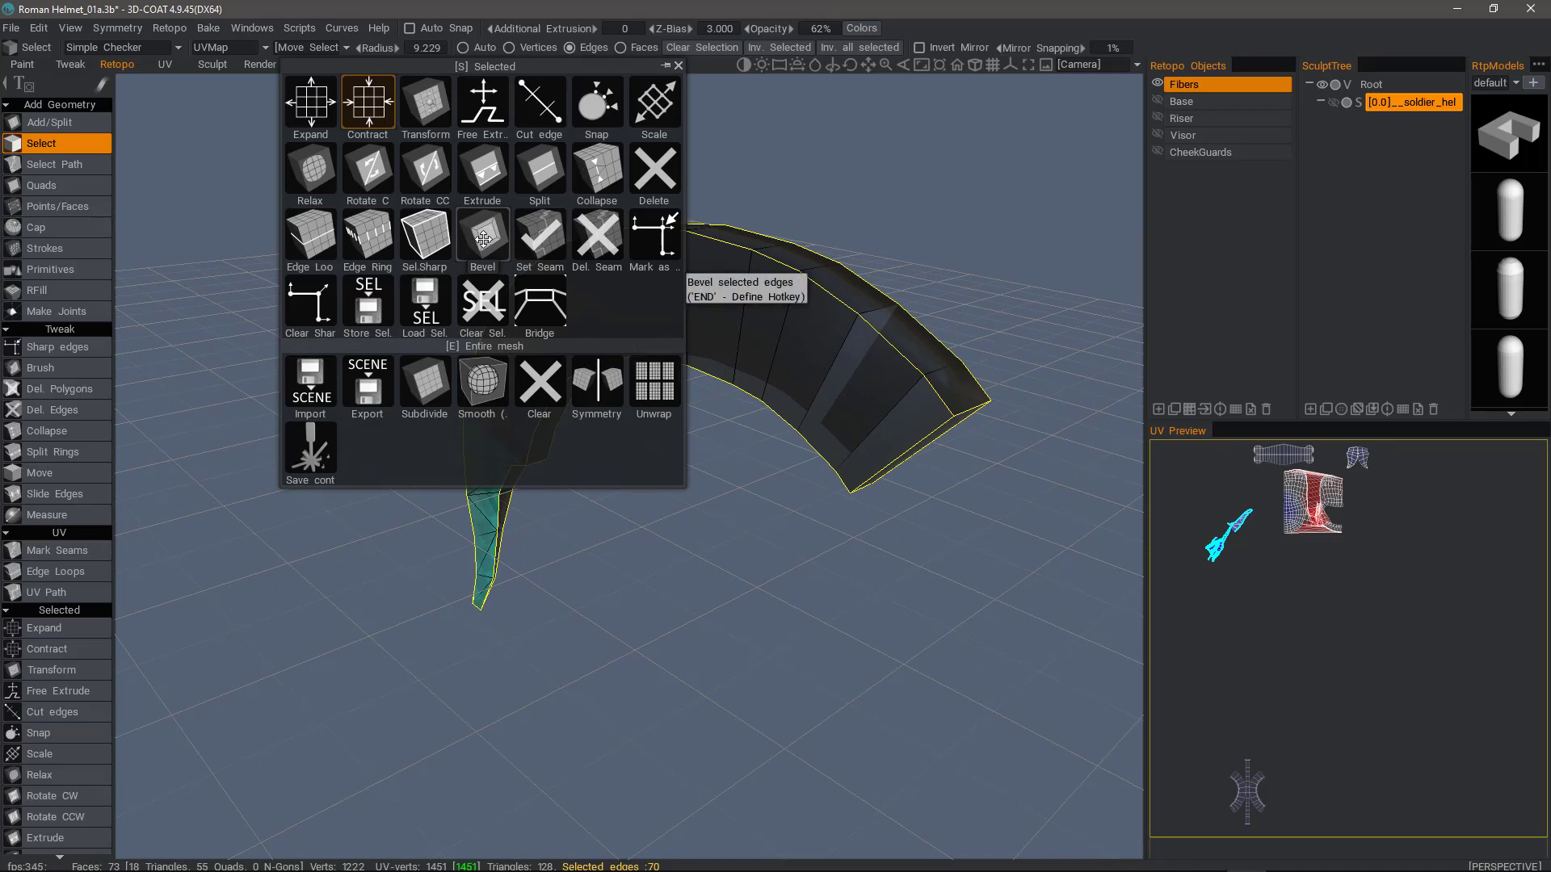
{"action": "left_click", "coordinate": [483, 236]}
{"action": "left_click_drag", "start_coordinate": [483, 236], "coordinate": [321, 418]}
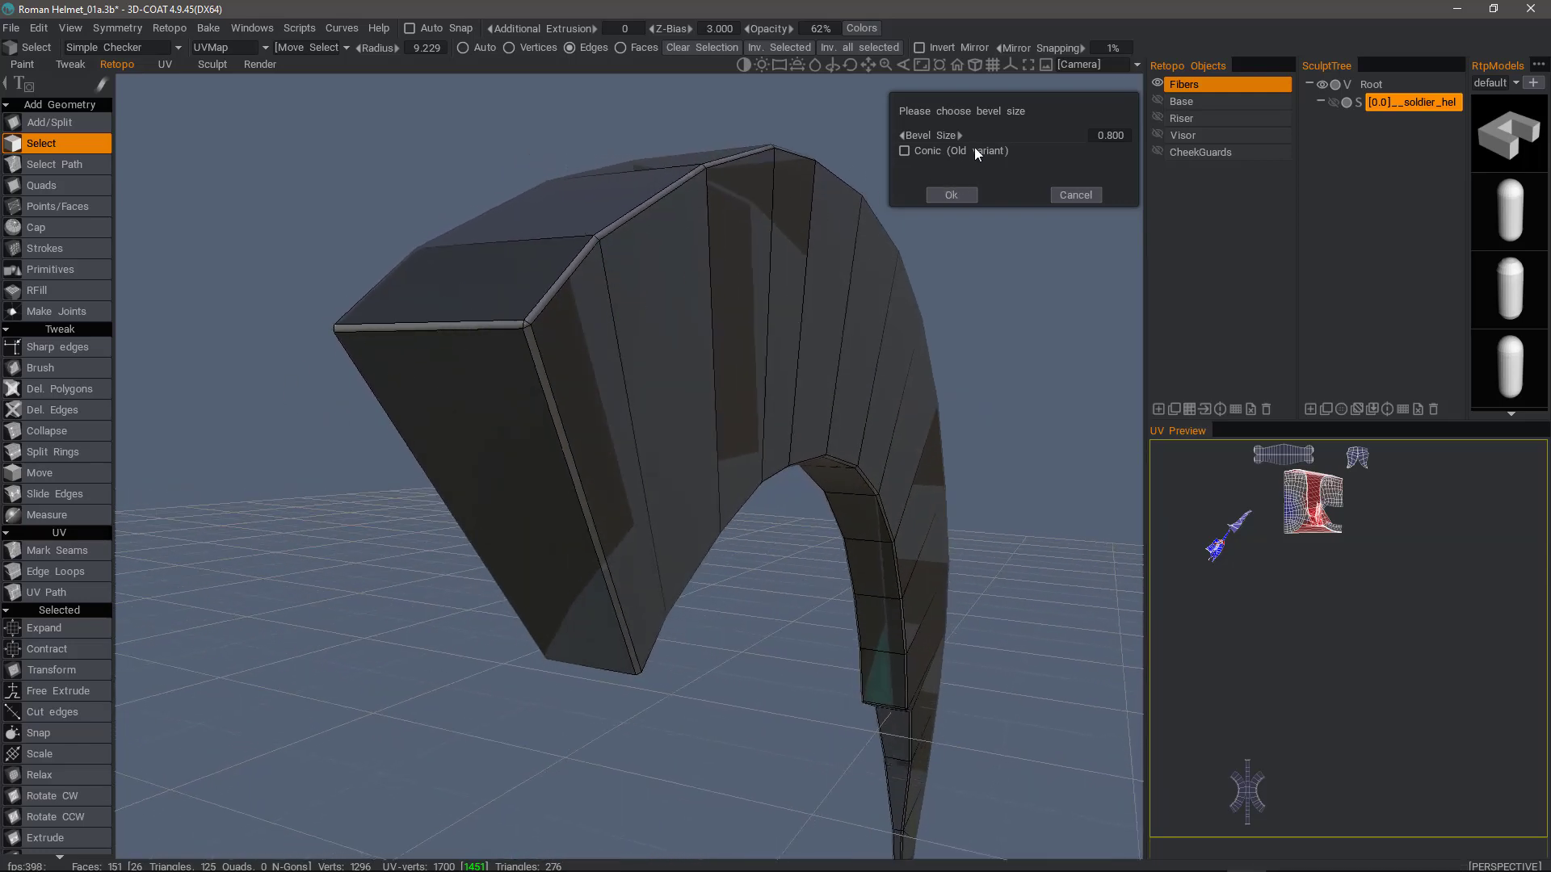
{"action": "left_click_drag", "start_coordinate": [976, 136], "coordinate": [979, 138]}
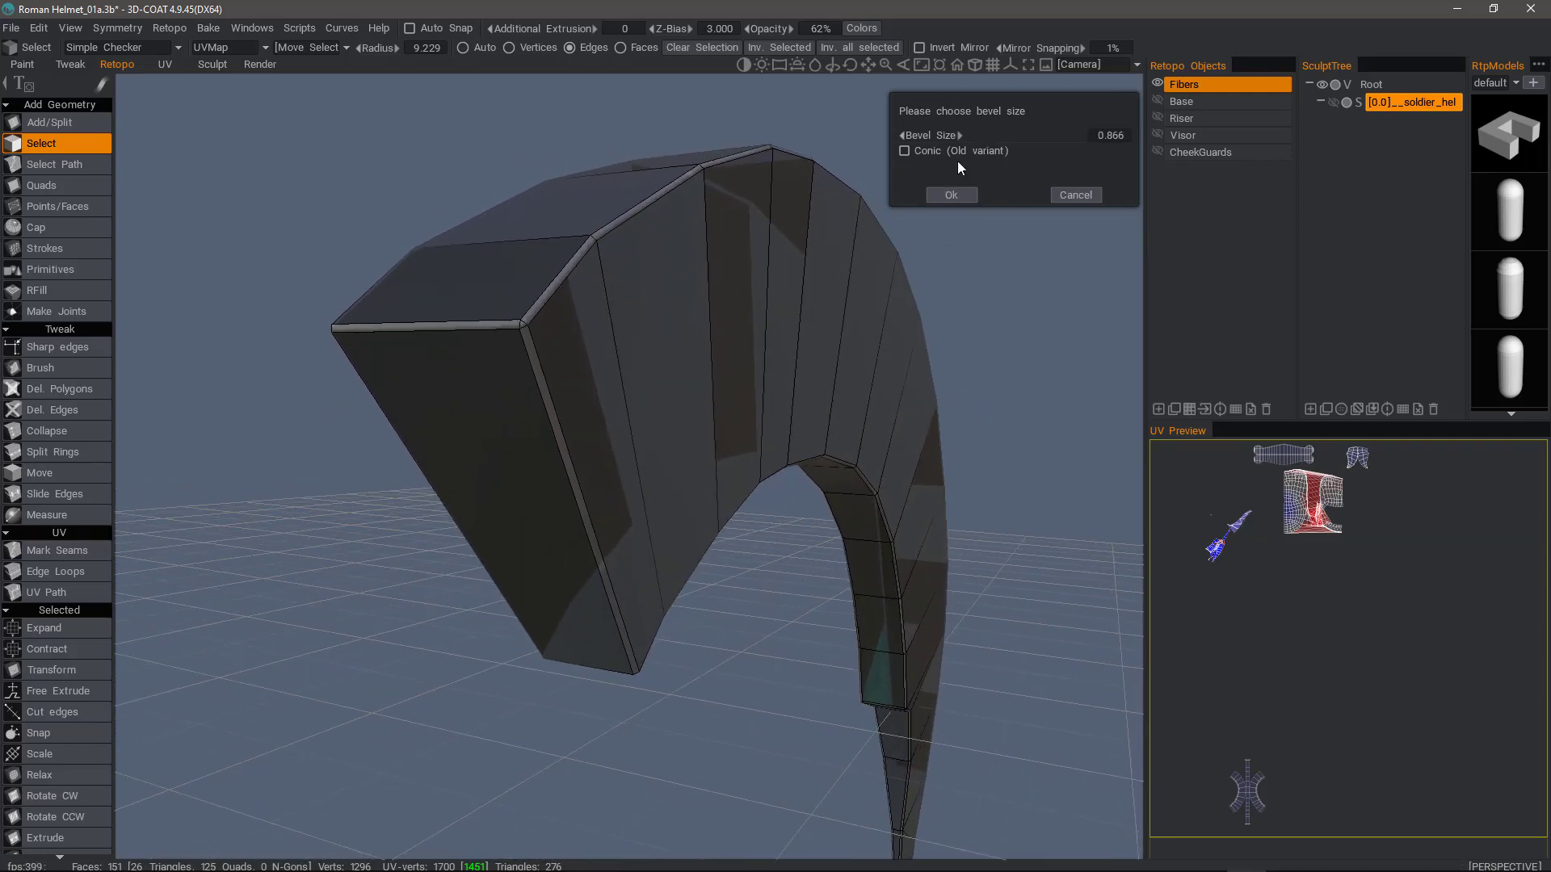
{"action": "left_click_drag", "start_coordinate": [947, 323], "coordinate": [480, 707]}
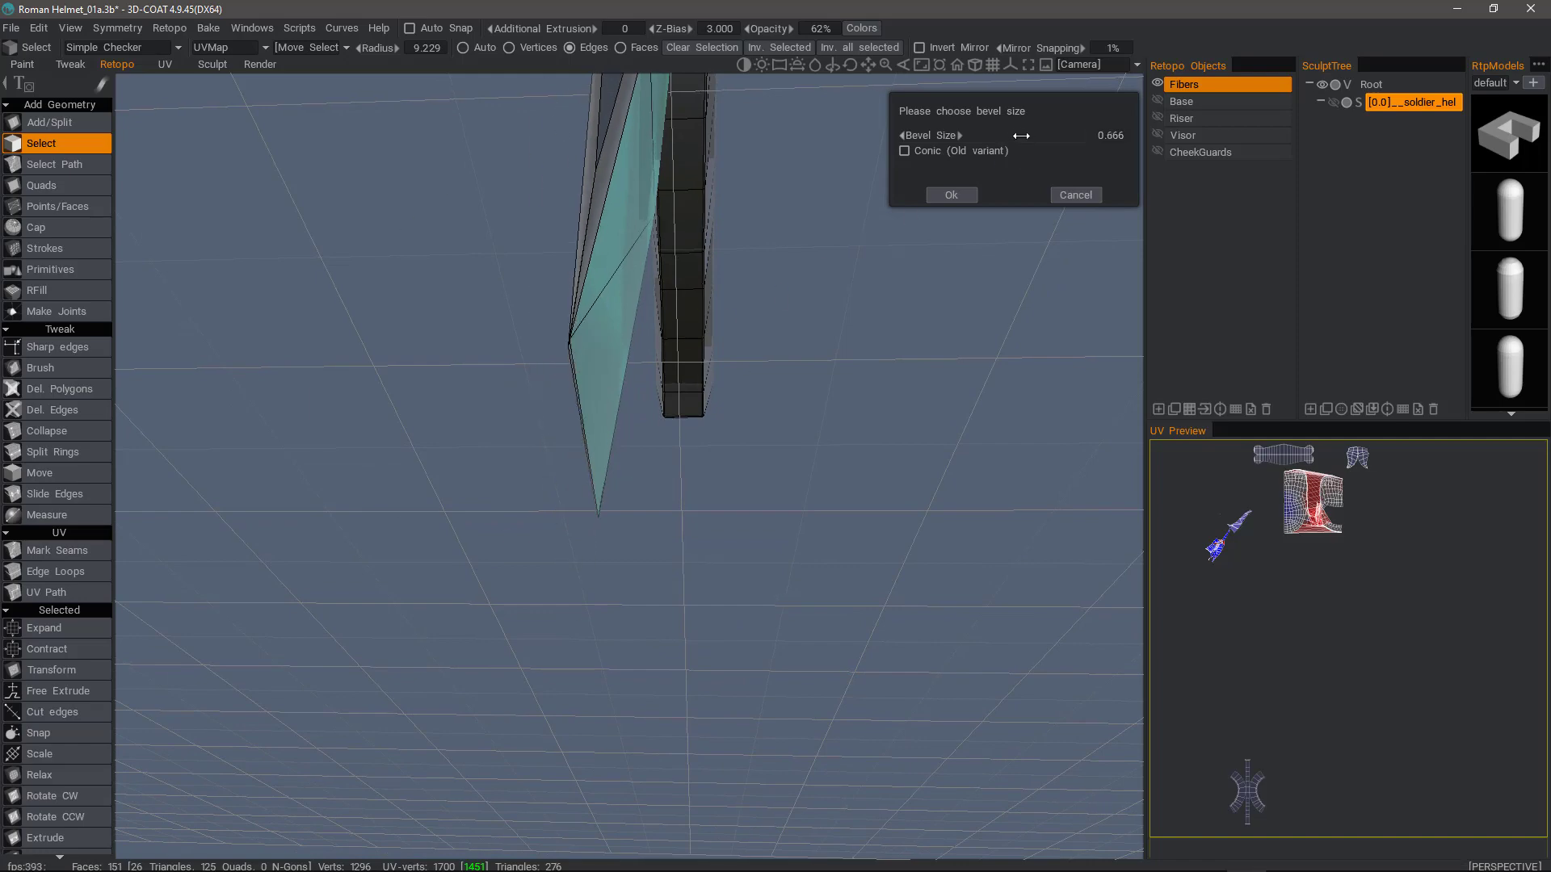
{"action": "left_click_drag", "start_coordinate": [1022, 136], "coordinate": [1016, 136]}
{"action": "left_click_drag", "start_coordinate": [727, 267], "coordinate": [983, 136]}
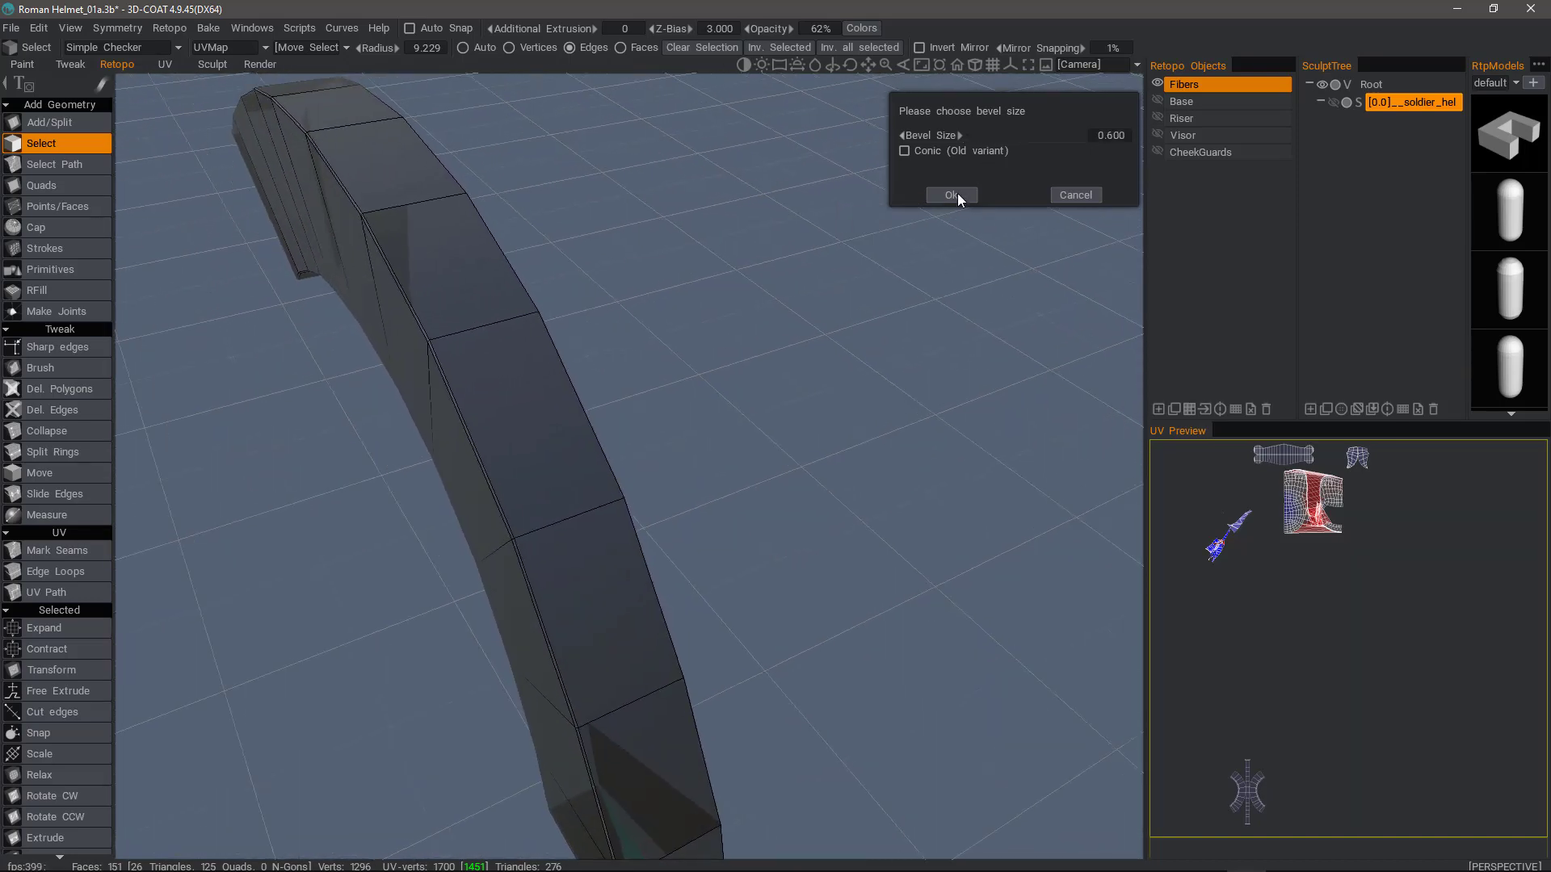
{"action": "left_click_drag", "start_coordinate": [711, 356], "coordinate": [687, 551]}
{"action": "left_click", "coordinate": [931, 198]}
{"action": "left_click_drag", "start_coordinate": [893, 211], "coordinate": [709, 187]}
- Isolate the Riser layer and fill its open underside with polygons using RFill
{"action": "left_click_drag", "start_coordinate": [1004, 121], "coordinate": [1121, 107]}
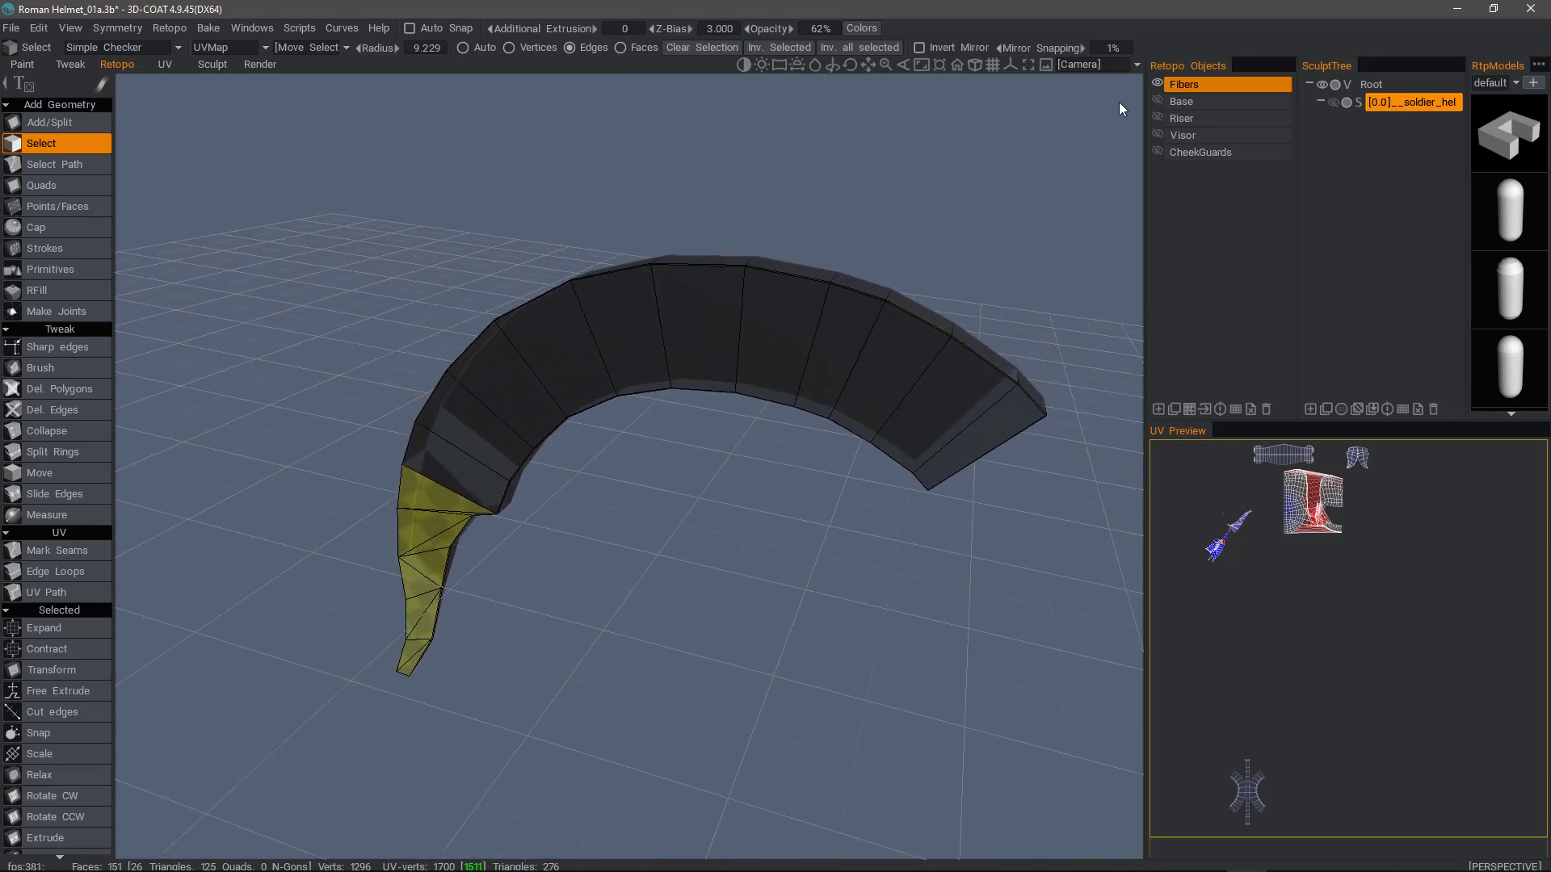
{"action": "left_click", "coordinate": [1158, 84]}
{"action": "left_click", "coordinate": [1157, 119]}
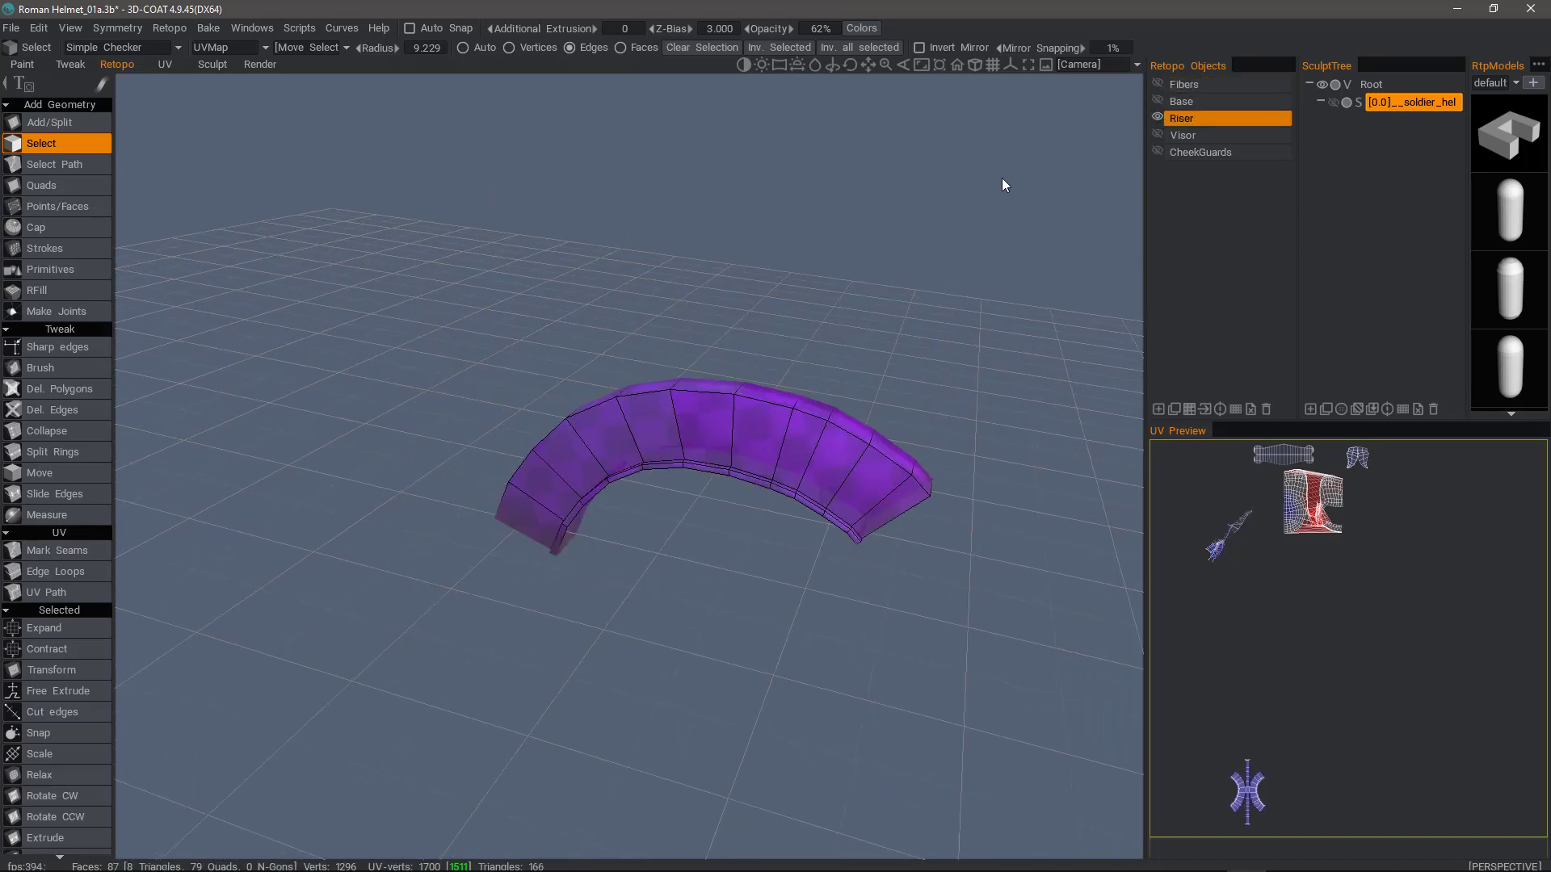
{"action": "left_click_drag", "start_coordinate": [1002, 178], "coordinate": [315, 303]}
{"action": "left_click", "coordinate": [60, 292]}
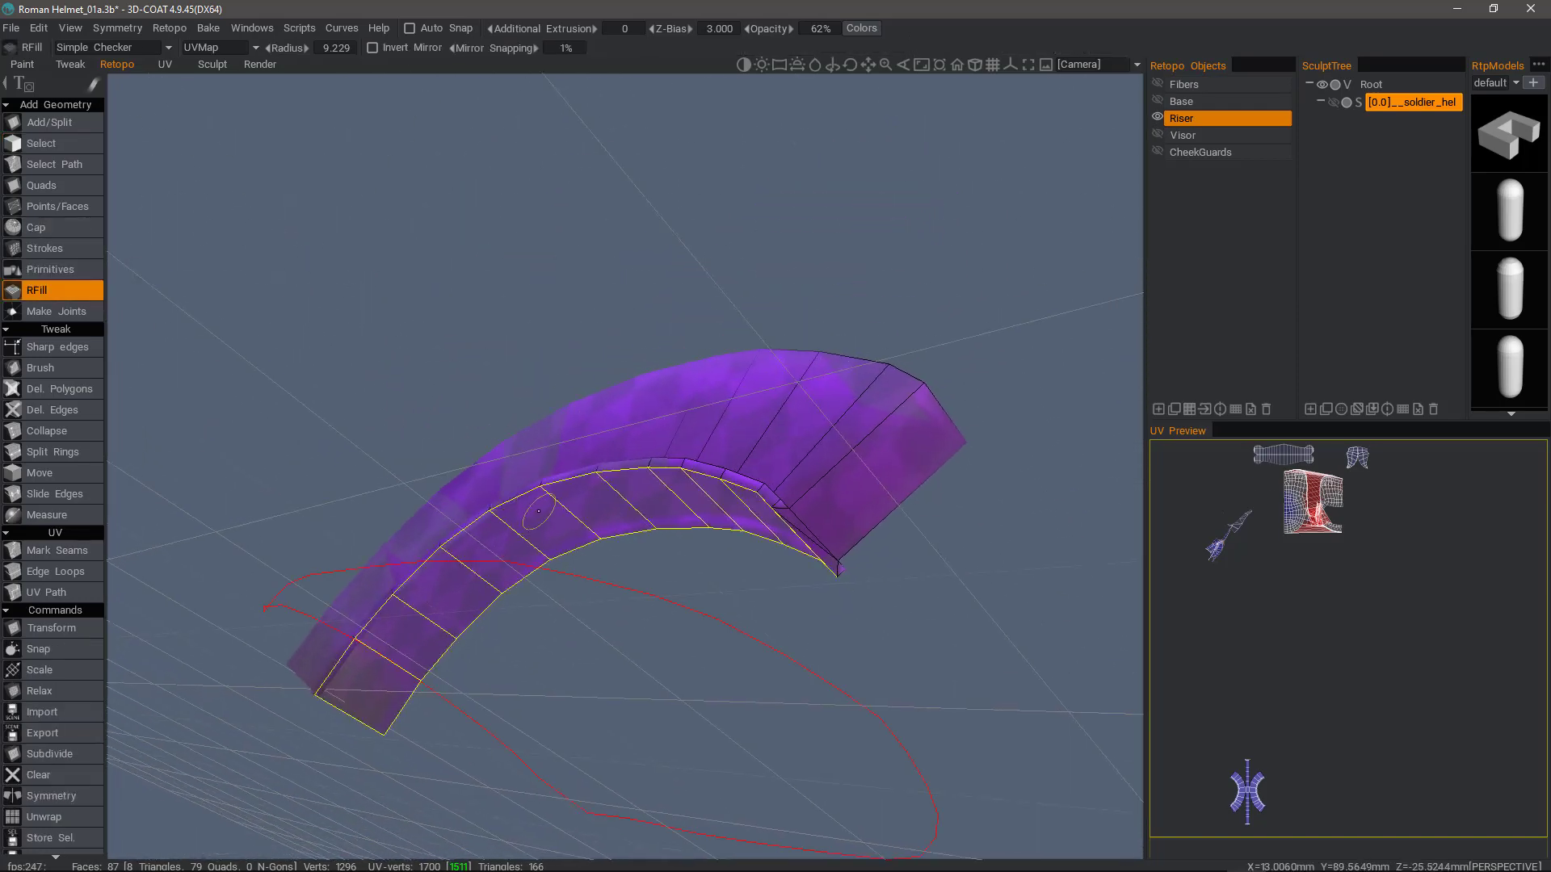
{"action": "left_click", "coordinate": [551, 502]}
{"action": "left_click_drag", "start_coordinate": [293, 361], "coordinate": [176, 261]}
{"action": "left_click", "coordinate": [50, 143]}
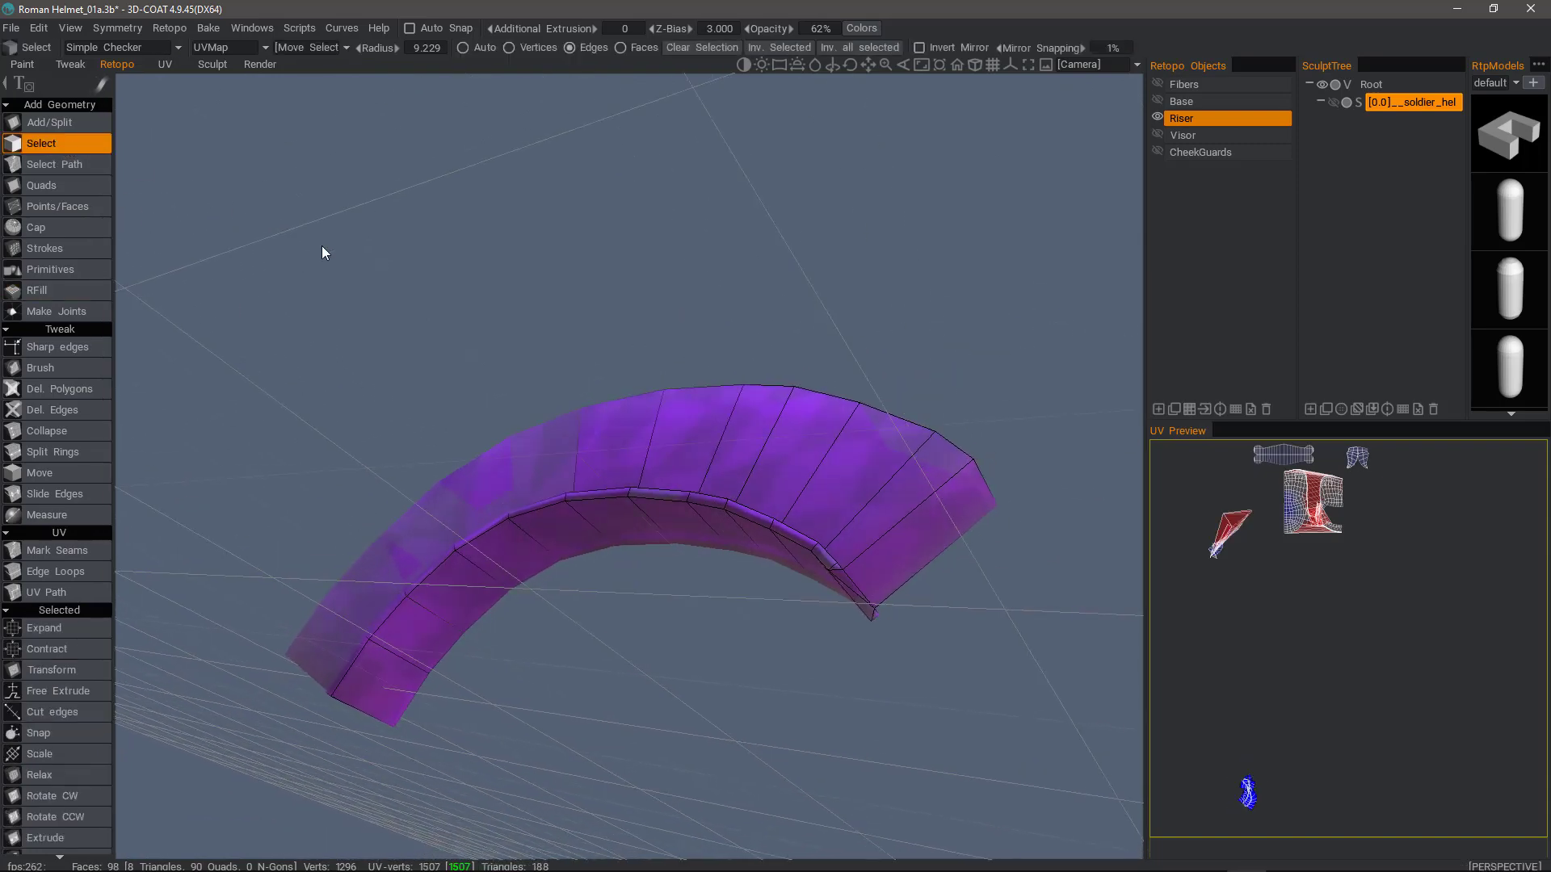
{"action": "left_click_drag", "start_coordinate": [456, 283], "coordinate": [582, 332]}
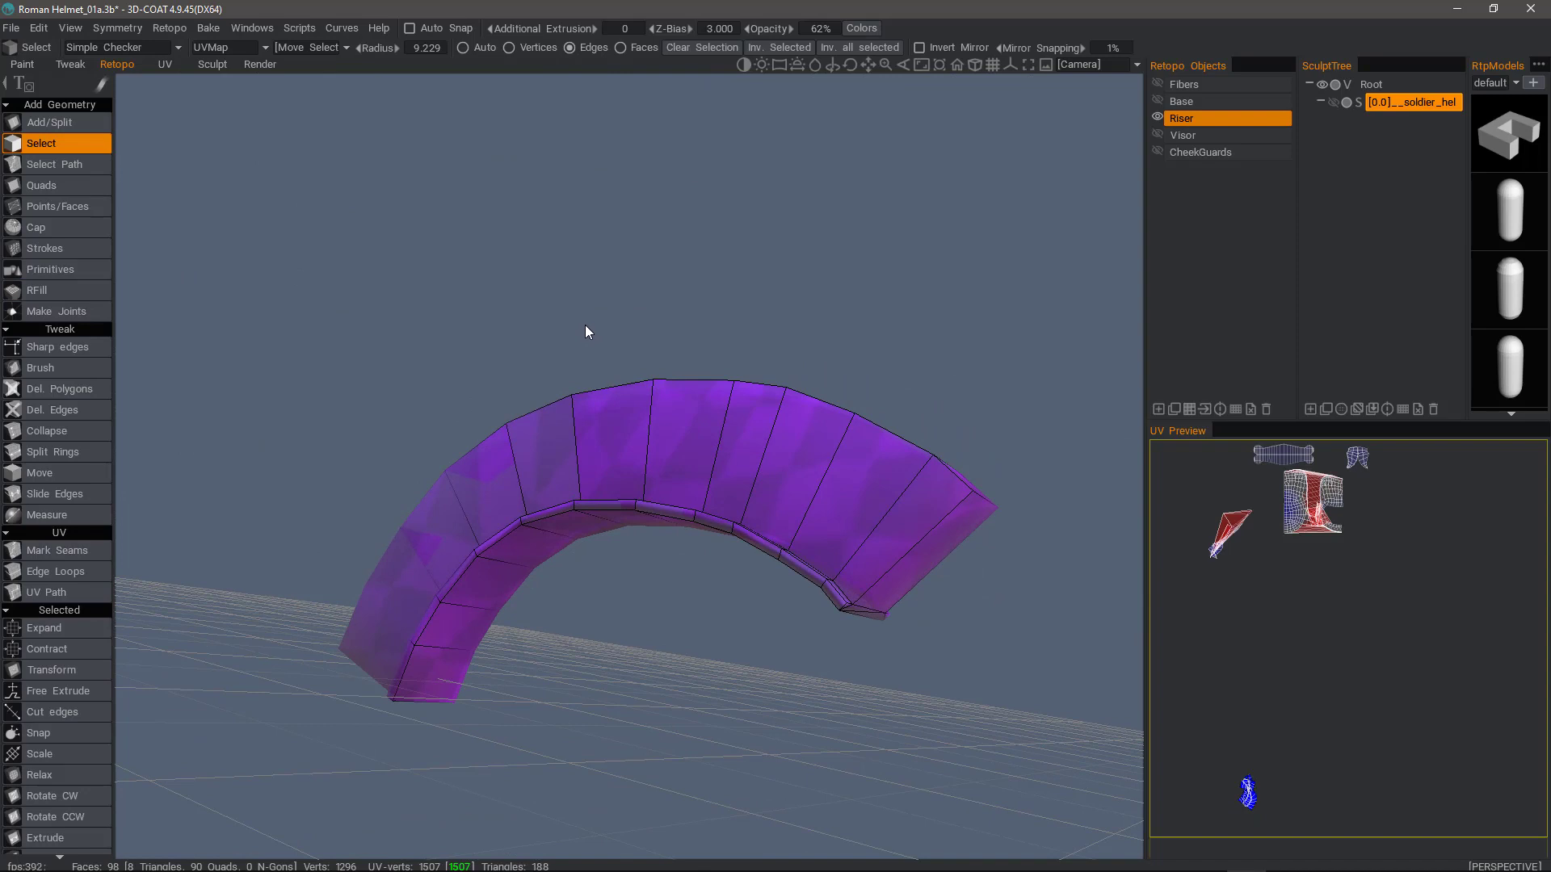
{"action": "key", "text": "space"}
{"action": "left_click", "coordinate": [517, 292]}
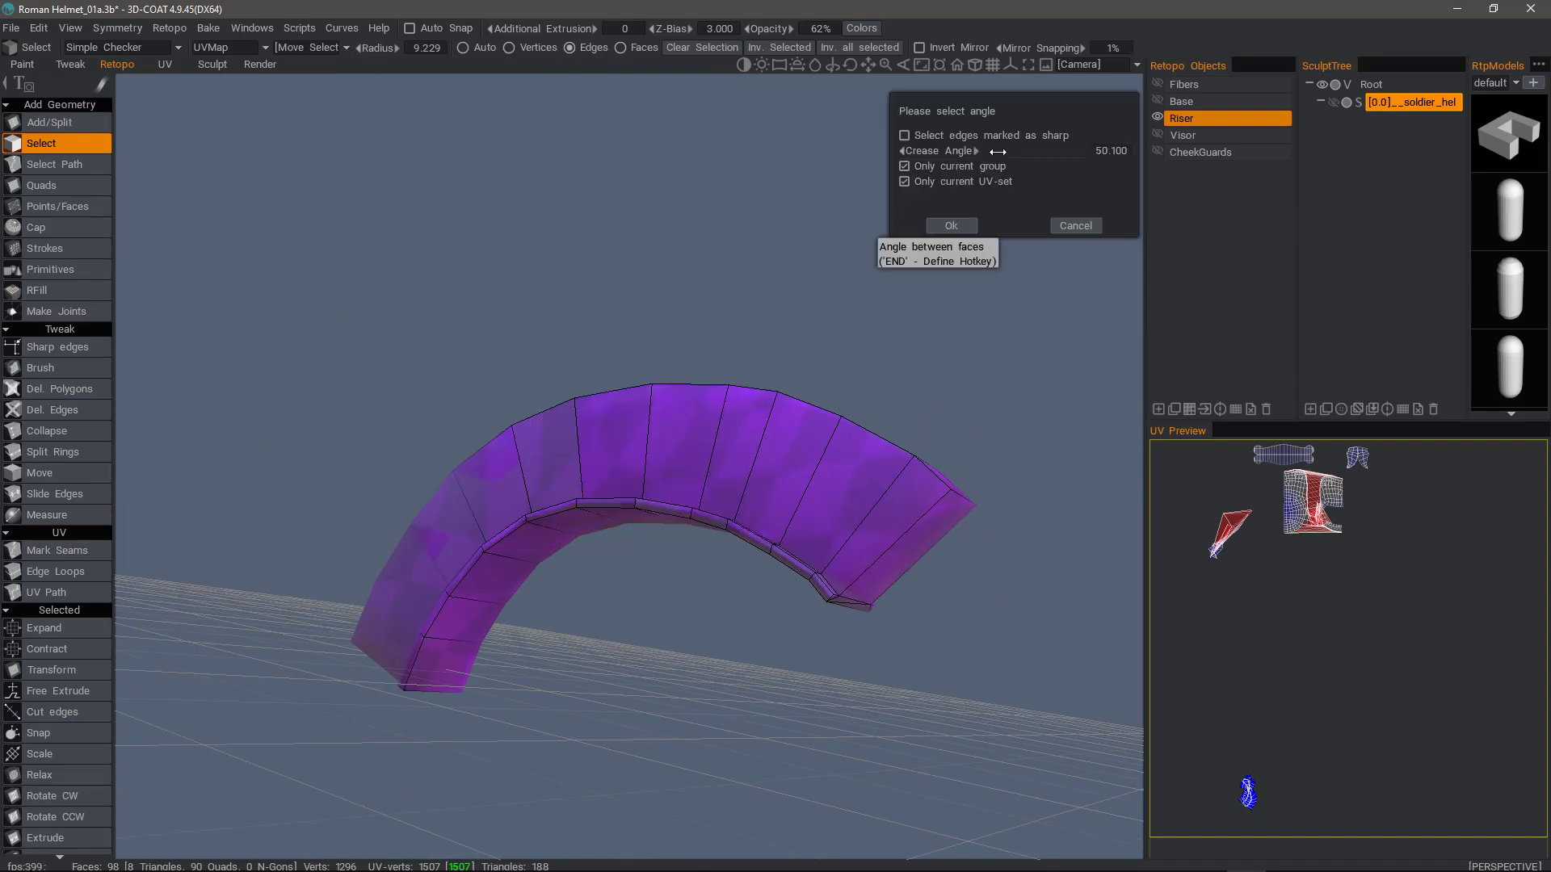
{"action": "left_click_drag", "start_coordinate": [997, 151], "coordinate": [1004, 152]}
{"action": "left_click_drag", "start_coordinate": [887, 203], "coordinate": [426, 239]}
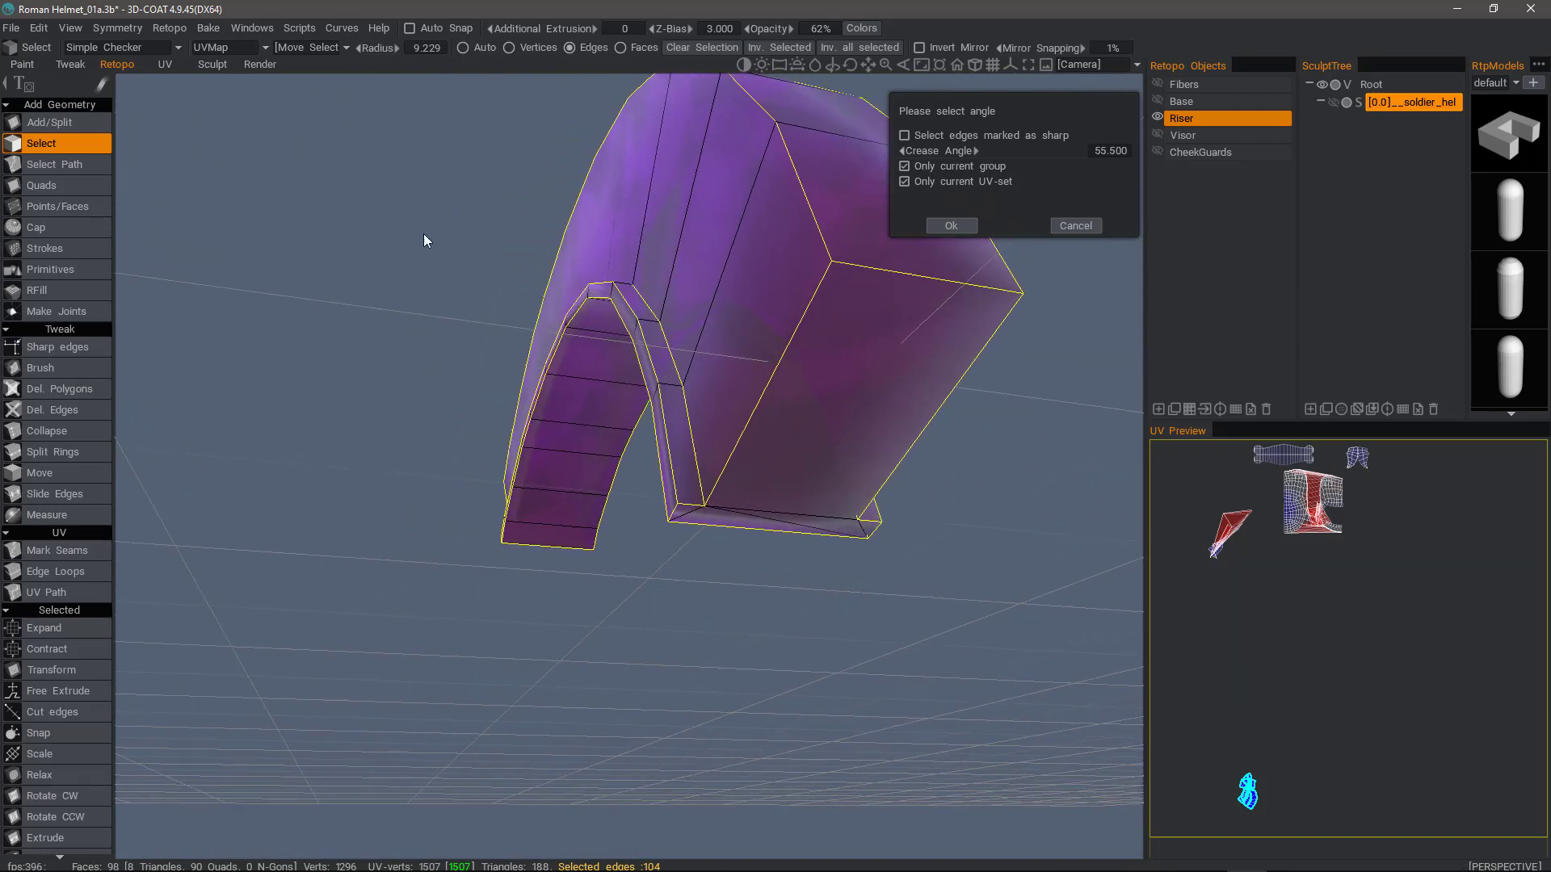
{"action": "left_click_drag", "start_coordinate": [367, 401], "coordinate": [587, 479]}
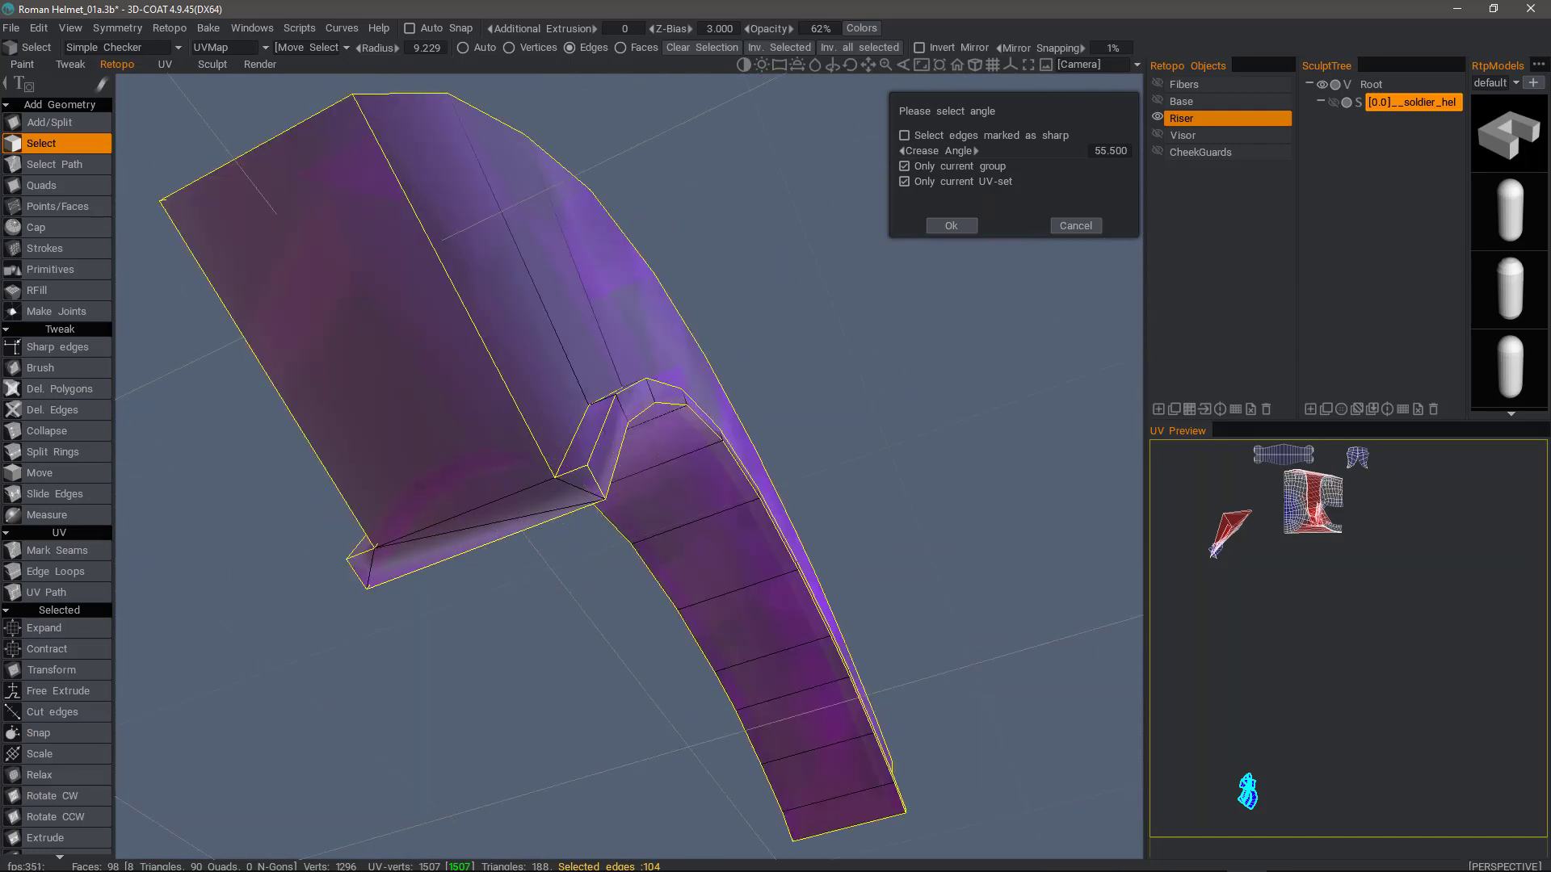
{"action": "left_click", "coordinate": [1076, 228]}
- Delete the three diagonal edges on the flange's end face at one end of the Riser, leaving a single polygon
{"action": "left_click_drag", "start_coordinate": [231, 511], "coordinate": [299, 499]}
{"action": "left_click_drag", "start_coordinate": [410, 288], "coordinate": [454, 496]}
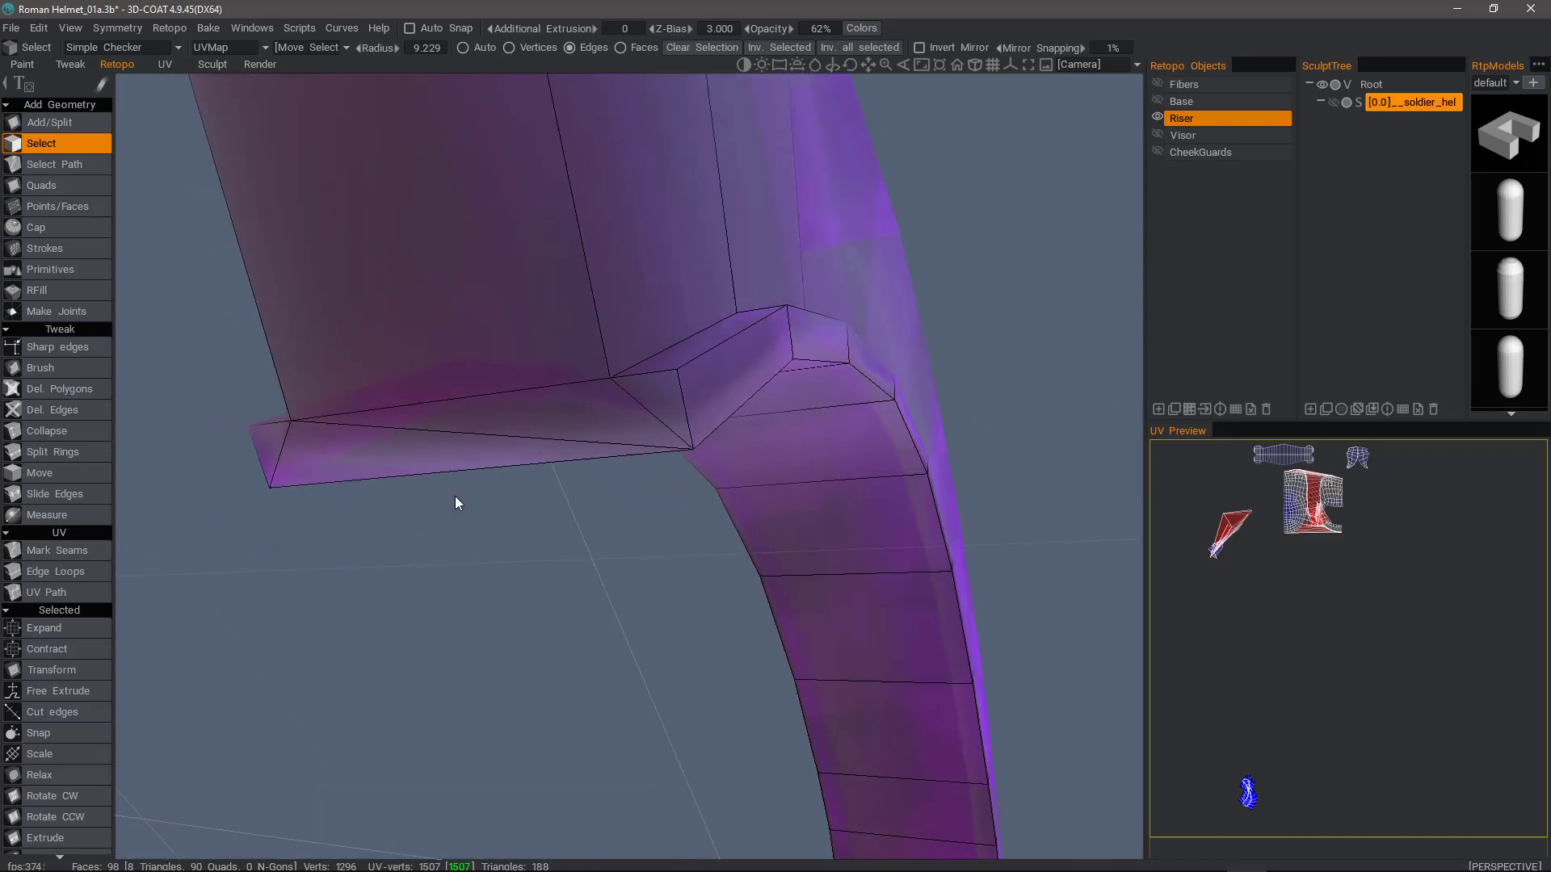
{"action": "left_click", "coordinate": [66, 412]}
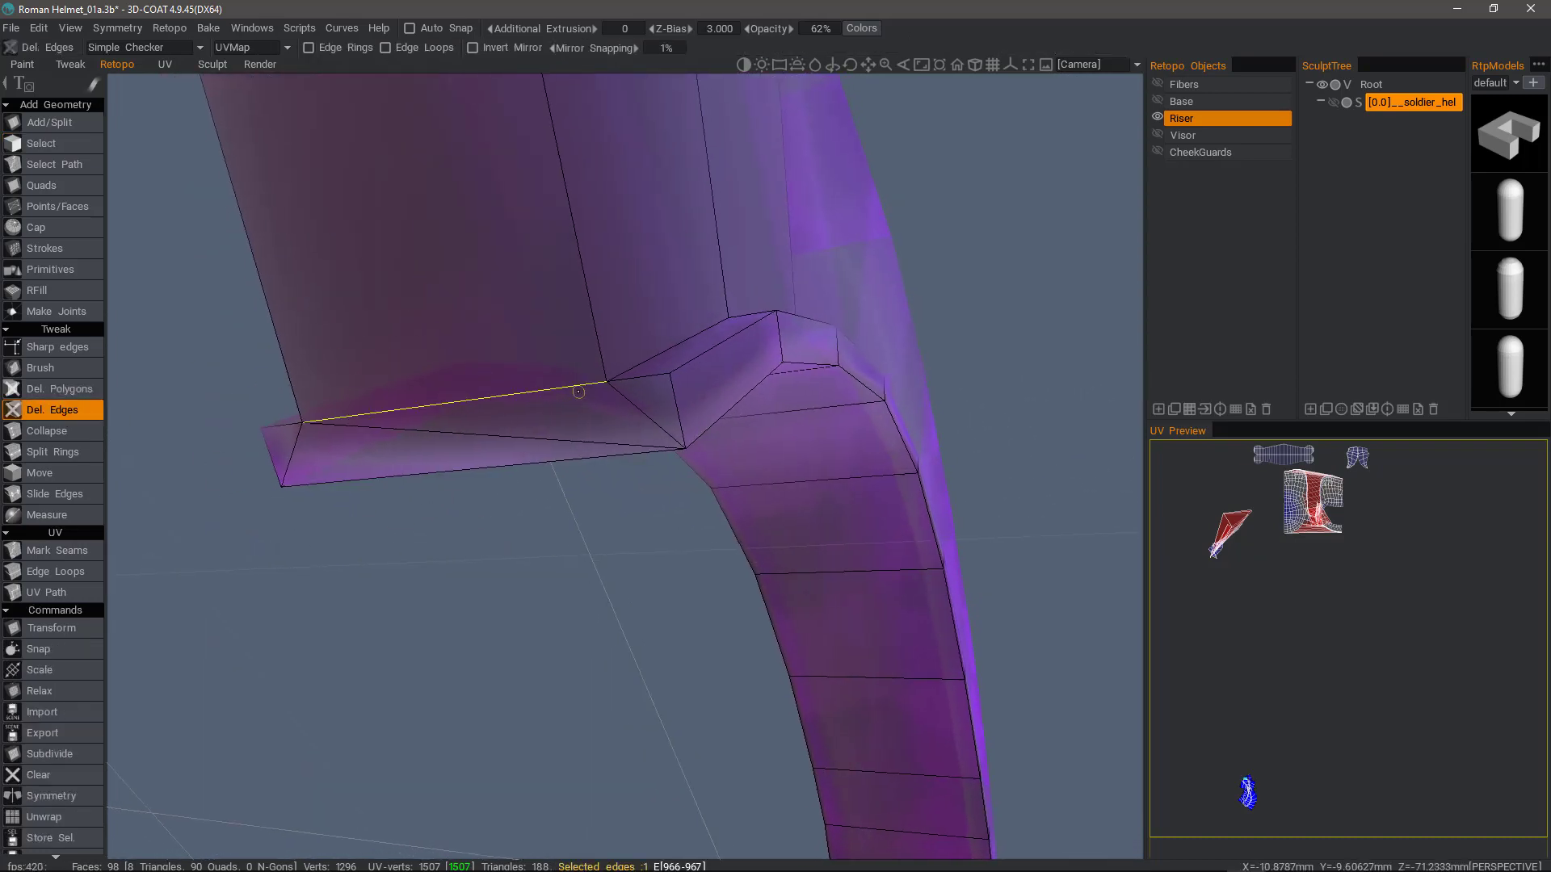
{"action": "left_click", "coordinate": [646, 413]}
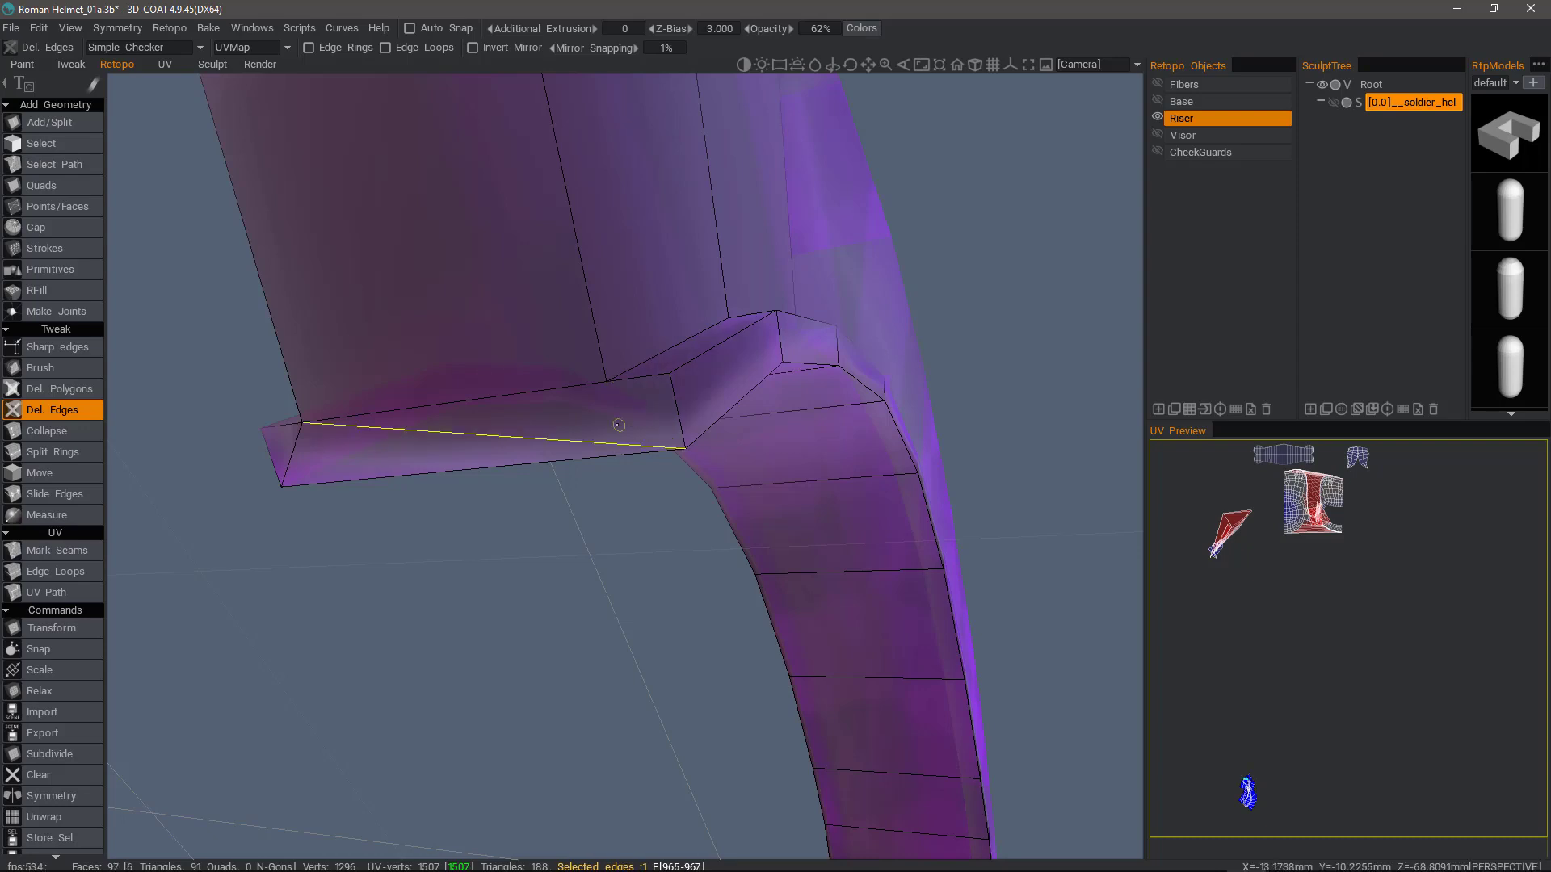
{"action": "left_click", "coordinate": [299, 446]}
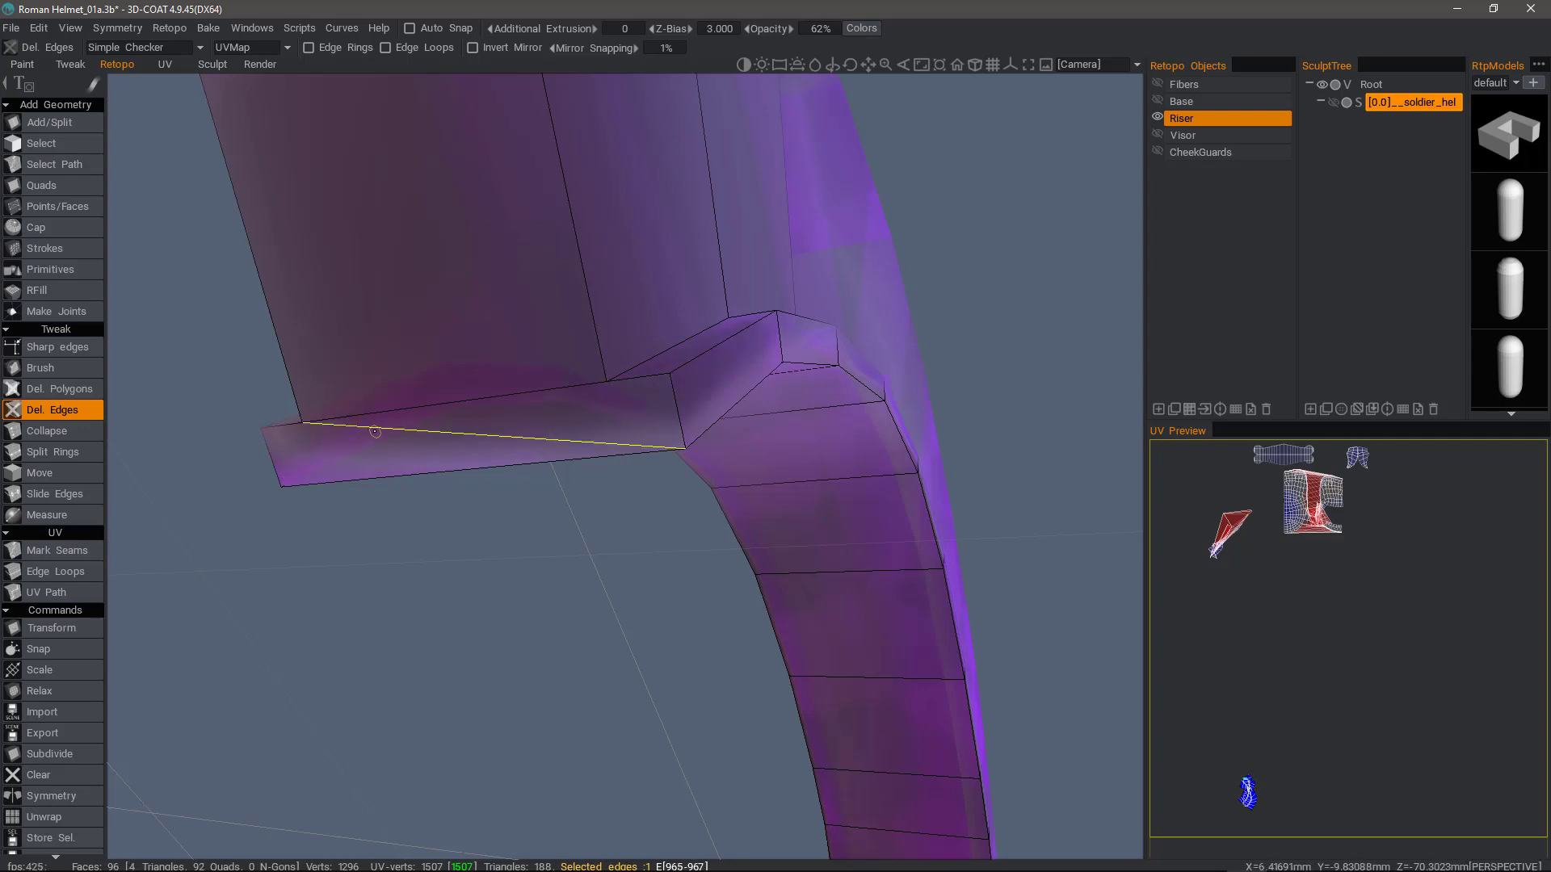
{"action": "left_click", "coordinate": [376, 431]}
- Delete the diagonal edges from the flange's end face at the opposite end of the Riser
{"action": "left_click_drag", "start_coordinate": [508, 577], "coordinate": [400, 363]}
{"action": "left_click", "coordinate": [401, 364]}
{"action": "left_click", "coordinate": [395, 344]}
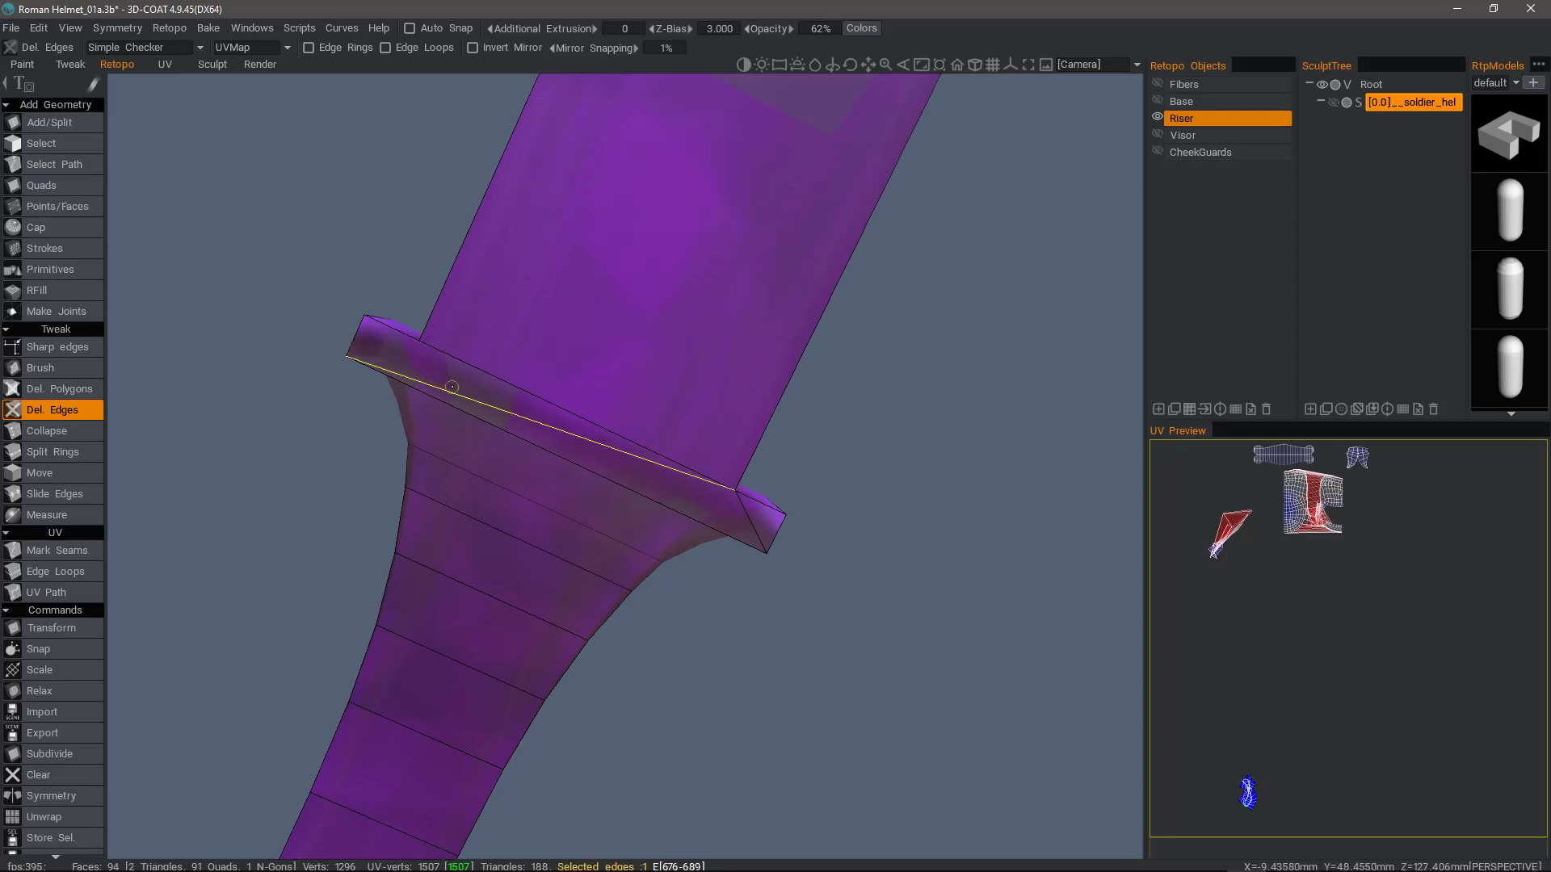
{"action": "left_click", "coordinate": [744, 510]}
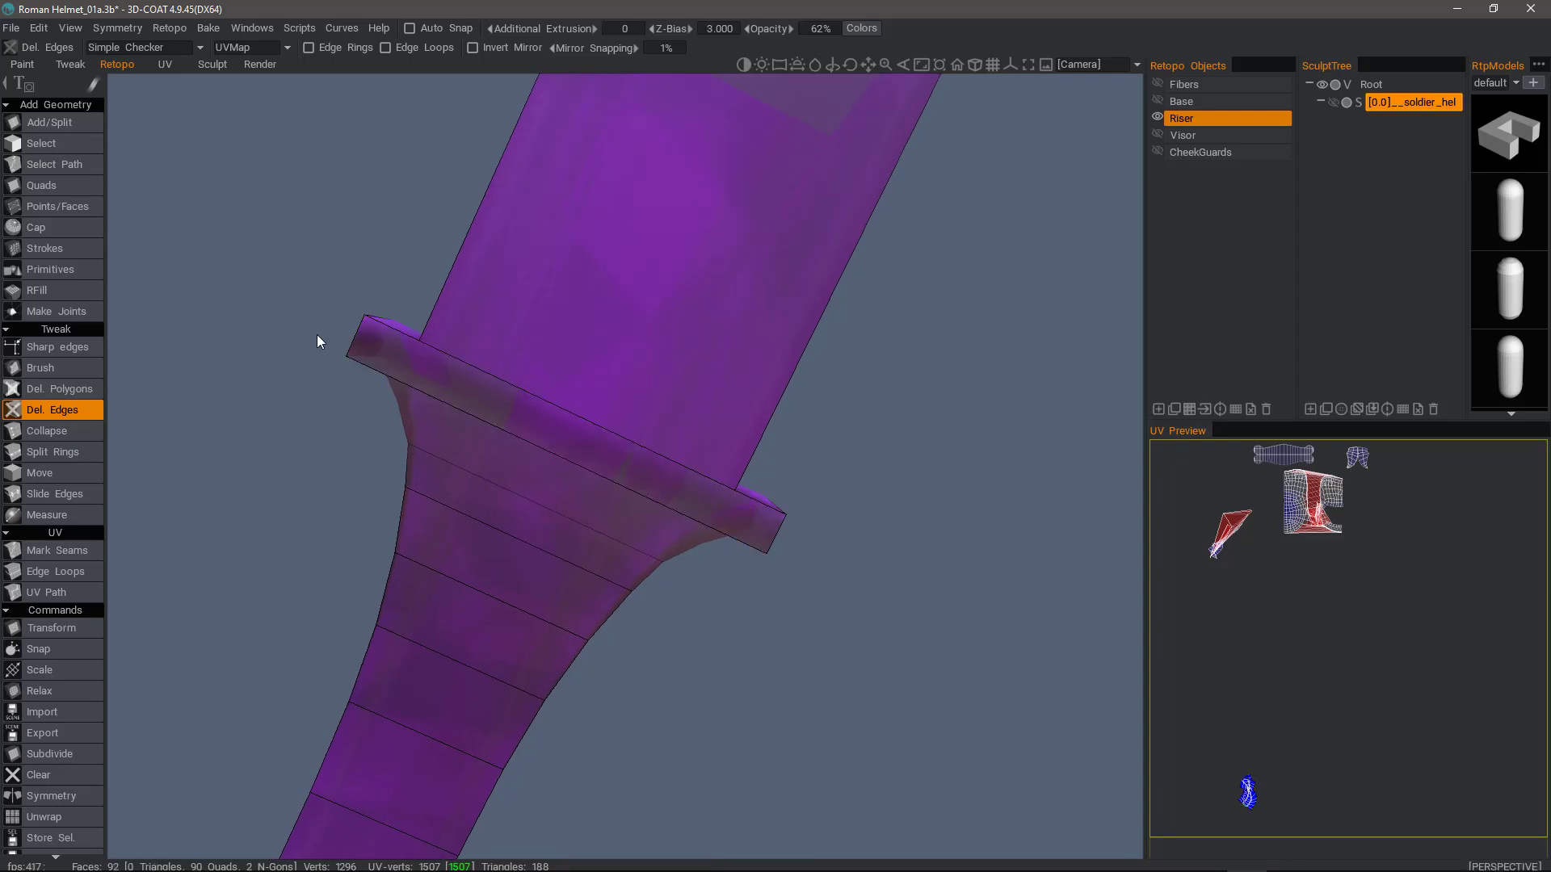
- Split the Riser's underside lengthwise with two edge loops, one near each side, aligned with the wall corners above the flange
{"action": "right_click_drag", "start_coordinate": [299, 273], "coordinate": [154, 360]}
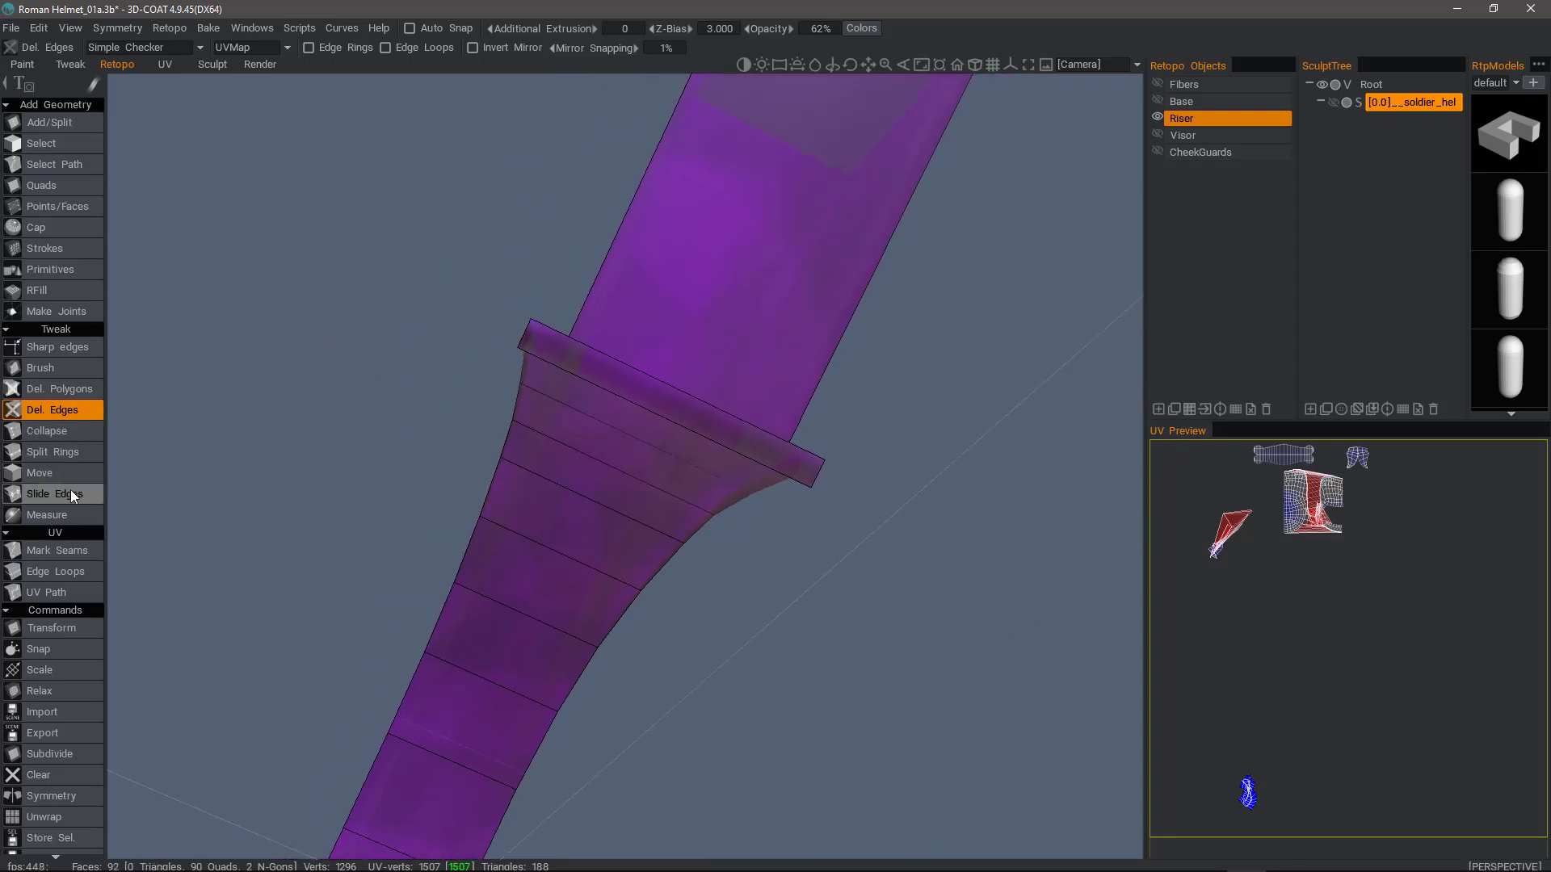
{"action": "left_click", "coordinate": [72, 454]}
{"action": "left_click_drag", "start_coordinate": [210, 440], "coordinate": [436, 400], "text": "alt"}
{"action": "right_click_drag", "start_coordinate": [448, 404], "coordinate": [558, 367], "text": "alt"}
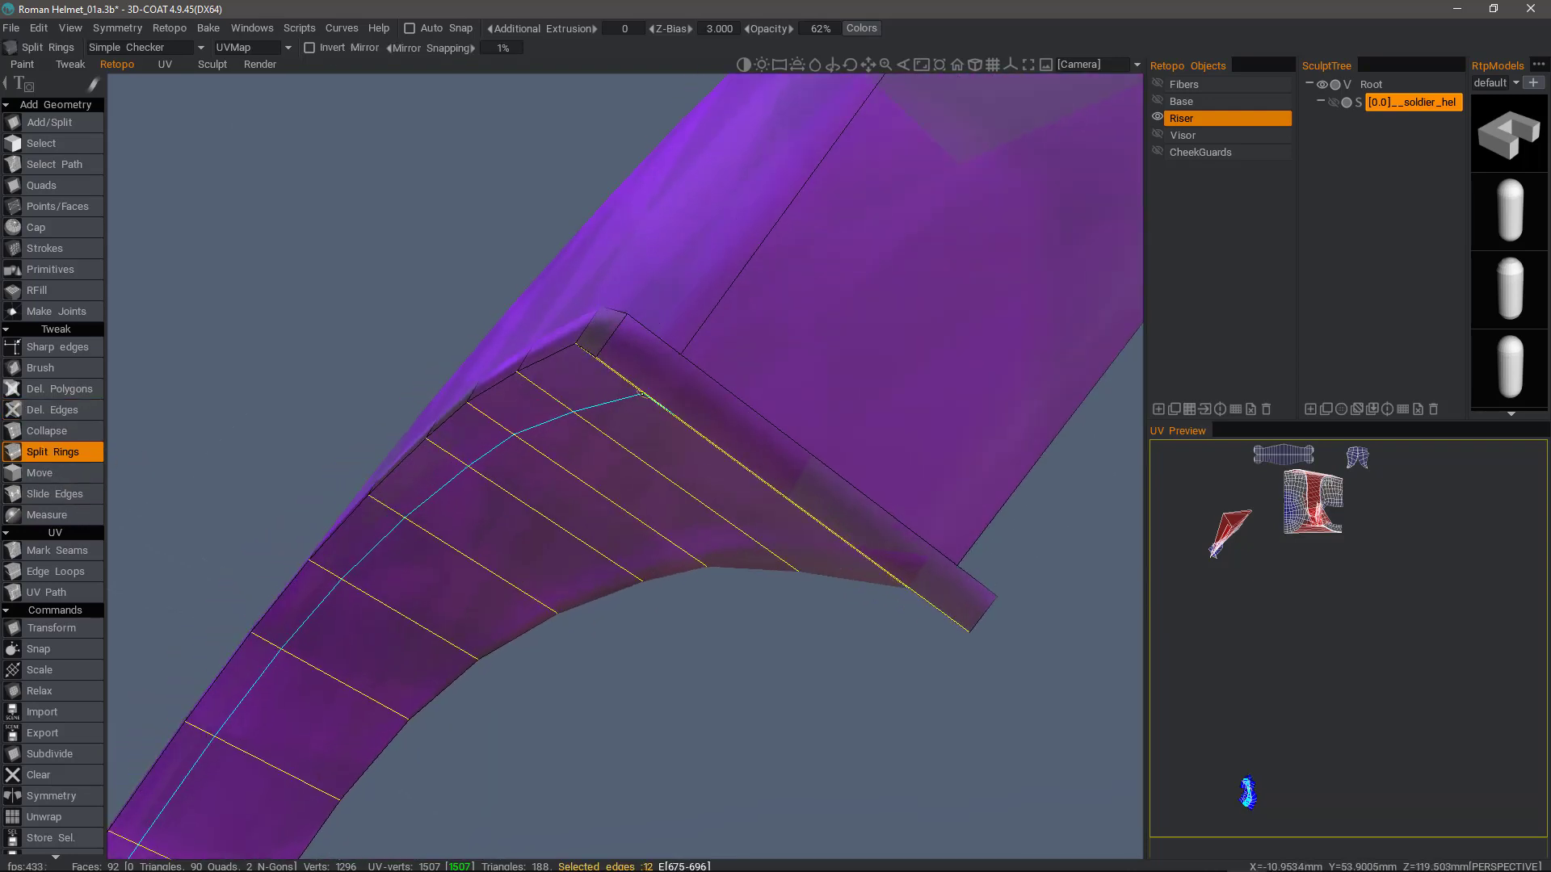
{"action": "left_click_drag", "start_coordinate": [557, 368], "coordinate": [639, 378], "text": "alt"}
{"action": "left_click", "coordinate": [608, 378]}
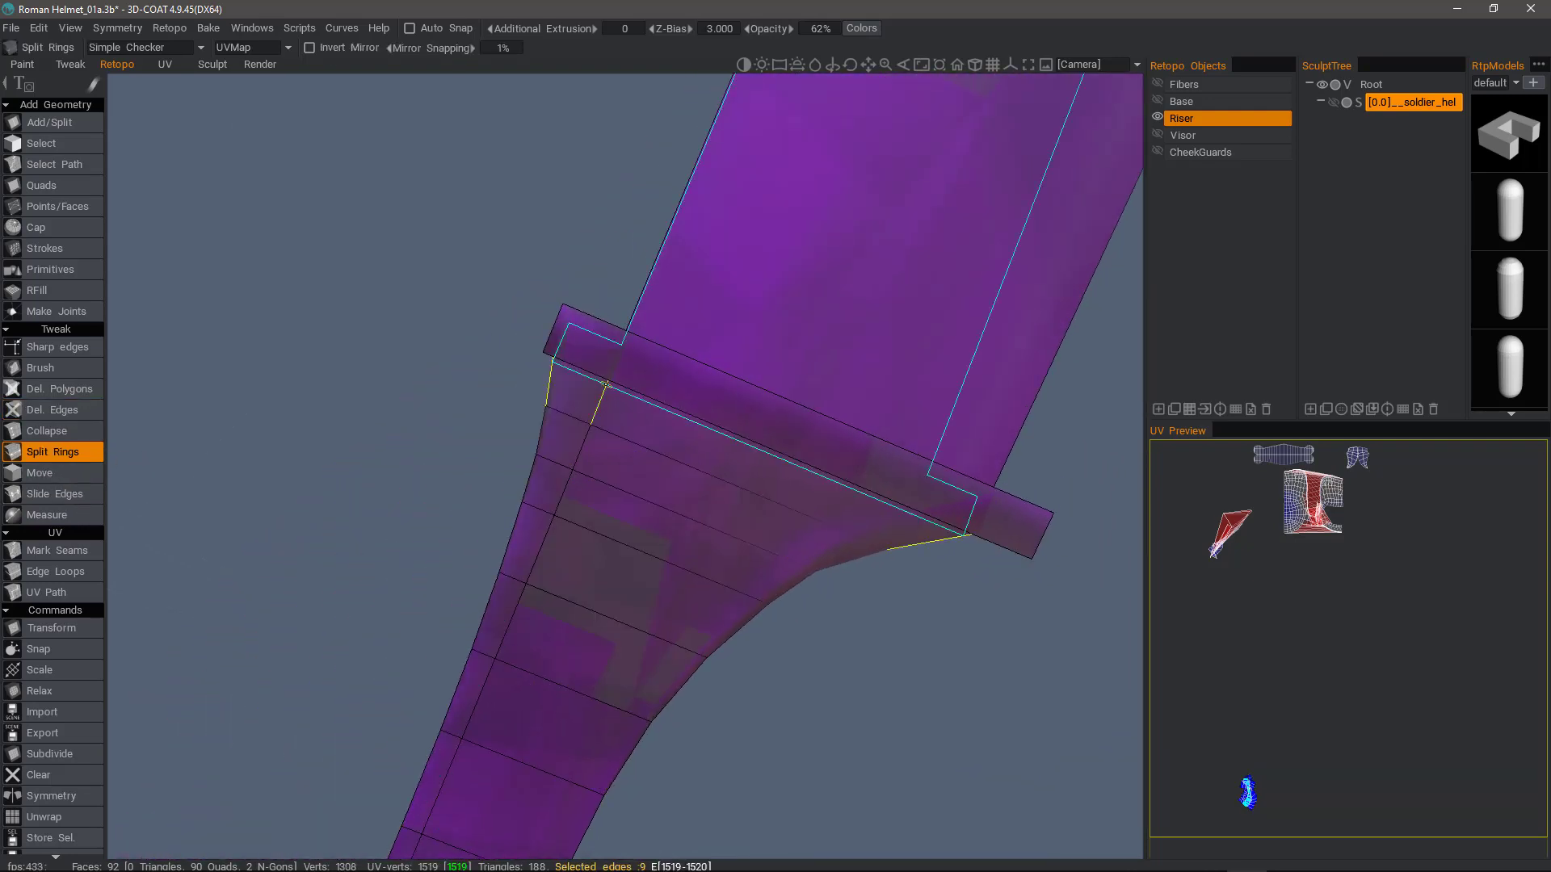
{"action": "left_click_drag", "start_coordinate": [795, 484], "coordinate": [852, 517], "text": "alt"}
{"action": "left_click", "coordinate": [853, 517]}
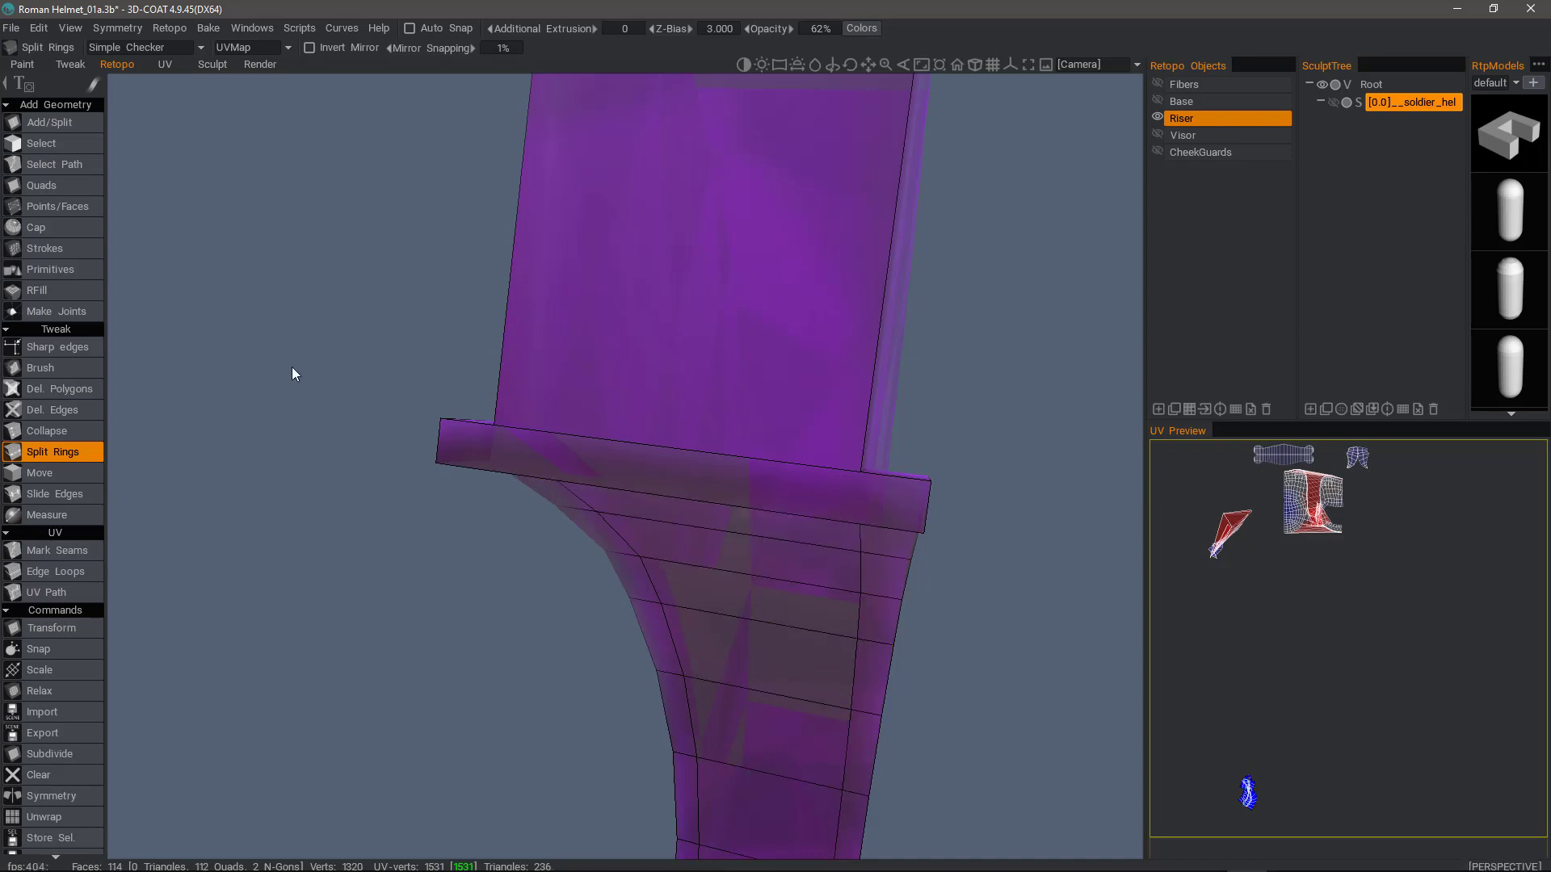
- Set the Add/Split radius to 1.035 and connect both underside loops to the wall corners across the nearer flange end face
{"action": "left_click", "coordinate": [62, 124]}
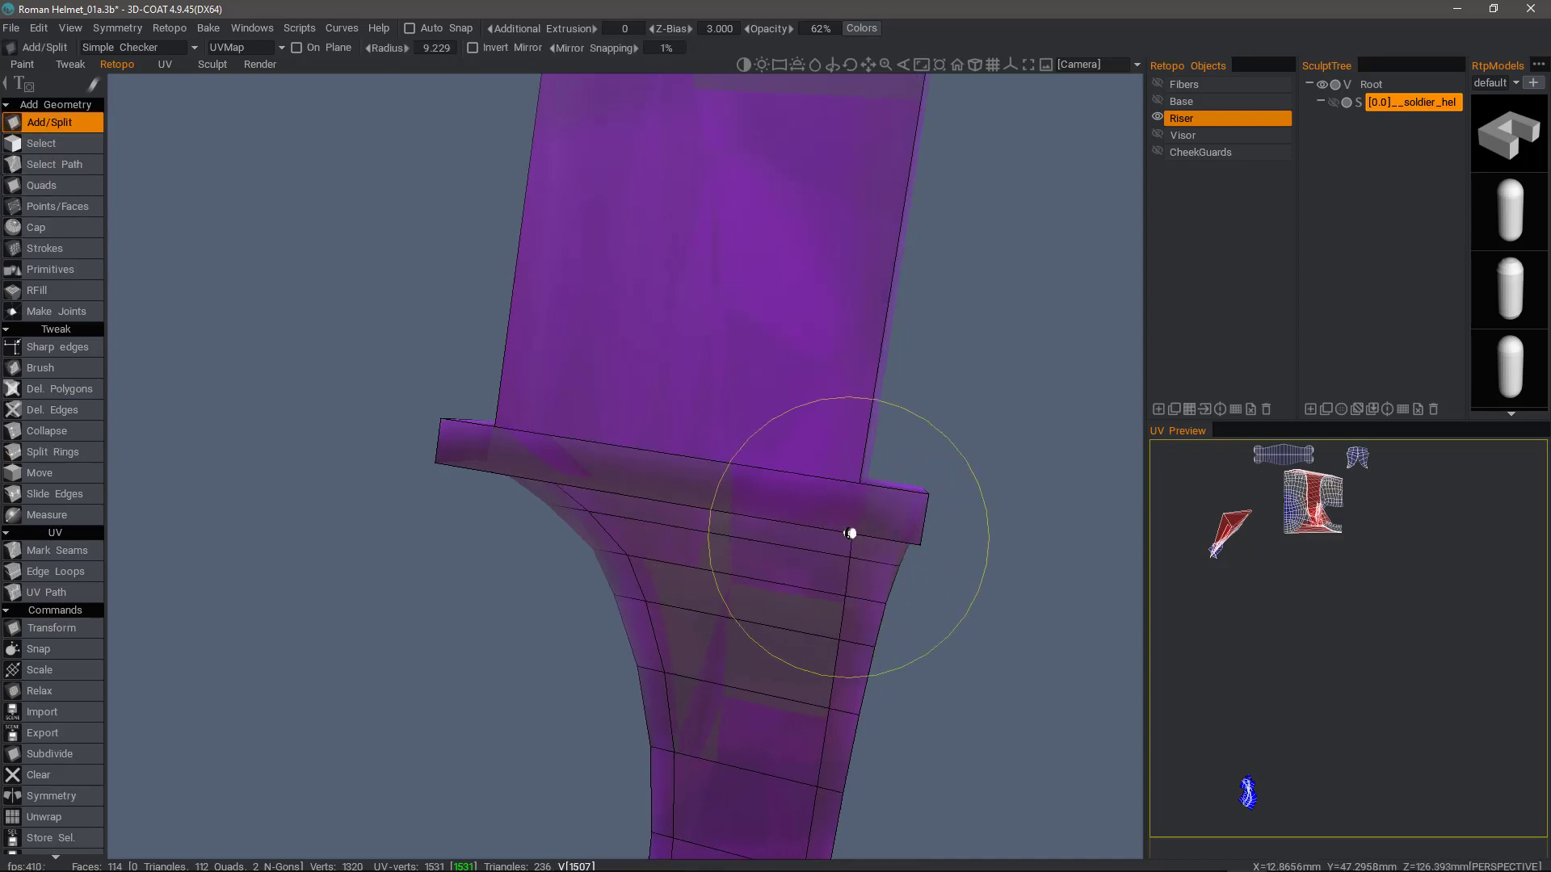
{"action": "scroll", "coordinate": [848, 533], "scroll_direction": "up", "scroll_amount": 5}
{"action": "scroll", "coordinate": [847, 530], "scroll_direction": "down", "scroll_amount": 12}
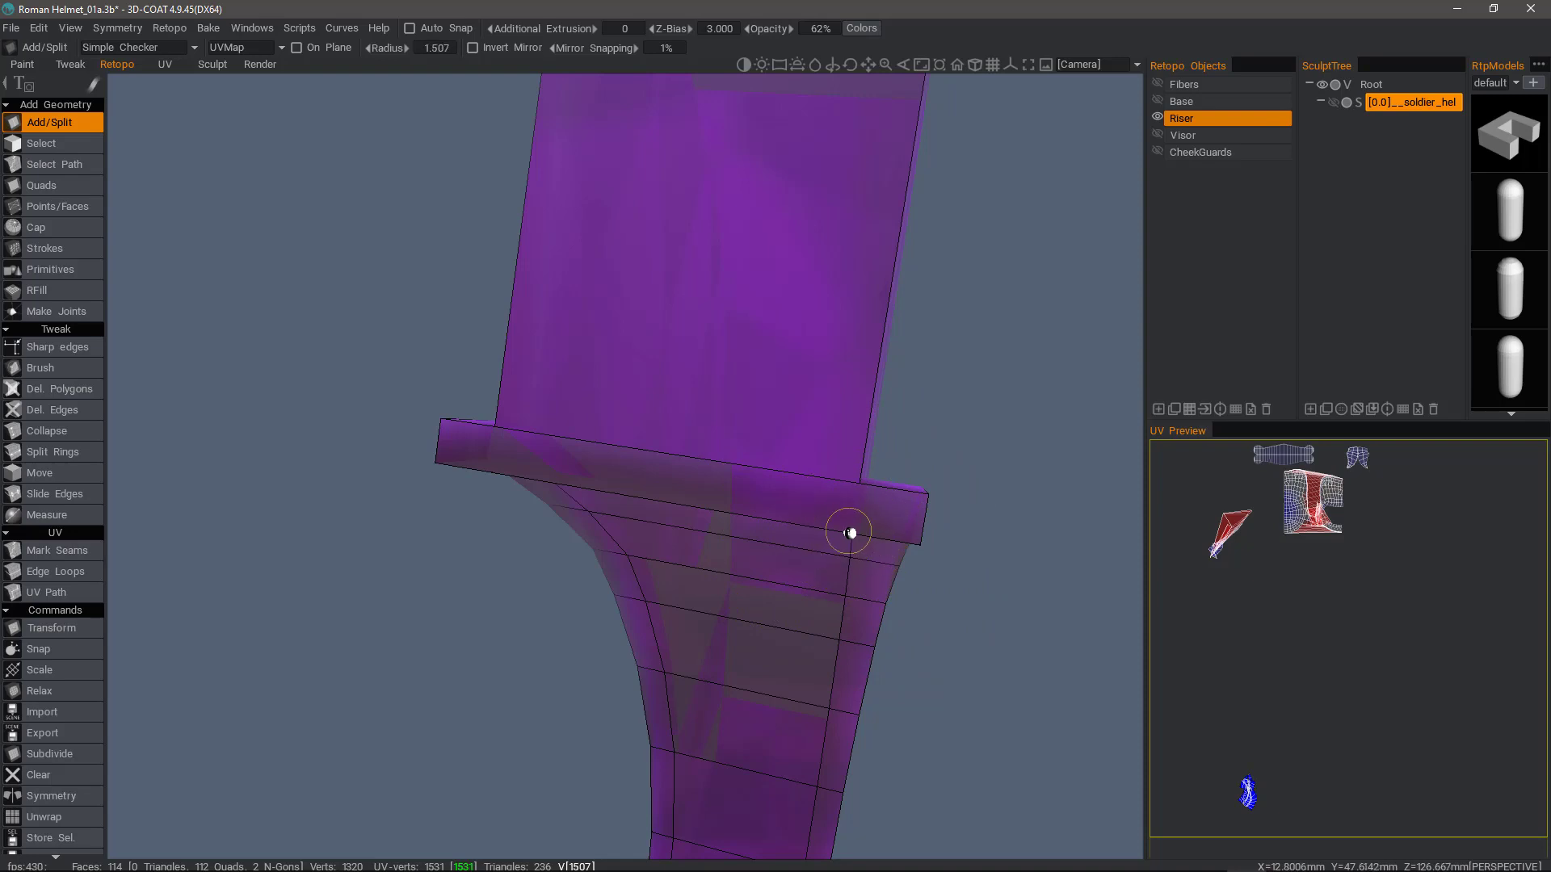
{"action": "left_click", "coordinate": [859, 483]}
{"action": "key", "text": "Escape"}
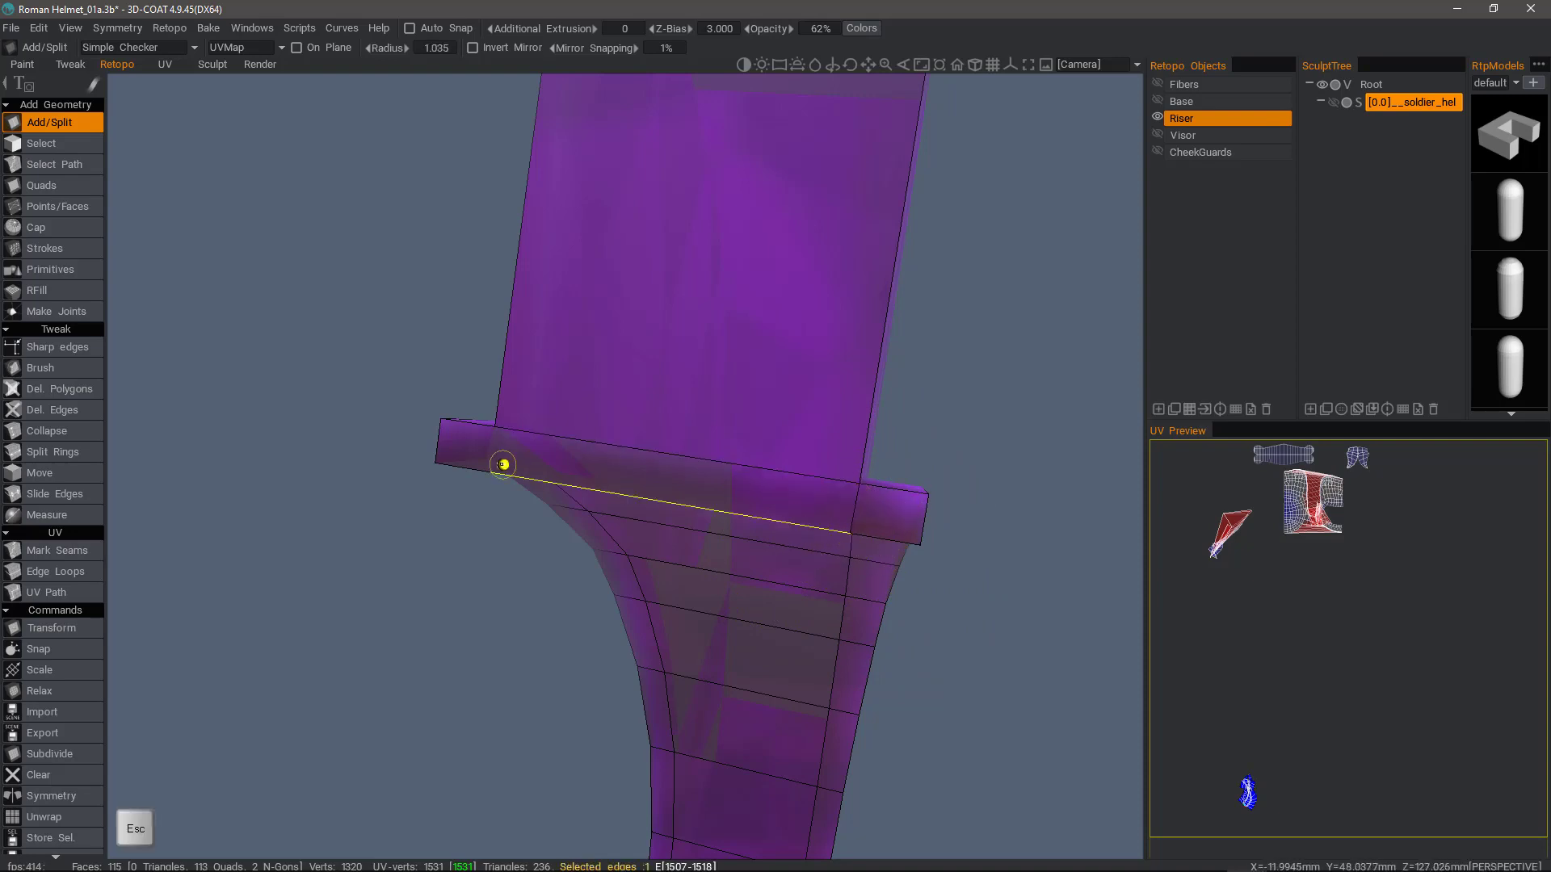
{"action": "left_click", "coordinate": [491, 473]}
{"action": "left_click", "coordinate": [496, 426]}
- Add two short edges across the flange face at the Riser's other end, joining the underside loops to the wall corners
{"action": "left_click_drag", "start_coordinate": [383, 362], "coordinate": [557, 452]}
{"action": "left_click_drag", "start_coordinate": [583, 398], "coordinate": [428, 418]}
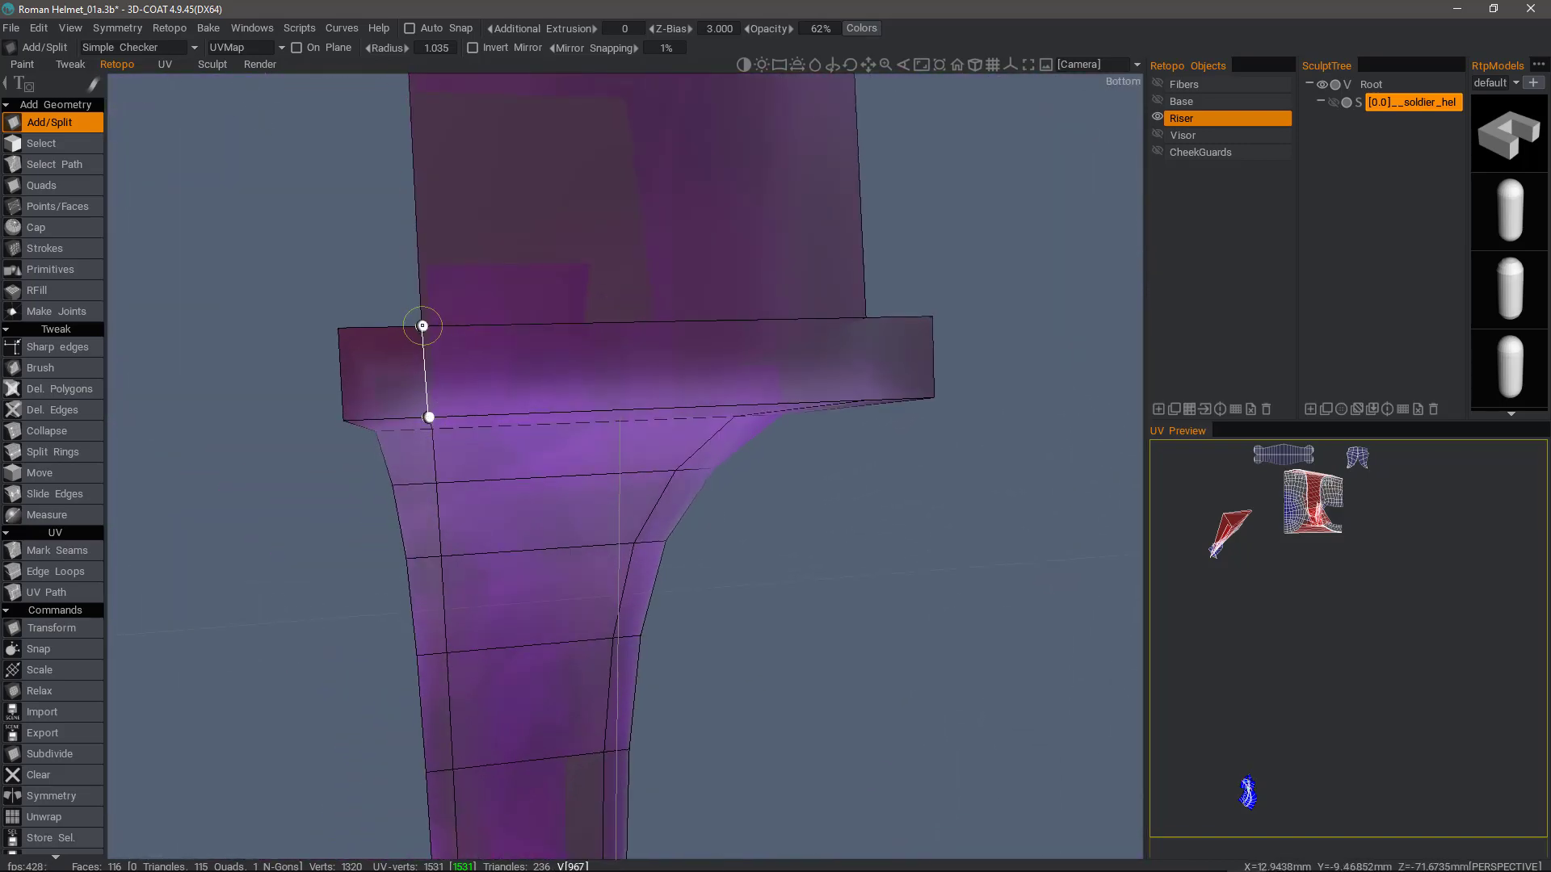
{"action": "left_click", "coordinate": [422, 326]}
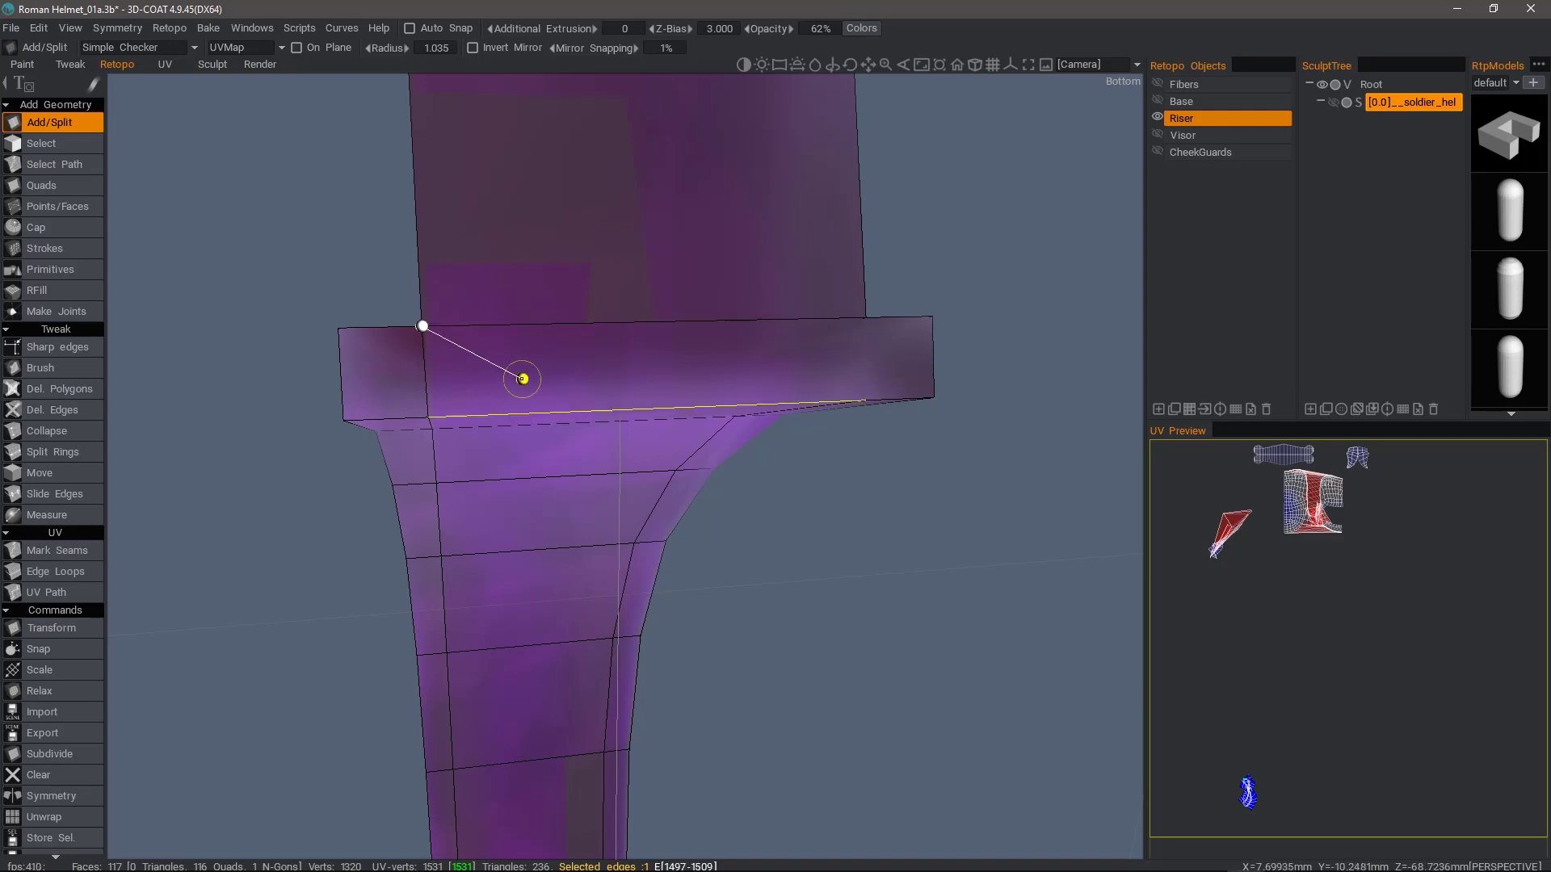
{"action": "left_click_drag", "start_coordinate": [824, 420], "coordinate": [672, 275], "text": "alt"}
{"action": "left_click", "coordinate": [788, 445]}
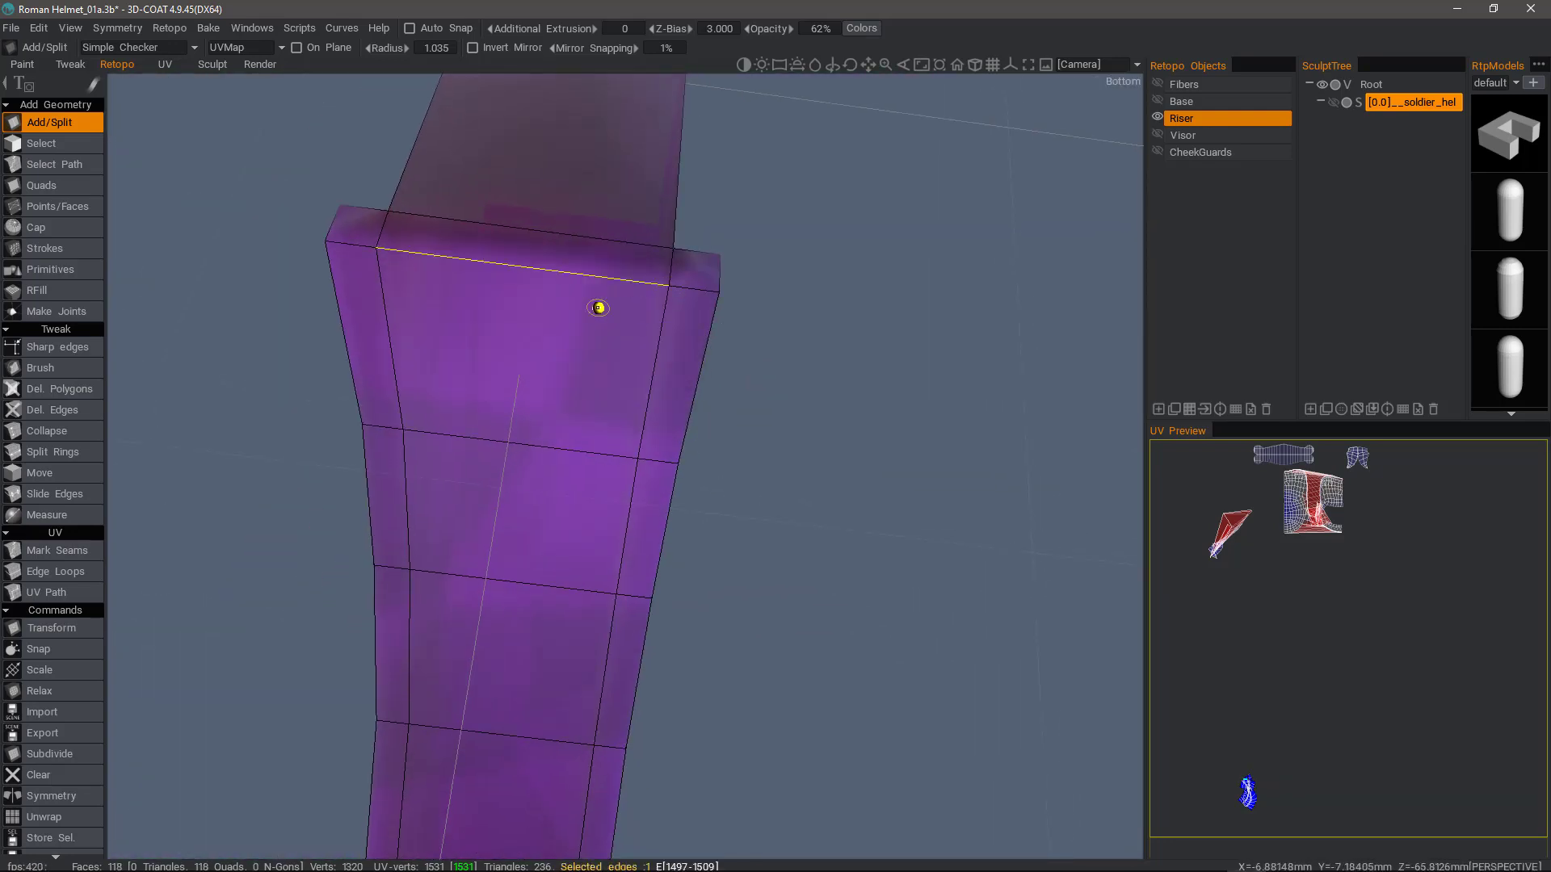
- Split the Riser's outer side wall with an edge ring running around the arch at a ratio of 0.5
{"action": "left_click_drag", "start_coordinate": [598, 308], "coordinate": [320, 413], "text": "alt"}
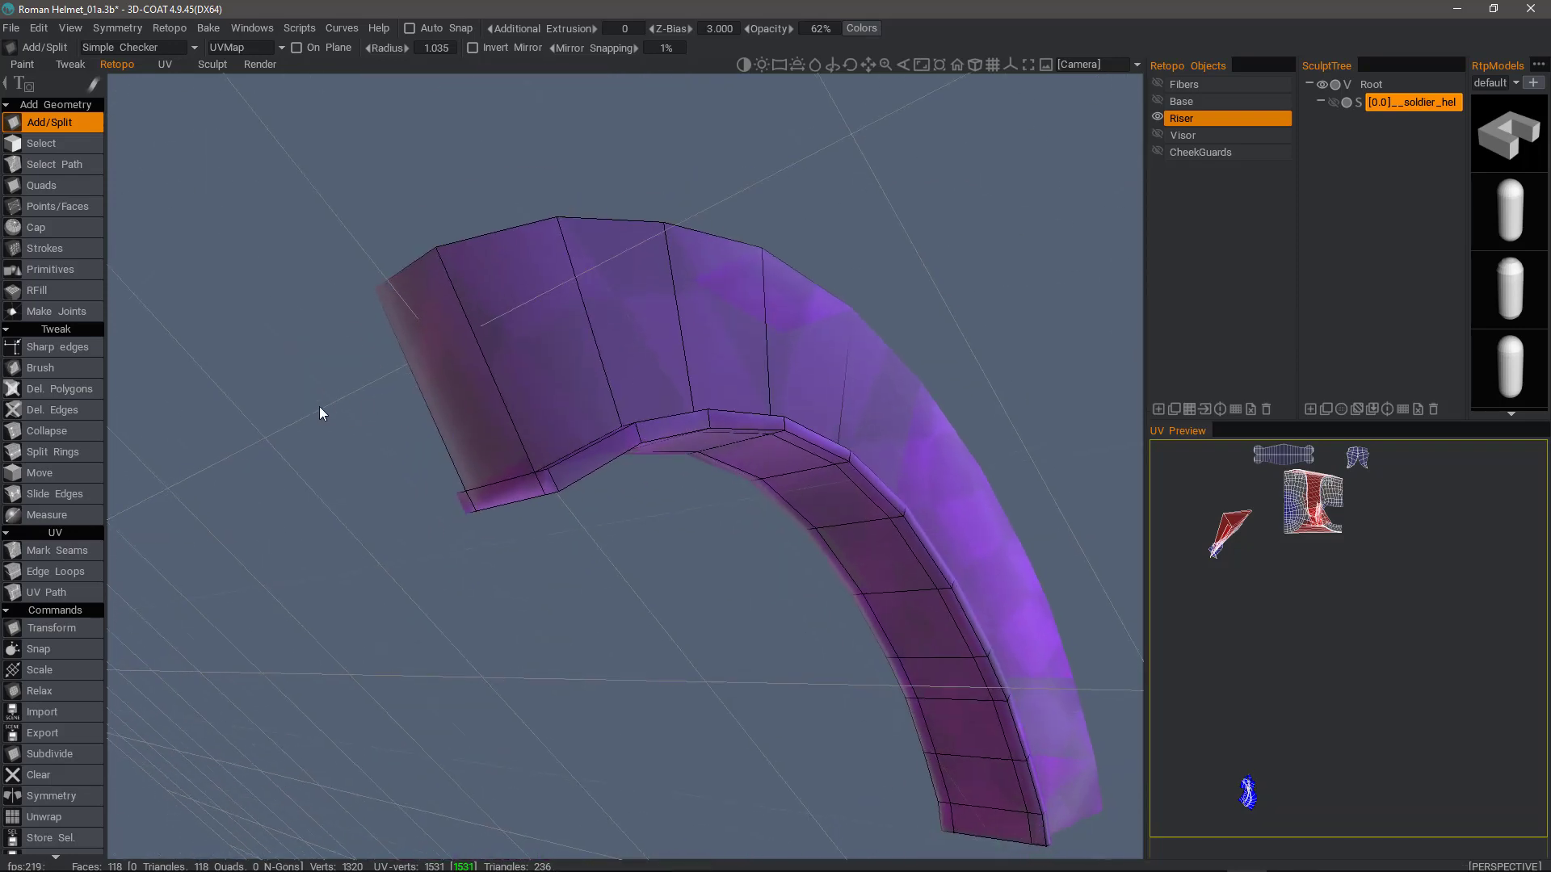
{"action": "left_click", "coordinate": [91, 454]}
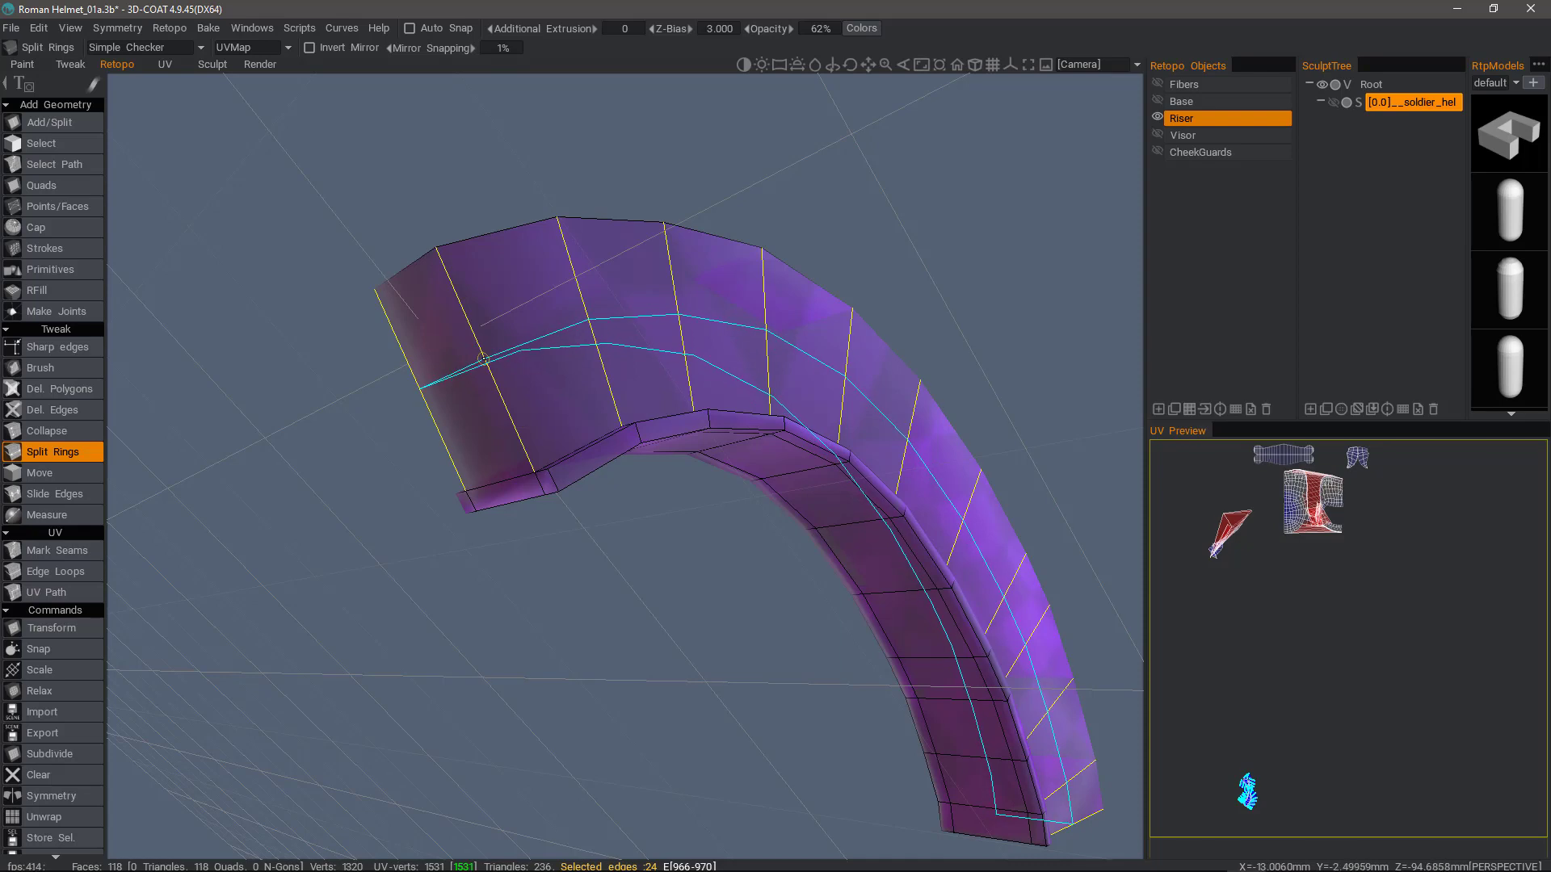
{"action": "right_click", "coordinate": [488, 361]}
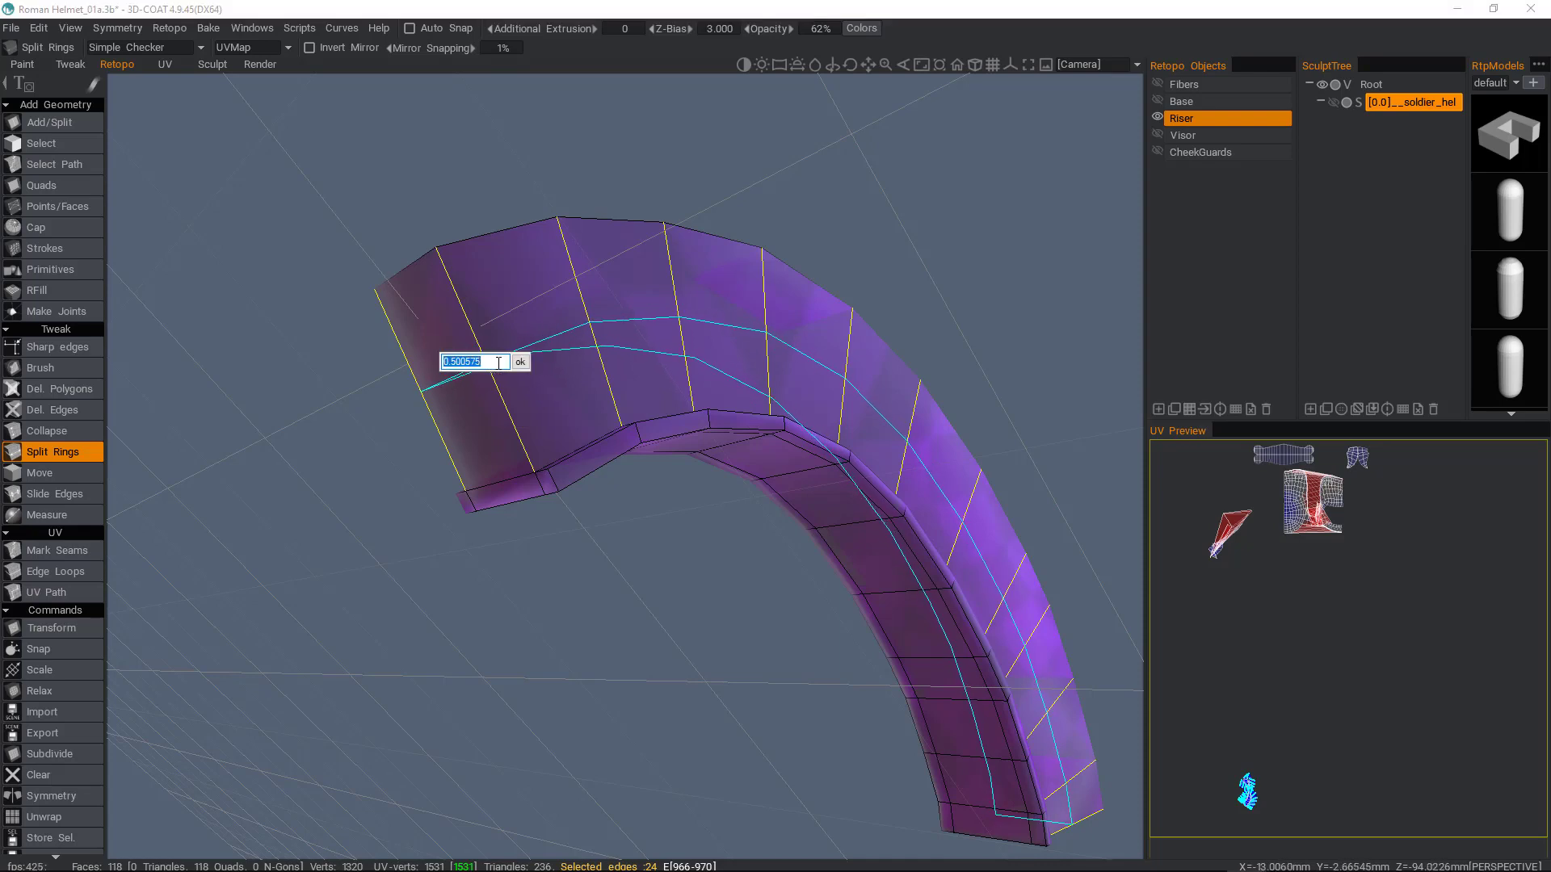
{"action": "type", "text": ".5"}
{"action": "key", "text": "Return"}
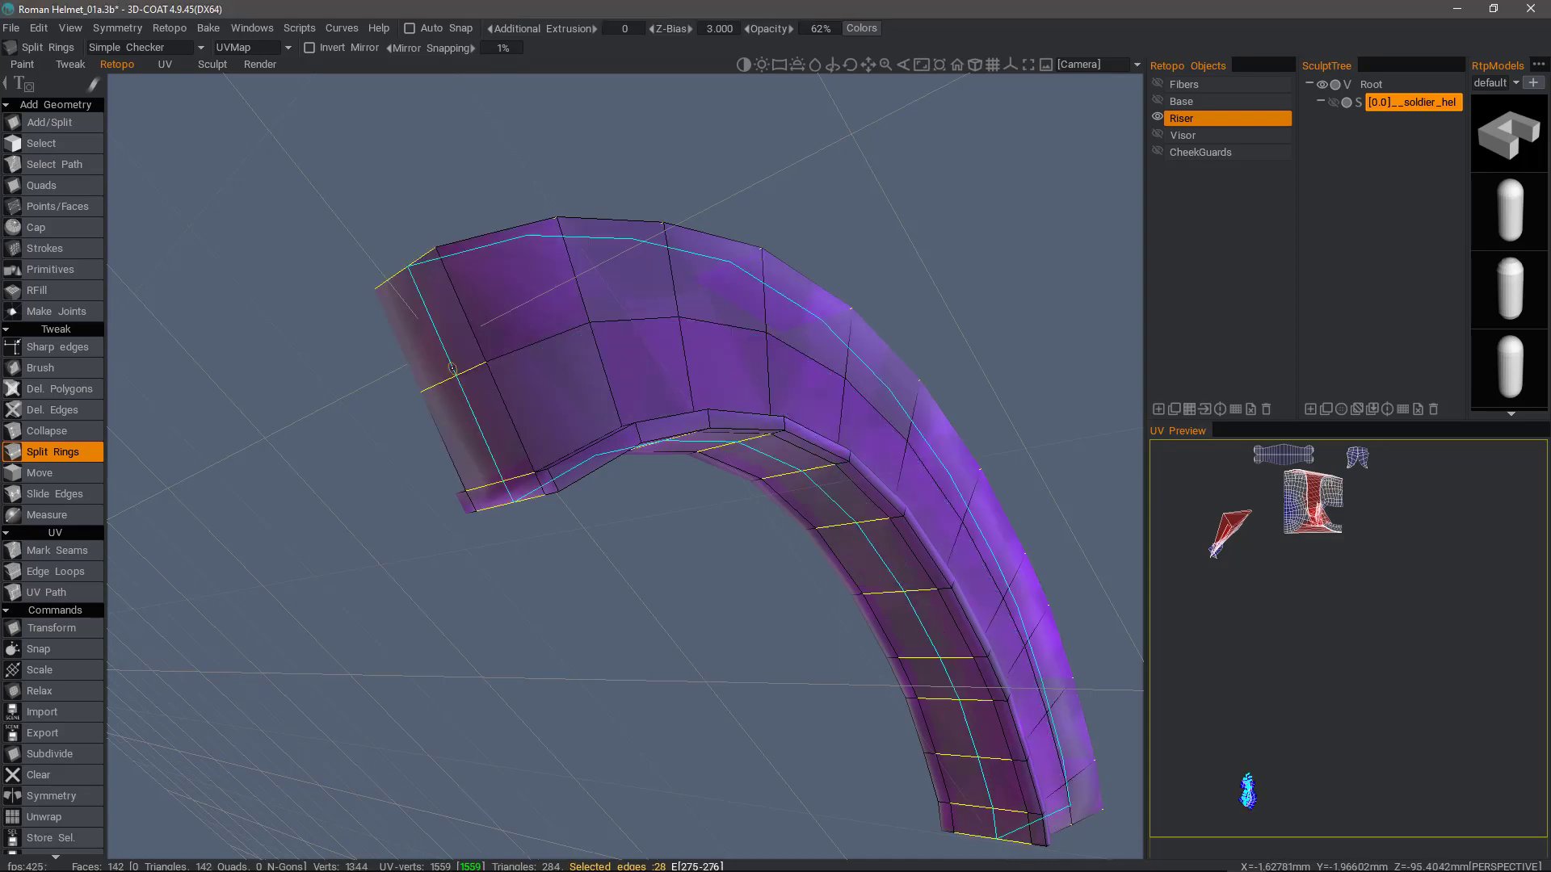
- Select the Riser's sharp edges using a crease angle of 56.4, limited to the current group and UV set
{"action": "left_click_drag", "start_coordinate": [287, 320], "coordinate": [191, 268]}
{"action": "left_click", "coordinate": [65, 144]}
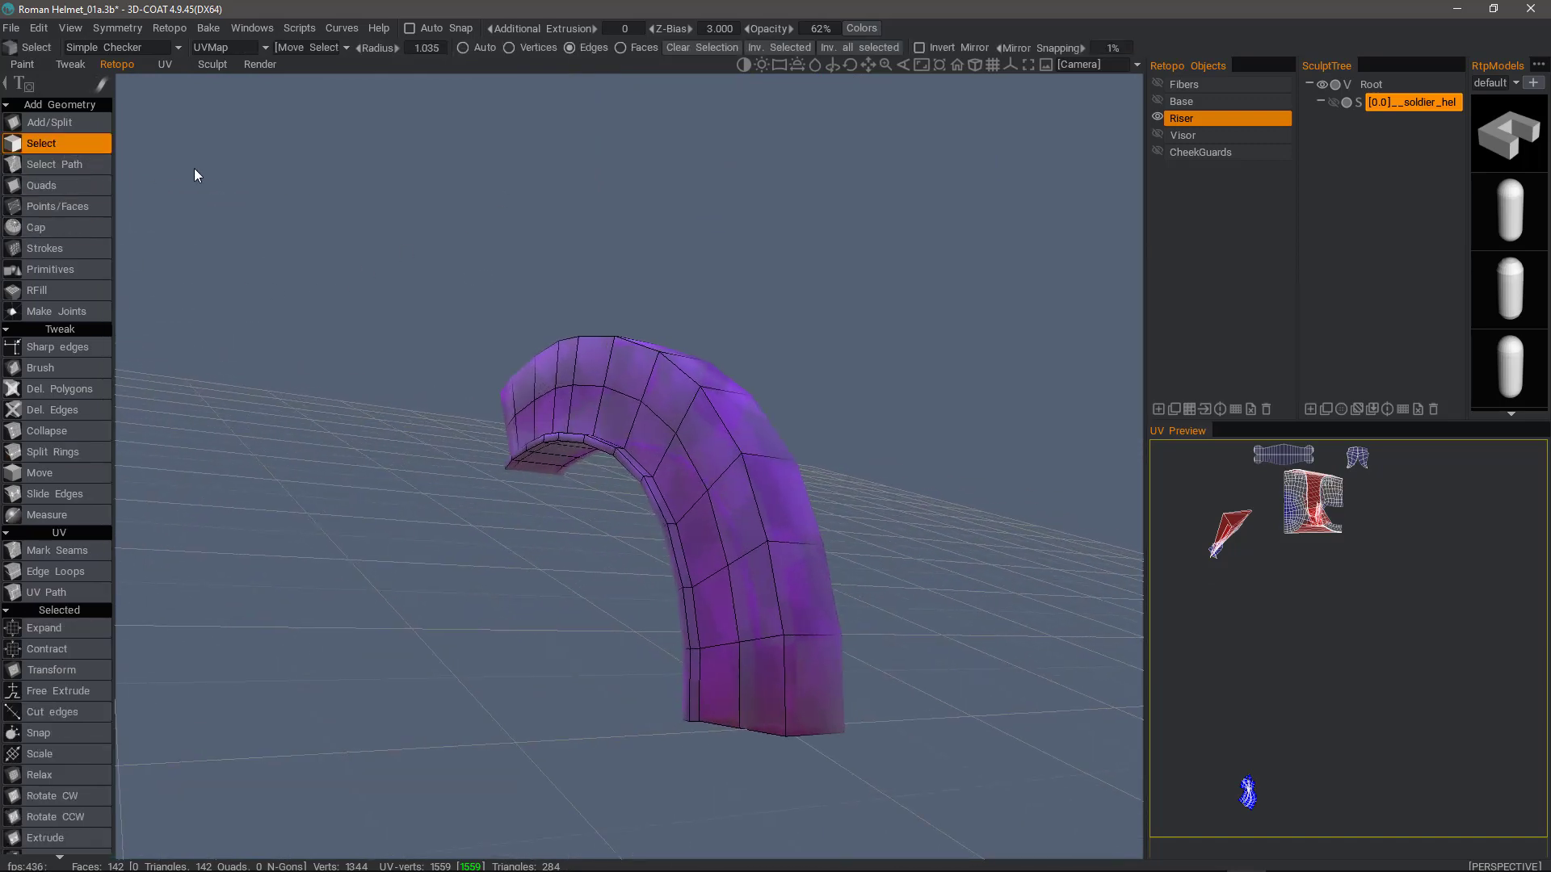
{"action": "left_click_drag", "start_coordinate": [527, 113], "coordinate": [569, 430]}
{"action": "key", "text": "space"}
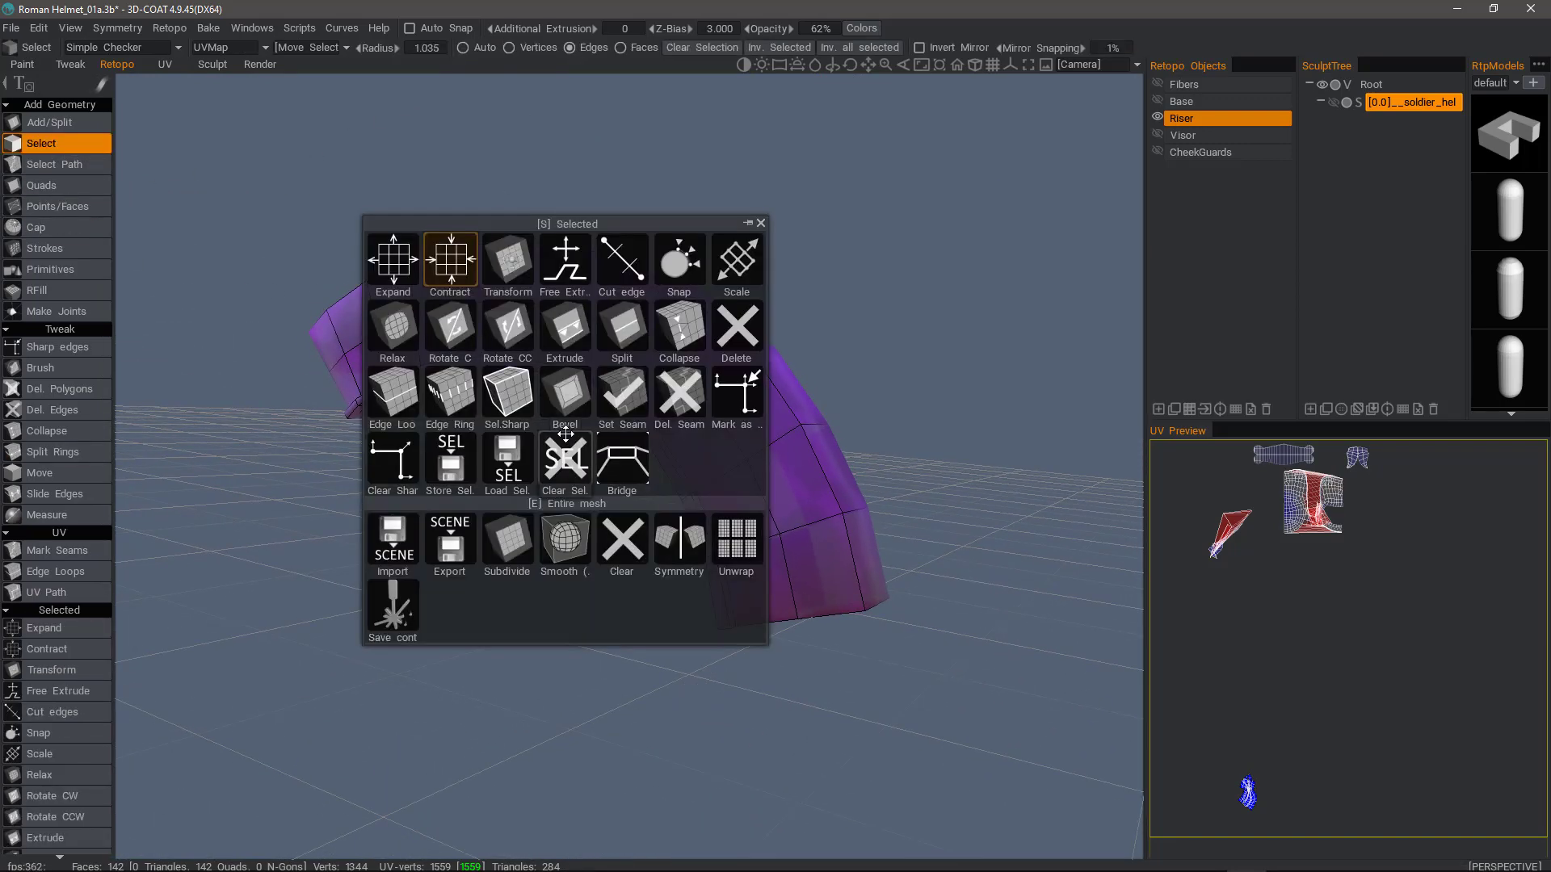
{"action": "left_click", "coordinate": [508, 399]}
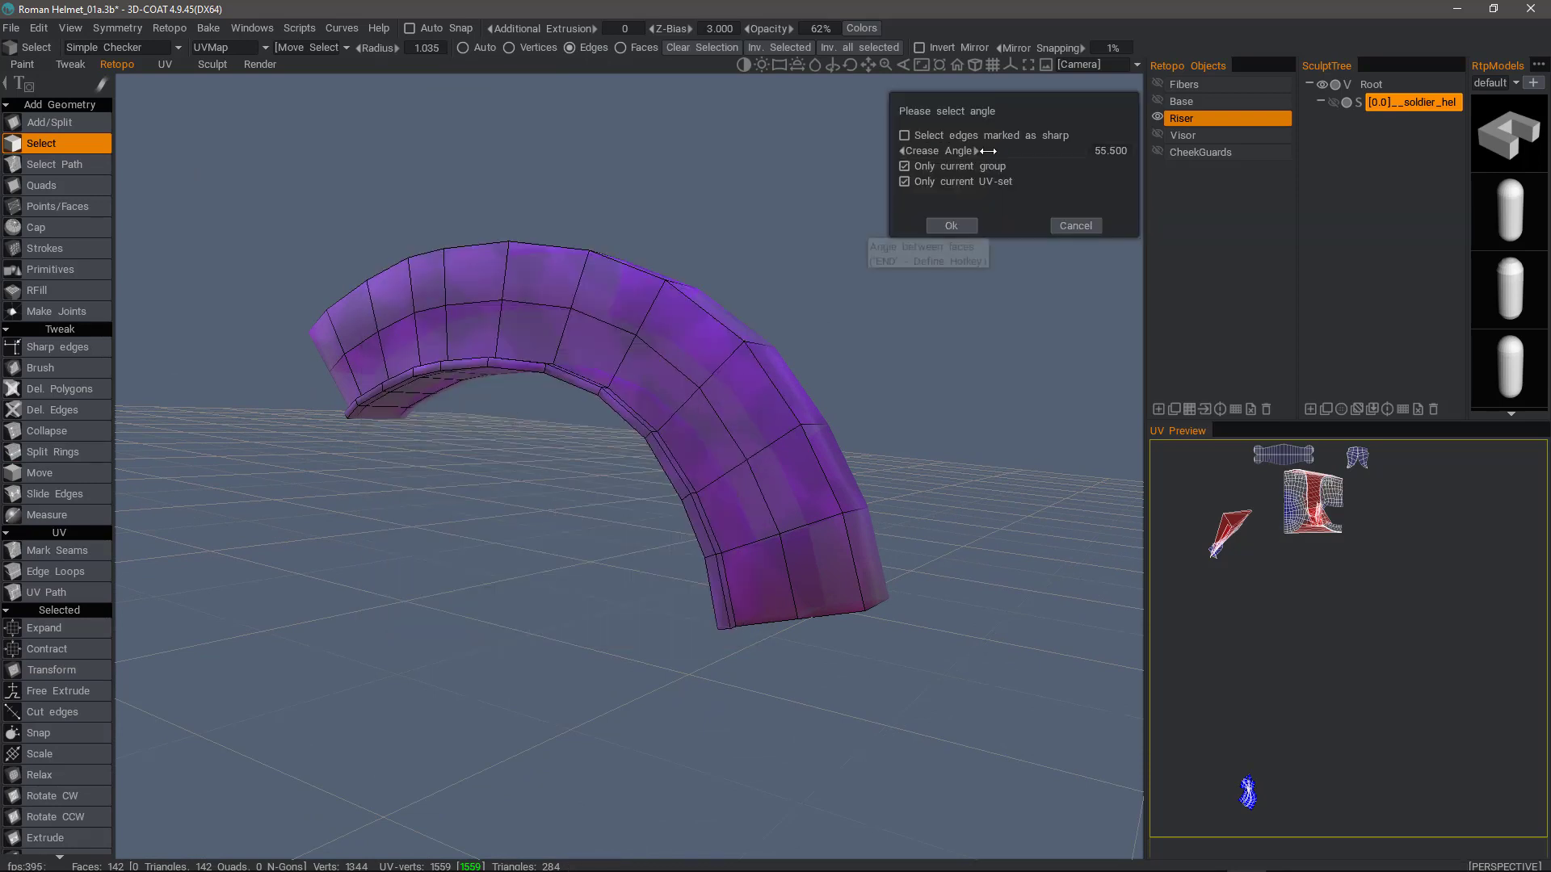
{"action": "left_click_drag", "start_coordinate": [988, 151], "coordinate": [990, 151]}
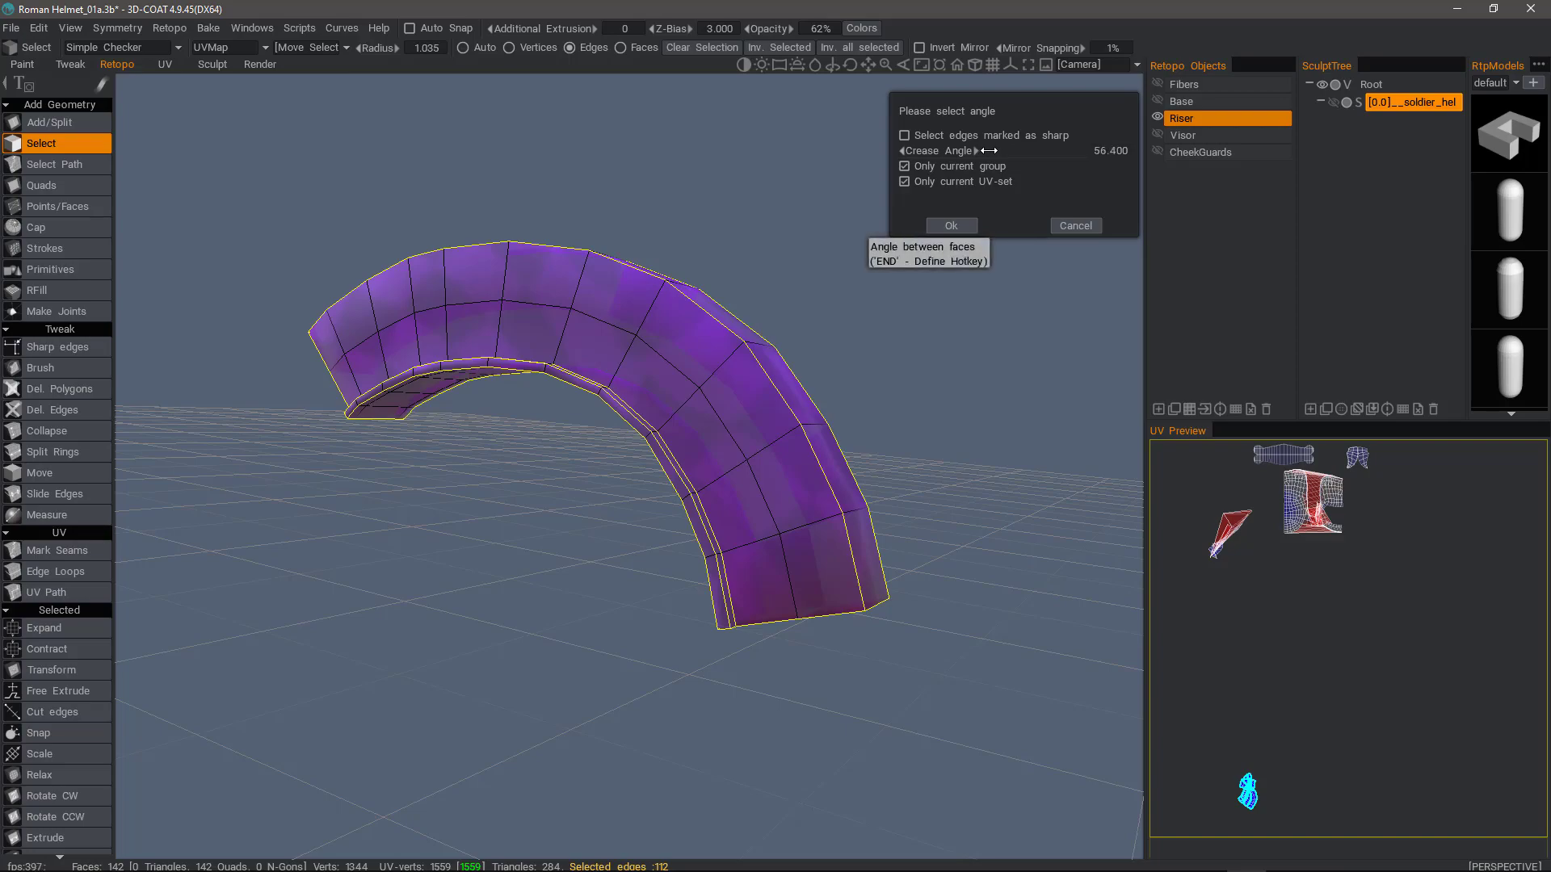
{"action": "left_click_drag", "start_coordinate": [880, 311], "coordinate": [723, 540]}
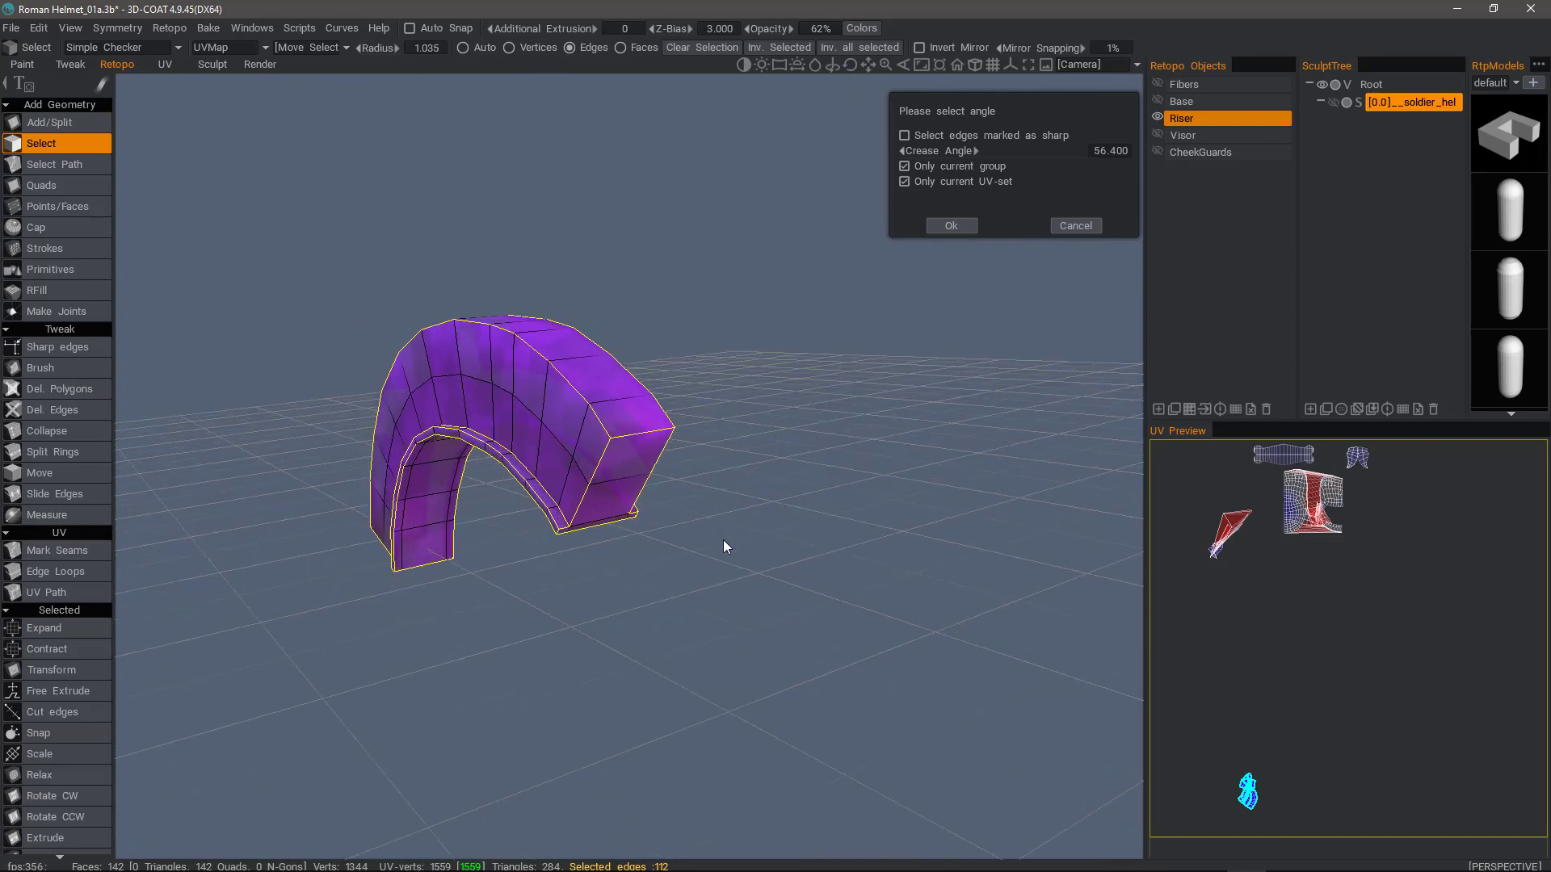
{"action": "left_click", "coordinate": [952, 225]}
- Bevel the Riser's selected sharp edges with a bevel size of 1.4 and the Conic (Old variant) option enabled
{"action": "left_click_drag", "start_coordinate": [632, 327], "coordinate": [576, 453]}
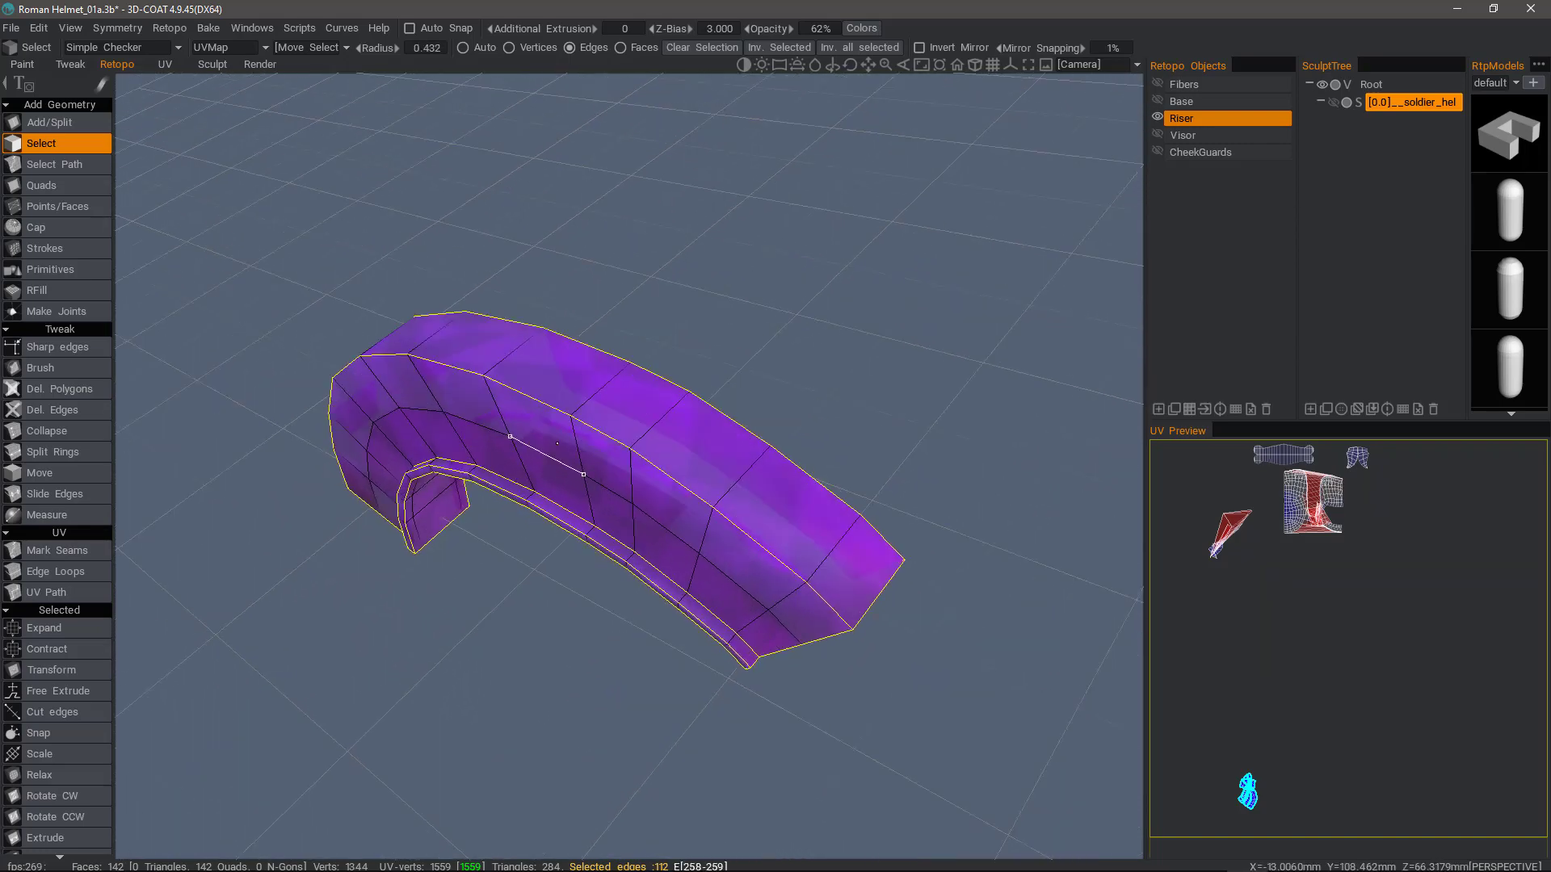
{"action": "key", "text": "space"}
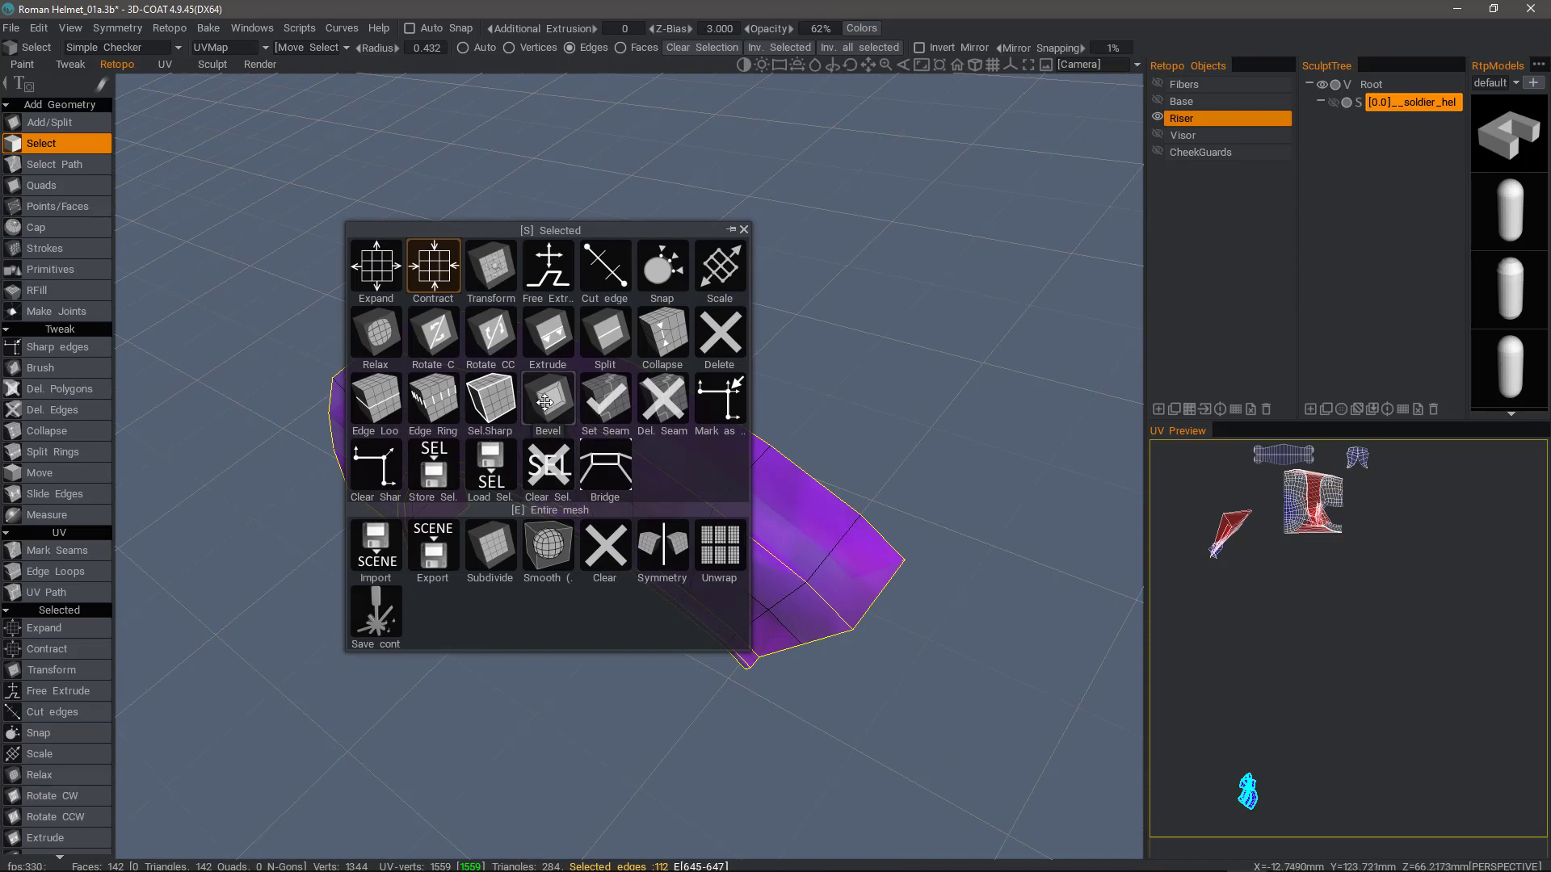
{"action": "left_click", "coordinate": [549, 404]}
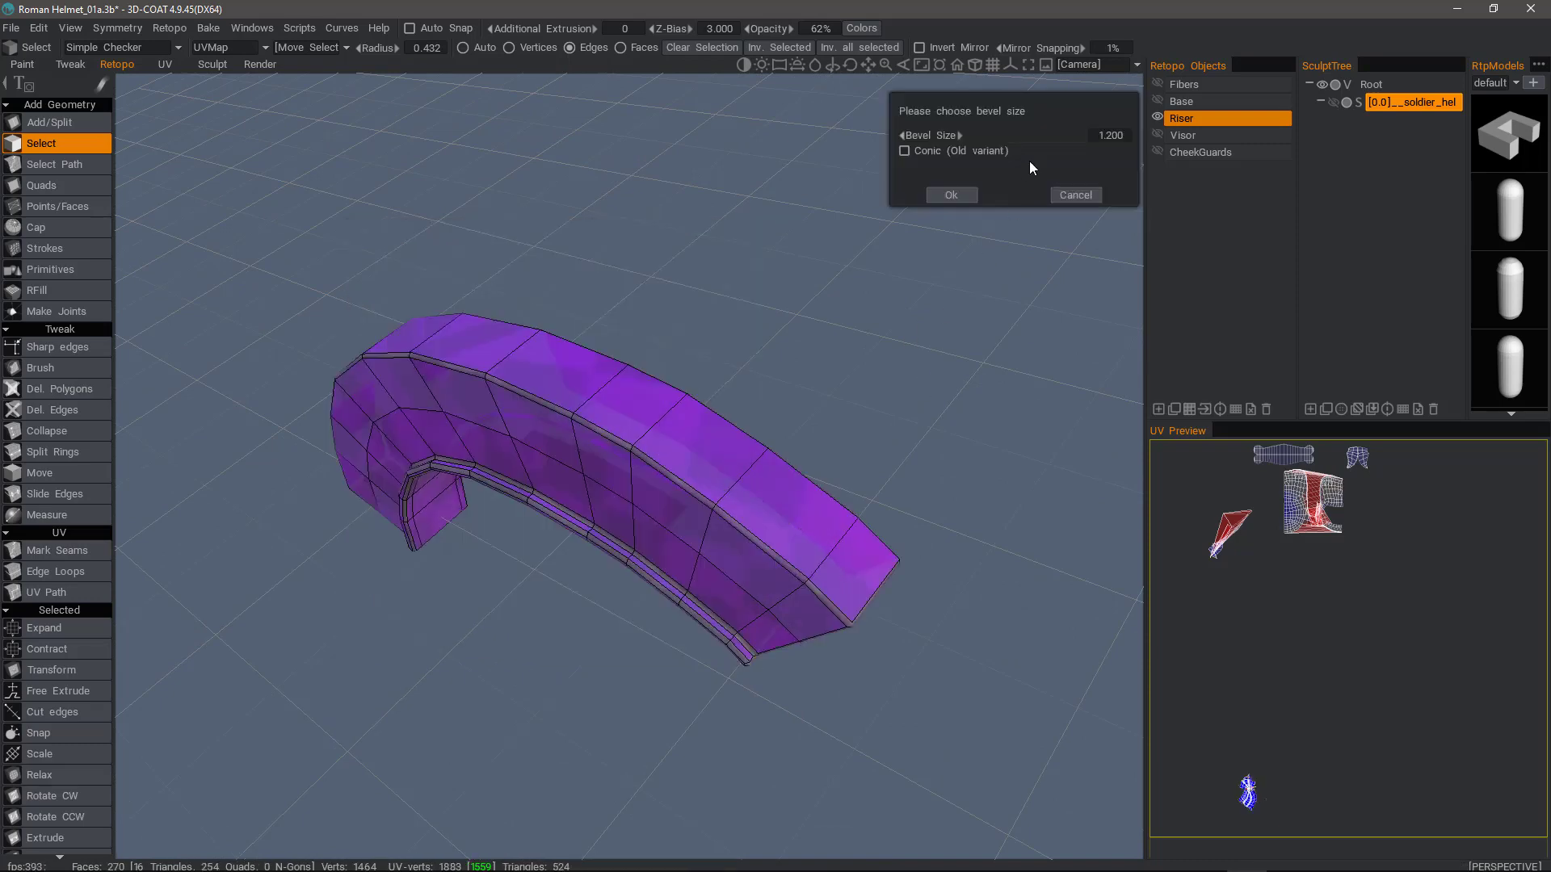
{"action": "left_click_drag", "start_coordinate": [921, 259], "coordinate": [863, 239]}
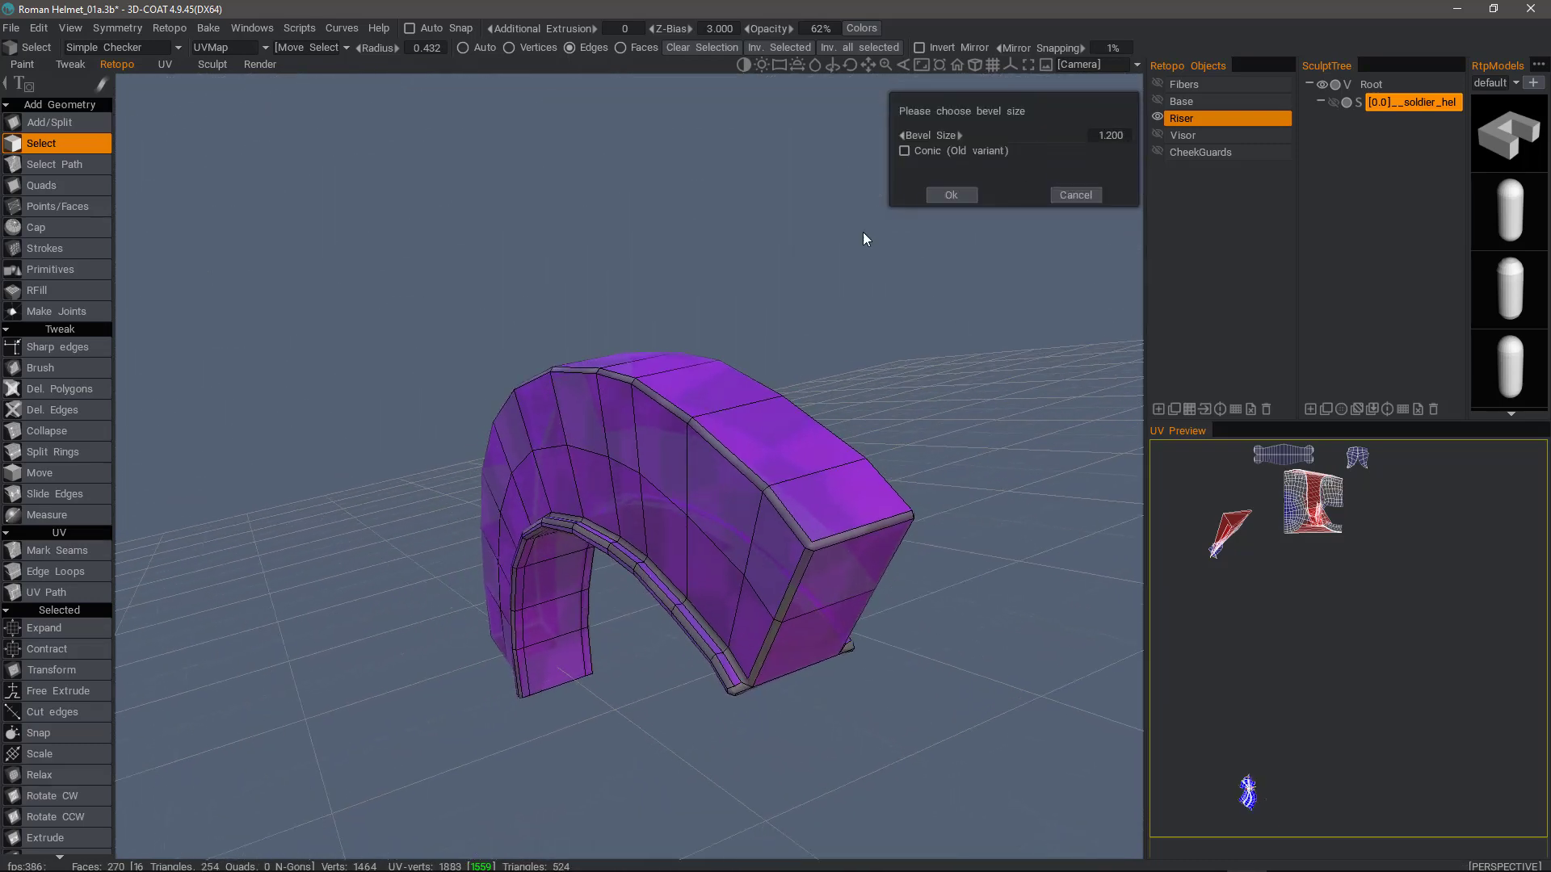
{"action": "left_click_drag", "start_coordinate": [1009, 137], "coordinate": [981, 142]}
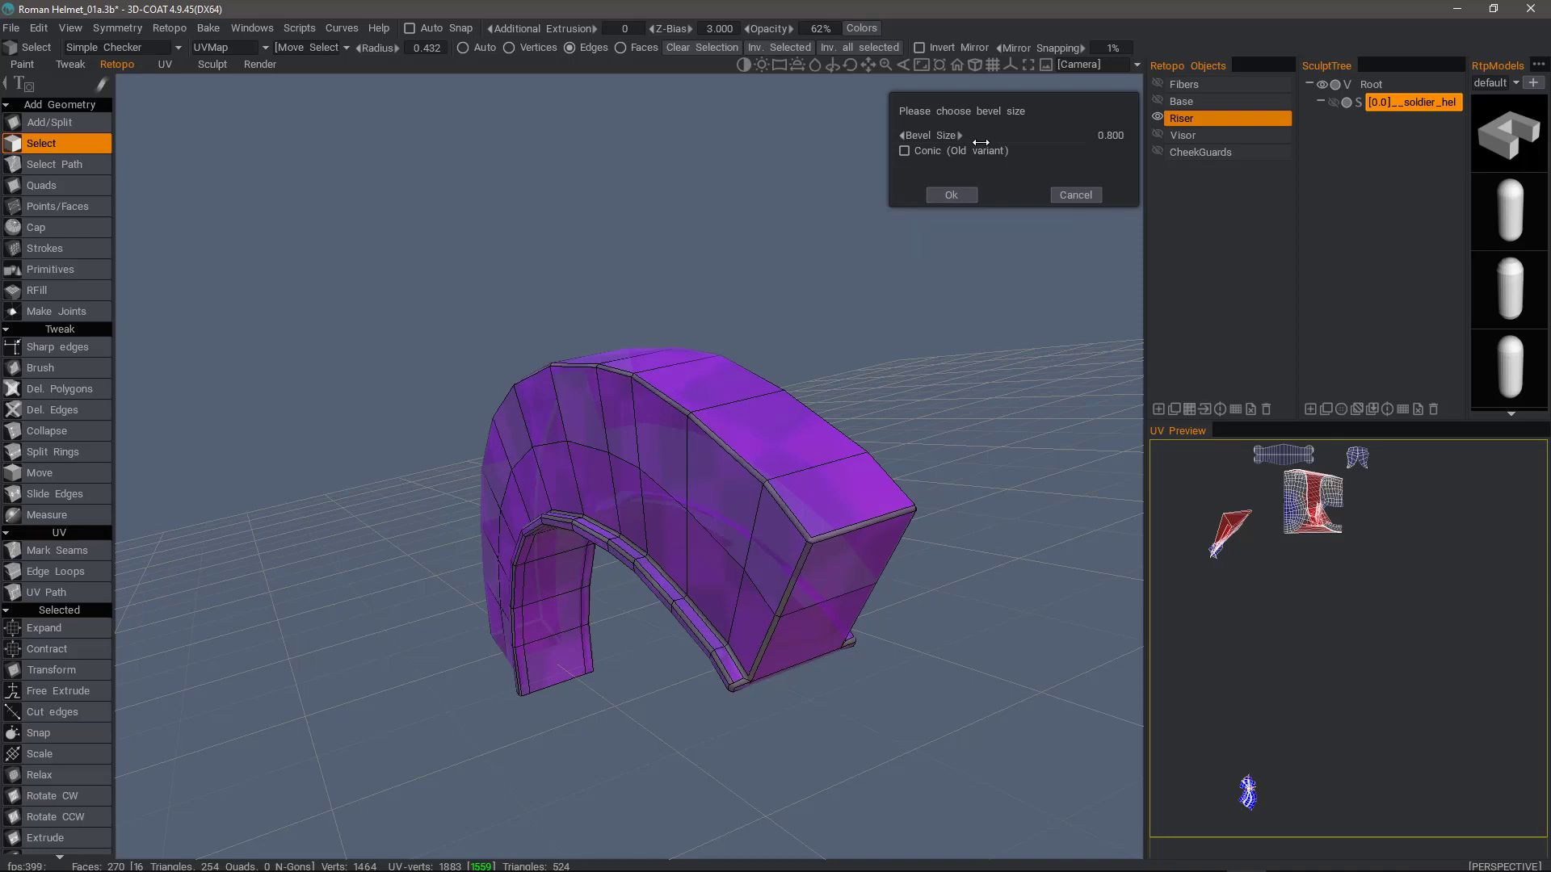
{"action": "left_click_drag", "start_coordinate": [618, 656], "coordinate": [881, 210]}
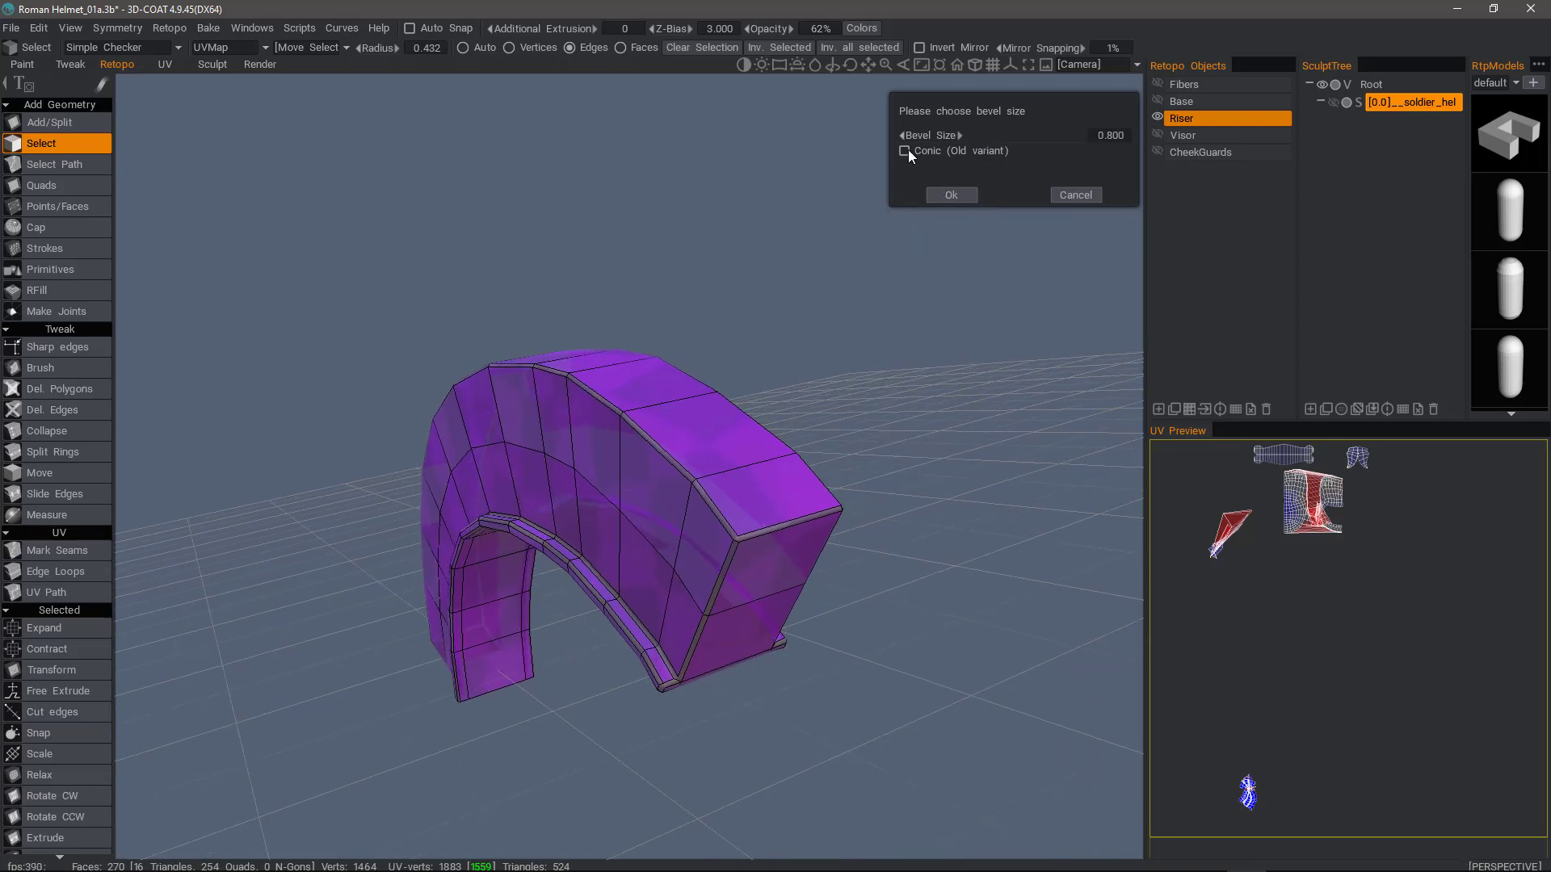
{"action": "left_click", "coordinate": [904, 151]}
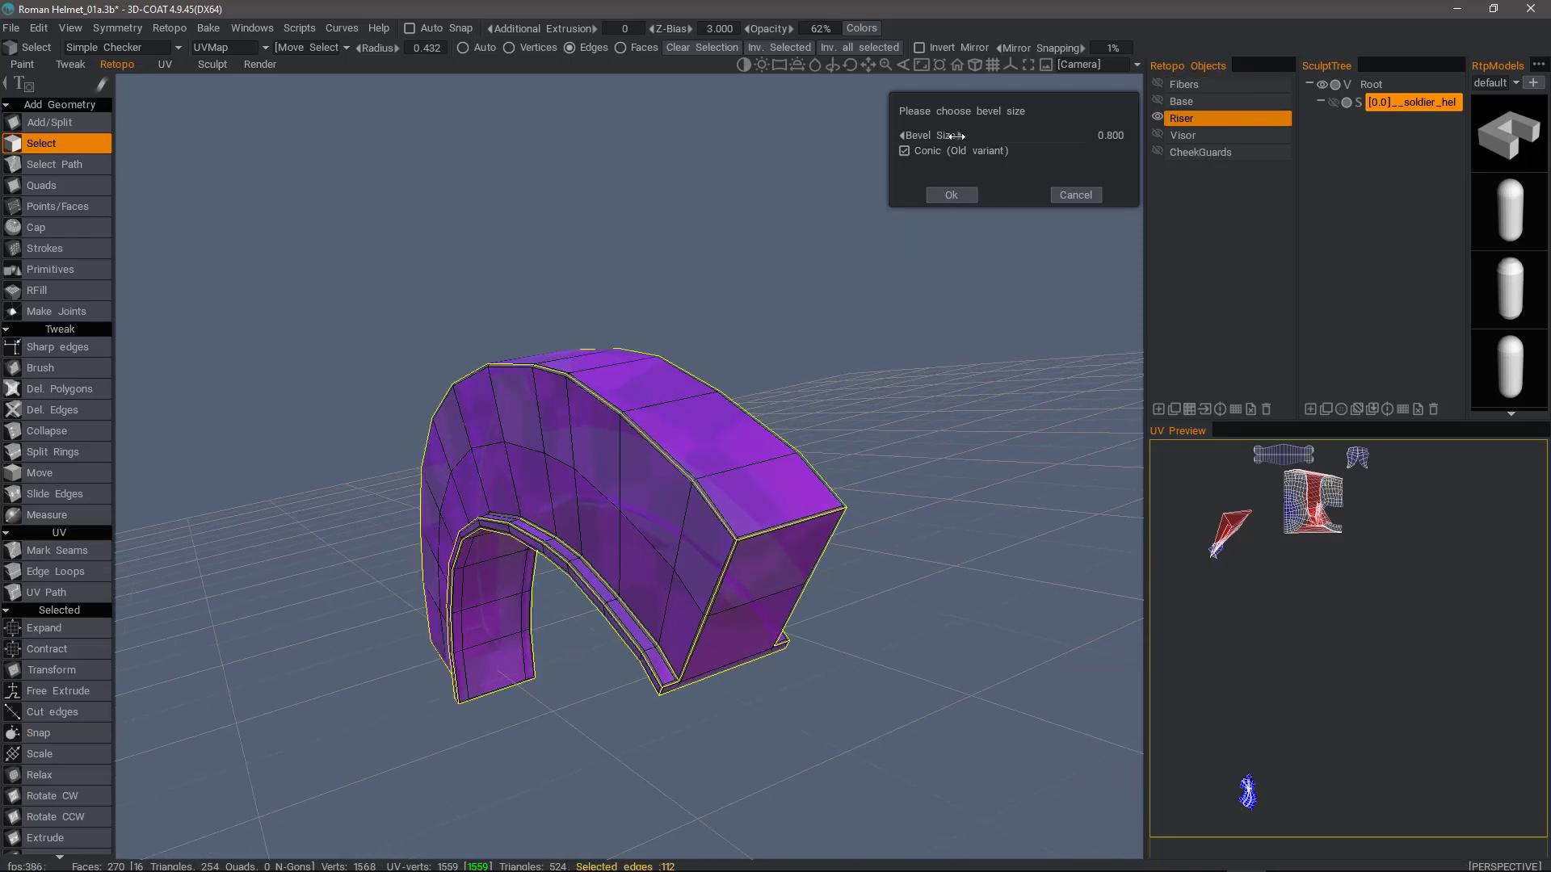
{"action": "scroll", "coordinate": [979, 135], "scroll_direction": "up", "scroll_amount": 4}
{"action": "scroll", "coordinate": [975, 135], "scroll_direction": "up", "scroll_amount": 2}
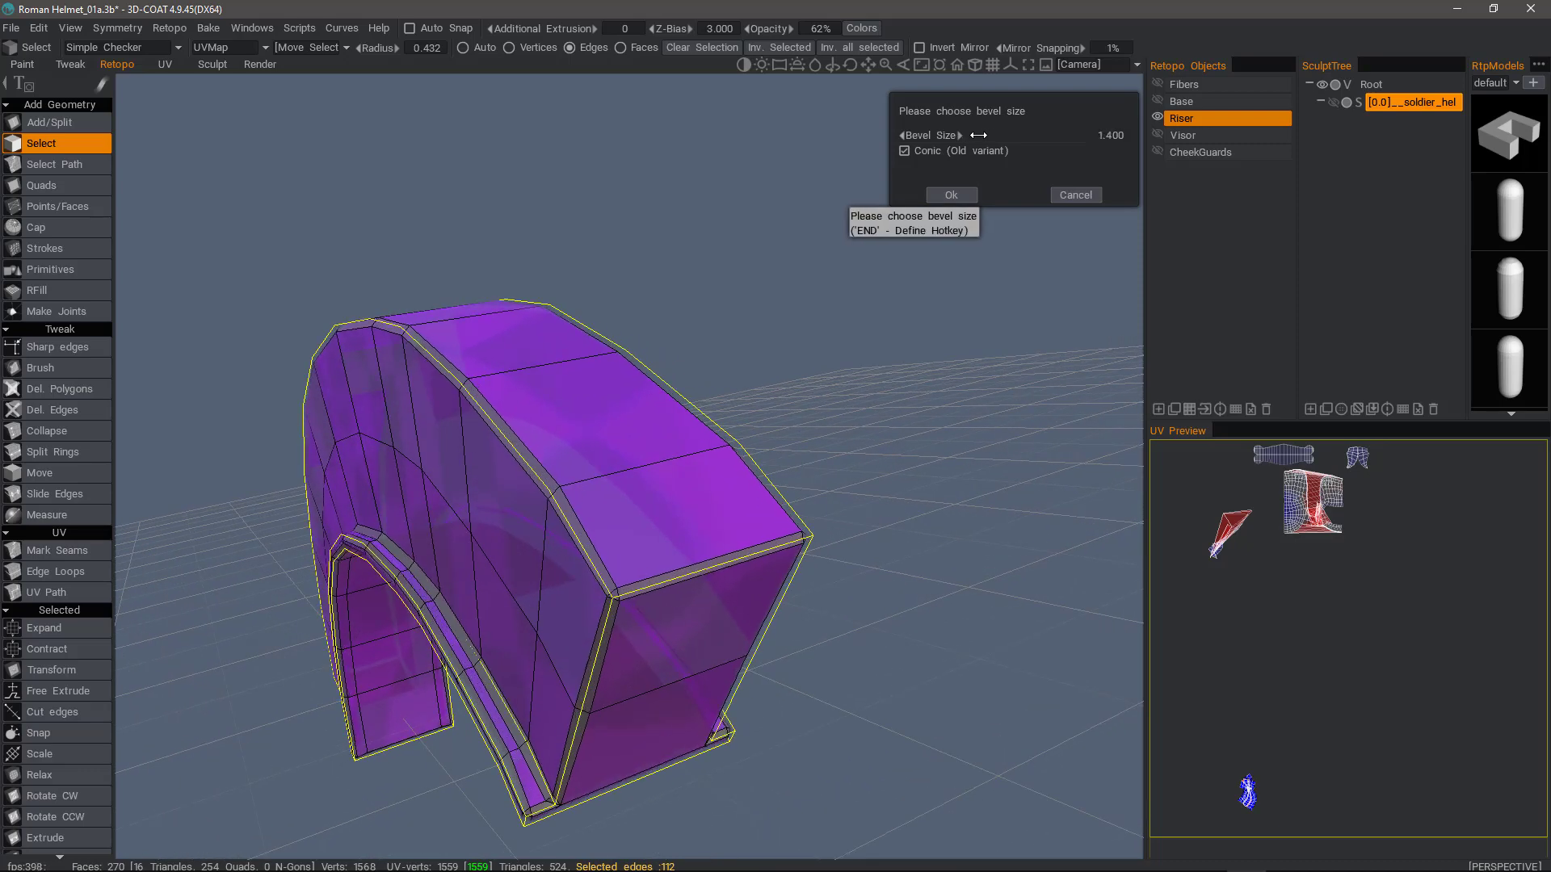
{"action": "left_click", "coordinate": [941, 194]}
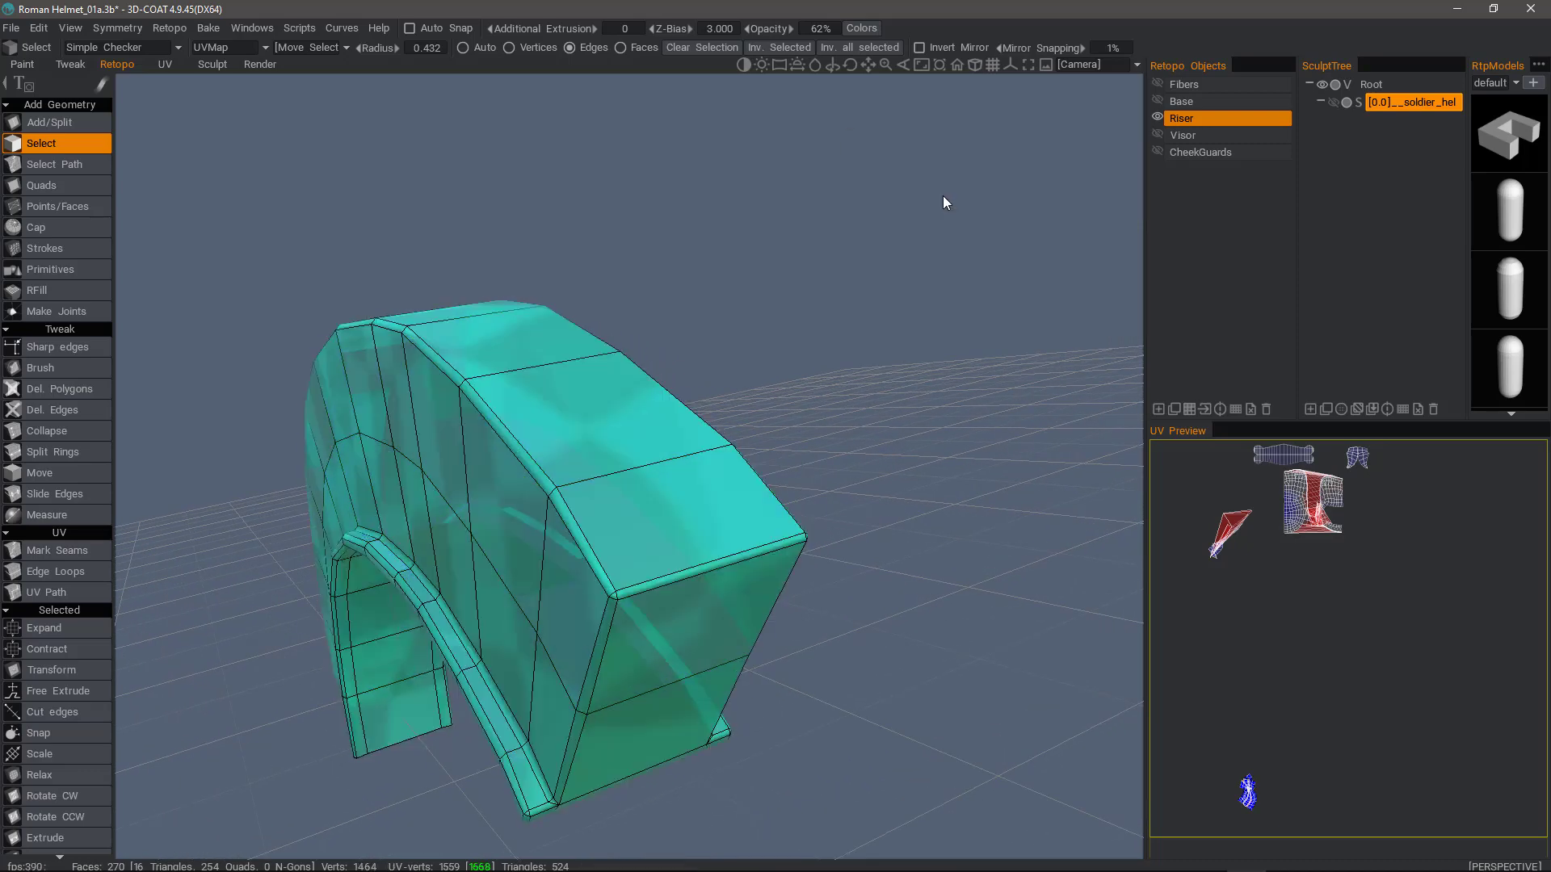
{"action": "left_click_drag", "start_coordinate": [841, 228], "coordinate": [517, 562], "text": "alt"}
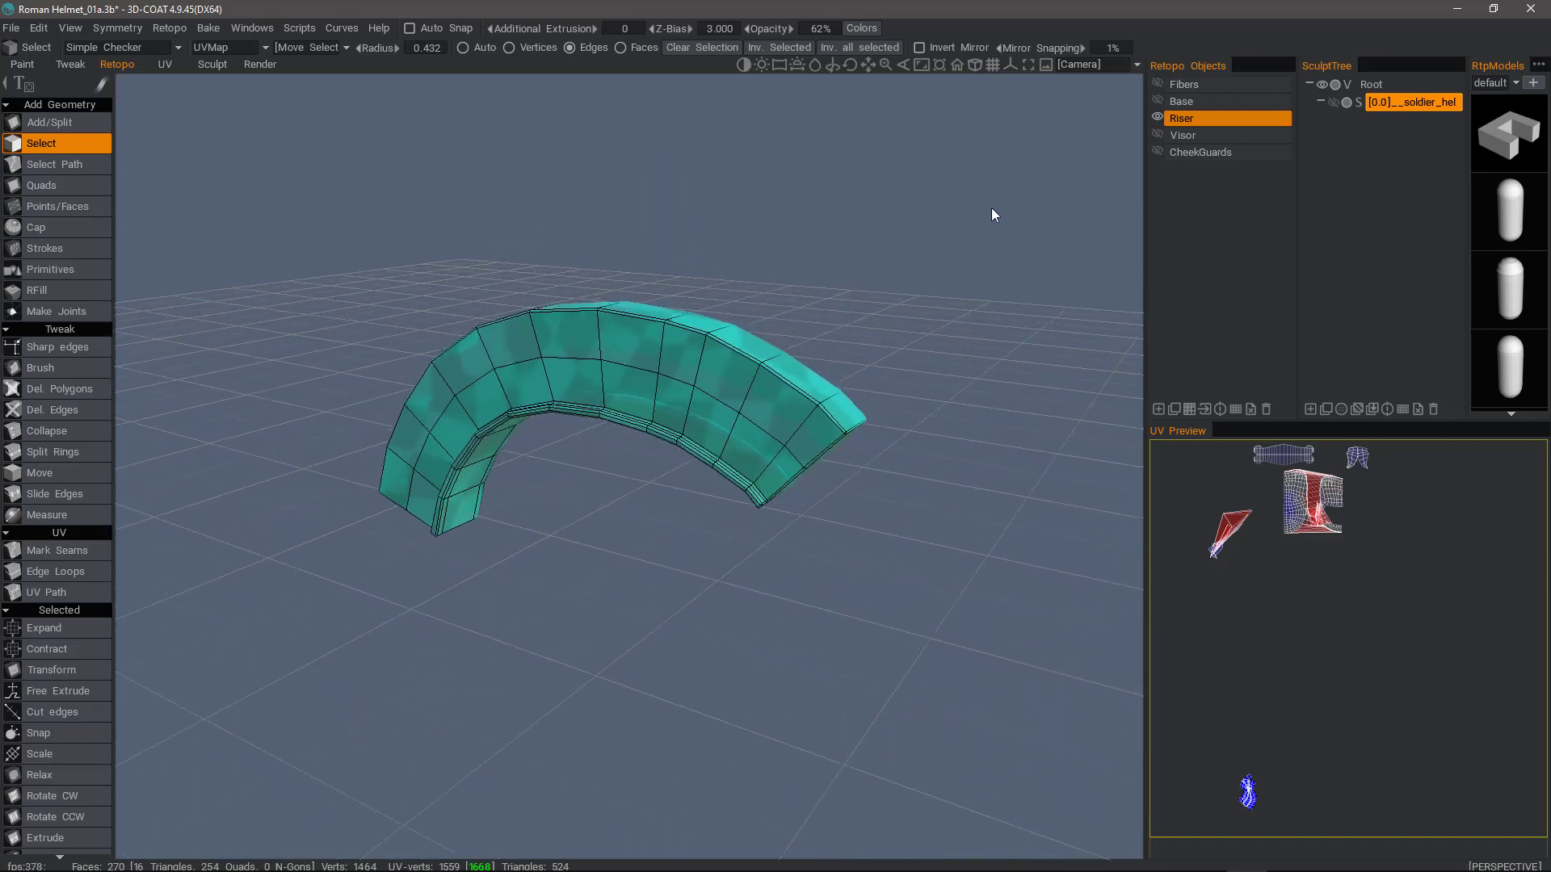
- Hide the Riser and show only the Visor layer
{"action": "left_click", "coordinate": [1158, 118]}
{"action": "left_click", "coordinate": [1158, 135]}
{"action": "left_click_drag", "start_coordinate": [695, 598], "coordinate": [726, 646], "text": "alt"}
{"action": "left_click_drag", "start_coordinate": [694, 515], "coordinate": [293, 458], "text": "alt"}
{"action": "scroll", "coordinate": [242, 436], "scroll_direction": "down", "scroll_amount": 3}
- Delete the diagonal edges from the outer face at one rounded end of the Visor
{"action": "left_click", "coordinate": [53, 410]}
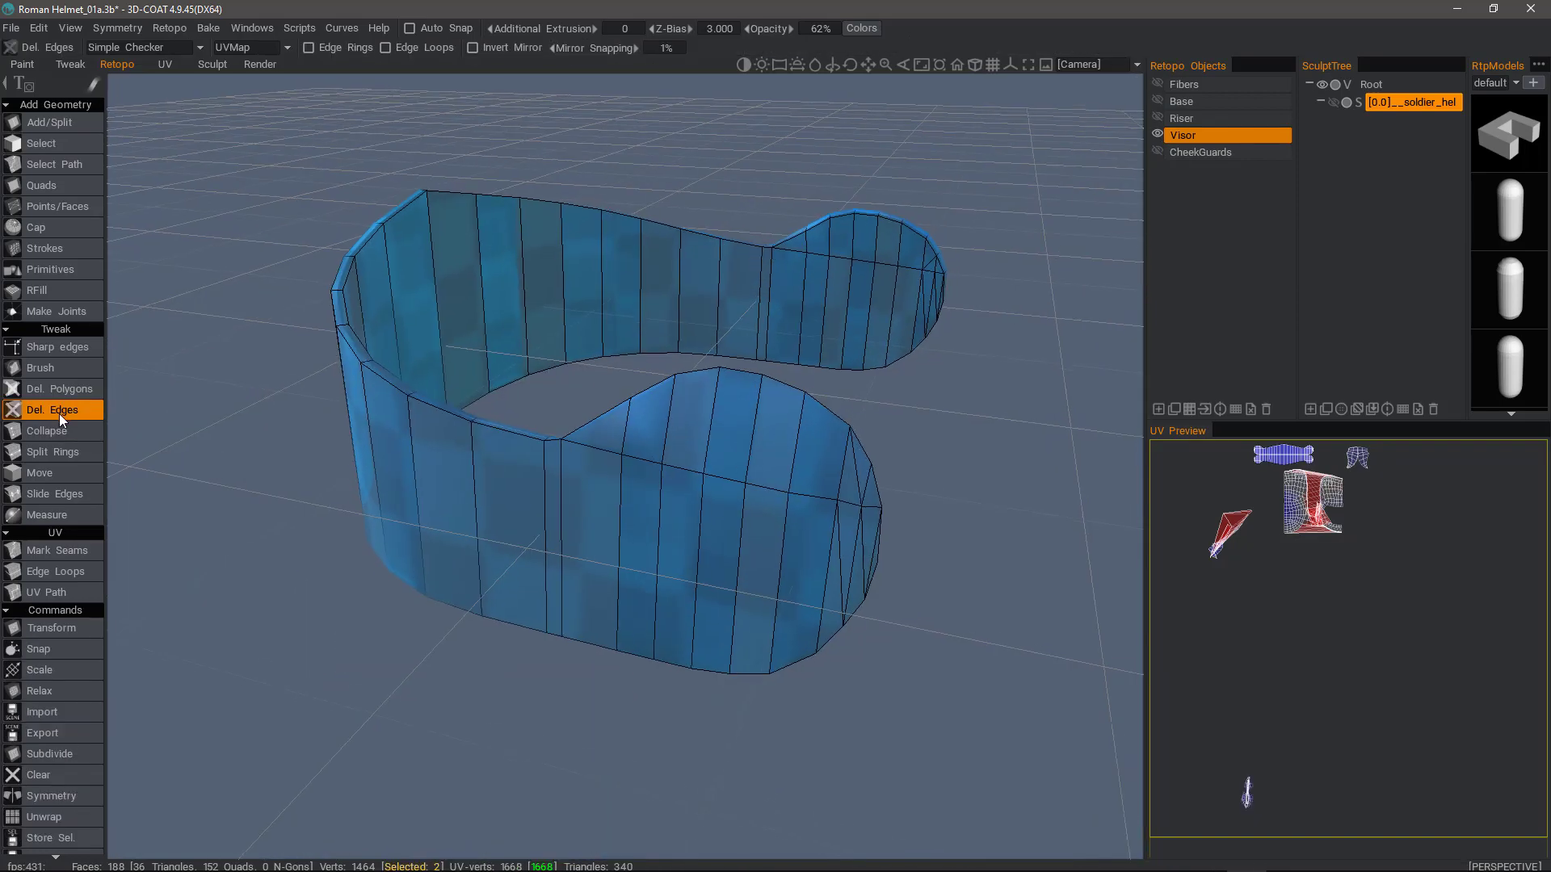
{"action": "left_click_drag", "start_coordinate": [236, 405], "coordinate": [850, 488], "text": "alt"}
{"action": "scroll", "coordinate": [721, 461], "scroll_direction": "up", "scroll_amount": 3}
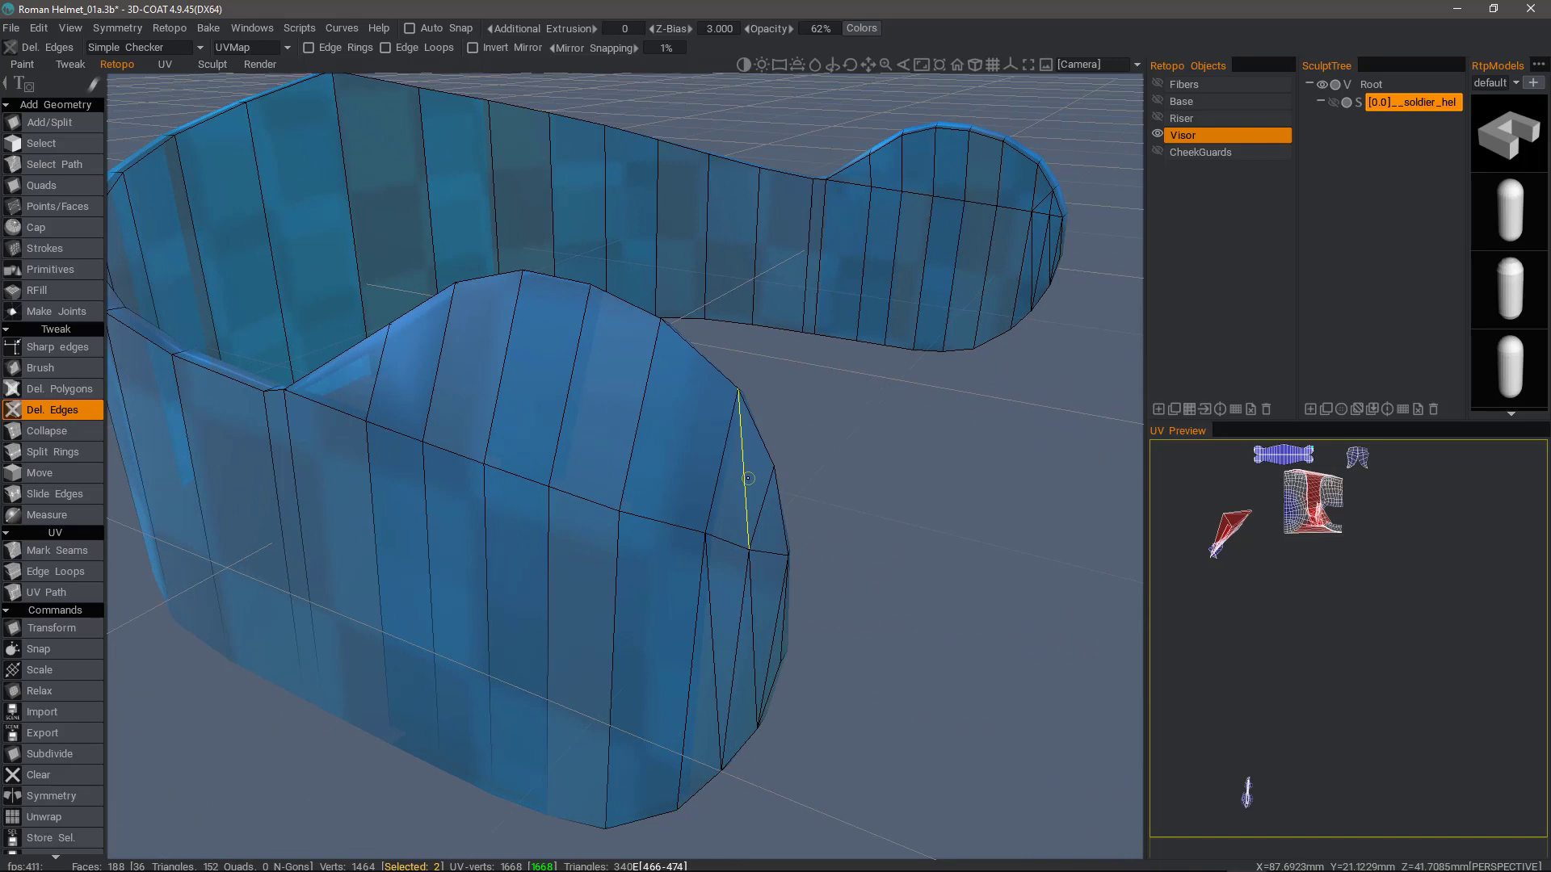
{"action": "left_click", "coordinate": [748, 478]}
{"action": "left_click", "coordinate": [709, 616]}
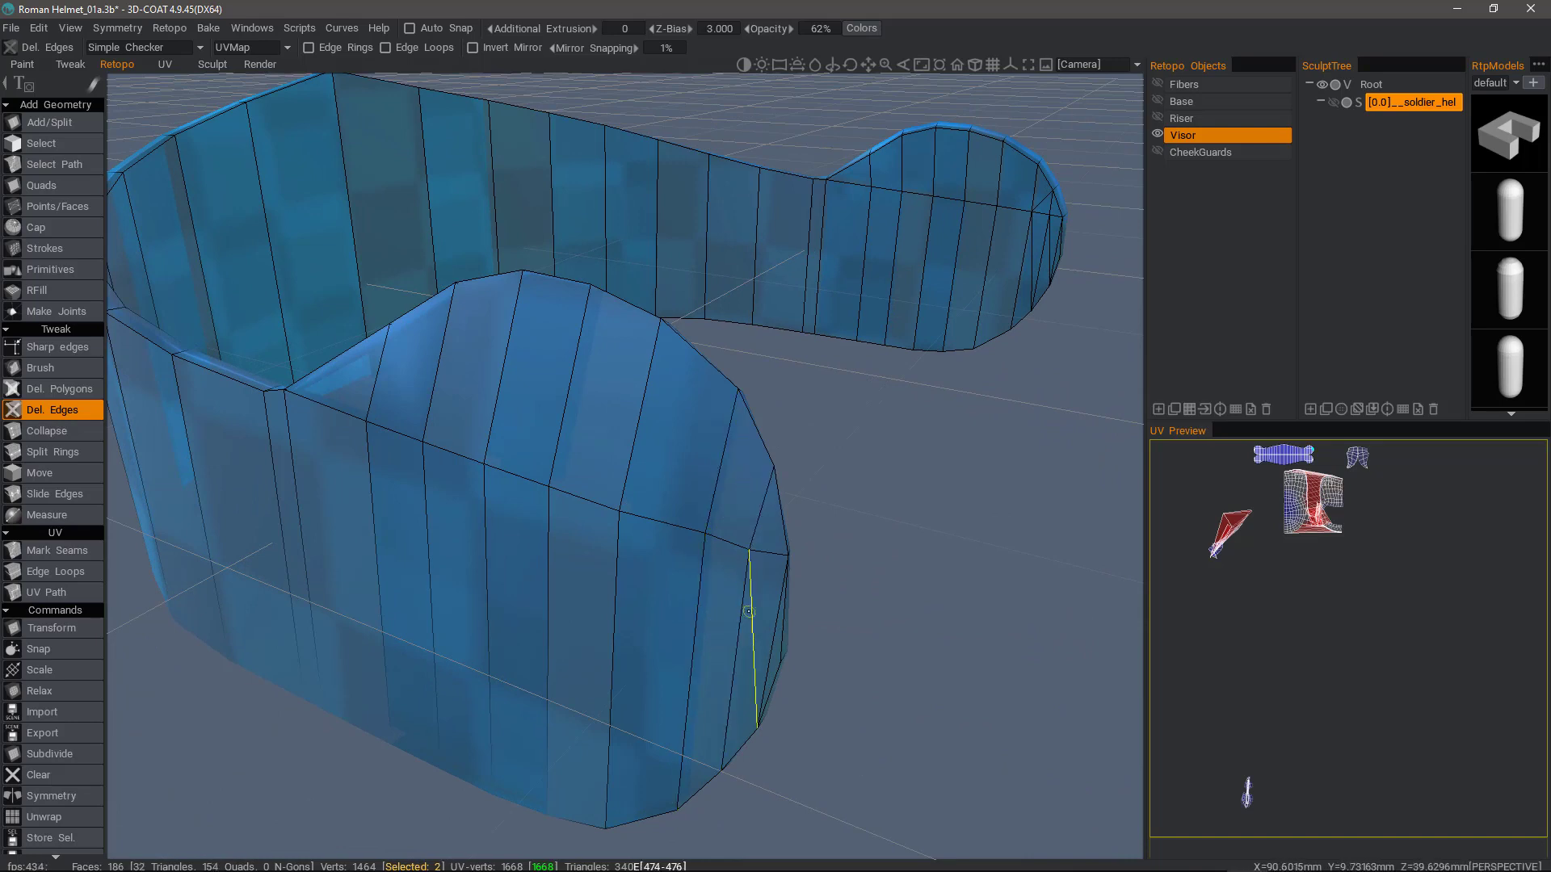
{"action": "left_click", "coordinate": [775, 645]}
{"action": "scroll", "coordinate": [622, 485], "scroll_direction": "down", "scroll_amount": 4}
- Delete the matching diagonal edges from the outer face at the Visor's opposite rounded end
{"action": "left_click_drag", "start_coordinate": [612, 478], "coordinate": [419, 479], "text": "alt"}
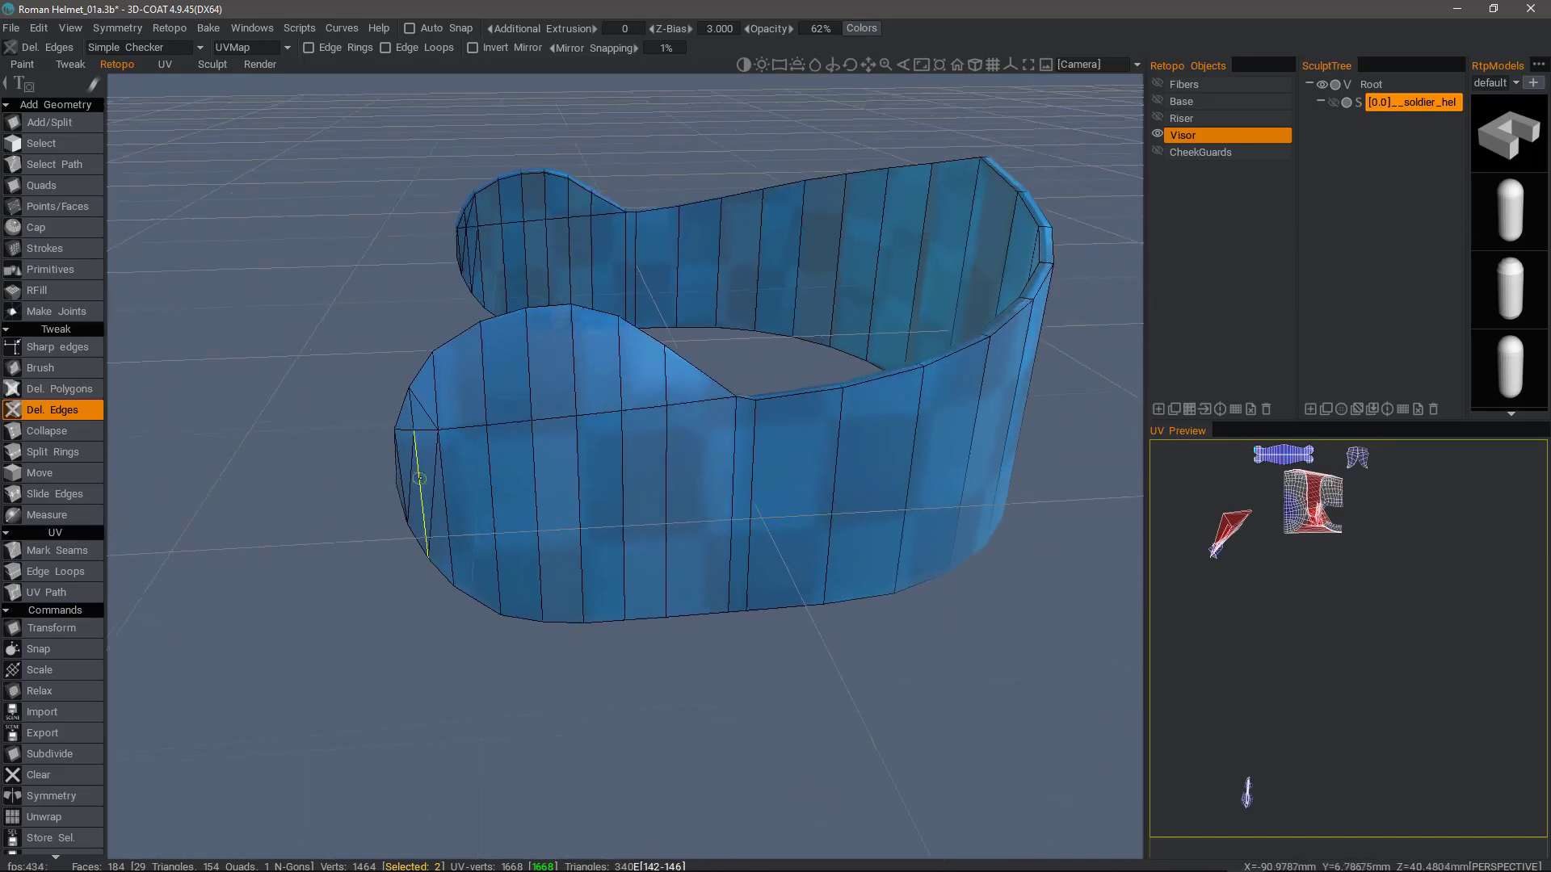
{"action": "scroll", "coordinate": [414, 480], "scroll_direction": "up", "scroll_amount": 2}
{"action": "left_click", "coordinate": [389, 488]}
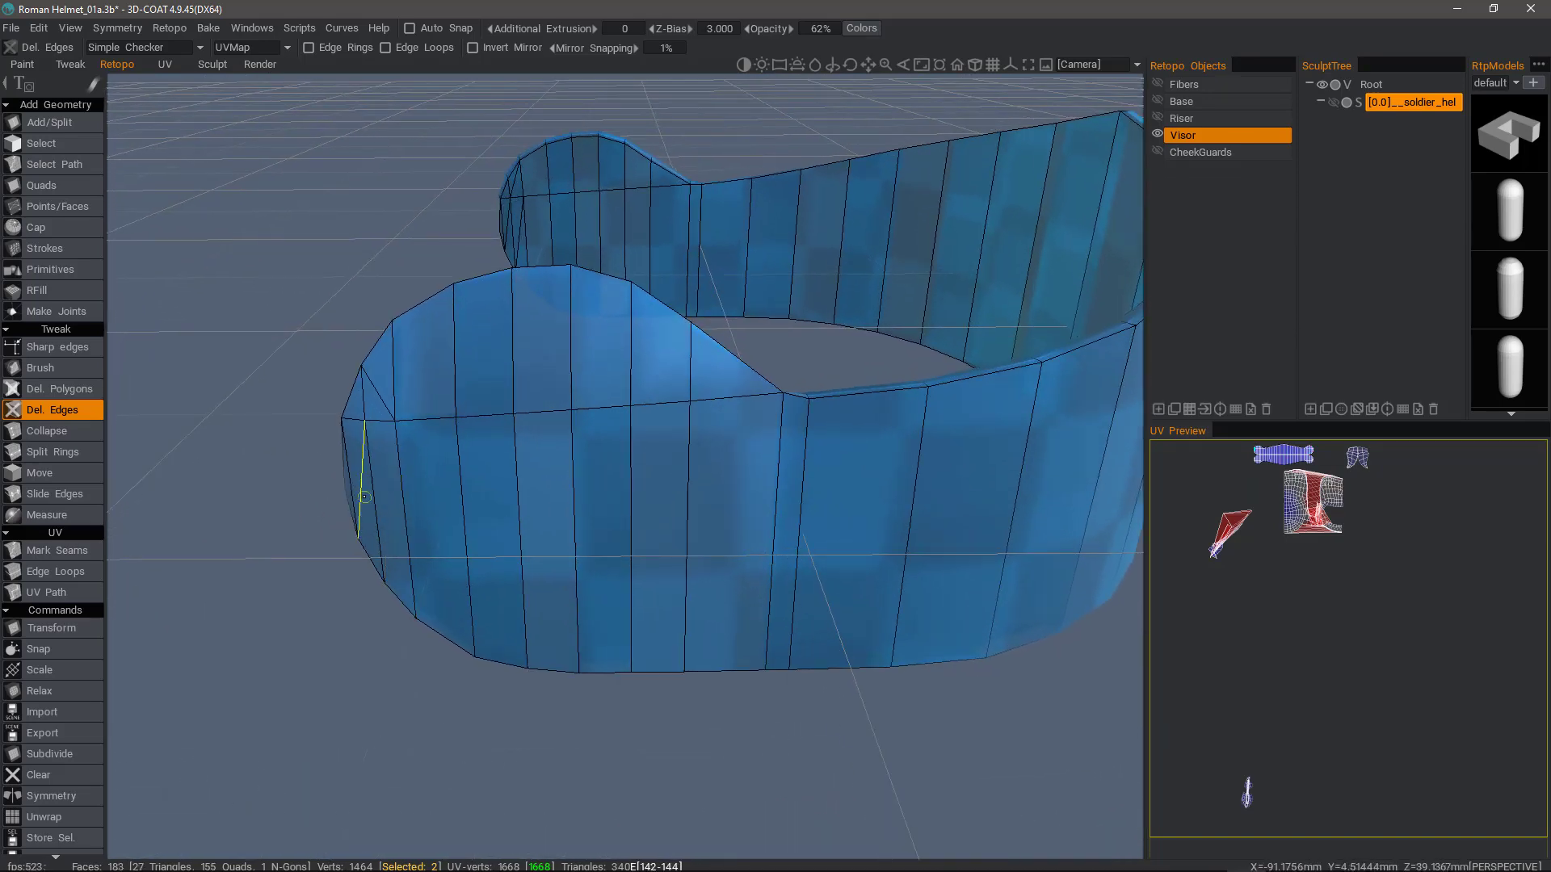
{"action": "left_click", "coordinate": [360, 488]}
{"action": "left_click", "coordinate": [379, 394]}
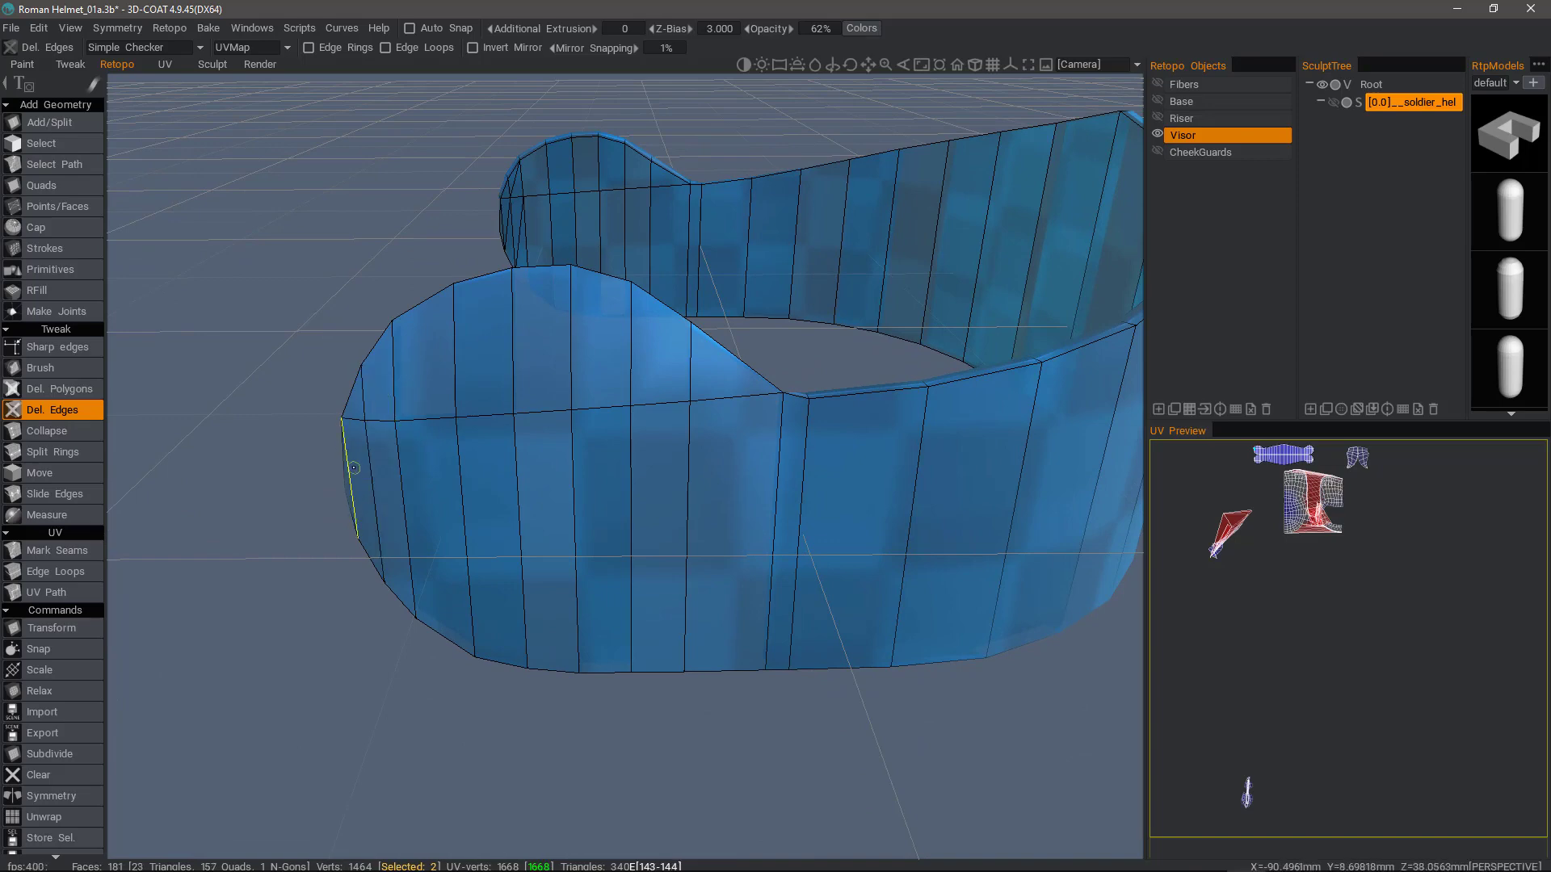
{"action": "left_click", "coordinate": [351, 479]}
- Split the Visor's outer face lengthwise with an edge ring about midway between its upper and lower borders
{"action": "left_click_drag", "start_coordinate": [255, 448], "coordinate": [121, 450]}
{"action": "left_click", "coordinate": [67, 453]}
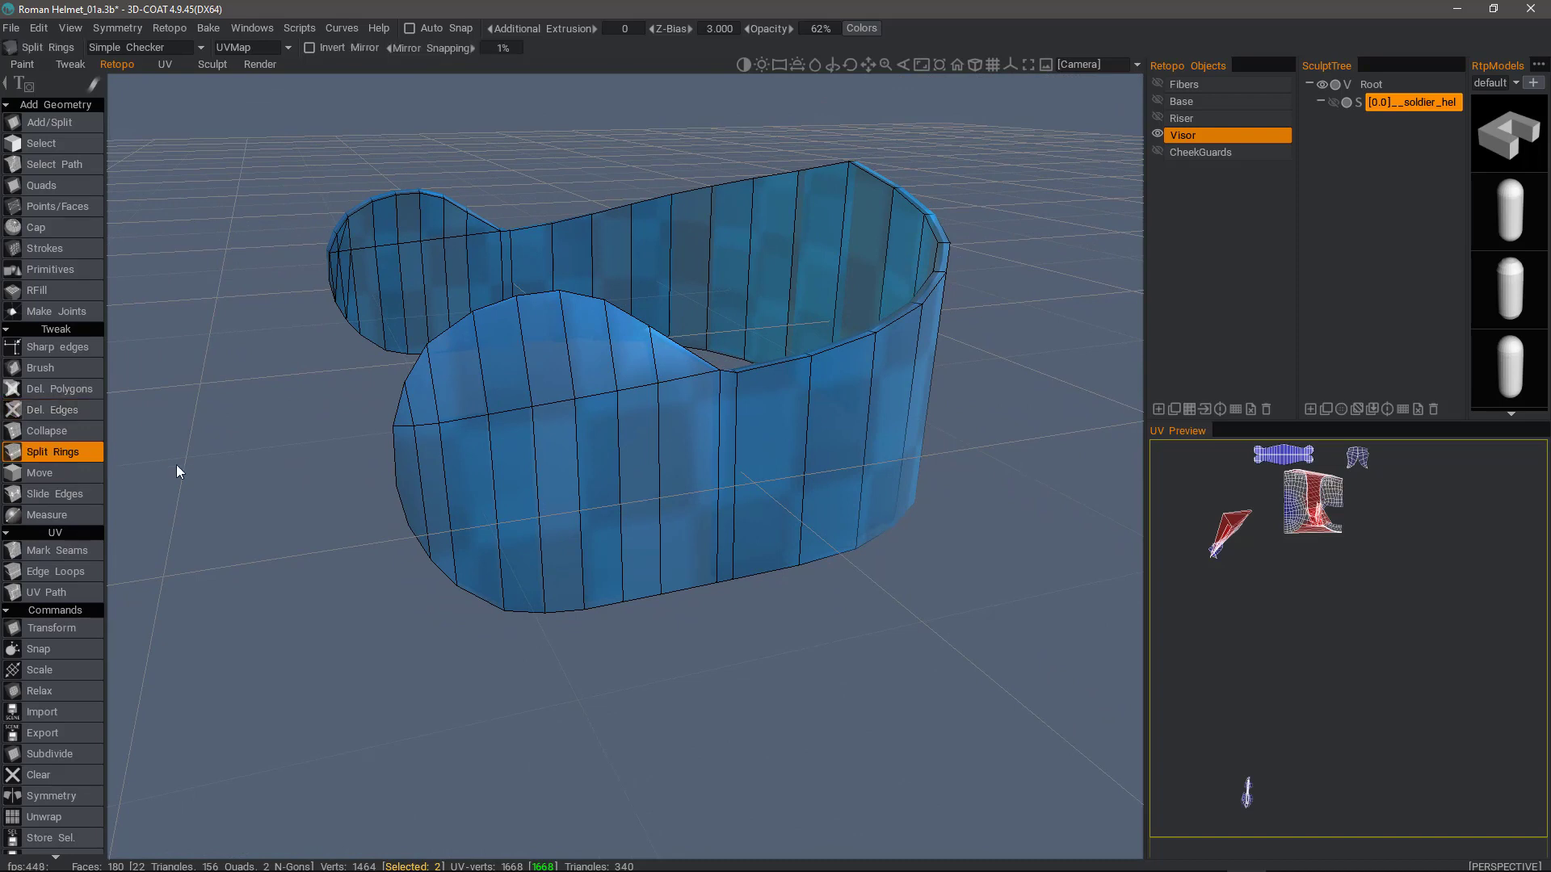
{"action": "left_click", "coordinate": [498, 510]}
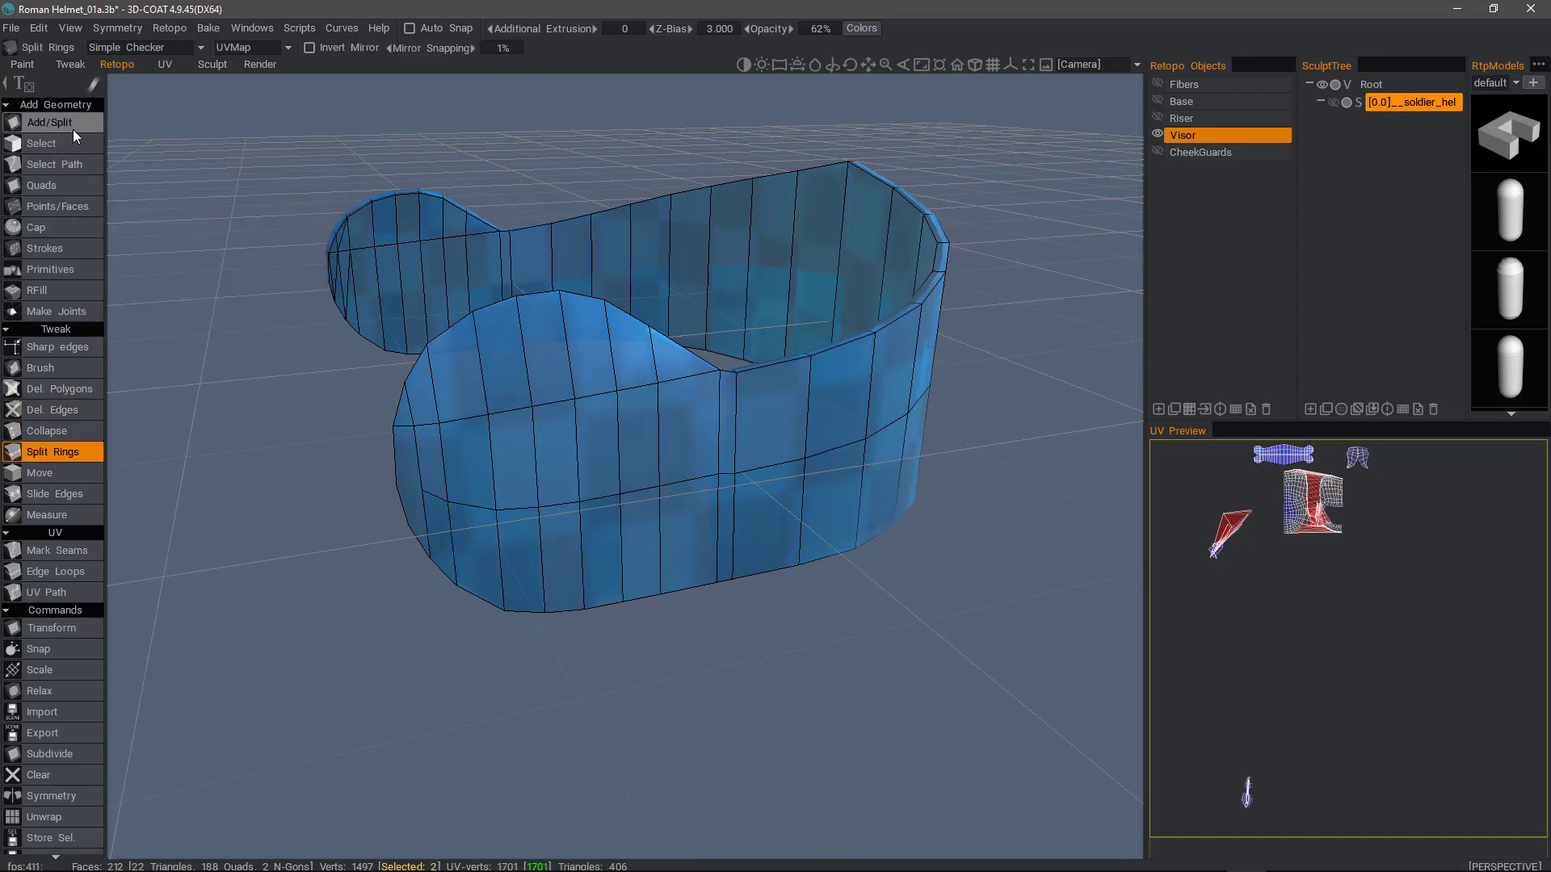
- Delete the diagonal edges from the Visor's inner faces at both rounded ends
{"action": "left_click", "coordinate": [60, 412]}
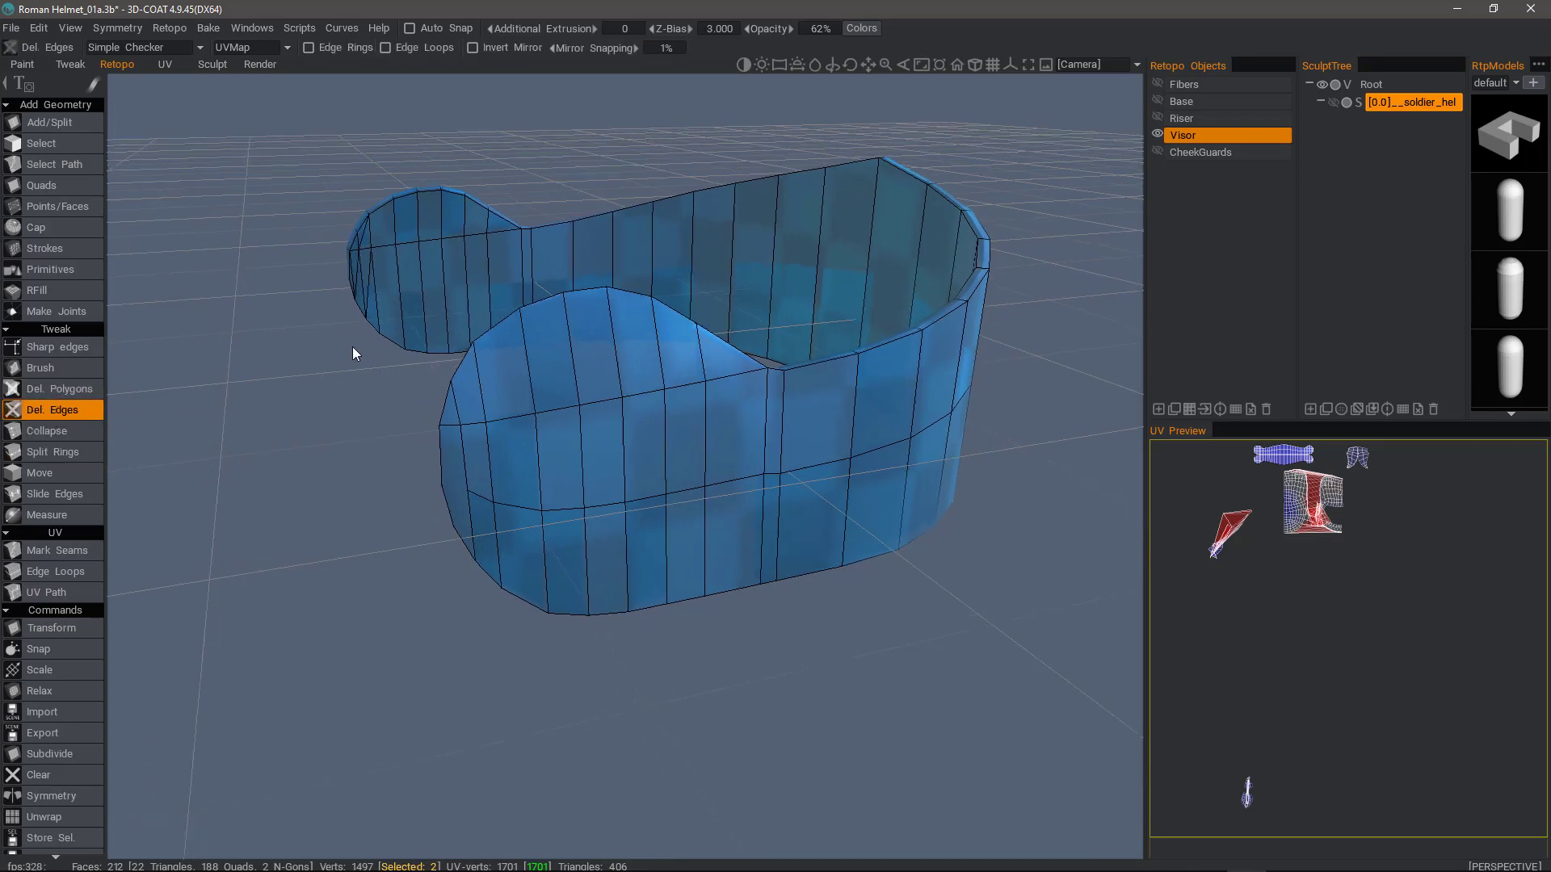
{"action": "left_click", "coordinate": [467, 349]}
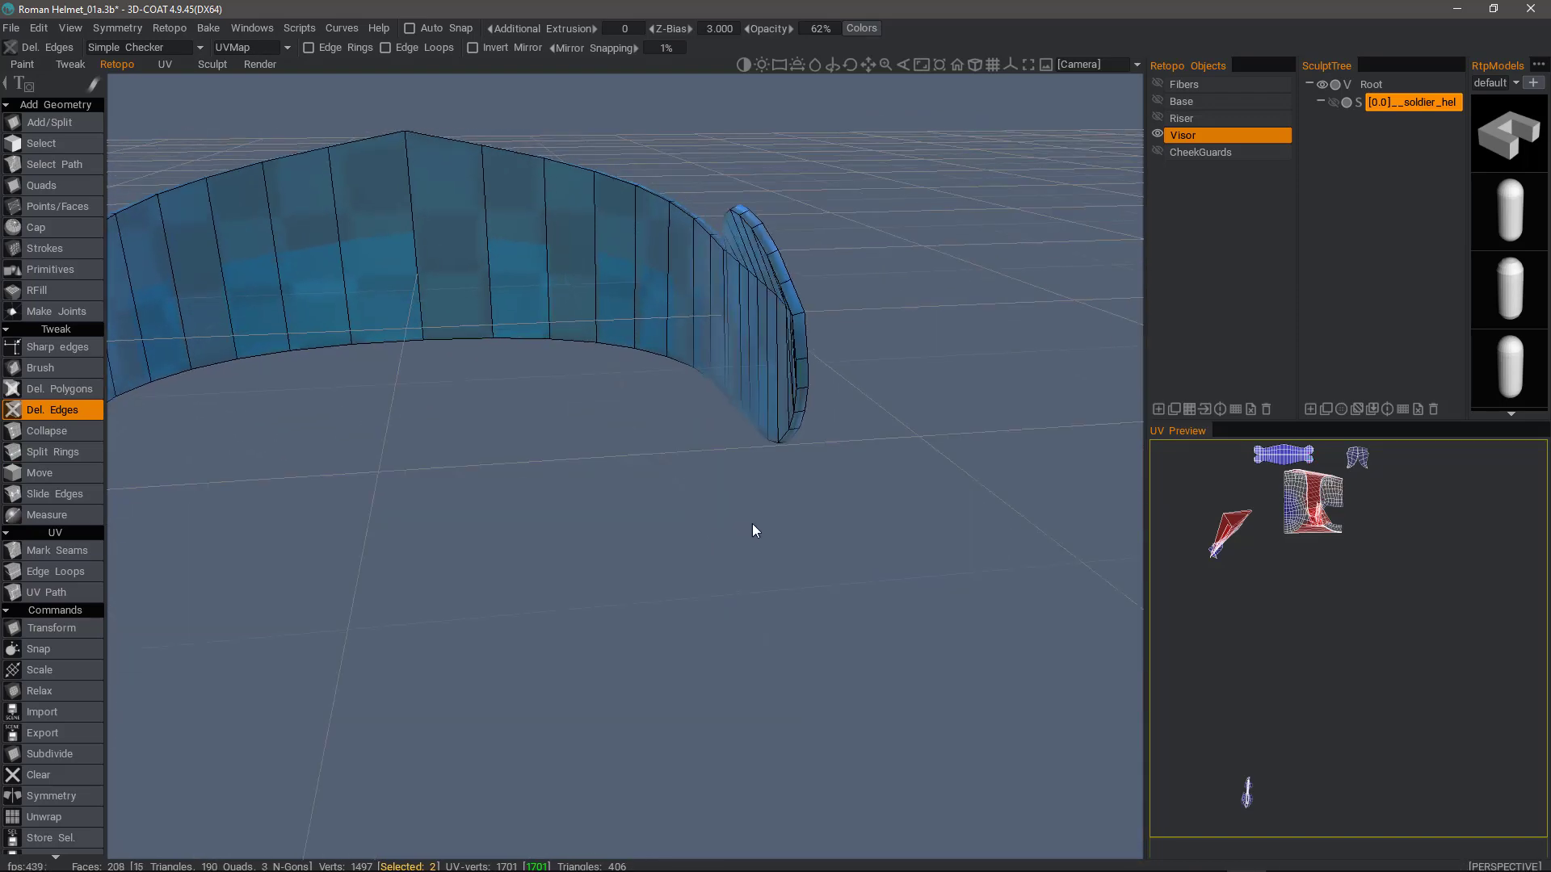
{"action": "left_click", "coordinate": [789, 422]}
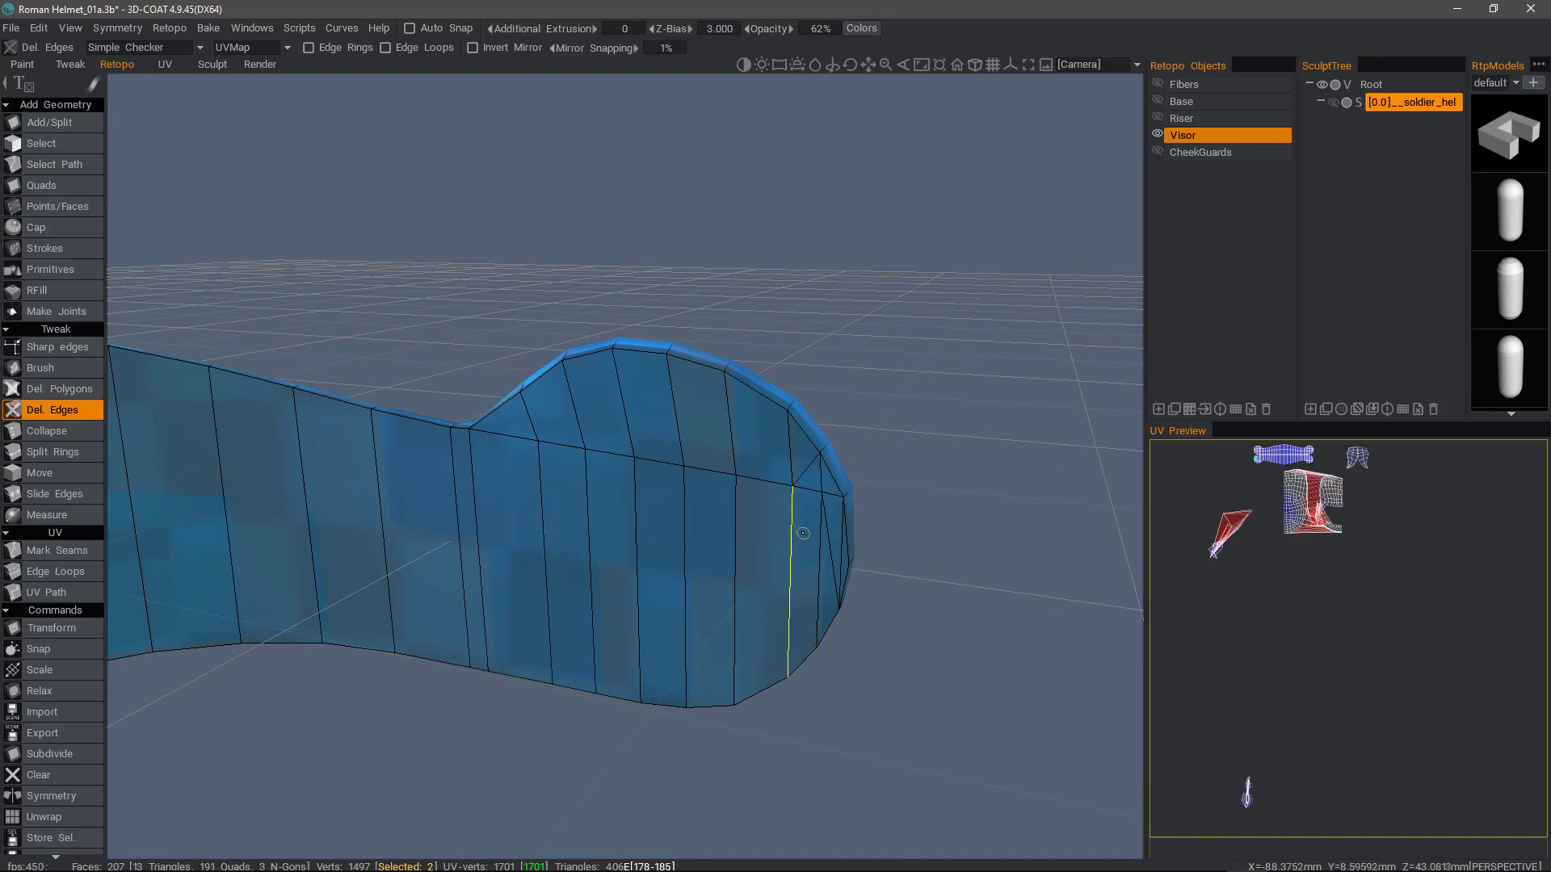
{"action": "left_click", "coordinate": [798, 467]}
{"action": "left_click", "coordinate": [828, 530]}
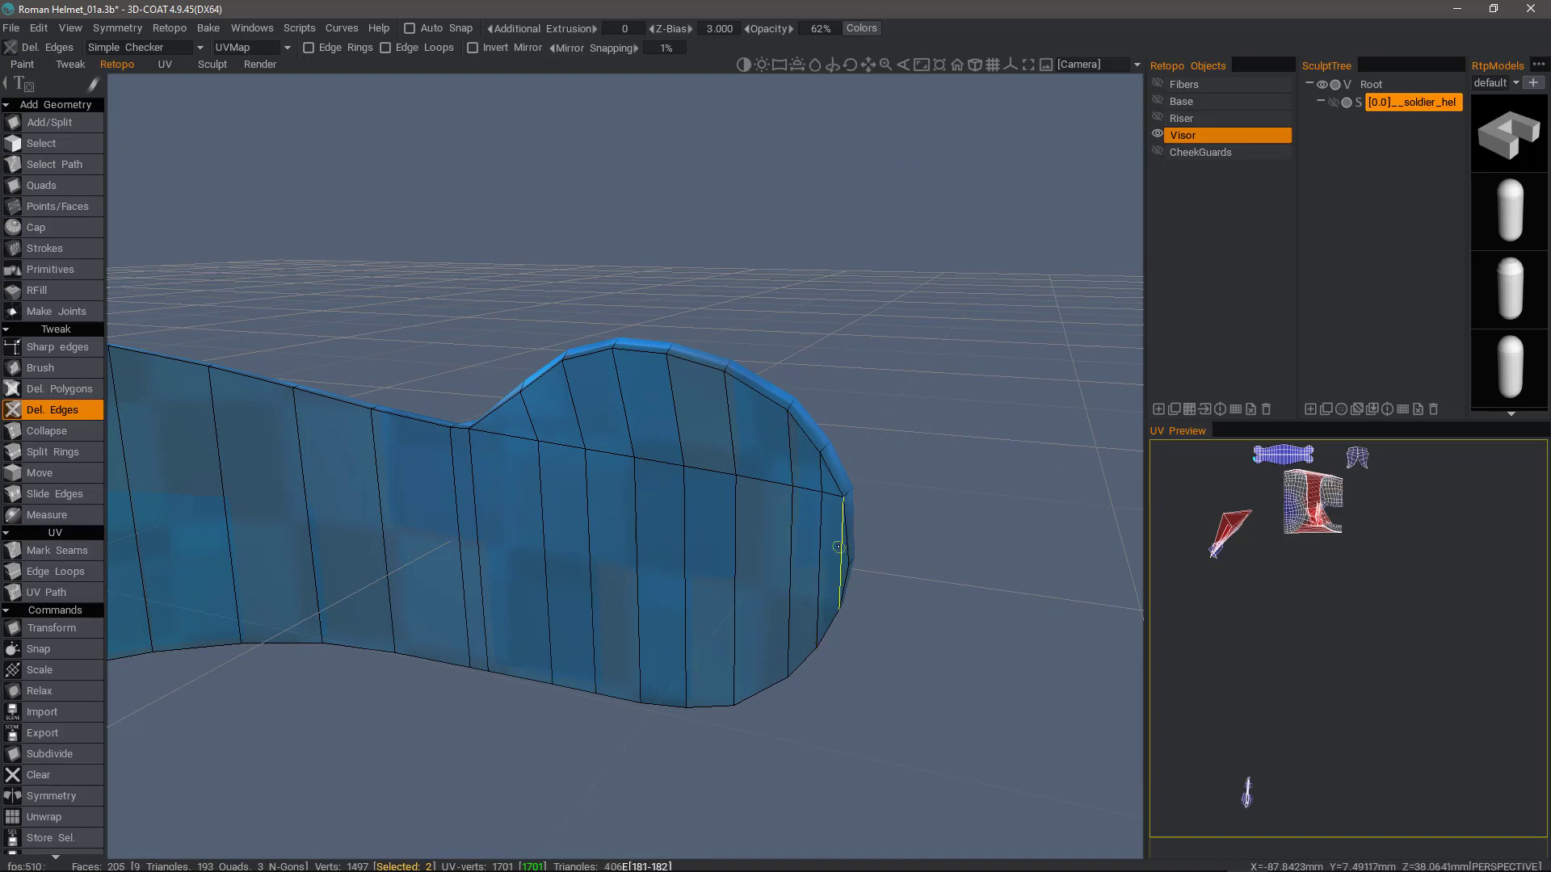
{"action": "left_click", "coordinate": [842, 549]}
{"action": "left_click_drag", "start_coordinate": [888, 656], "coordinate": [943, 666]}
- Split the Visor's inner face lengthwise about midway and extend the loop across the remaining faces at the rounded ends
{"action": "left_click_drag", "start_coordinate": [744, 557], "coordinate": [176, 462]}
{"action": "left_click", "coordinate": [63, 454]}
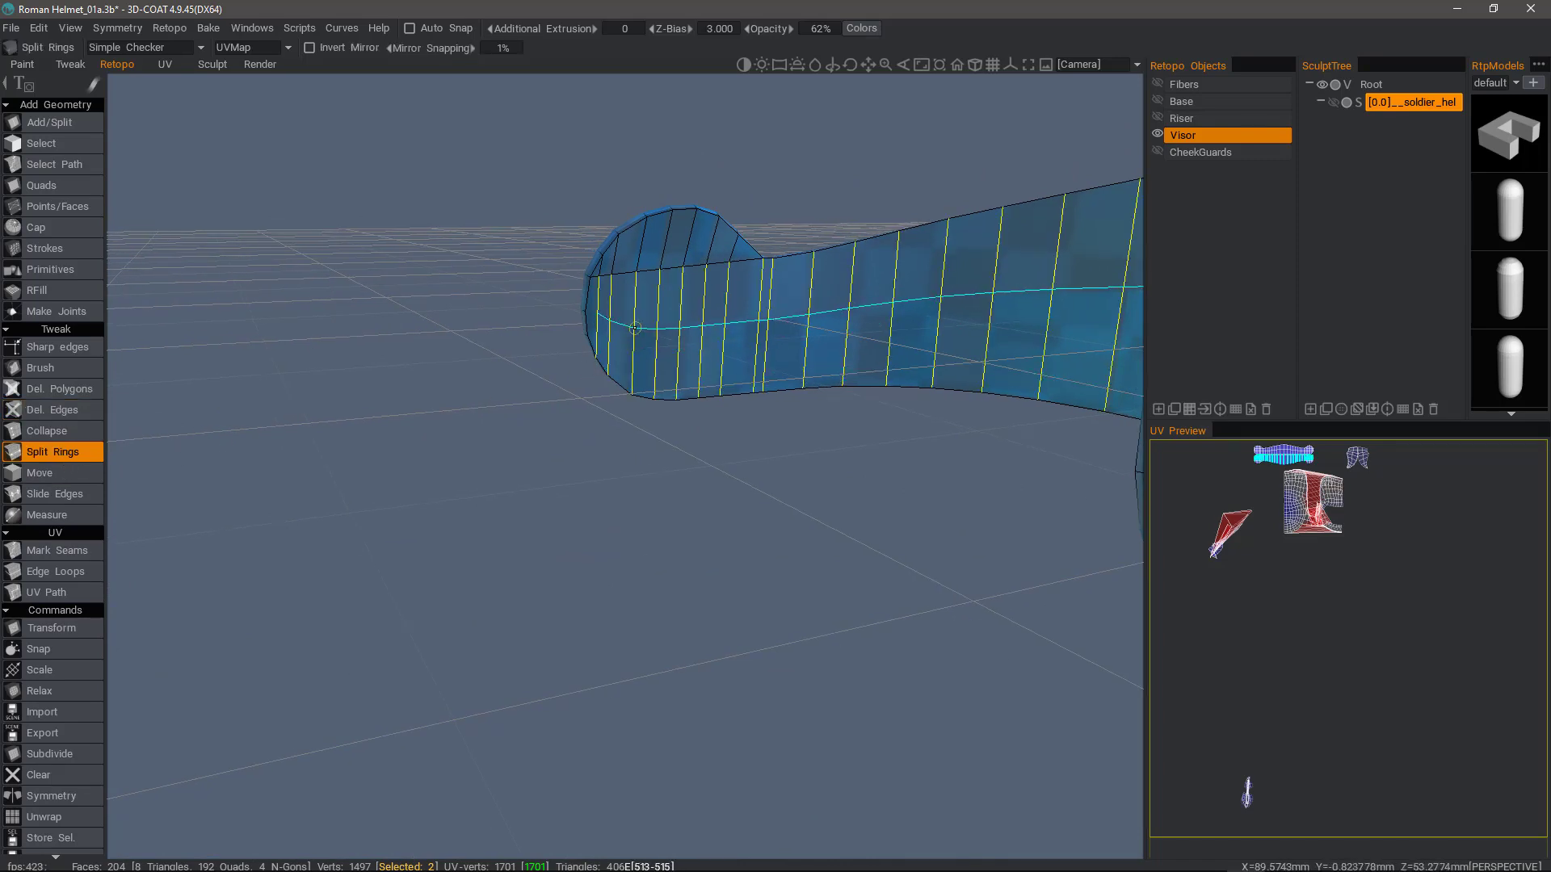
{"action": "left_click", "coordinate": [635, 328]}
{"action": "left_click", "coordinate": [91, 124]}
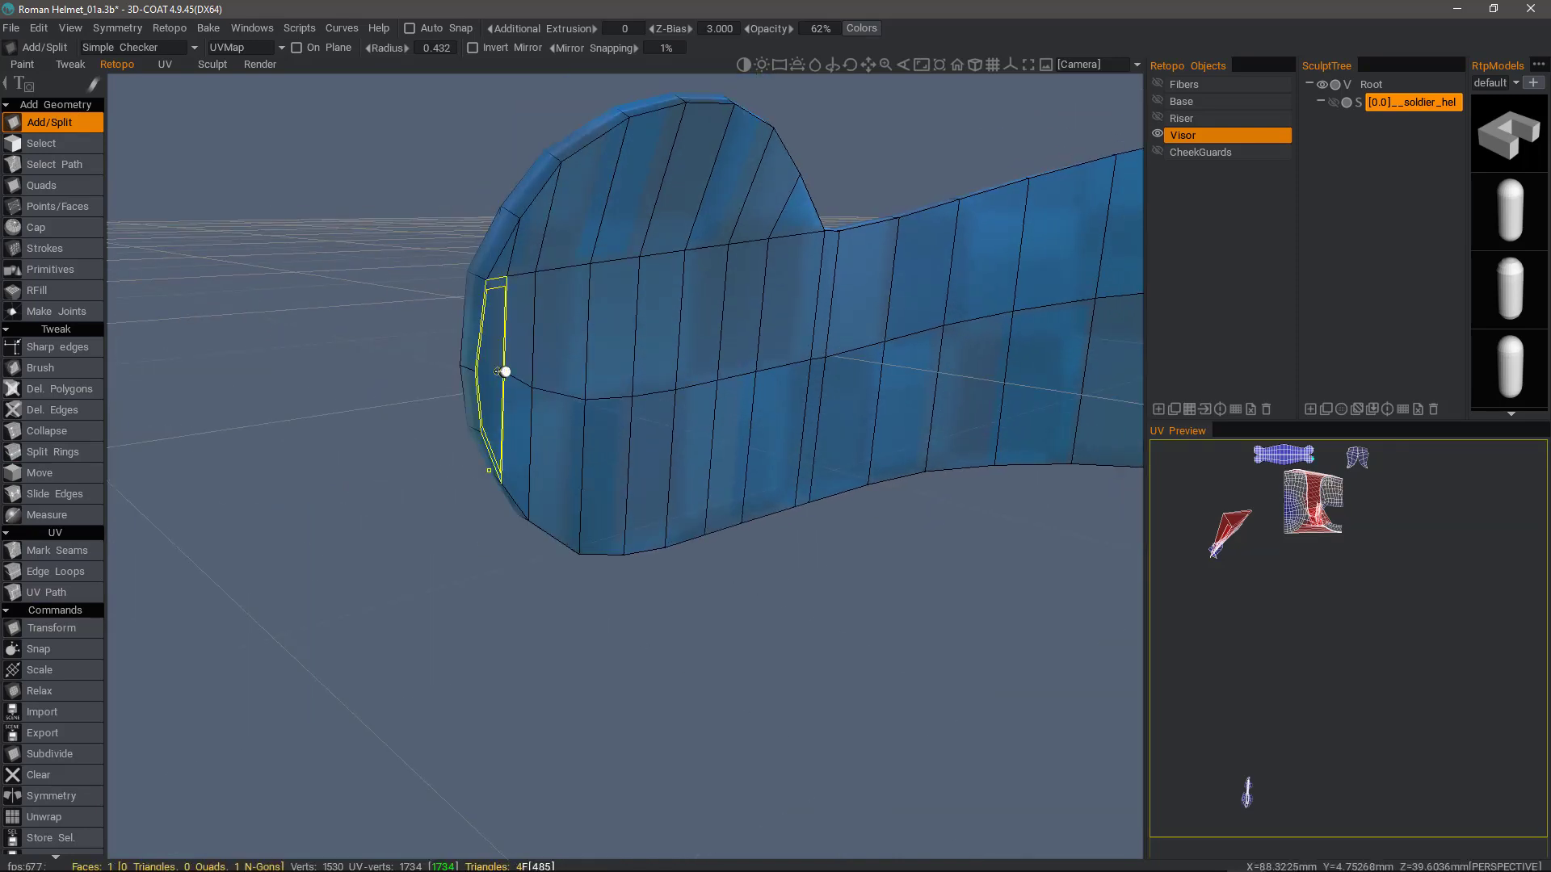
{"action": "left_click_drag", "start_coordinate": [504, 372], "coordinate": [476, 372]}
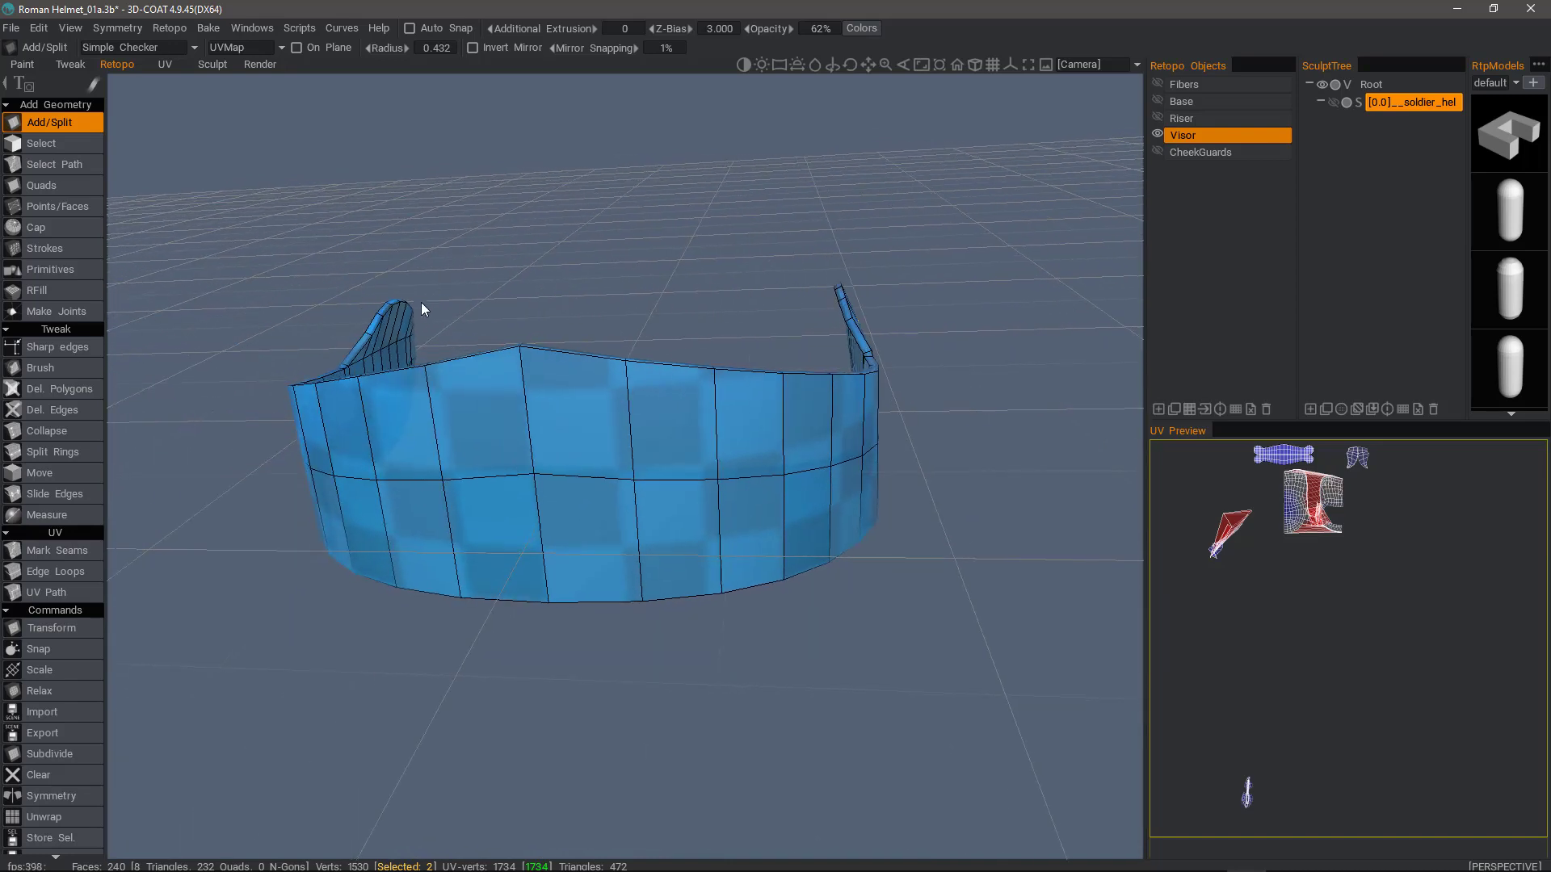
- Select the Visor's sharp edges by a crease angle of 57.3, limited to the current group and UV set
{"action": "left_click", "coordinate": [78, 145]}
{"action": "left_click", "coordinate": [583, 48]}
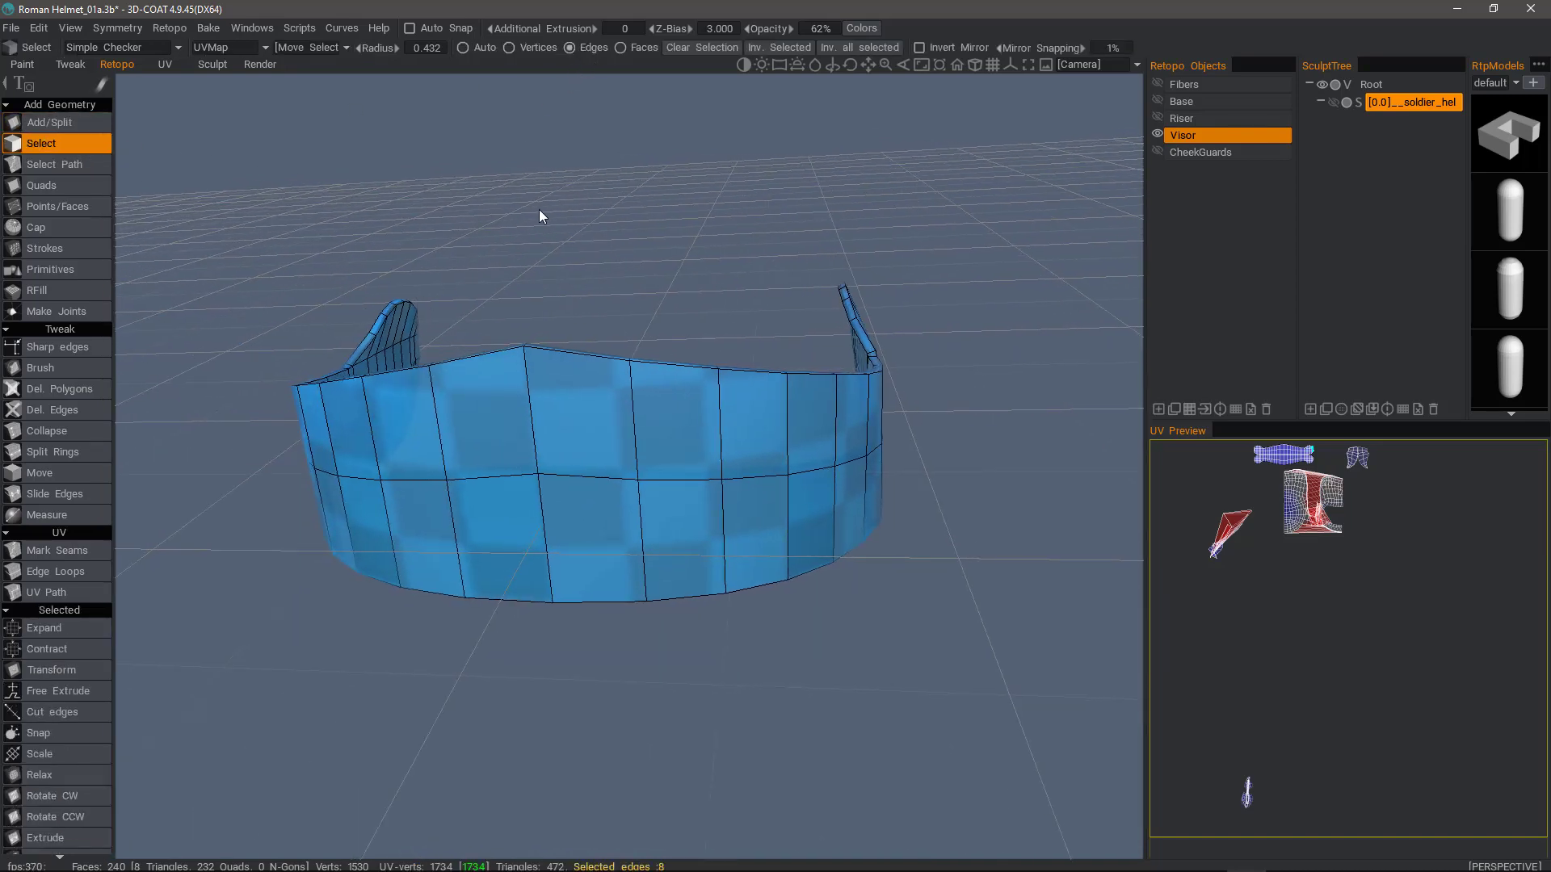
{"action": "key", "text": "space"}
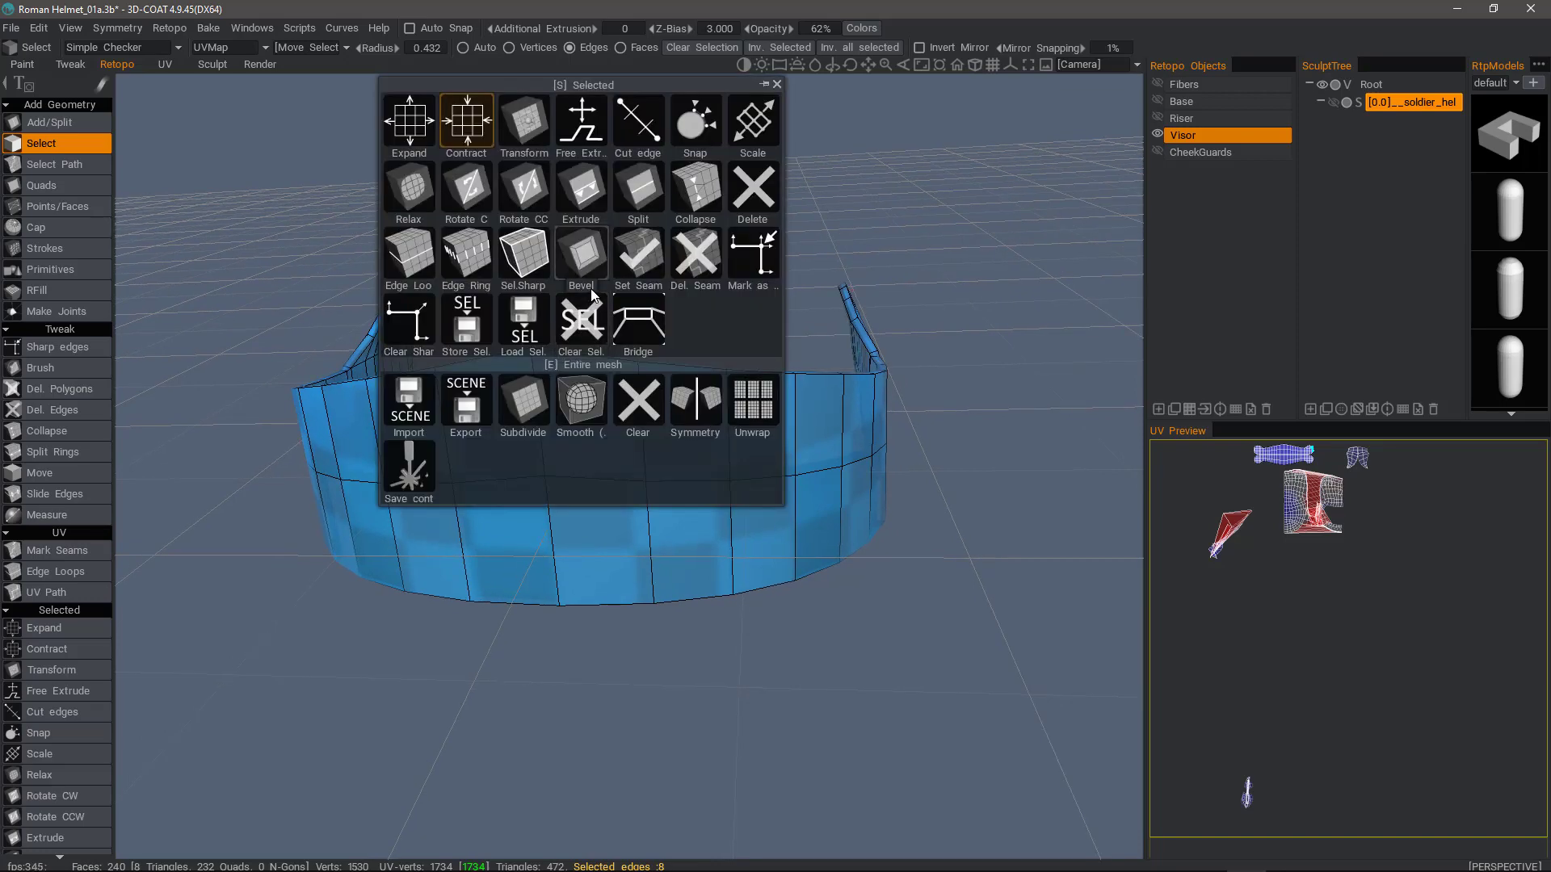
{"action": "left_click", "coordinate": [524, 257]}
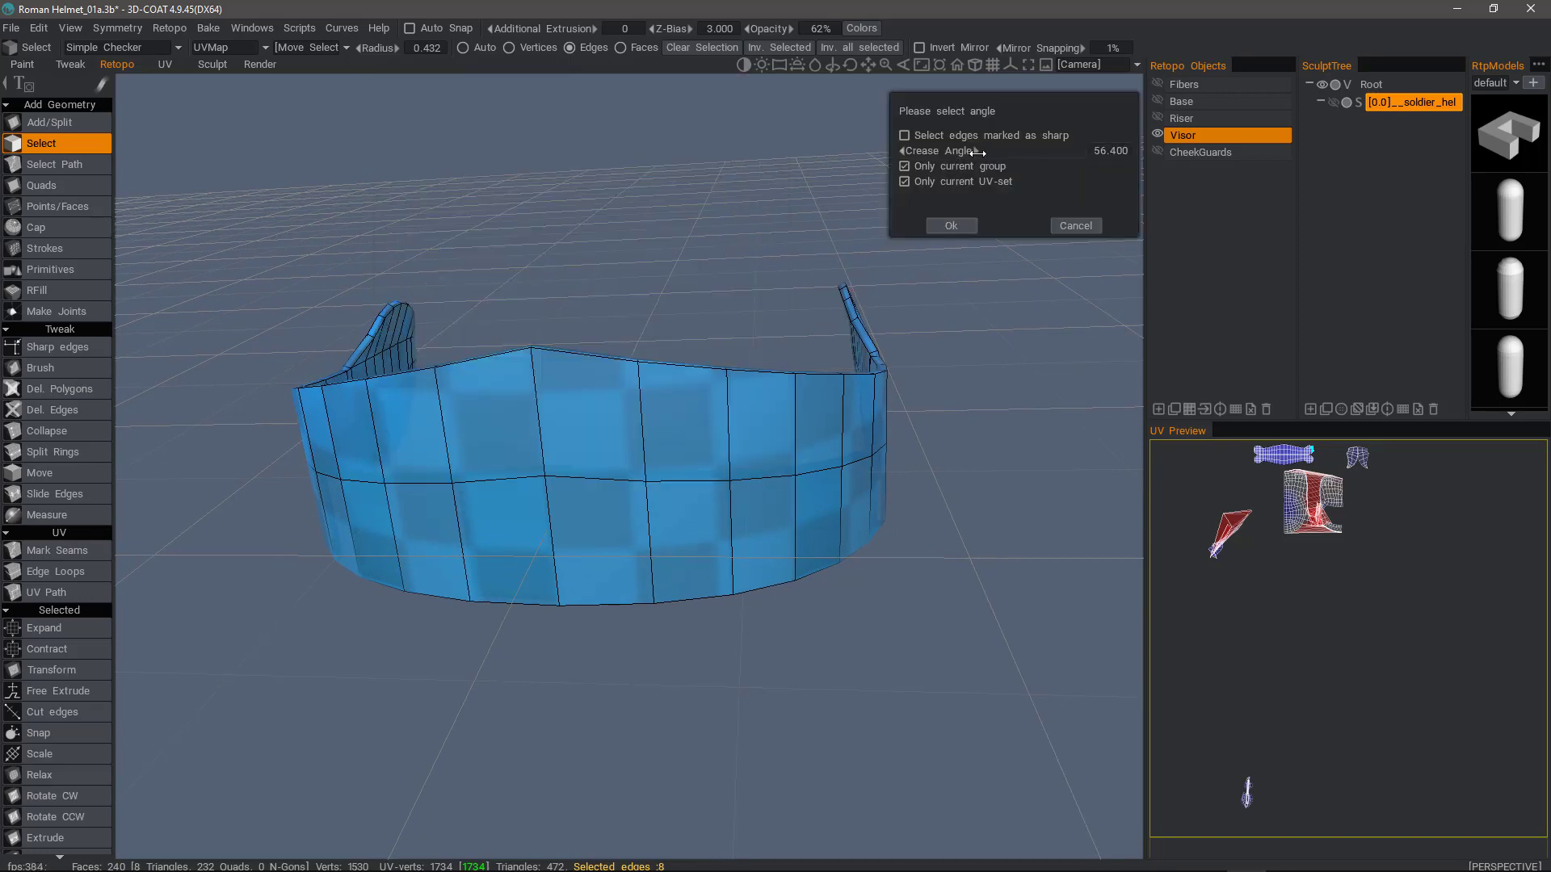
{"action": "left_click_drag", "start_coordinate": [989, 152], "coordinate": [994, 151]}
{"action": "left_click_drag", "start_coordinate": [751, 267], "coordinate": [655, 348], "text": "alt"}
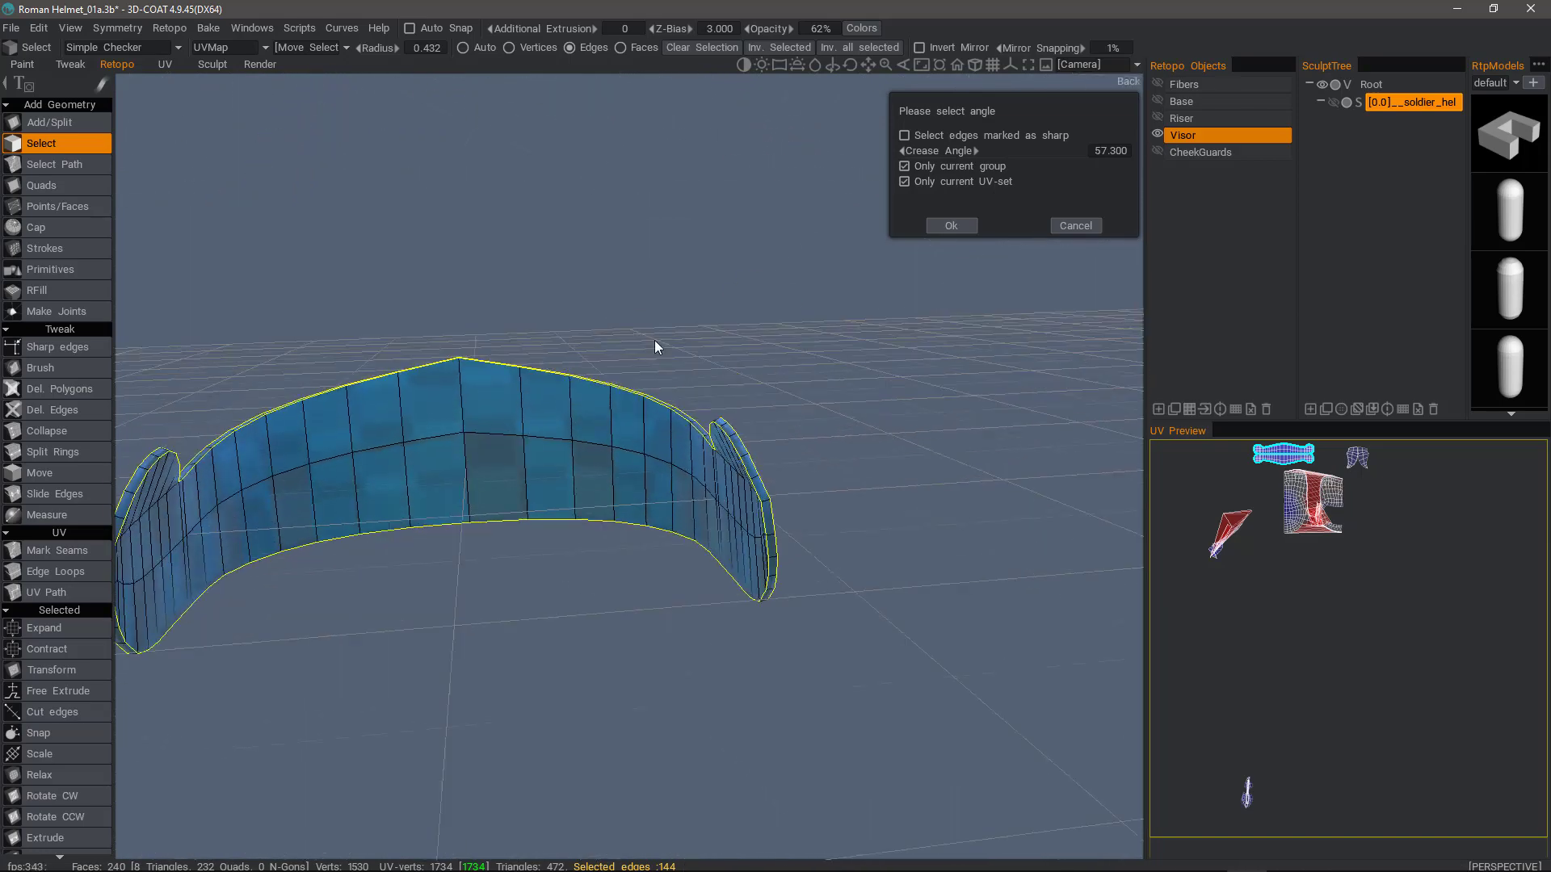
{"action": "left_click", "coordinate": [951, 225]}
- Bevel the Visor's selected sharp edges with a bevel size of 1.000 and the Conic (Old variant) option
{"action": "key", "text": "space"}
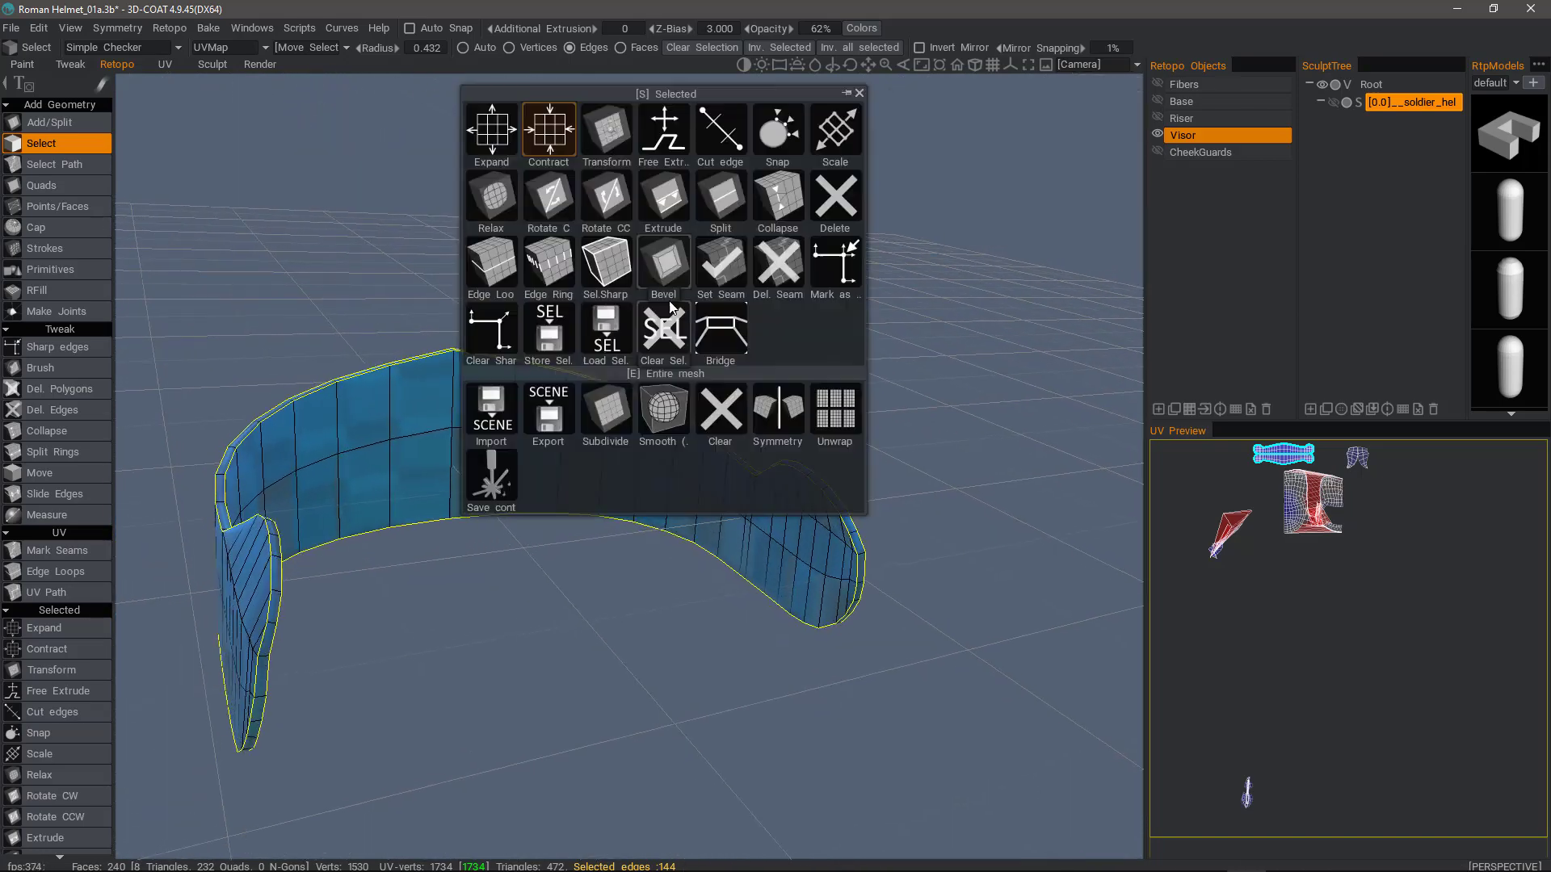
{"action": "left_click", "coordinate": [661, 274]}
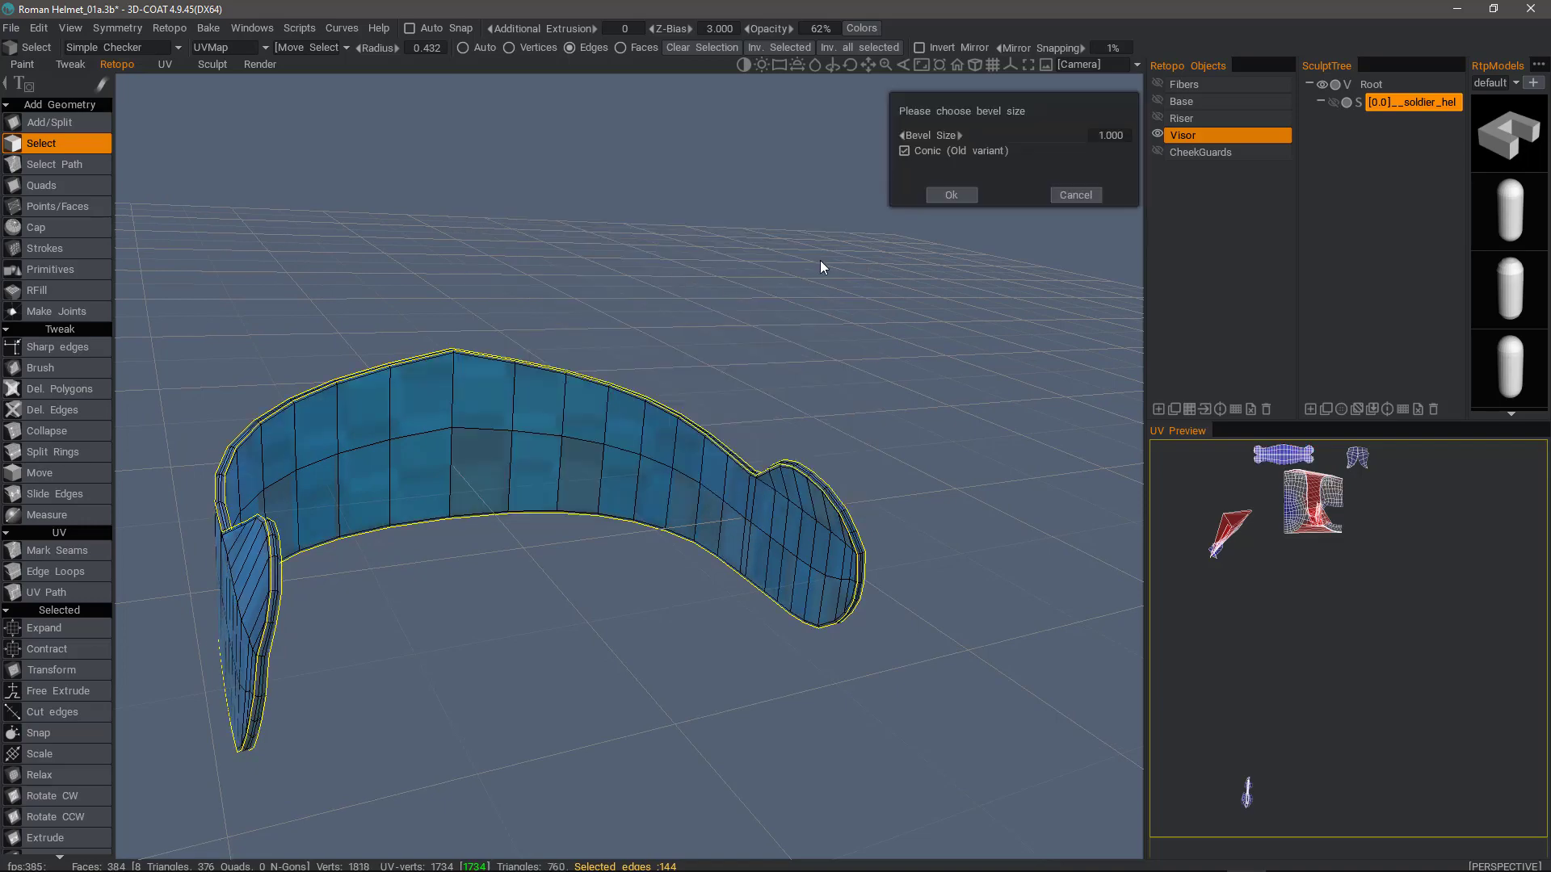
{"action": "left_click_drag", "start_coordinate": [821, 260], "coordinate": [782, 293]}
{"action": "right_click_drag", "start_coordinate": [782, 292], "coordinate": [695, 420]}
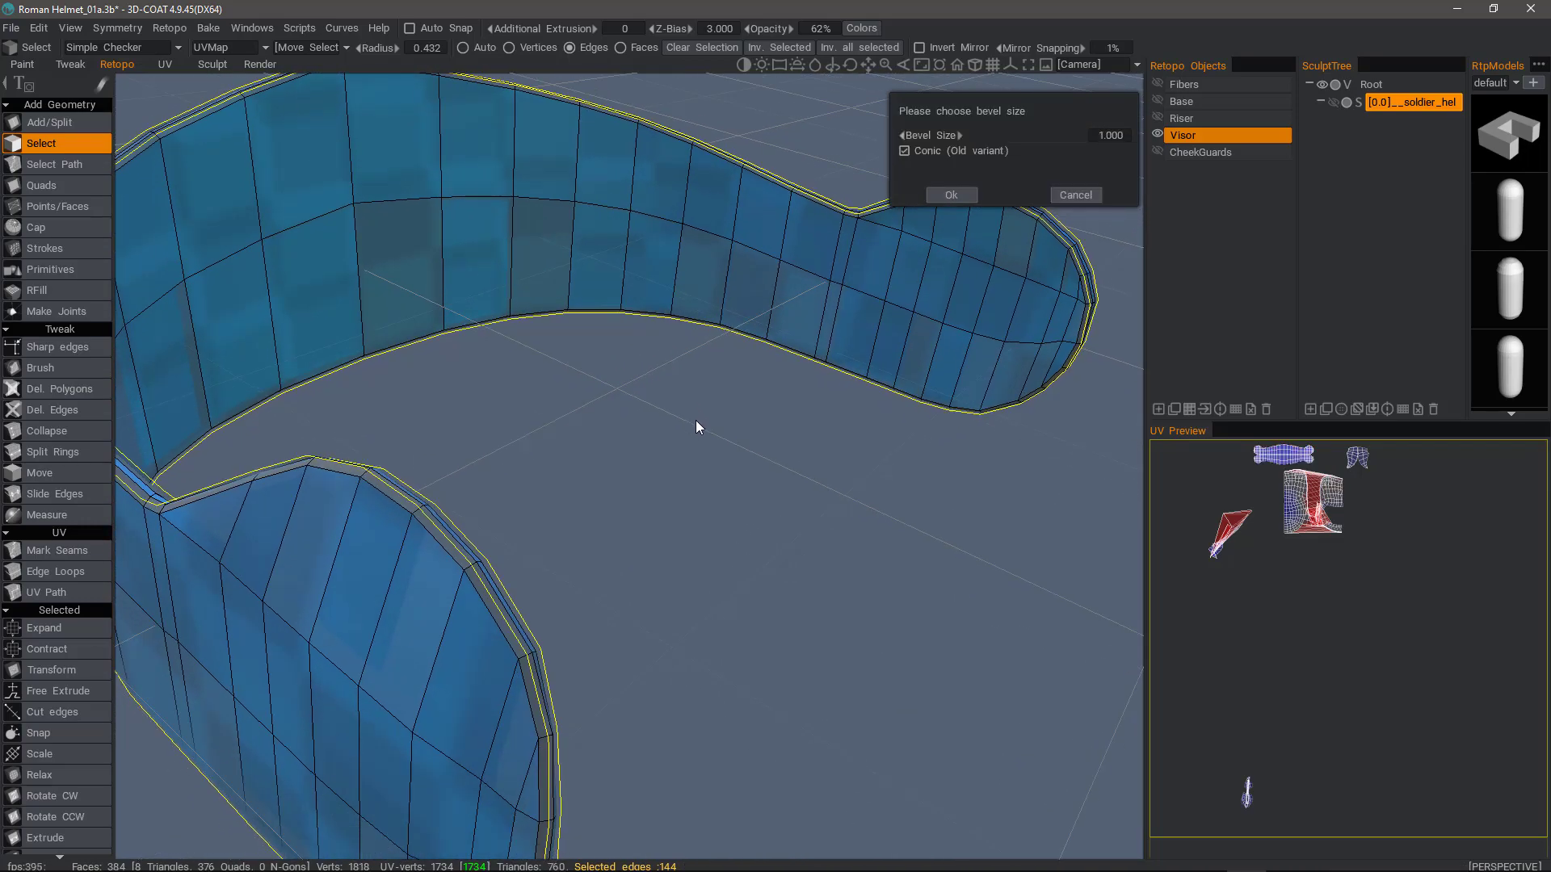
{"action": "left_click_drag", "start_coordinate": [695, 420], "coordinate": [590, 493]}
{"action": "left_click", "coordinate": [951, 196]}
{"action": "left_click_drag", "start_coordinate": [493, 420], "coordinate": [1132, 142]}
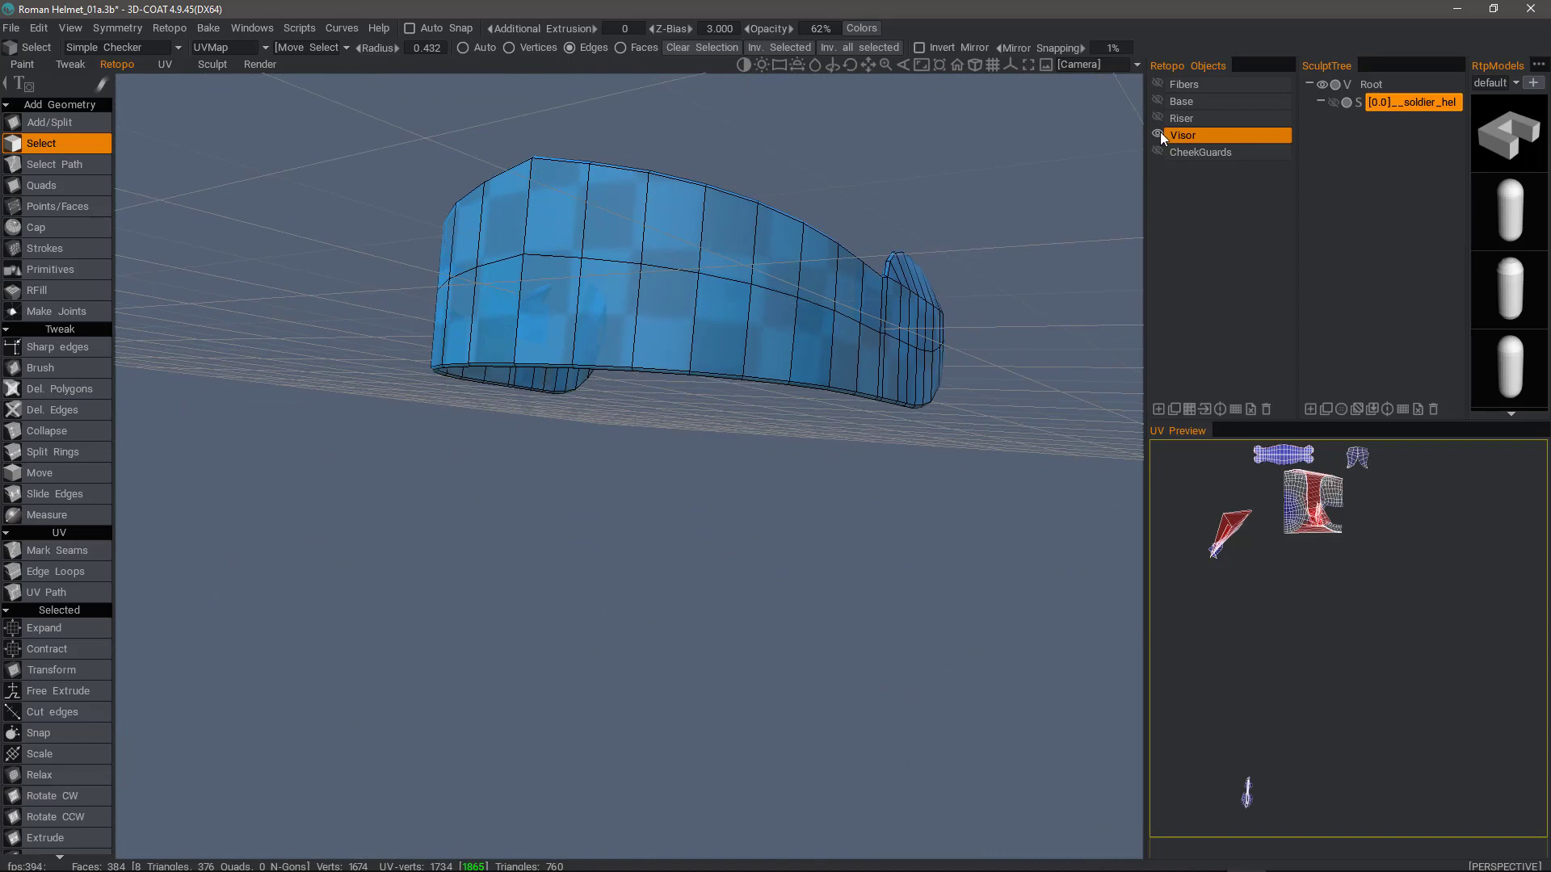
- Hide the Visor, show the CheekGuards layer instead, and enable mirror symmetry on the X axis
{"action": "left_click", "coordinate": [1159, 135]}
{"action": "left_click", "coordinate": [1158, 152]}
{"action": "left_click_drag", "start_coordinate": [820, 485], "coordinate": [561, 460]}
{"action": "key", "text": "s"}
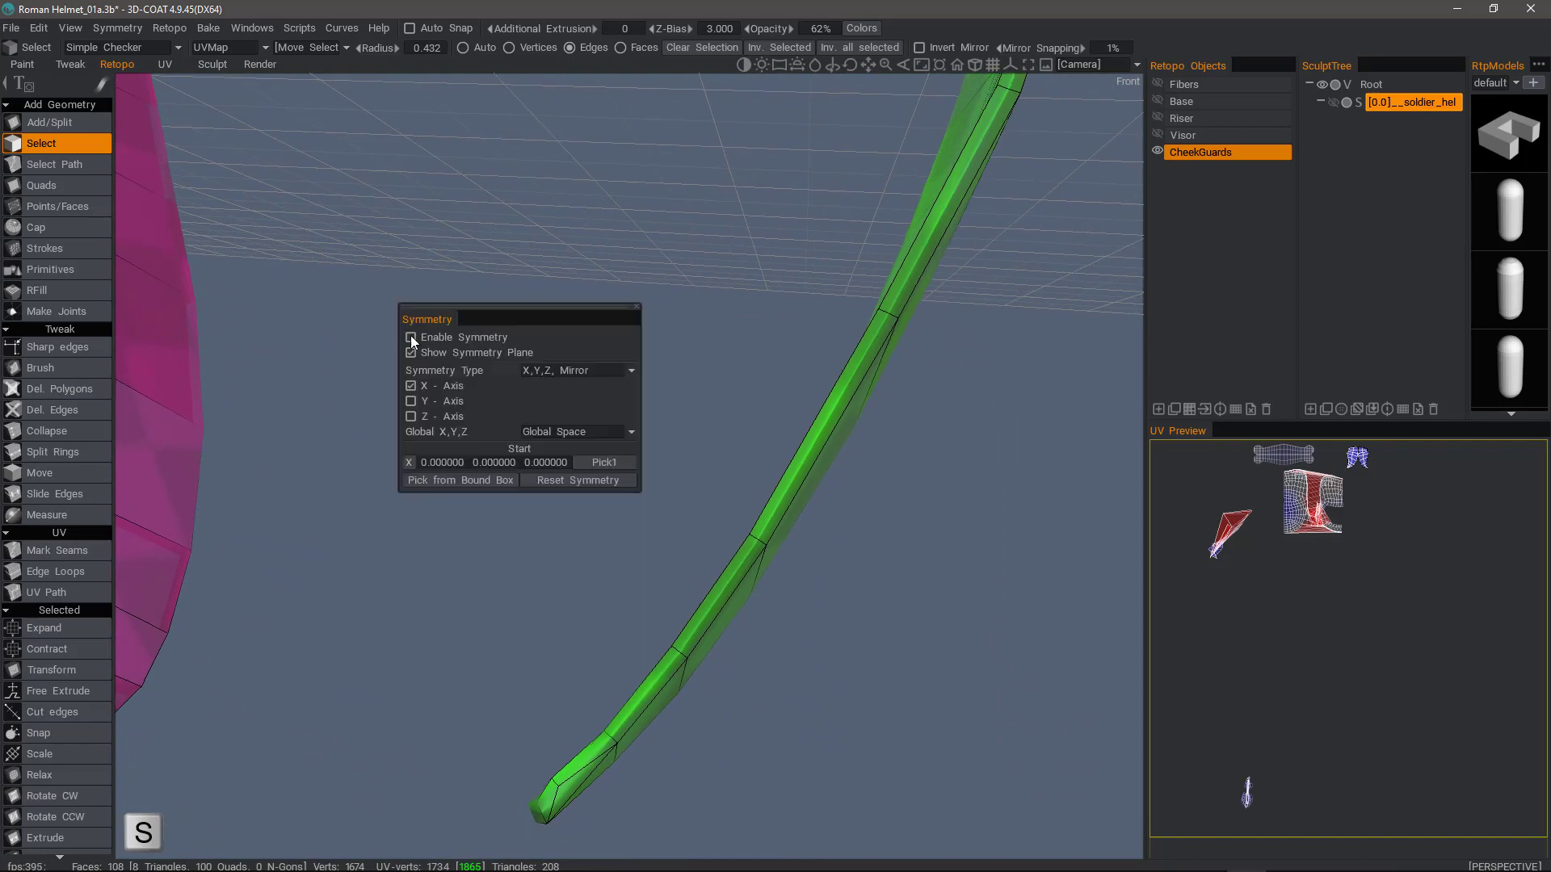
{"action": "left_click", "coordinate": [410, 337]}
{"action": "left_click_drag", "start_coordinate": [638, 243], "coordinate": [676, 199]}
{"action": "left_click_drag", "start_coordinate": [758, 284], "coordinate": [608, 425]}
- Select the sharp edges of both CheekGuards by a crease angle of 58.2 within the current group and UV set
{"action": "key", "text": "space"}
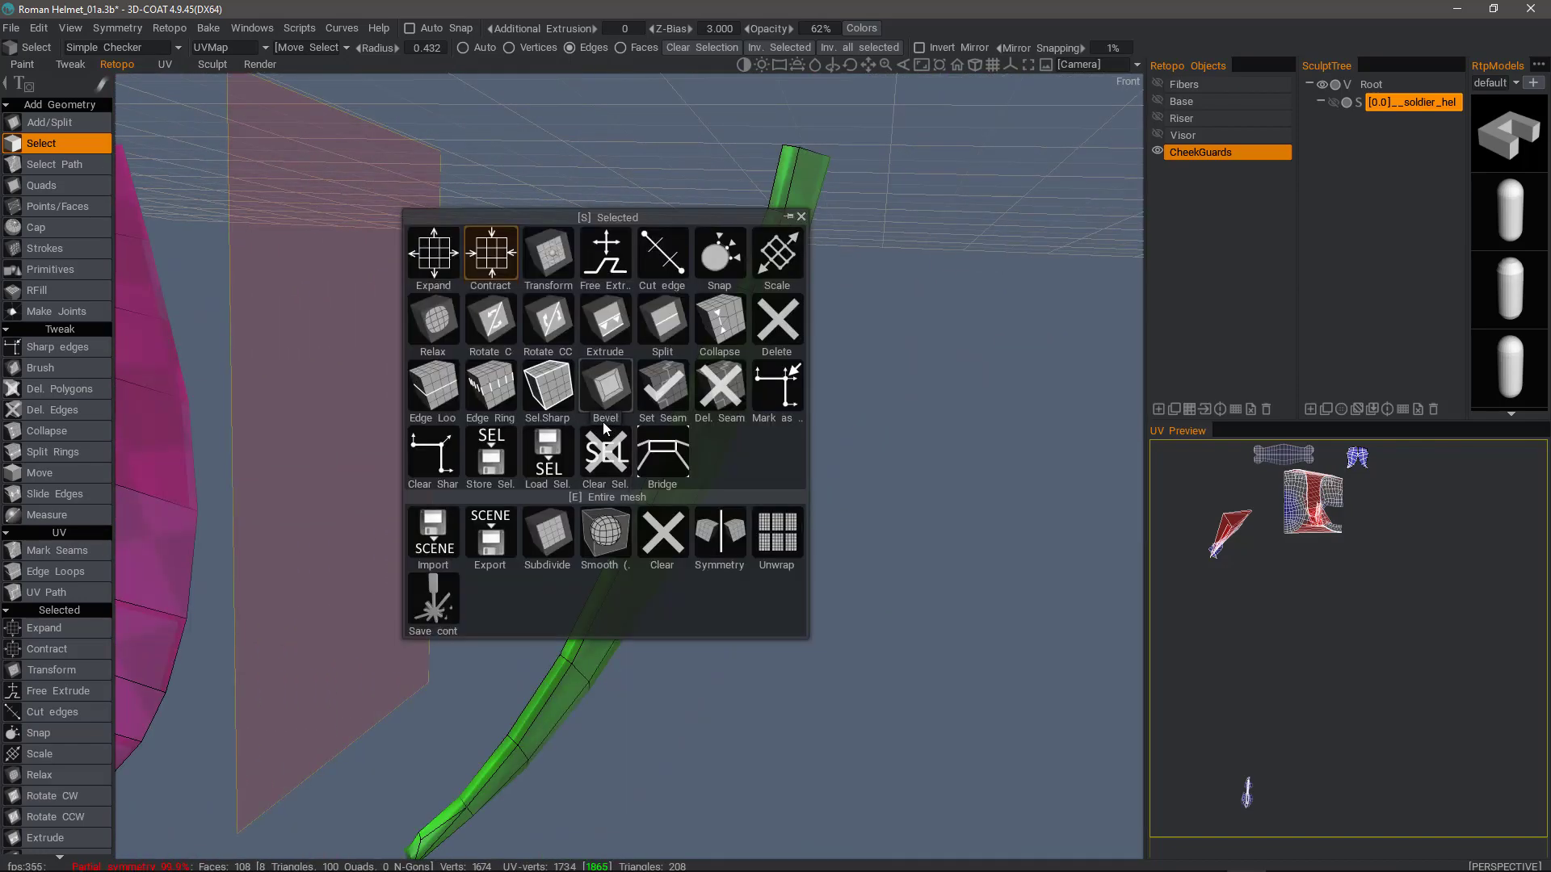
{"action": "left_click", "coordinate": [555, 395]}
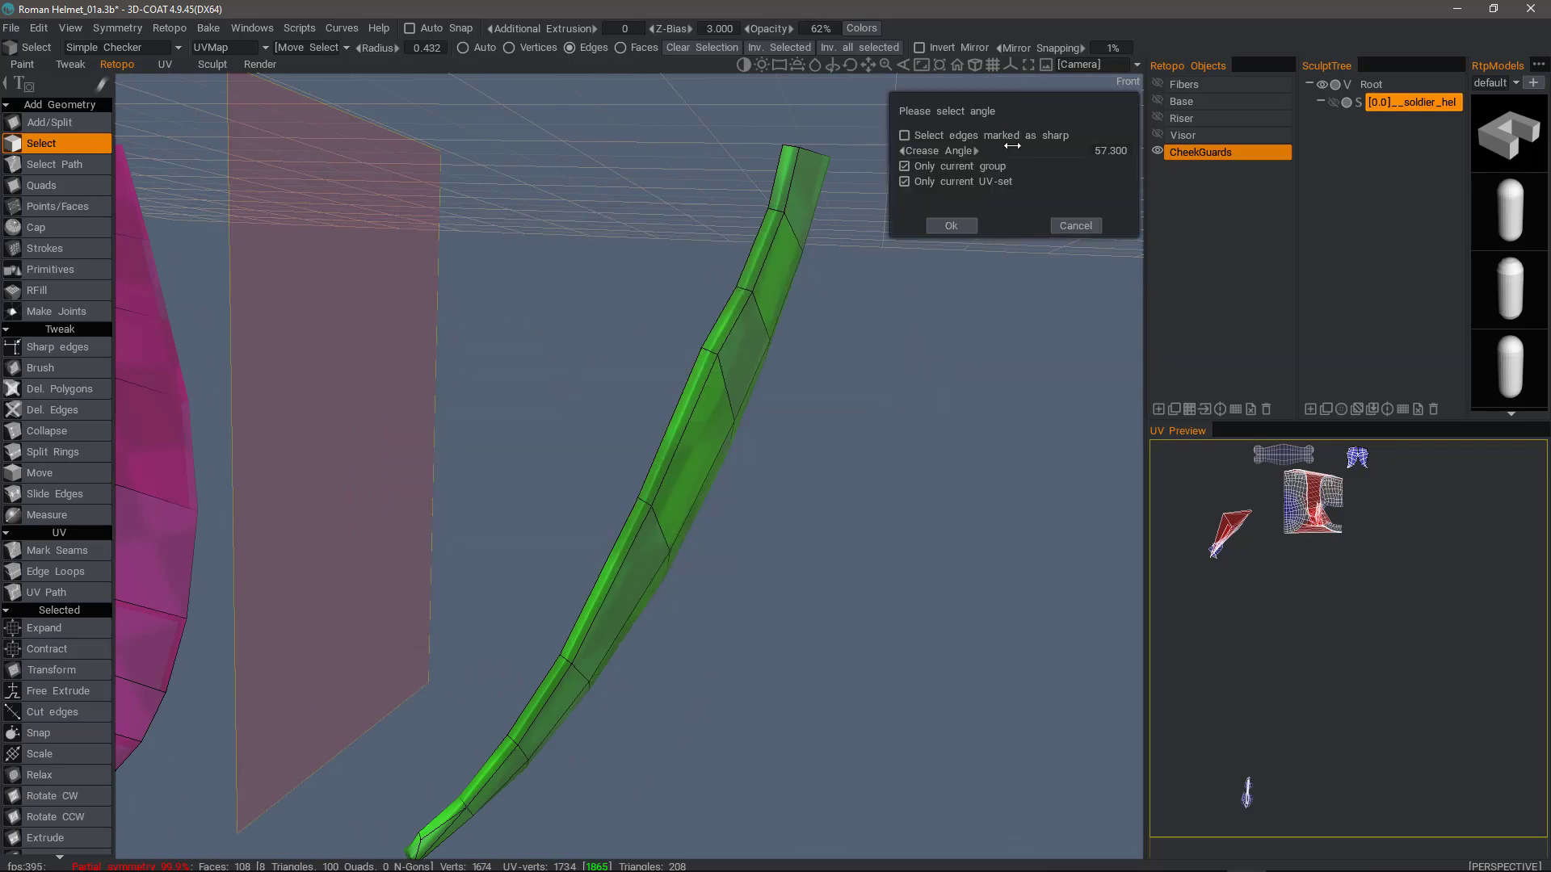
{"action": "left_click_drag", "start_coordinate": [1007, 147], "coordinate": [1010, 147]}
{"action": "left_click_drag", "start_coordinate": [851, 614], "coordinate": [732, 340]}
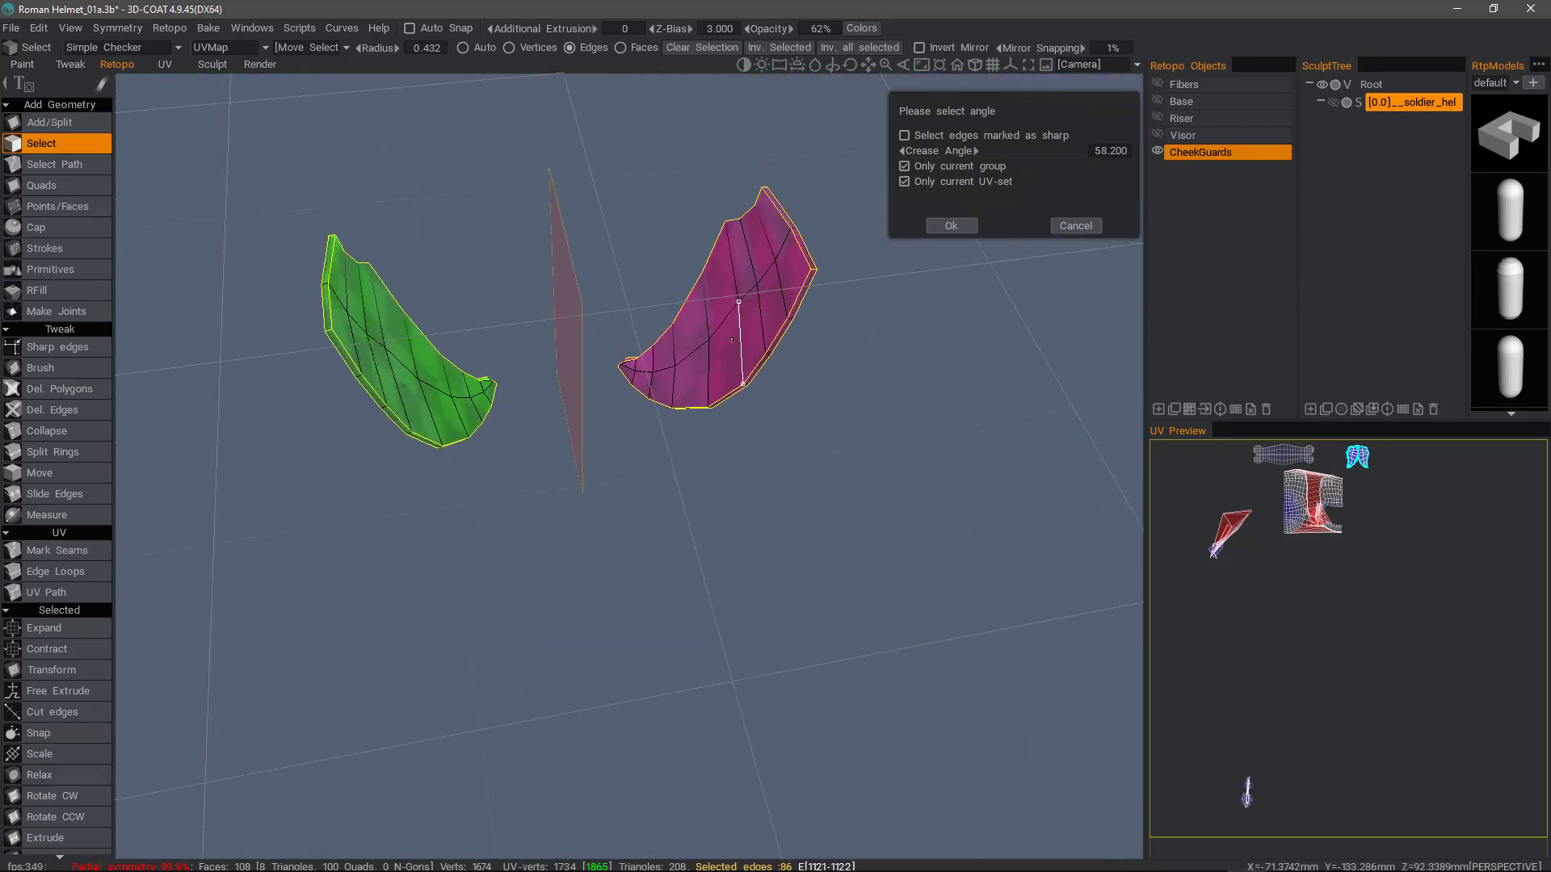
{"action": "left_click", "coordinate": [951, 225]}
- Bevel the selected edges of the CheekGuards with size 1.000 and the Conic (Old variant) option
{"action": "key", "text": "space"}
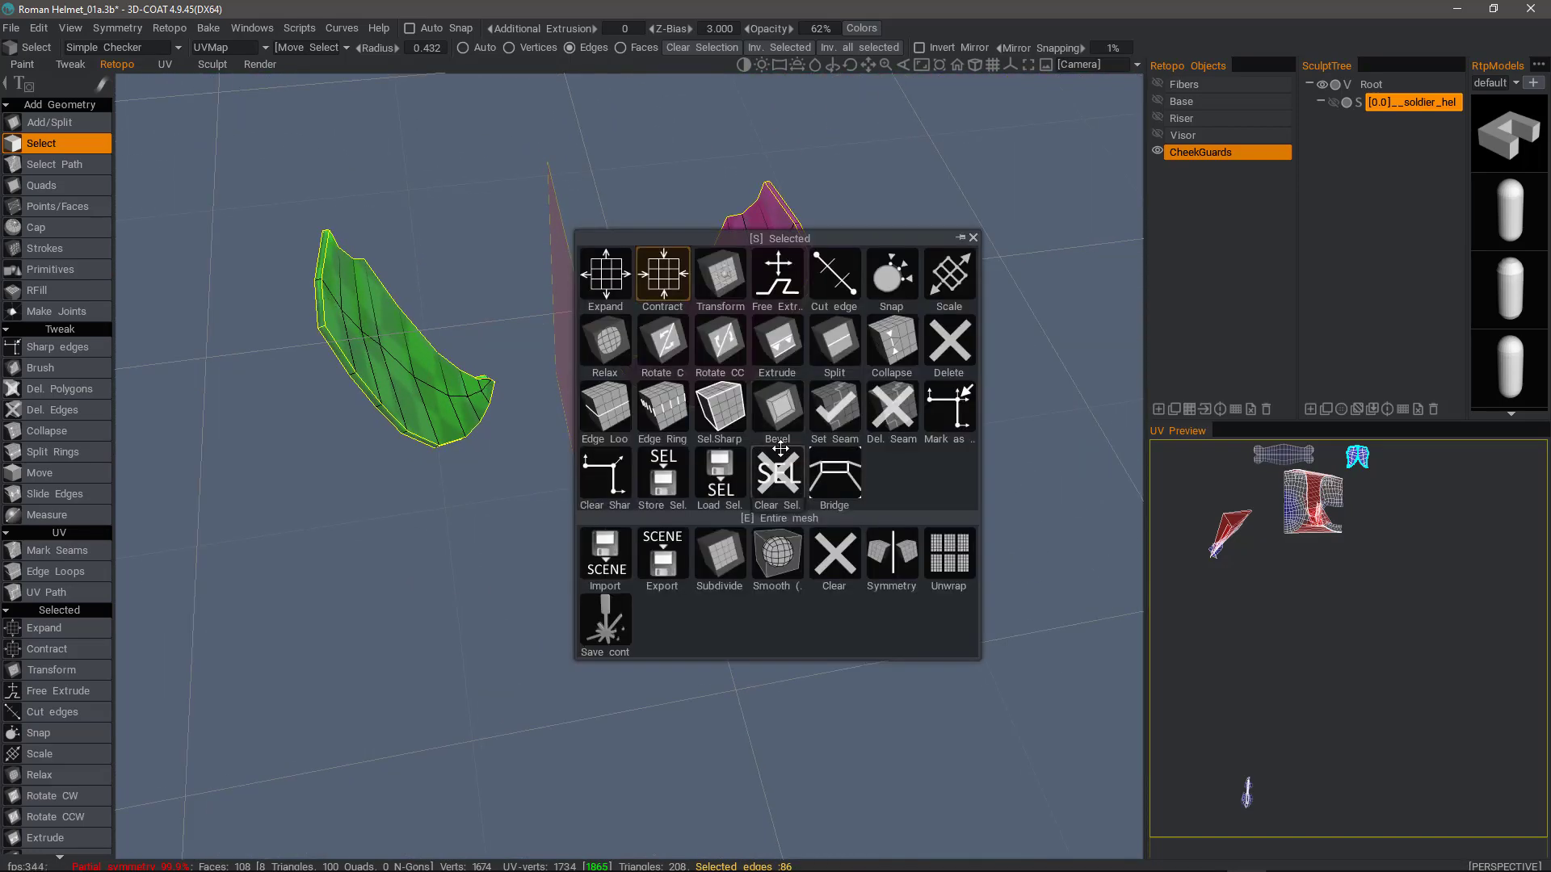
{"action": "left_click", "coordinate": [792, 418]}
{"action": "left_click_drag", "start_coordinate": [794, 419], "coordinate": [802, 460]}
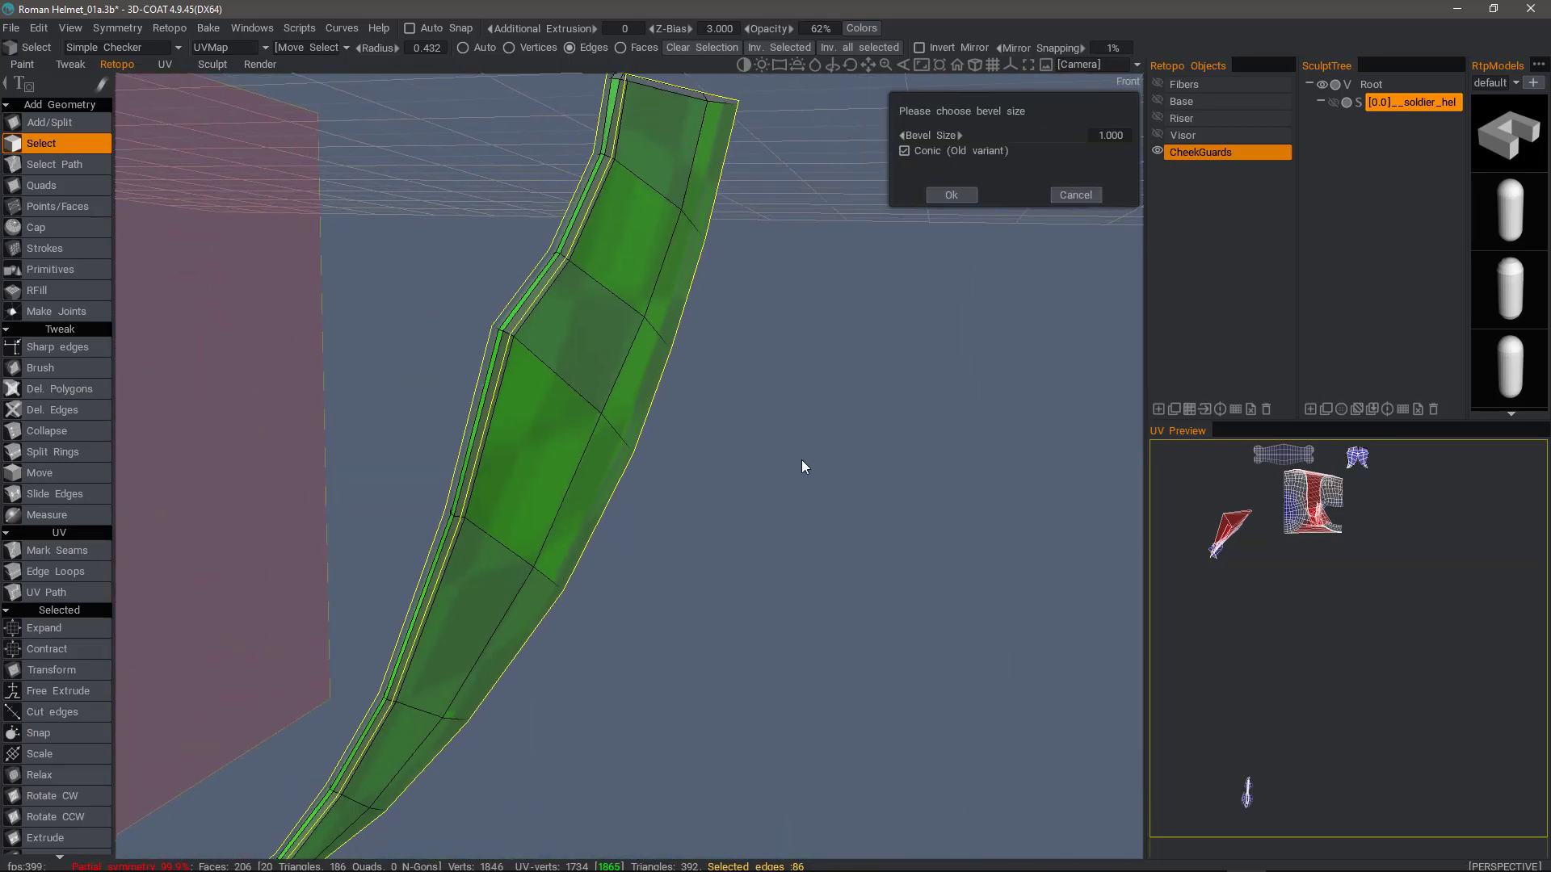
{"action": "left_click", "coordinate": [950, 195]}
{"action": "left_click_drag", "start_coordinate": [943, 207], "coordinate": [531, 468]}
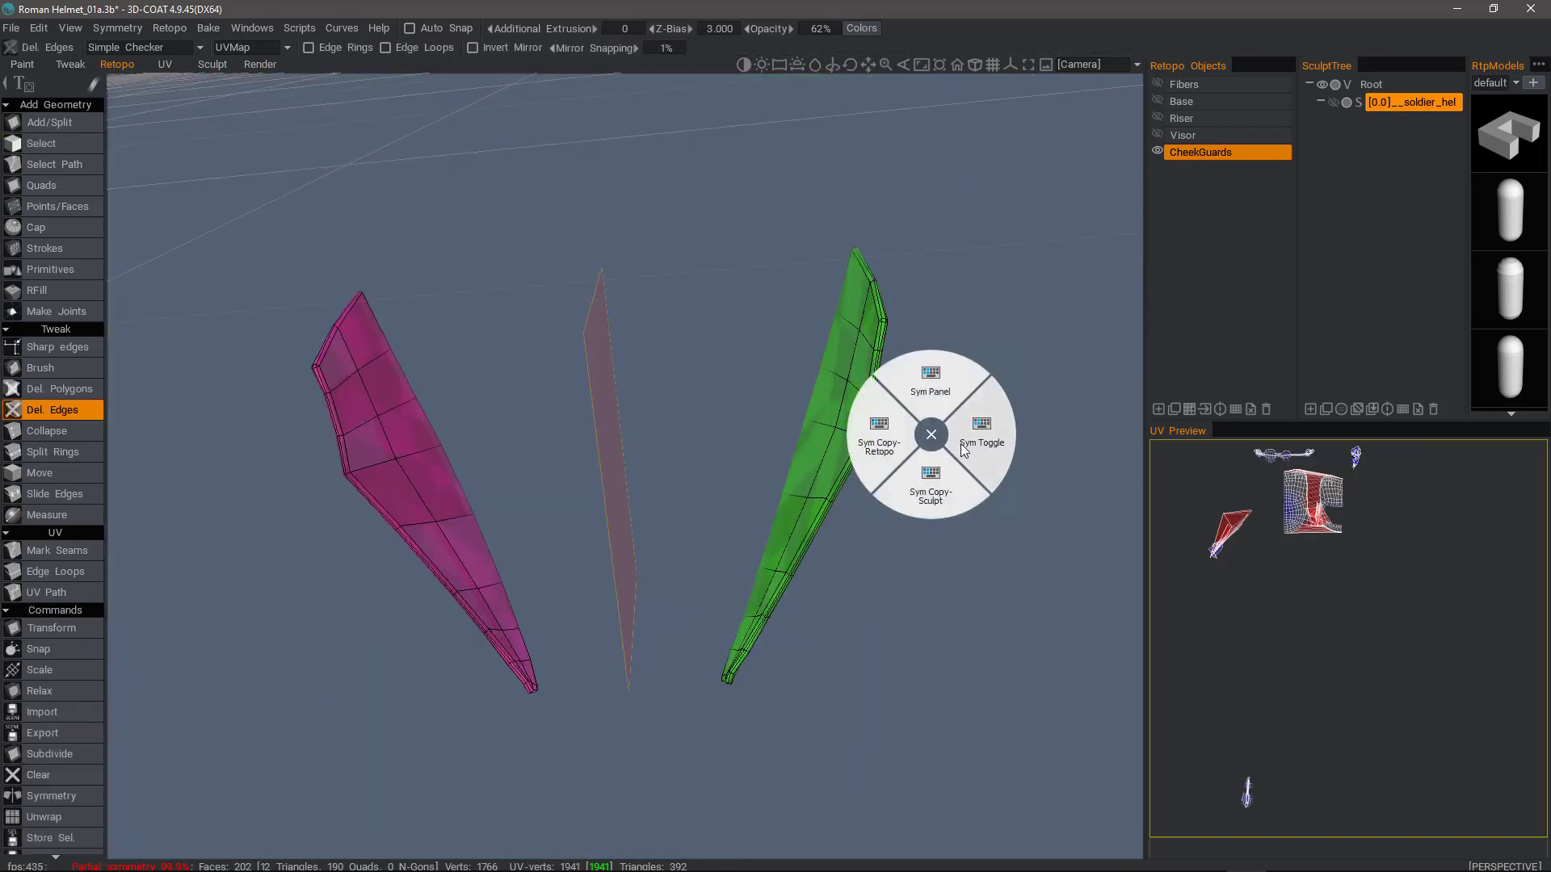
- Turn symmetry off and show the Visor, Riser, Base and Fibers layers together with the CheekGuards to review the whole helmet
{"action": "left_click", "coordinate": [982, 456]}
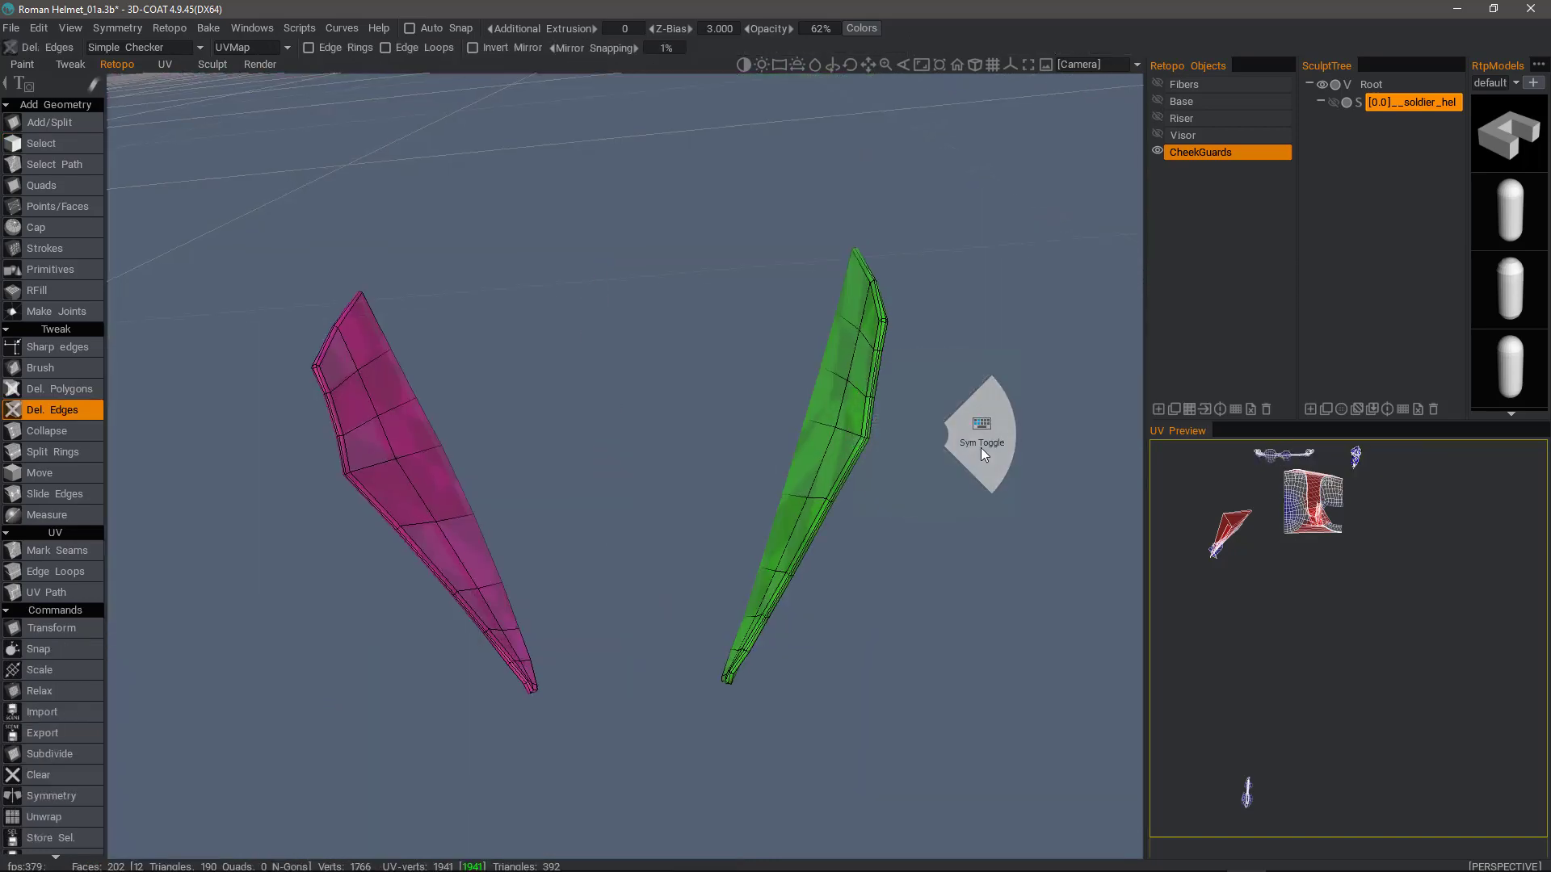
{"action": "left_click", "coordinate": [1157, 118]}
{"action": "left_click", "coordinate": [1157, 118]}
{"action": "left_click", "coordinate": [1157, 102]}
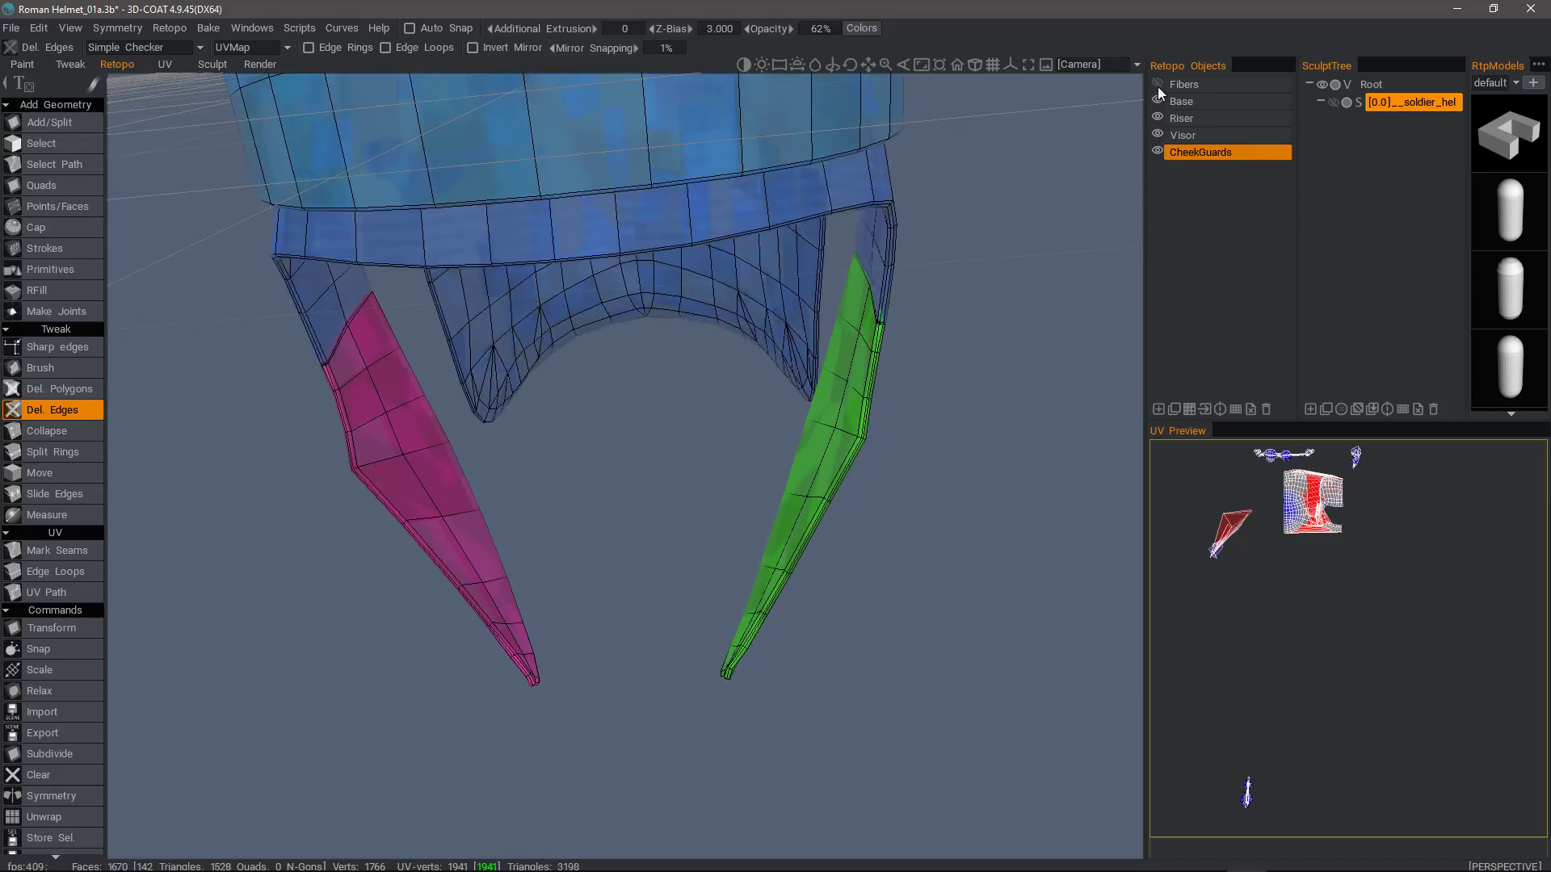
{"action": "left_click", "coordinate": [1157, 85]}
{"action": "left_click_drag", "start_coordinate": [1090, 147], "coordinate": [321, 299]}
{"action": "scroll", "coordinate": [932, 395], "scroll_direction": "down", "scroll_amount": 4}
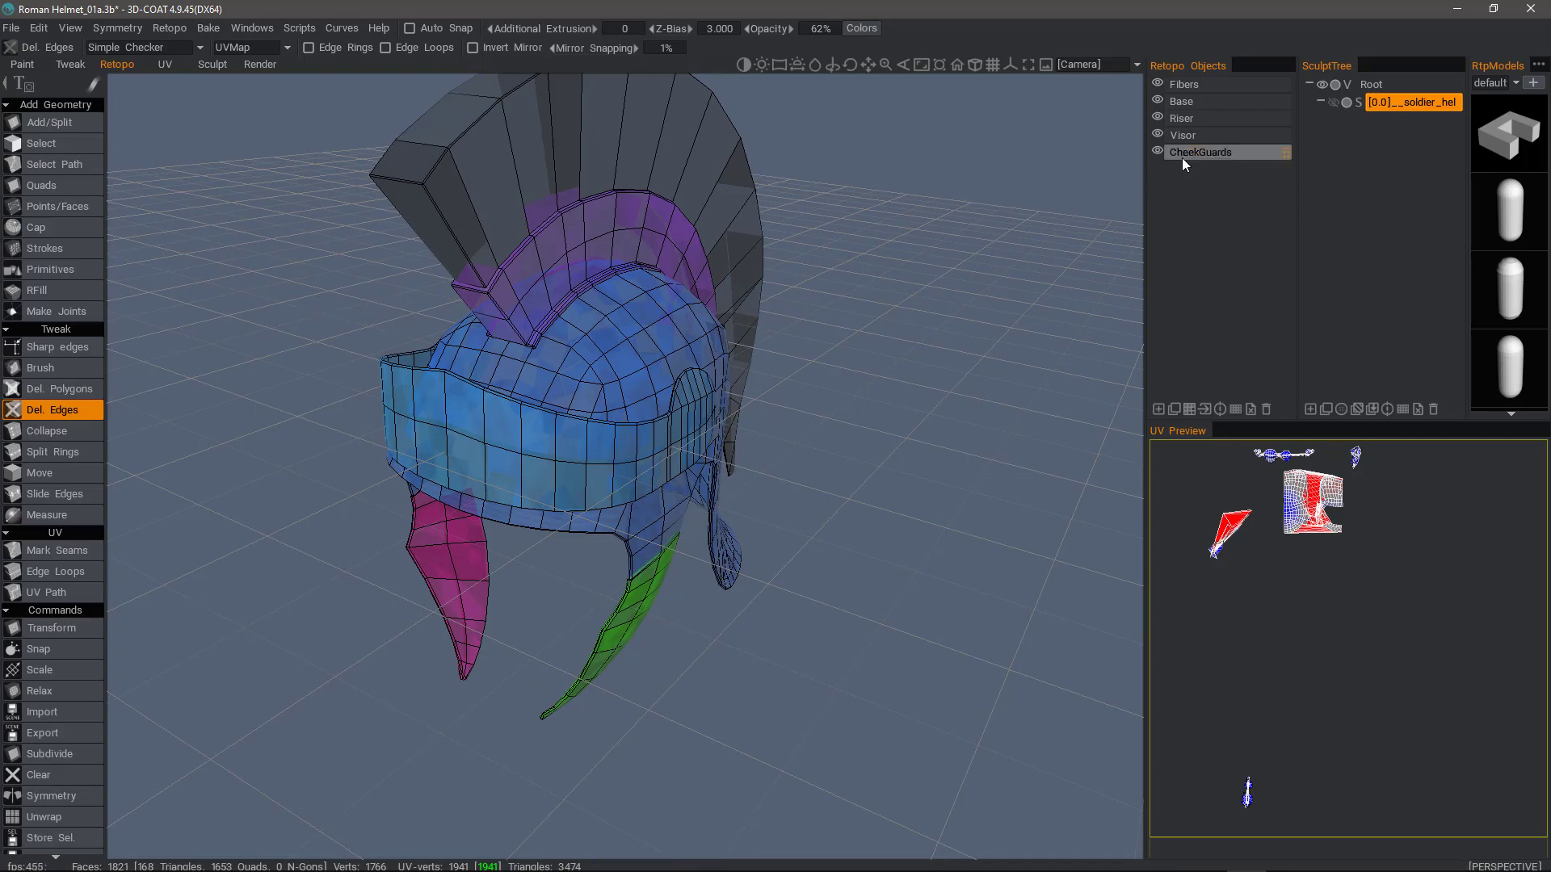
{"action": "left_click_drag", "start_coordinate": [349, 592], "coordinate": [341, 407]}
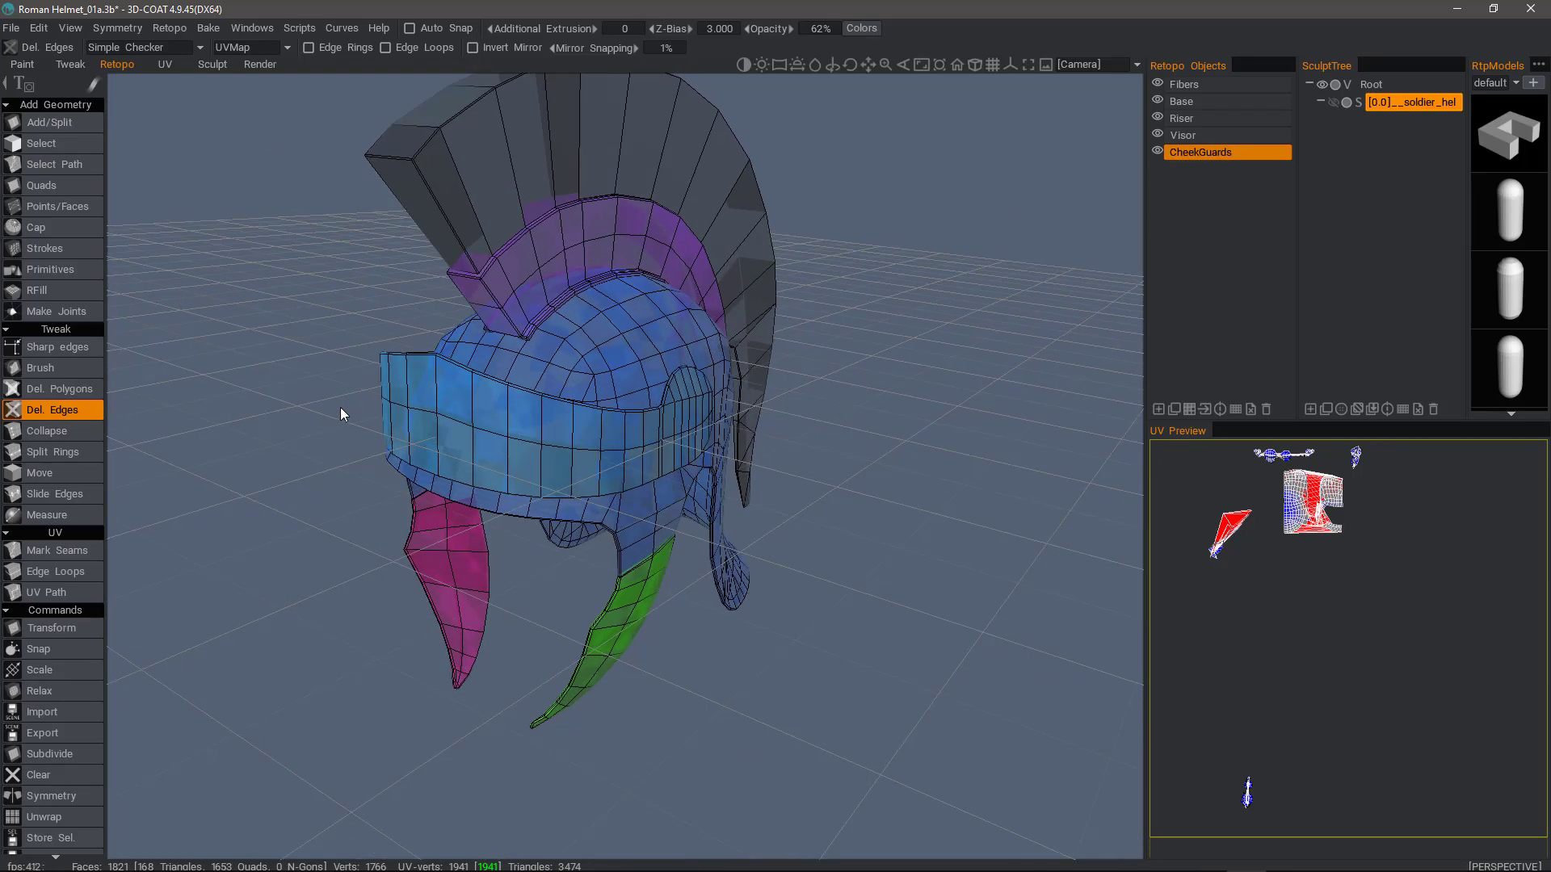